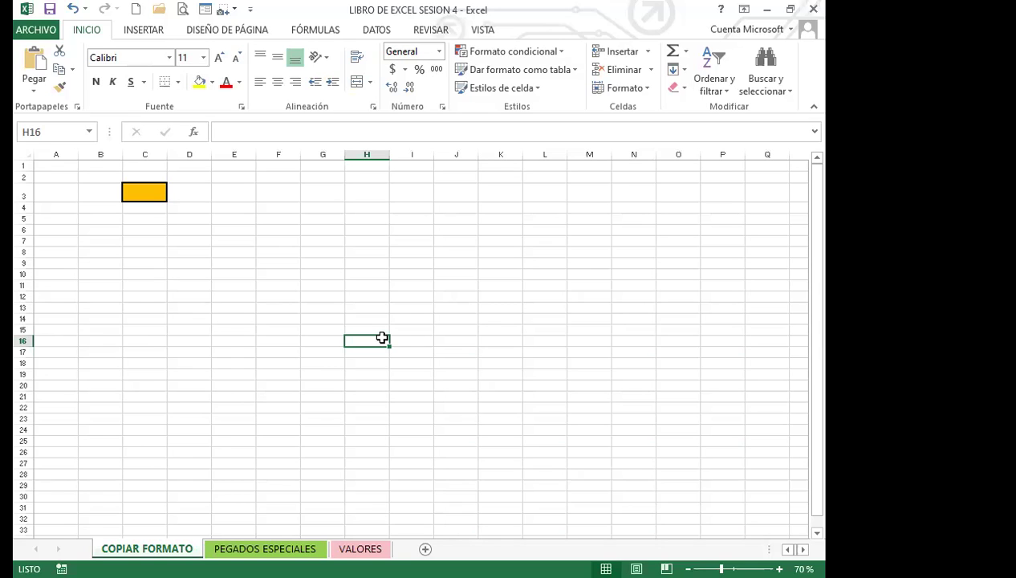
# Step: Enter the text HOLA in the orange formatted cell C3
pyautogui.click(139, 189)
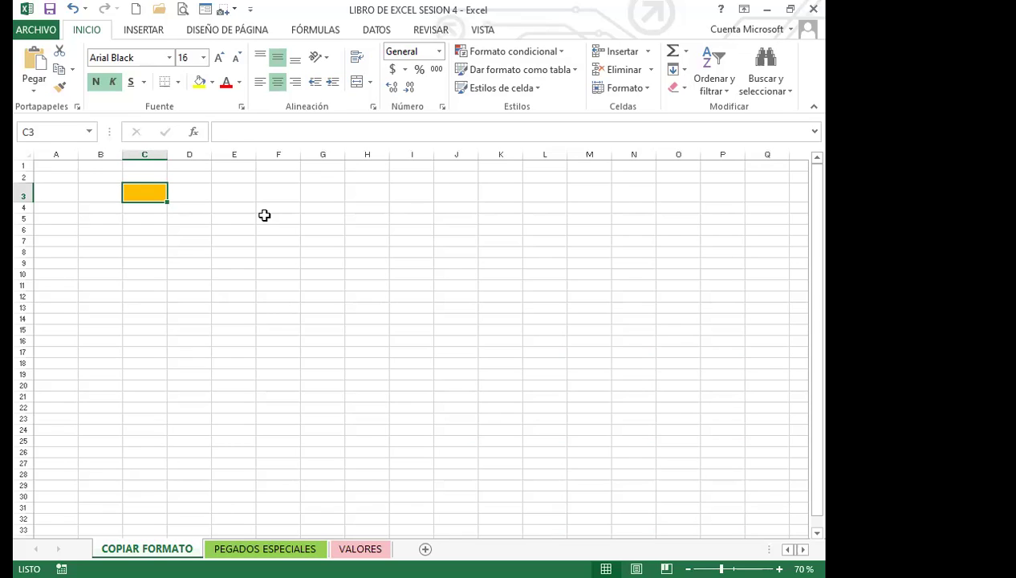
pyautogui.click(170, 251)
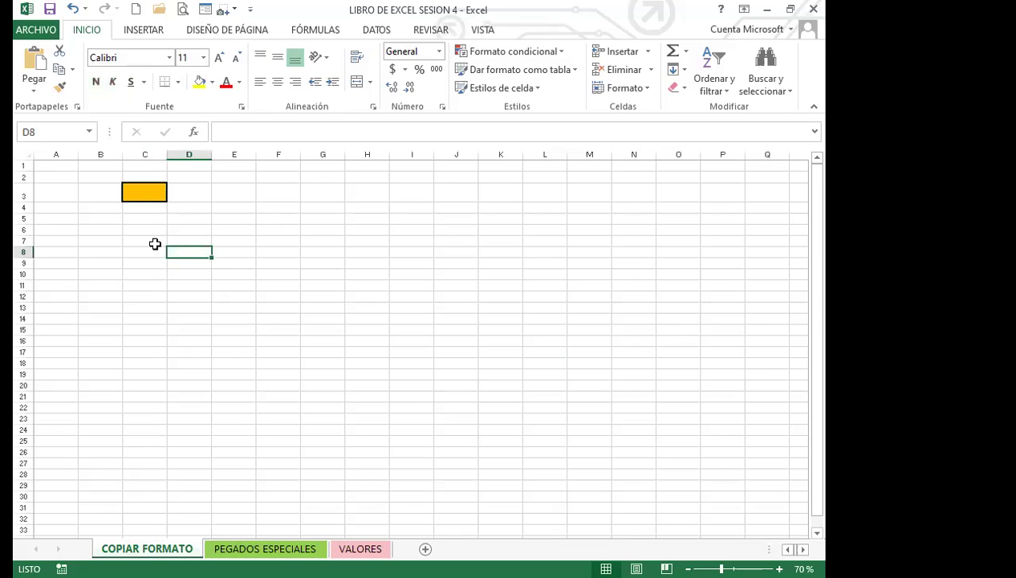
pyautogui.click(142, 192)
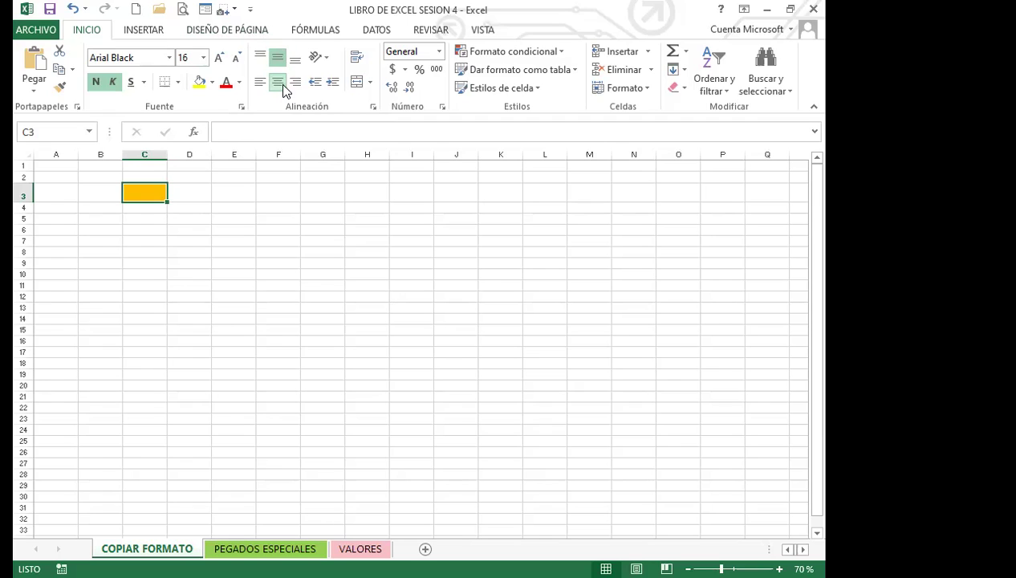
pyautogui.click(282, 56)
pyautogui.write('hola')
pyautogui.press('BackSpace')
pyautogui.press('BackSpace')
pyautogui.press('BackSpace')
pyautogui.press('BackSpace')
pyautogui.write('HOLA')
pyautogui.press('Return')
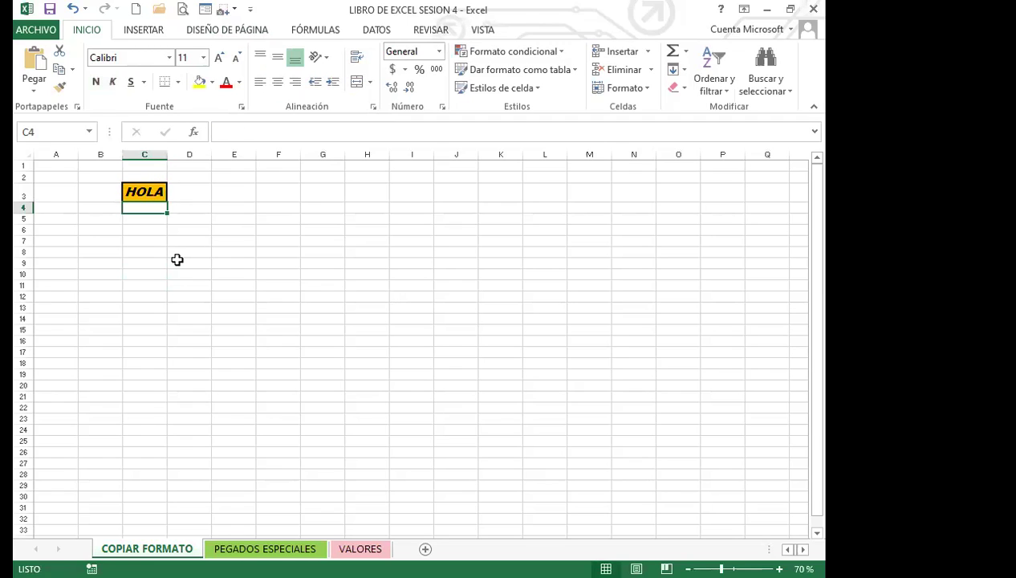
# Step: Compare the font, size, style and alignment settings of cell C3 with those of several unformatted empty cells
pyautogui.click(142, 189)
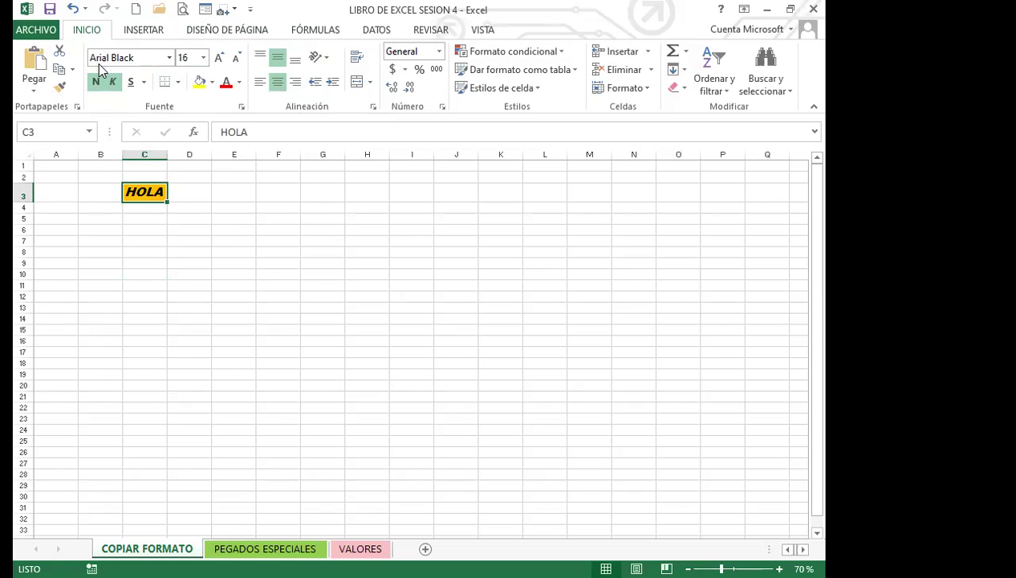
pyautogui.click(278, 61)
pyautogui.click(326, 229)
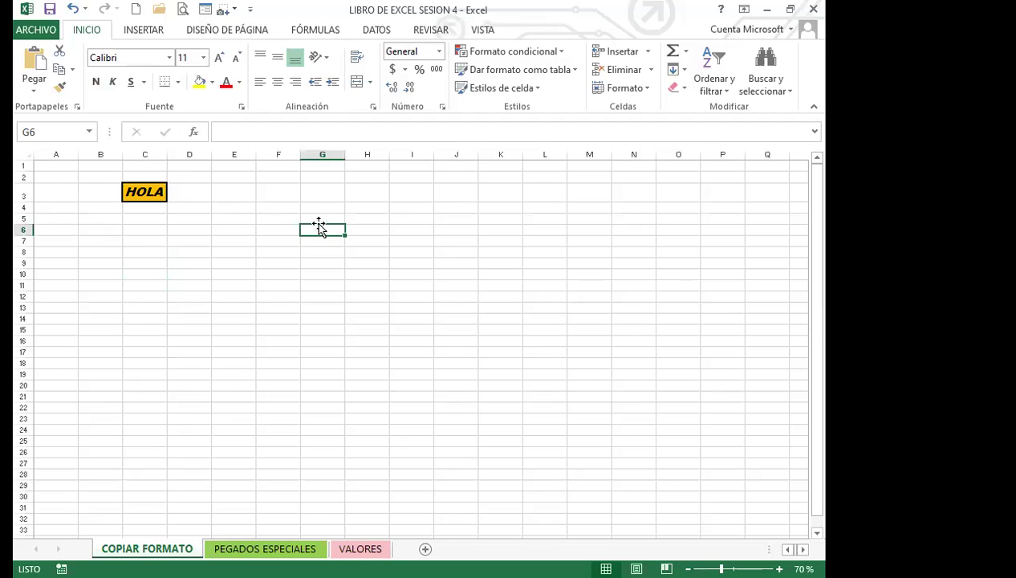
pyautogui.click(369, 287)
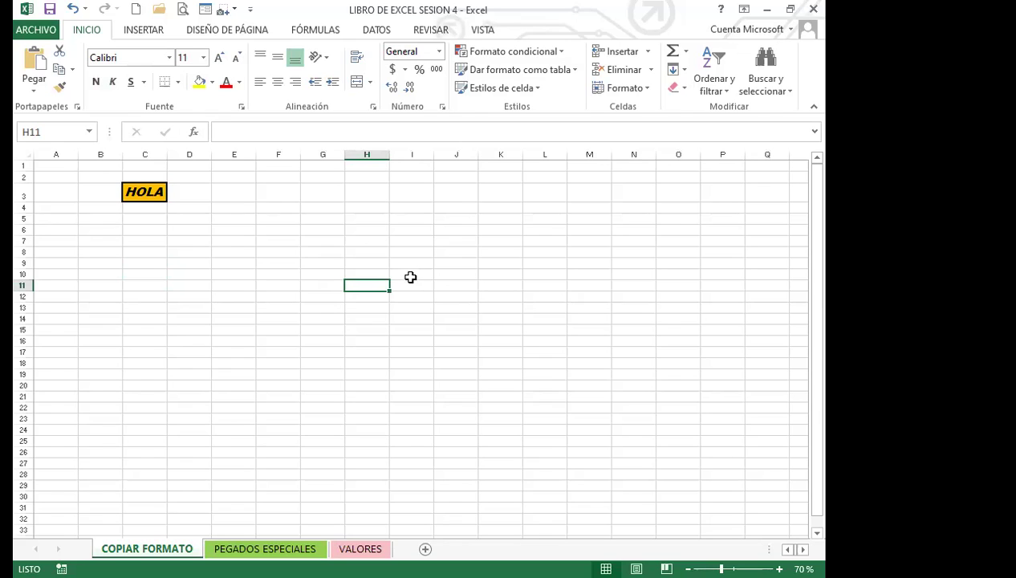
pyautogui.click(410, 282)
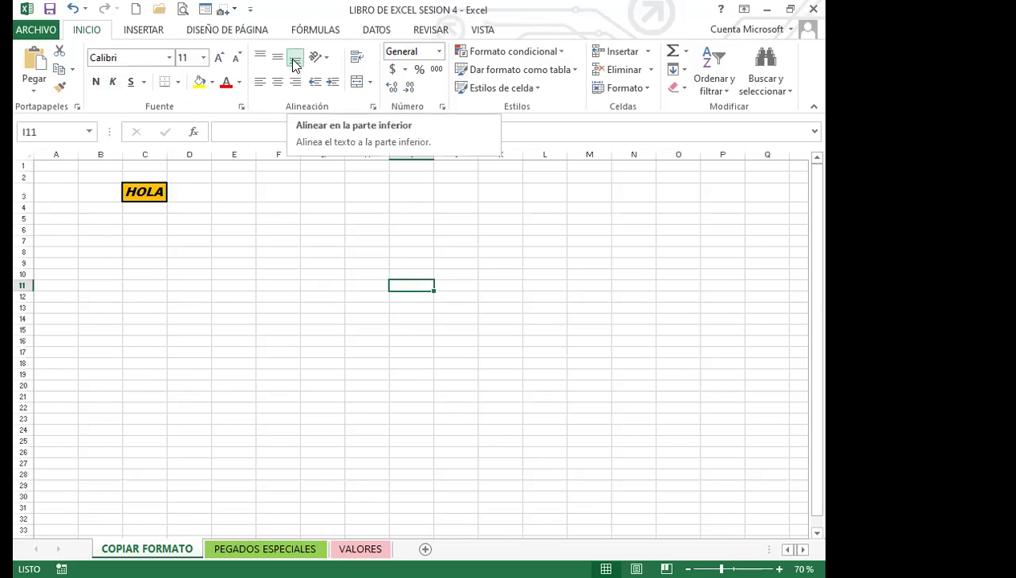
pyautogui.click(353, 351)
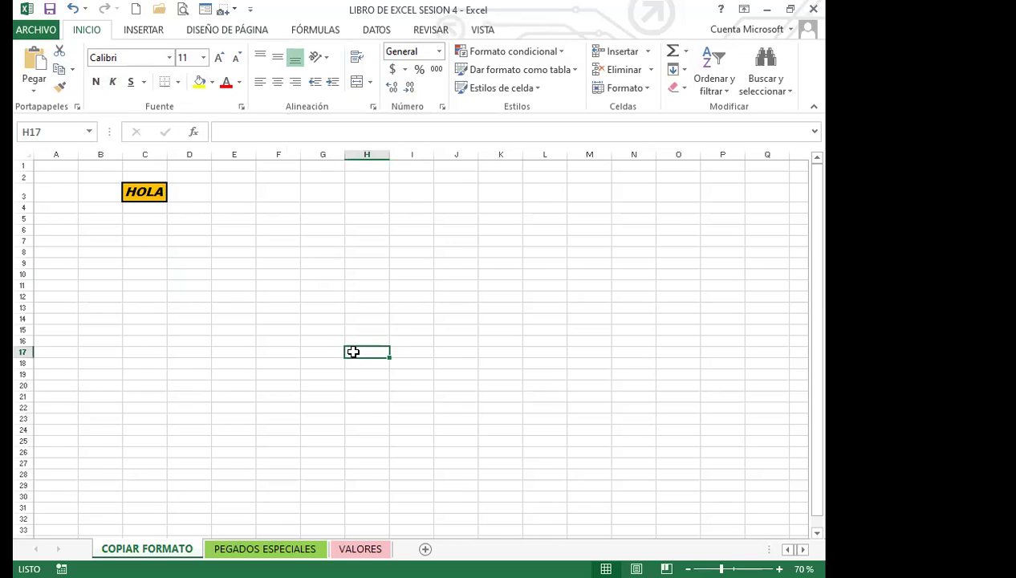
pyautogui.click(278, 374)
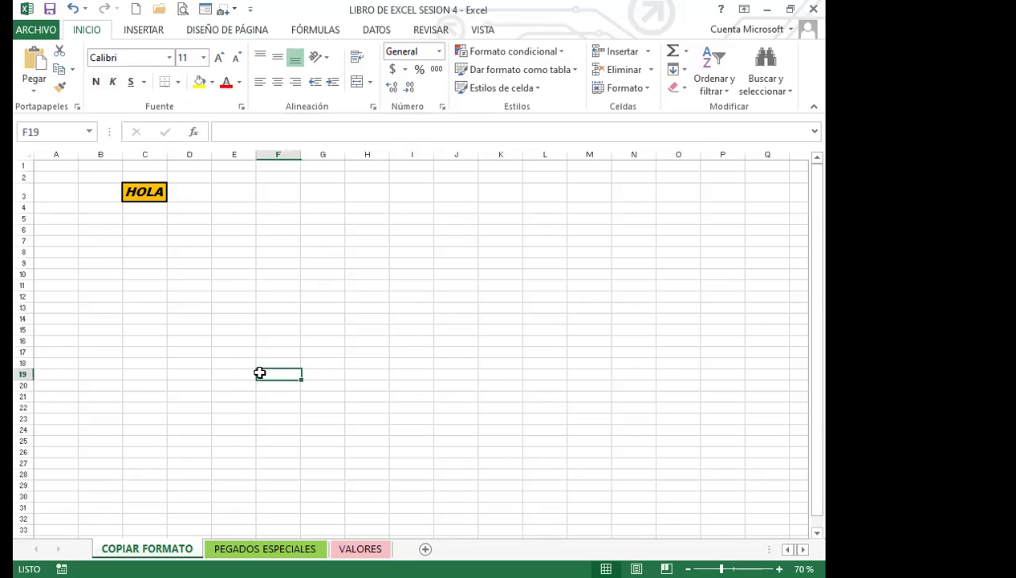
pyautogui.click(223, 373)
pyautogui.click(160, 354)
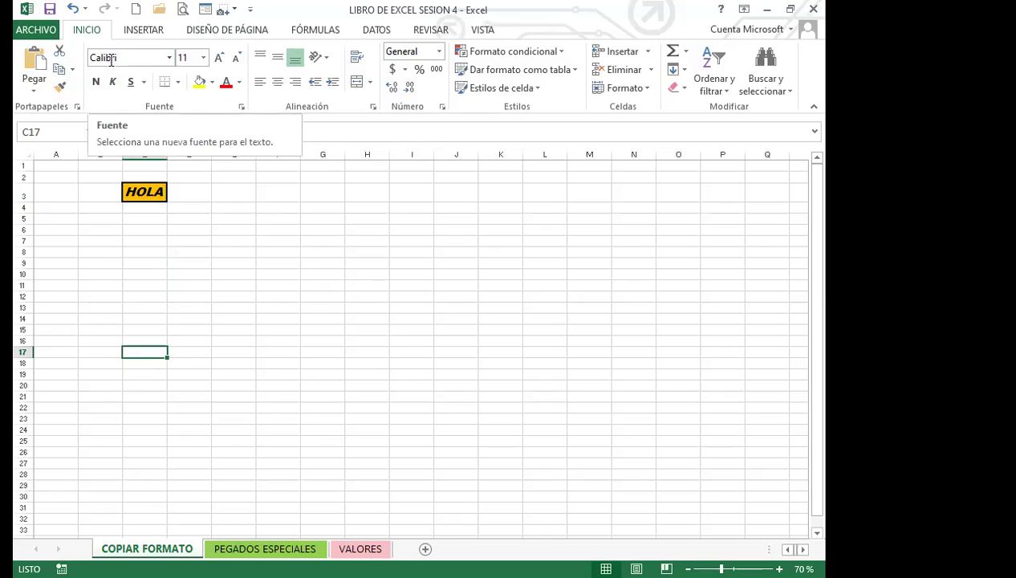
pyautogui.click(357, 274)
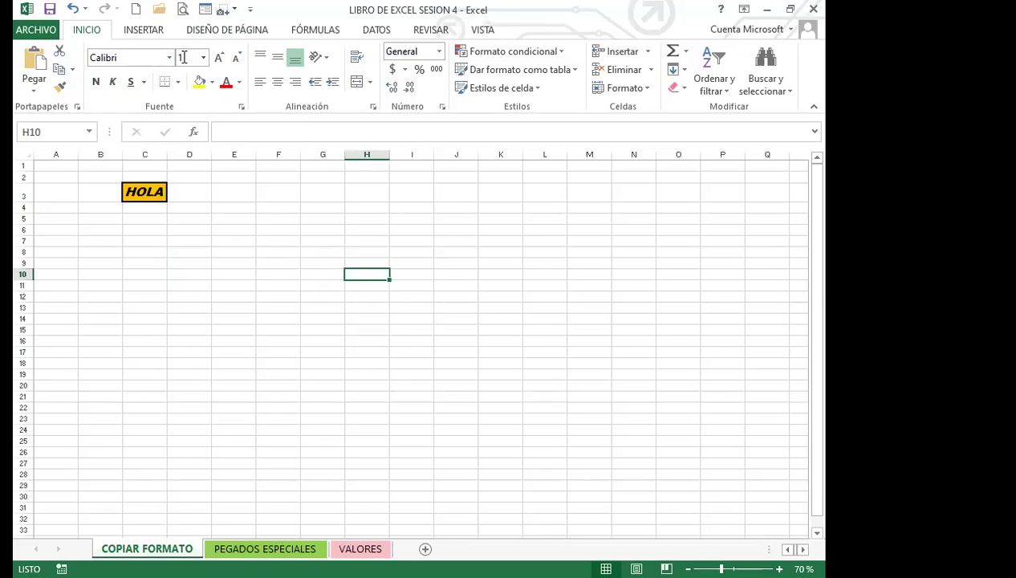
pyautogui.click(318, 374)
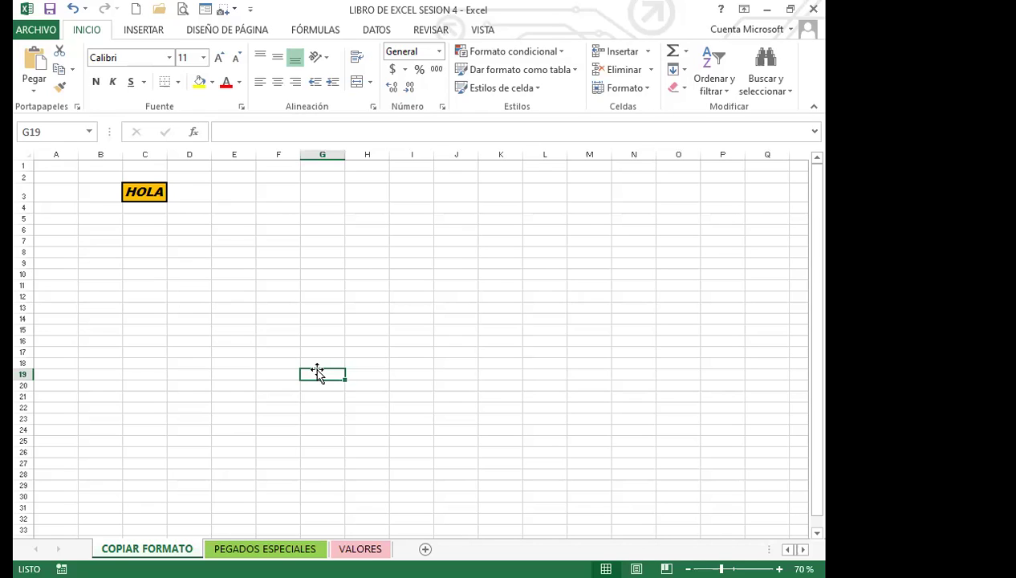
pyautogui.click(143, 191)
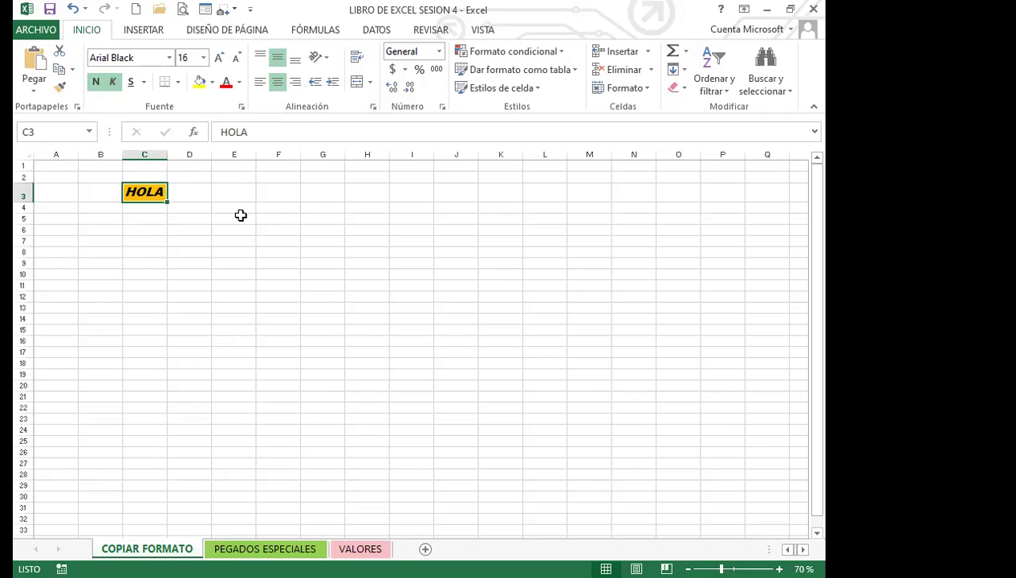
pyautogui.click(151, 240)
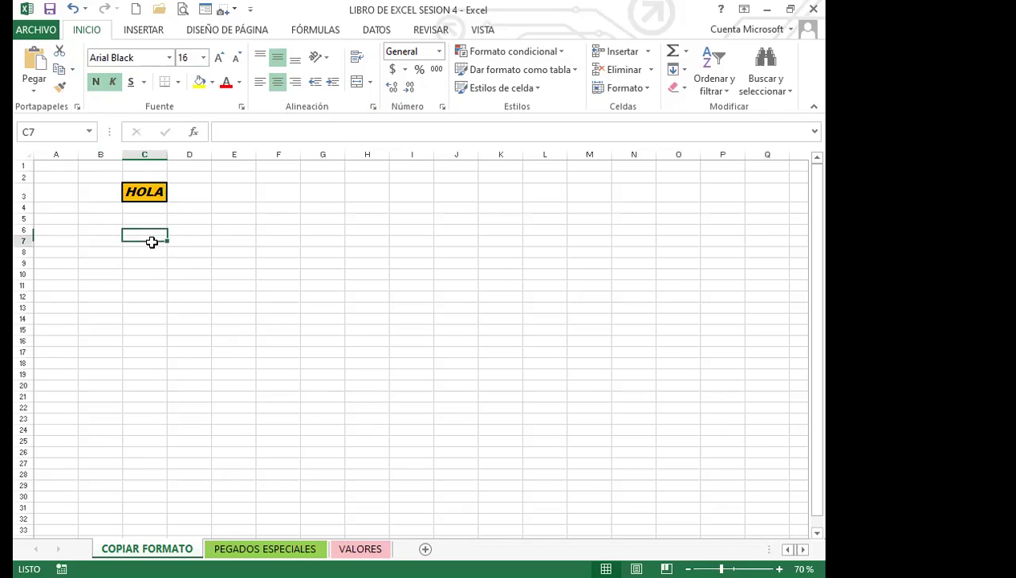
# Step: Copy the format of cell C3 onto cell I3 with Format Painter and check both cells' settings
pyautogui.click(142, 190)
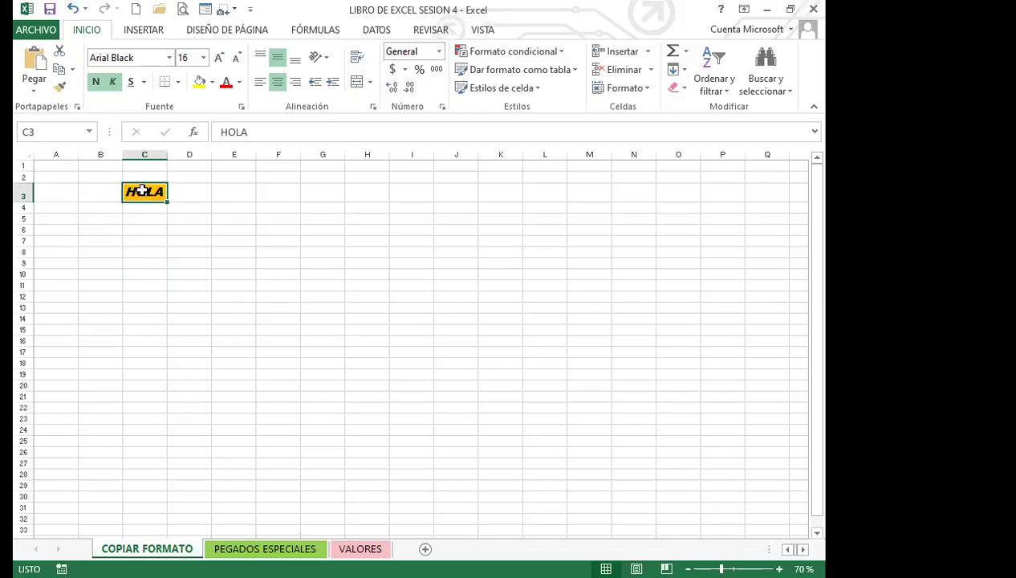
pyautogui.click(60, 88)
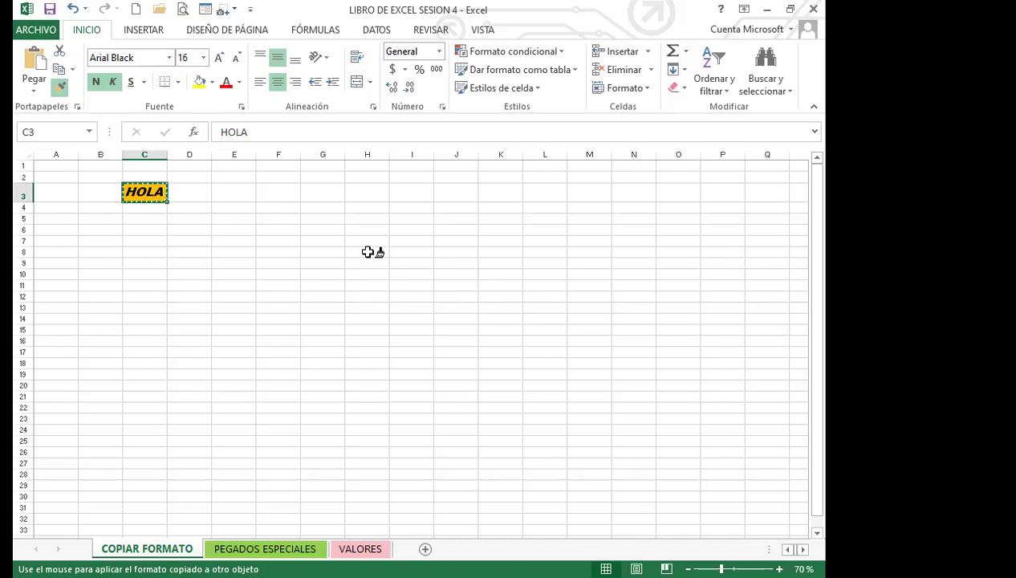
pyautogui.click(410, 191)
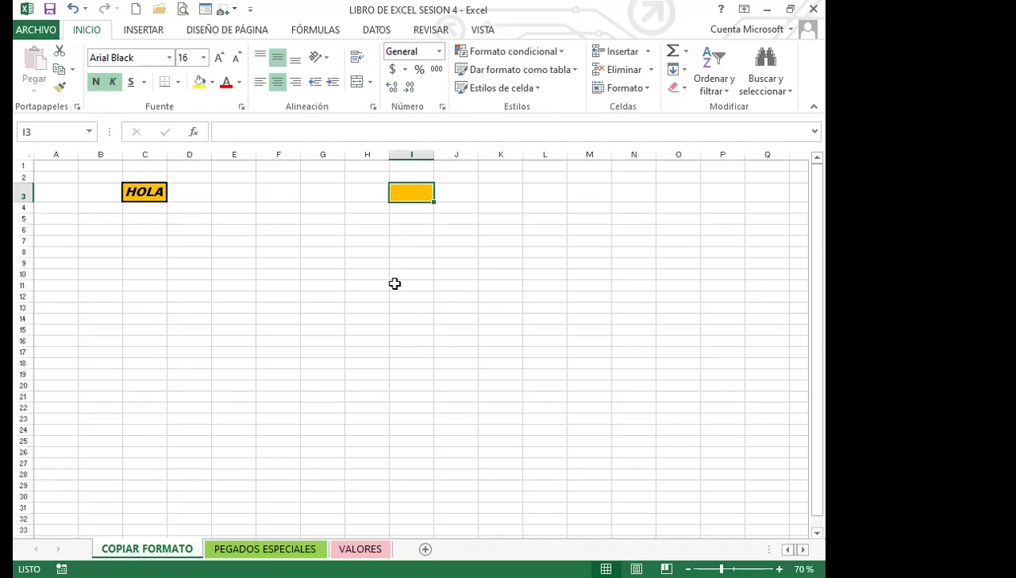
pyautogui.click(155, 194)
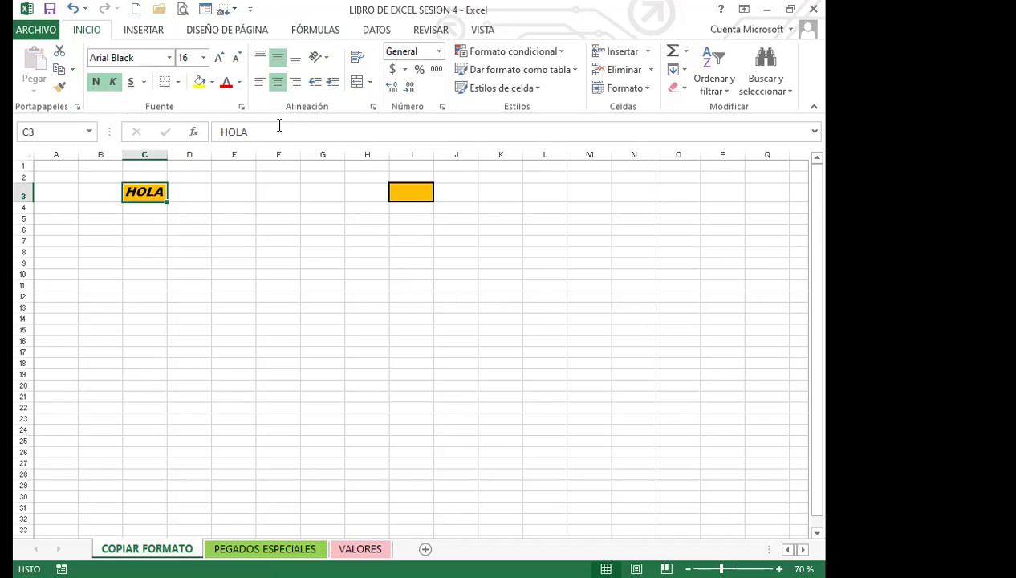
pyautogui.click(415, 193)
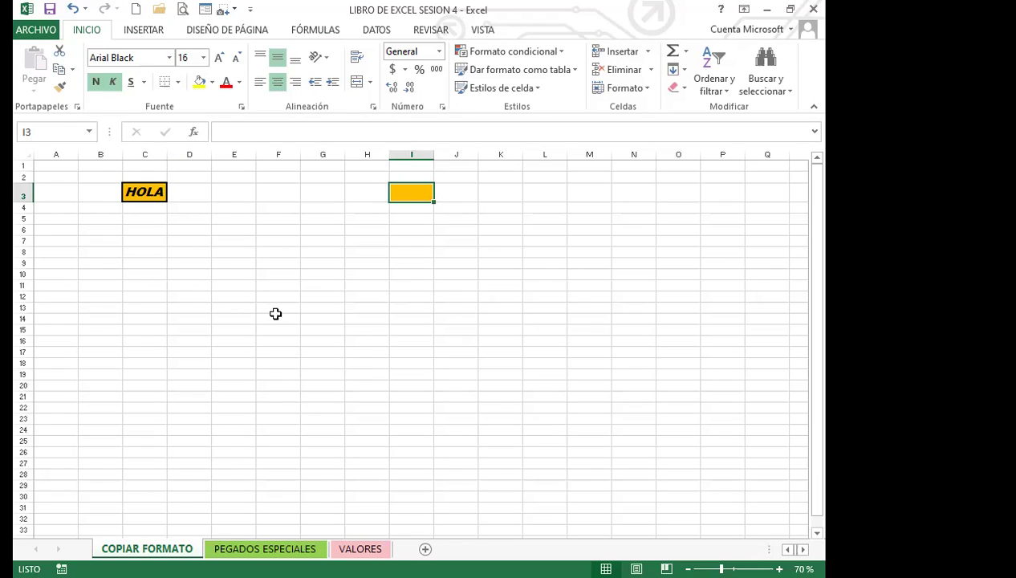
pyautogui.click(395, 273)
# Step: Copy the format of cell C3 onto the range F10:L24 with Format Painter
pyautogui.click(155, 186)
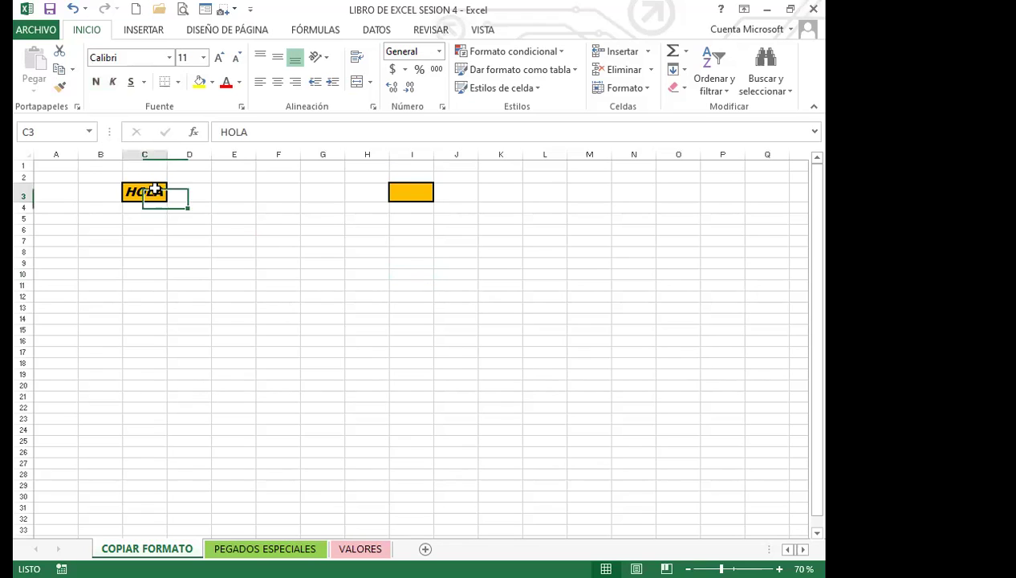
pyautogui.click(61, 87)
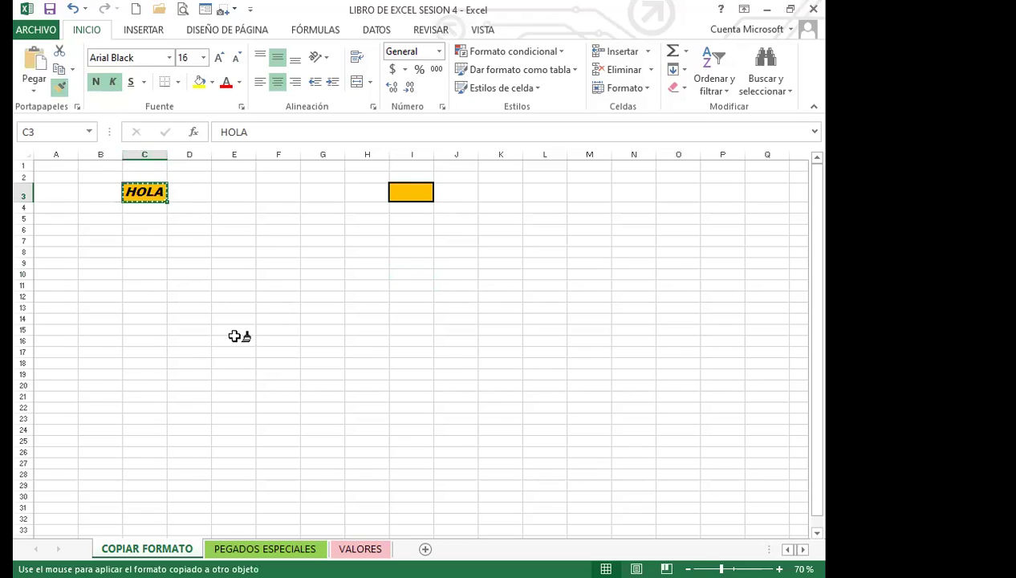
pyautogui.moveTo(277, 271)
pyautogui.mouseDown()
pyautogui.moveTo(503, 338)
pyautogui.moveTo(528, 430)
pyautogui.mouseUp()
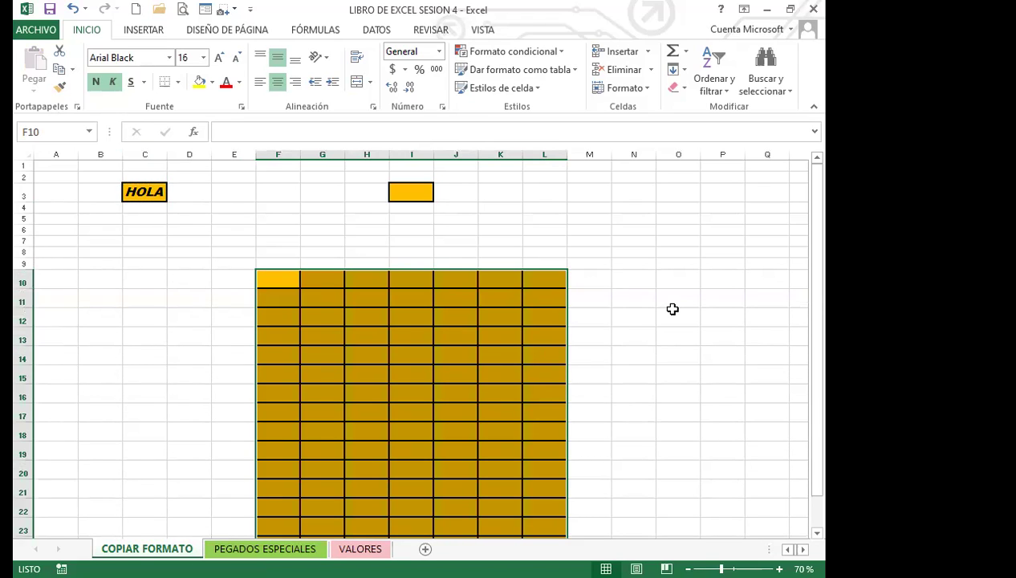
# Step: Examine the formatting of individual cells going down columns G, J and F of the painted block
pyautogui.click(317, 298)
pyautogui.press('Down')
pyautogui.press('Down')
pyautogui.press('Down')
pyautogui.press('Down')
pyautogui.press('Down')
pyautogui.press('Down')
pyautogui.press('Down')
pyautogui.press('Down')
pyautogui.press('Down')
pyautogui.press('Down')
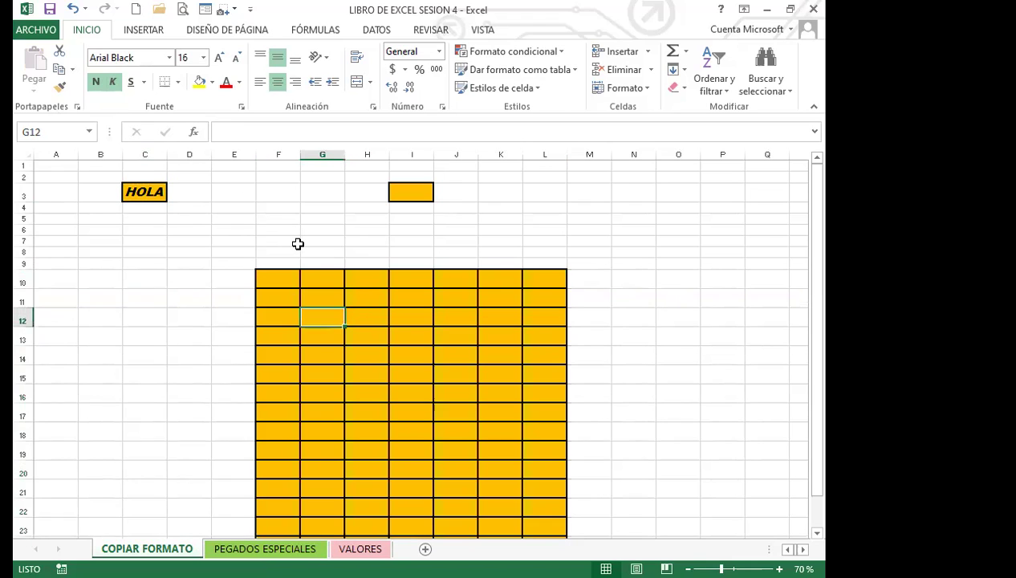
pyautogui.press('Down')
pyautogui.press('Down')
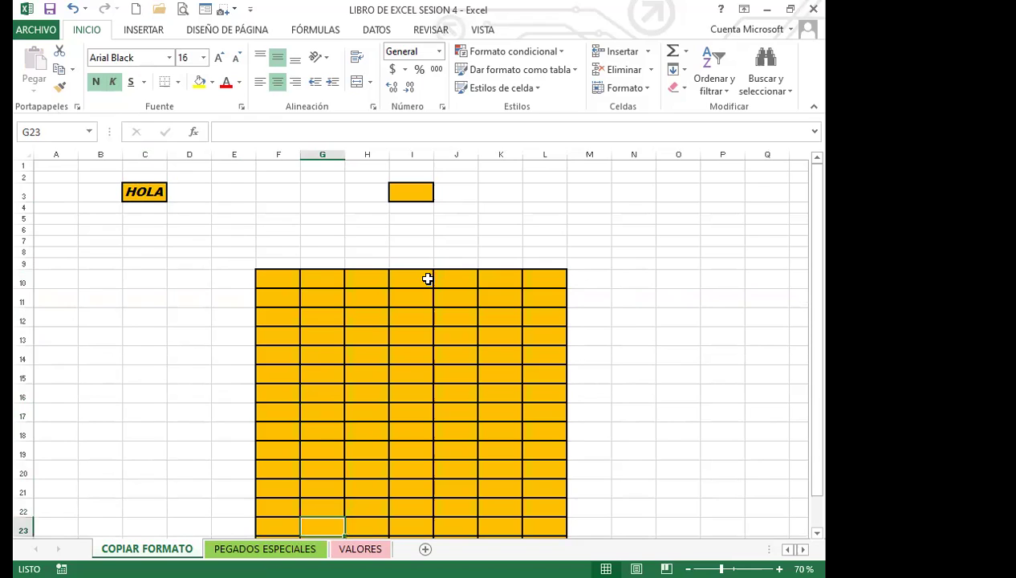
pyautogui.click(444, 296)
pyautogui.press('Down')
pyautogui.press('Down')
pyautogui.press('Down')
pyautogui.press('Down')
pyautogui.press('Down')
pyautogui.press('Down')
pyautogui.press('Down')
pyautogui.press('Down')
pyautogui.press('Down')
pyautogui.press('Down')
pyautogui.press('Down')
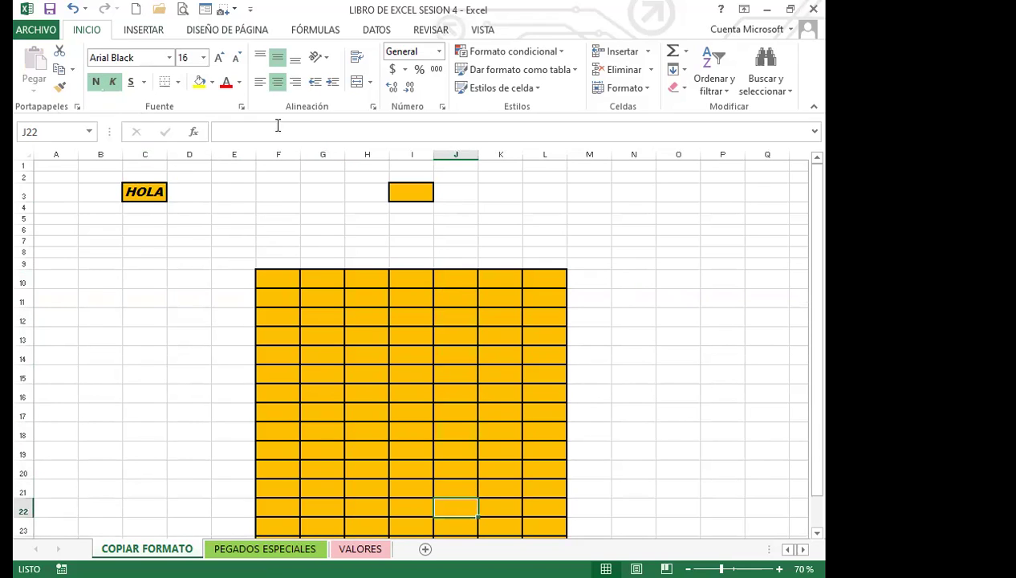
pyautogui.click(281, 277)
pyautogui.press('Down')
pyautogui.press('Down')
pyautogui.press('Down')
pyautogui.press('Down')
pyautogui.press('Down')
pyautogui.press('Down')
pyautogui.press('Down')
pyautogui.press('Down')
pyautogui.press('Down')
pyautogui.press('Down')
pyautogui.press('Down')
pyautogui.press('Down')
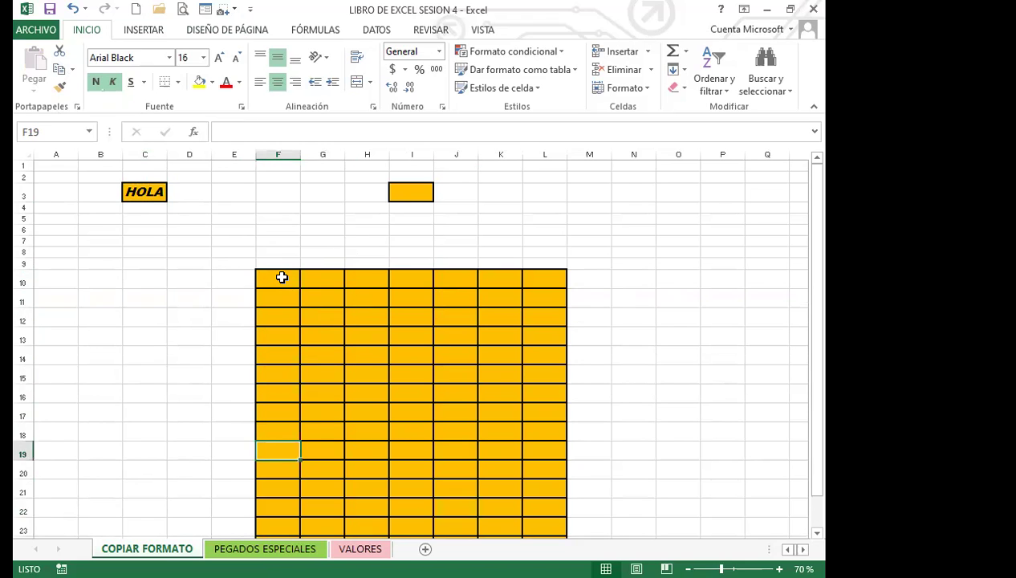
pyautogui.press('Down')
pyautogui.press('Down')
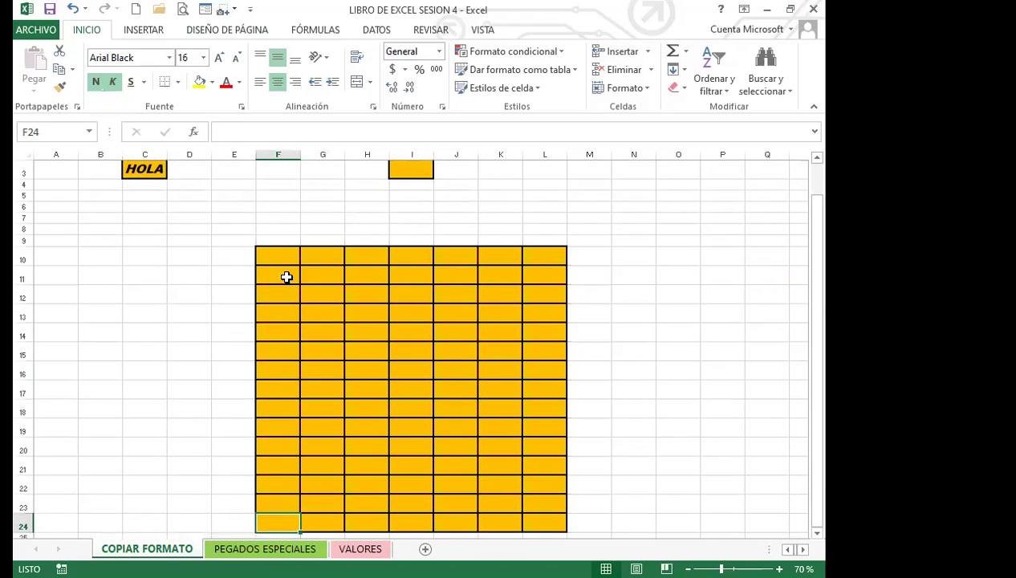
# Step: Undo the format copied onto F10:L24 and cancel the copy selection around C3
pyautogui.click(72, 9)
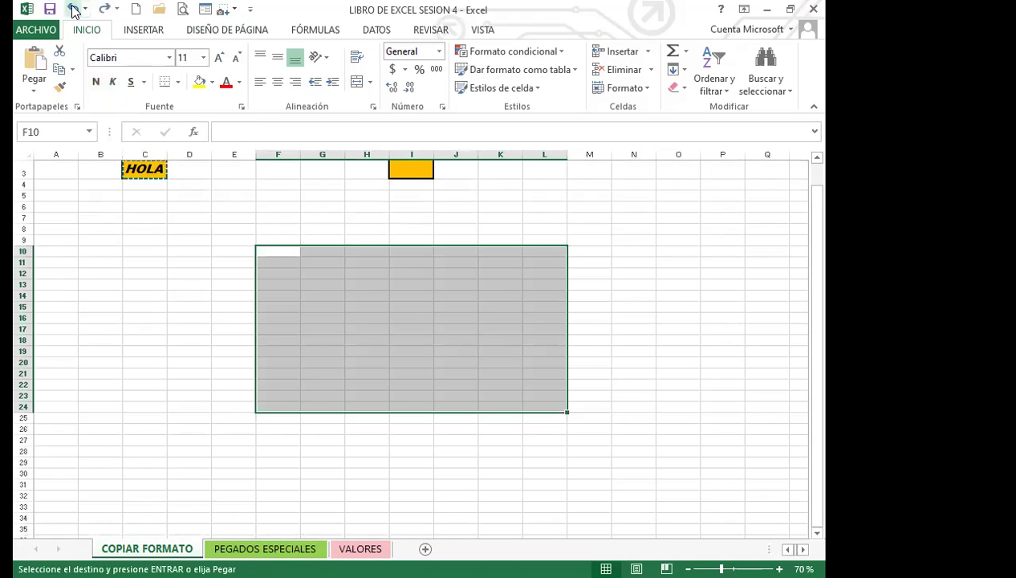
pyautogui.click(185, 295)
pyautogui.scroll(1, 229, 290)
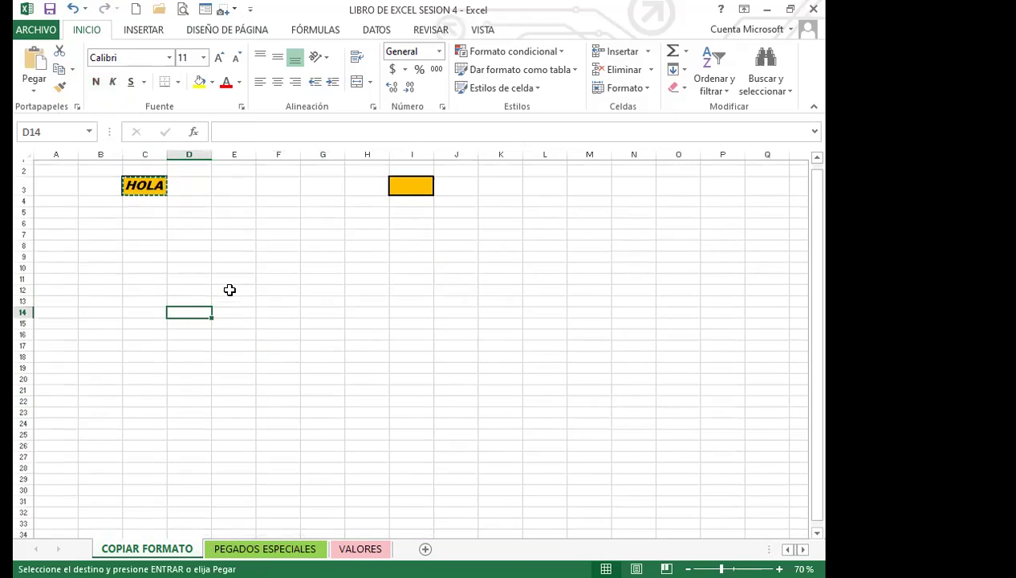
pyautogui.click(230, 290)
pyautogui.click(321, 254)
pyautogui.click(241, 261)
pyautogui.click(234, 285)
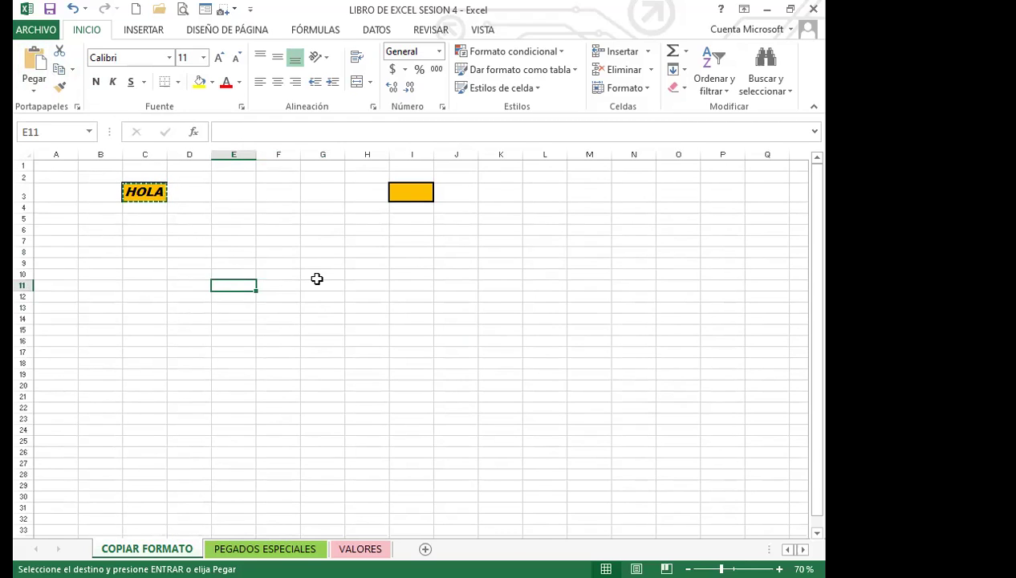
pyautogui.click(287, 260)
pyautogui.press('Escape')
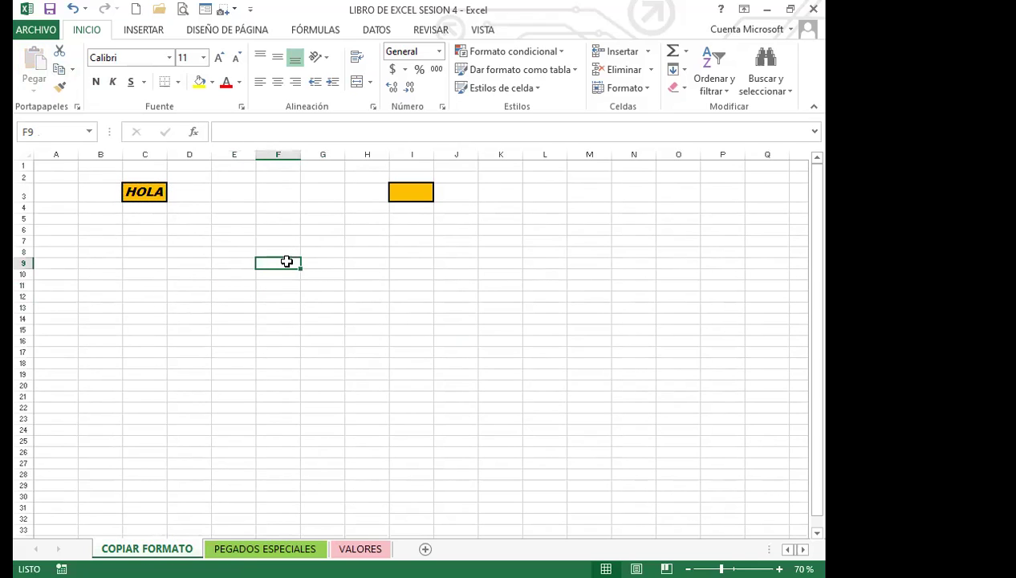
# Step: Copy the format of cell C3 onto the range F9:H12, keeping Format Painter active for repeated use
pyautogui.click(141, 193)
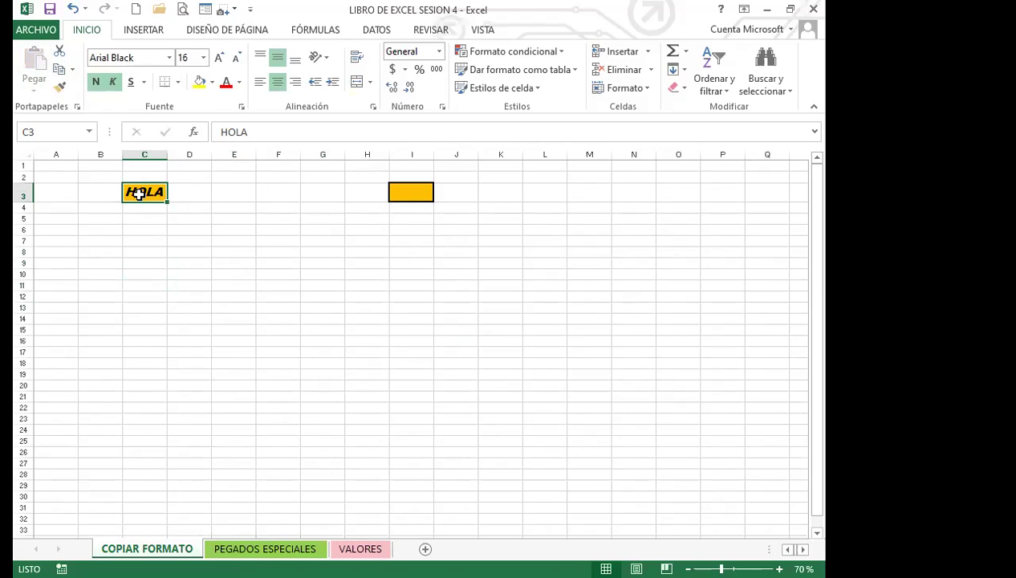
pyautogui.click(60, 90)
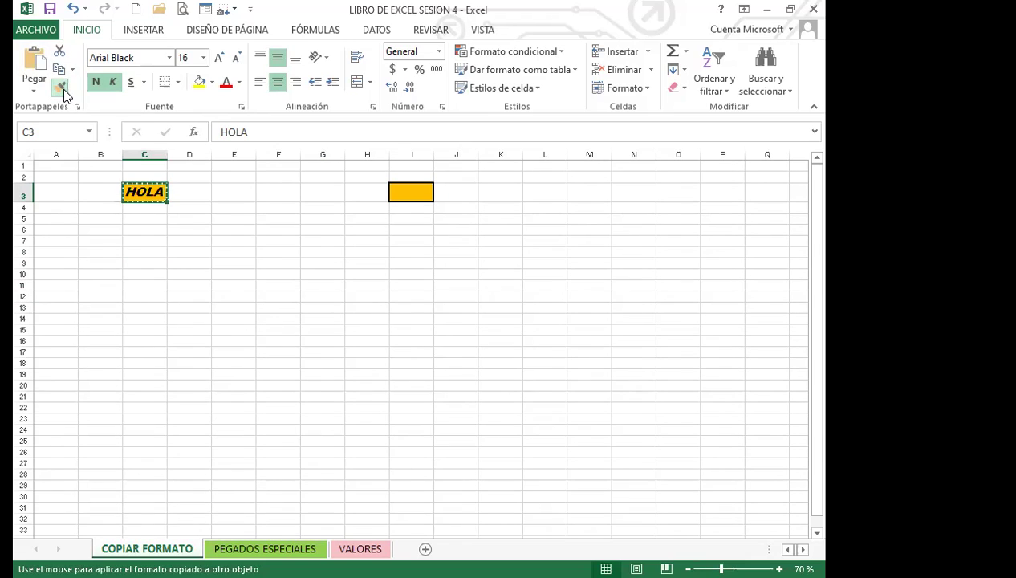
pyautogui.moveTo(293, 264); pyautogui.dragTo(368, 296)
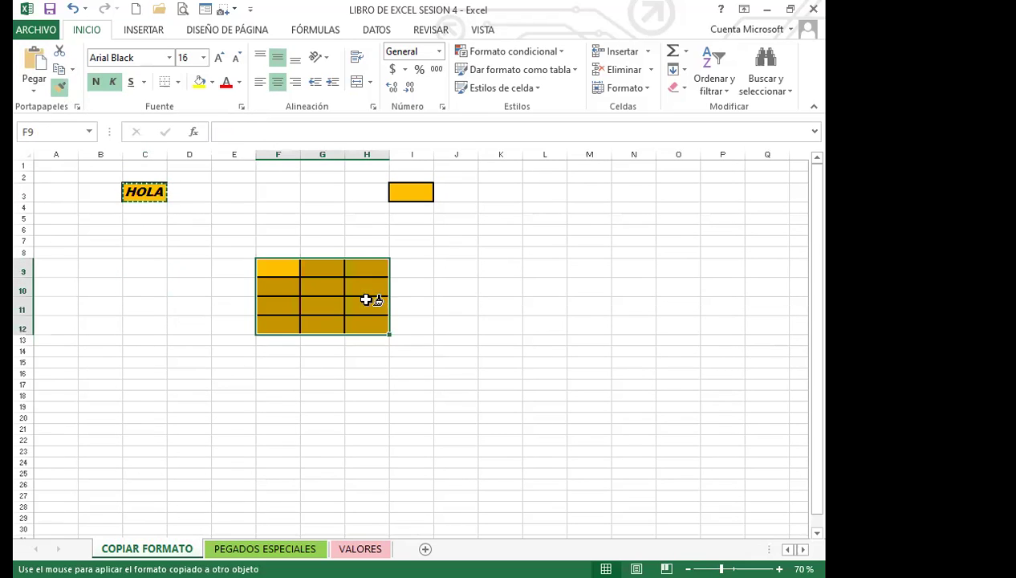
# Step: Apply the copied C3 format to the ranges J9:K12, M9:O11 and F19:G25
pyautogui.moveTo(461, 273); pyautogui.dragTo(523, 327)
pyautogui.moveTo(599, 269); pyautogui.dragTo(665, 313)
pyautogui.moveTo(263, 413); pyautogui.dragTo(323, 473)
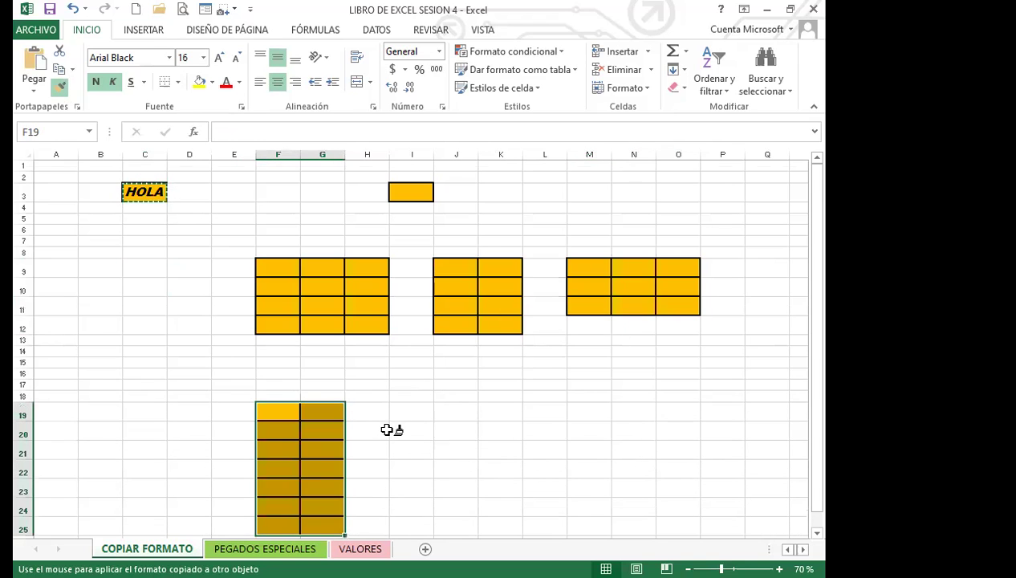
# Step: Keep applying the C3 format to separate blocks down to row 58, including A49:B53 and D42:G53
pyautogui.scroll(-2, 378, 430)
pyautogui.scroll(1, 365, 430)
pyautogui.scroll(-3, 363, 427)
pyautogui.moveTo(265, 413)
pyautogui.mouseDown()
pyautogui.moveTo(324, 477)
pyautogui.moveTo(381, 465)
pyautogui.moveTo(311, 466)
pyautogui.mouseUp()
pyautogui.scroll(-3, 345, 464)
pyautogui.moveTo(273, 469)
pyautogui.mouseDown()
pyautogui.moveTo(310, 492)
pyautogui.moveTo(374, 470)
pyautogui.mouseUp()
pyautogui.scroll(-6, 399, 419)
pyautogui.moveTo(283, 338); pyautogui.dragTo(321, 463)
pyautogui.click(459, 213)
pyautogui.moveTo(458, 214); pyautogui.dragTo(494, 281)
pyautogui.moveTo(592, 201); pyautogui.dragTo(646, 257)
pyautogui.moveTo(686, 201); pyautogui.dragTo(740, 277)
pyautogui.moveTo(60, 313)
pyautogui.mouseDown()
pyautogui.moveTo(109, 340)
pyautogui.moveTo(103, 374)
pyautogui.mouseUp()
pyautogui.moveTo(293, 283)
pyautogui.mouseDown()
pyautogui.moveTo(362, 352)
pyautogui.moveTo(365, 373)
pyautogui.mouseUp()
pyautogui.moveTo(363, 165)
pyautogui.mouseDown()
pyautogui.moveTo(601, 434)
pyautogui.moveTo(598, 478)
pyautogui.mouseUp()
pyautogui.moveTo(189, 205)
pyautogui.mouseDown()
pyautogui.moveTo(254, 245)
pyautogui.moveTo(313, 414)
pyautogui.mouseUp()
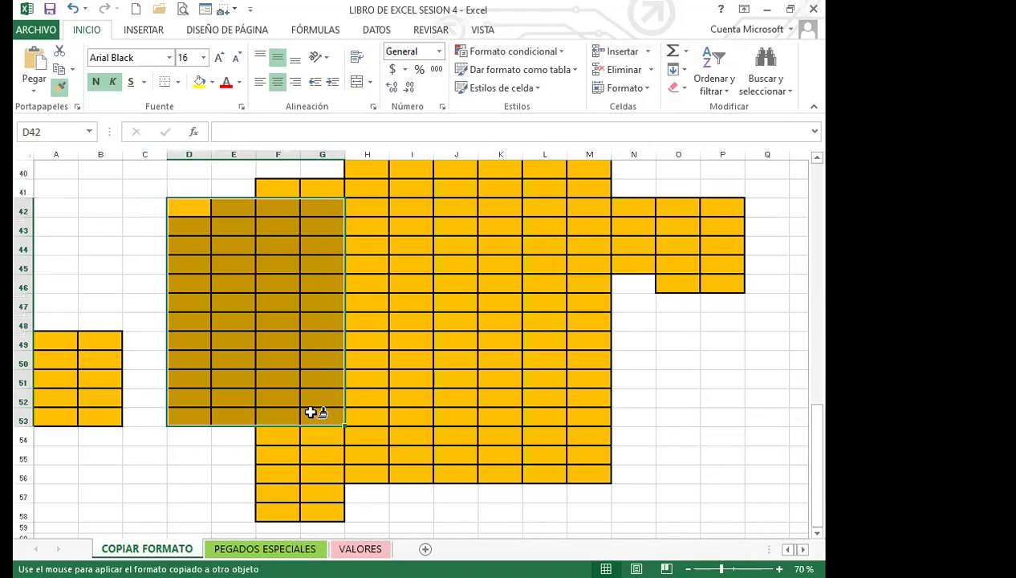
# Step: Apply the C3 format to further blocks from the middle rows back up the sheet, finishing with E5:K20
pyautogui.scroll(3, 321, 305)
pyautogui.moveTo(196, 245); pyautogui.dragTo(358, 399)
pyautogui.scroll(4, 363, 310)
pyautogui.moveTo(365, 289)
pyautogui.mouseDown()
pyautogui.moveTo(486, 415)
pyautogui.moveTo(499, 492)
pyautogui.mouseUp()
pyautogui.moveTo(145, 263); pyautogui.dragTo(287, 449)
pyautogui.scroll(4, 390, 370)
pyautogui.moveTo(384, 281); pyautogui.dragTo(511, 454)
pyautogui.scroll(2, 351, 366)
pyautogui.moveTo(235, 221)
pyautogui.mouseDown()
pyautogui.moveTo(499, 408)
pyautogui.moveTo(500, 442)
pyautogui.mouseUp()
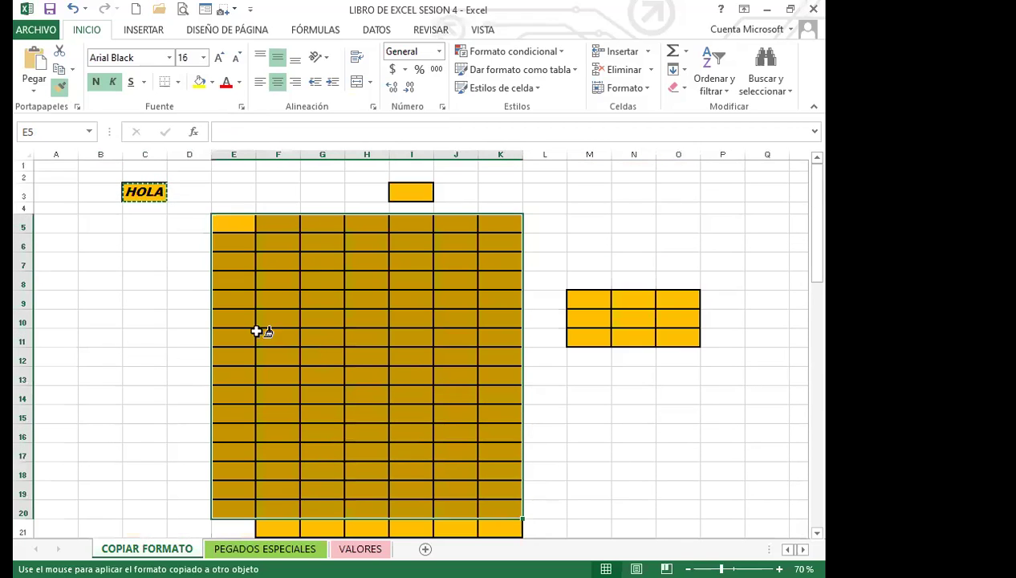
# Step: Apply the C3 format to large blocks on both sides of the painted area, finishing with K27:P39
pyautogui.moveTo(77, 251); pyautogui.dragTo(277, 471)
pyautogui.moveTo(506, 225); pyautogui.dragTo(738, 469)
pyautogui.scroll(-5, 61, 275)
pyautogui.moveTo(56, 191)
pyautogui.mouseDown()
pyautogui.moveTo(116, 211)
pyautogui.moveTo(246, 474)
pyautogui.mouseUp()
pyautogui.scroll(-3, 447, 312)
pyautogui.moveTo(499, 214)
pyautogui.mouseDown()
pyautogui.moveTo(437, 194)
pyautogui.moveTo(722, 442)
pyautogui.mouseUp()
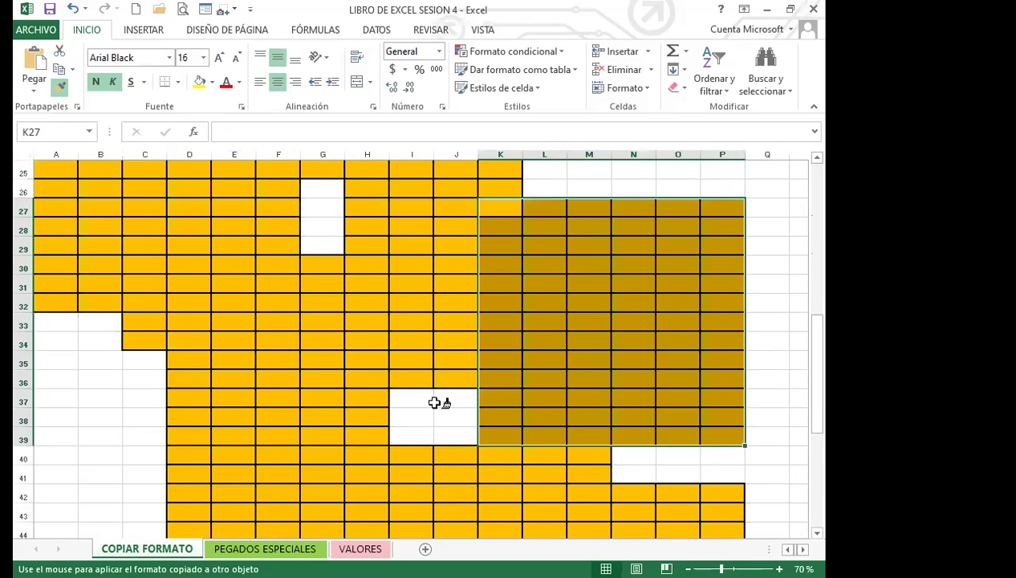
# Step: Extend the C3 format over more blocks in the lower rows, finishing with a block starting at F61 across columns F to K
pyautogui.scroll(-3, 184, 313)
pyautogui.scroll(-2, 185, 313)
pyautogui.moveTo(121, 222); pyautogui.dragTo(313, 456)
pyautogui.scroll(-2, 313, 455)
pyautogui.moveTo(132, 345)
pyautogui.mouseDown()
pyautogui.moveTo(353, 415)
pyautogui.moveTo(413, 502)
pyautogui.mouseUp()
pyautogui.scroll(-3, 346, 444)
pyautogui.moveTo(172, 377); pyautogui.dragTo(413, 522)
pyautogui.moveTo(450, 230)
pyautogui.mouseDown()
pyautogui.moveTo(621, 318)
pyautogui.moveTo(680, 456)
pyautogui.mouseUp()
pyautogui.moveTo(666, 187); pyautogui.dragTo(803, 416)
pyautogui.moveTo(176, 285); pyautogui.dragTo(390, 495)
pyautogui.scroll(4, 433, 377)
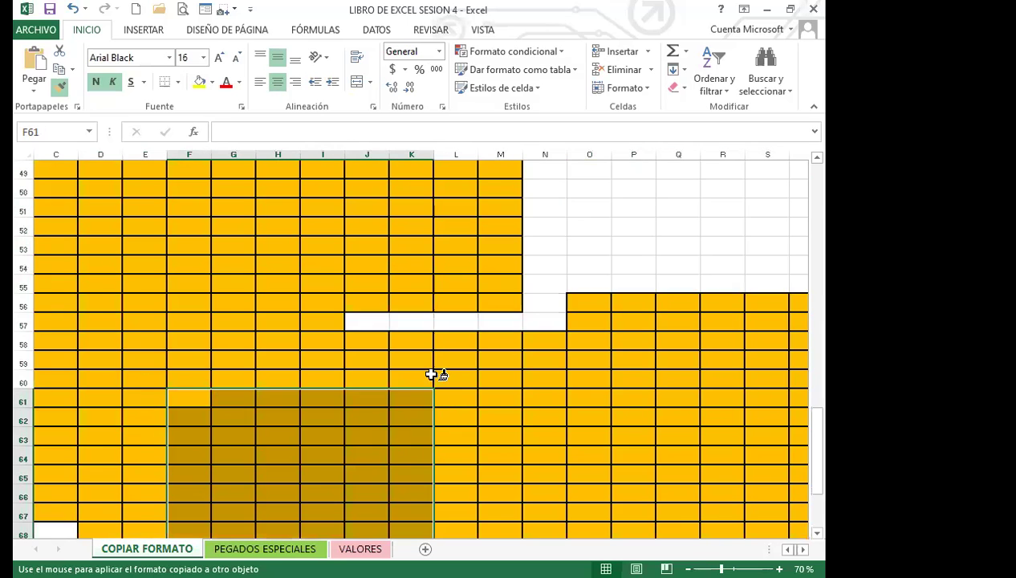
# Step: Apply the C3 format to the remaining gaps up to the top of the sheet, ending with F1:J10, and turn Format Painter off
pyautogui.moveTo(401, 285); pyautogui.dragTo(470, 325)
pyautogui.moveTo(455, 268); pyautogui.dragTo(597, 403)
pyautogui.scroll(7, 561, 337)
pyautogui.moveTo(535, 265); pyautogui.dragTo(682, 457)
pyautogui.scroll(-2, 345, 315)
pyautogui.scroll(1, 345, 315)
pyautogui.moveTo(305, 255); pyautogui.dragTo(464, 417)
pyautogui.scroll(2, 570, 252)
pyautogui.moveTo(544, 188)
pyautogui.mouseDown()
pyautogui.moveTo(660, 345)
pyautogui.moveTo(674, 397)
pyautogui.mouseUp()
pyautogui.scroll(3, 487, 355)
pyautogui.moveTo(423, 288); pyautogui.dragTo(544, 473)
pyautogui.moveTo(525, 207); pyautogui.dragTo(744, 454)
pyautogui.scroll(4, 419, 313)
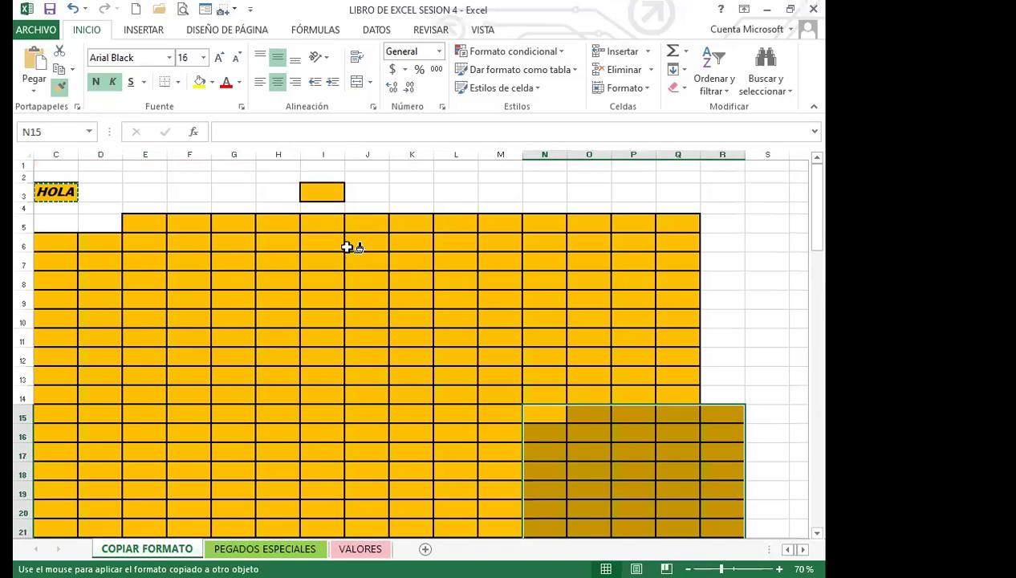
pyautogui.moveTo(410, 170)
pyautogui.mouseDown()
pyautogui.moveTo(585, 345)
pyautogui.moveTo(678, 385)
pyautogui.mouseUp()
pyautogui.moveTo(188, 169)
pyautogui.mouseDown()
pyautogui.moveTo(333, 241)
pyautogui.moveTo(361, 347)
pyautogui.mouseUp()
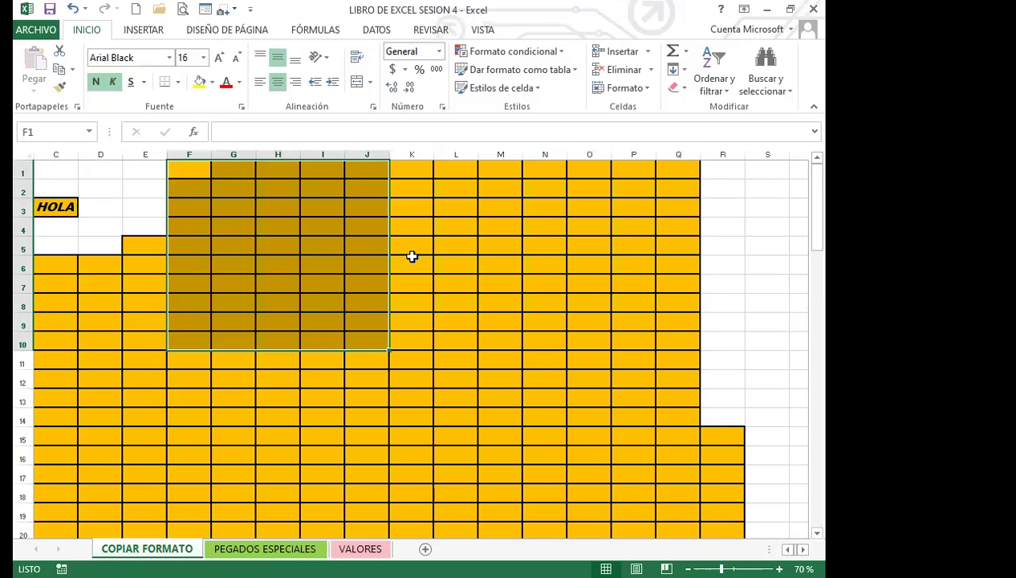
pyautogui.moveTo(505, 263); pyautogui.dragTo(549, 263)
pyautogui.click(722, 302)
pyautogui.click(741, 345)
pyautogui.click(723, 379)
pyautogui.click(723, 188)
pyautogui.click(414, 323)
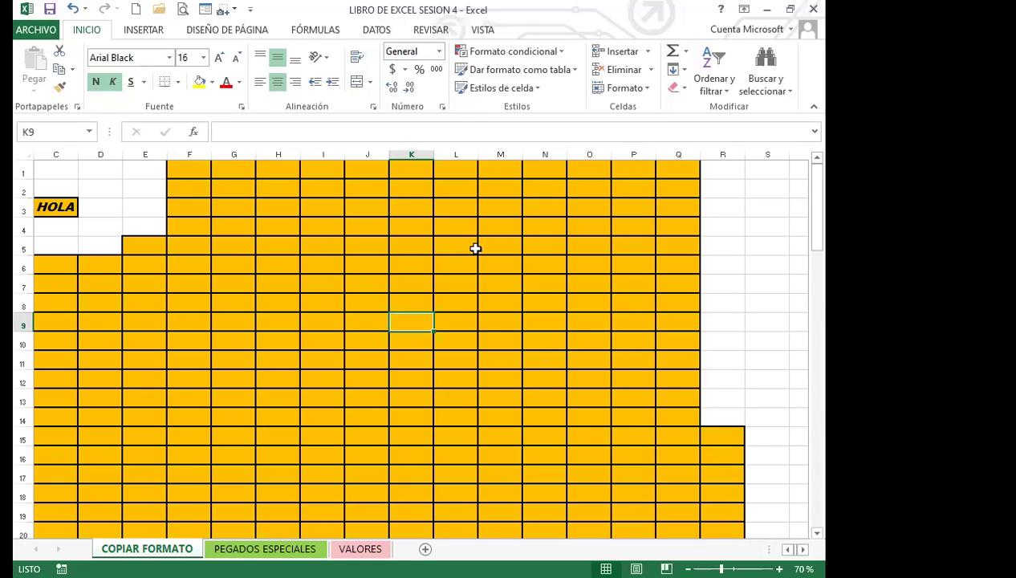
# Step: Delete columns E to T, which hold the painted cells
pyautogui.click(167, 155)
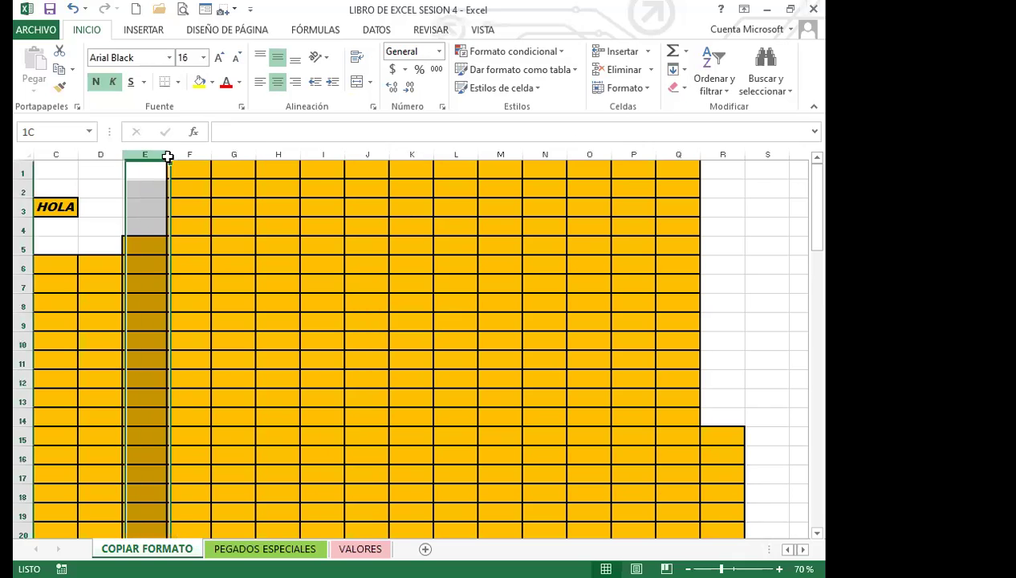
pyautogui.hotkey('ctrl', 'a')
pyautogui.click(618, 69)
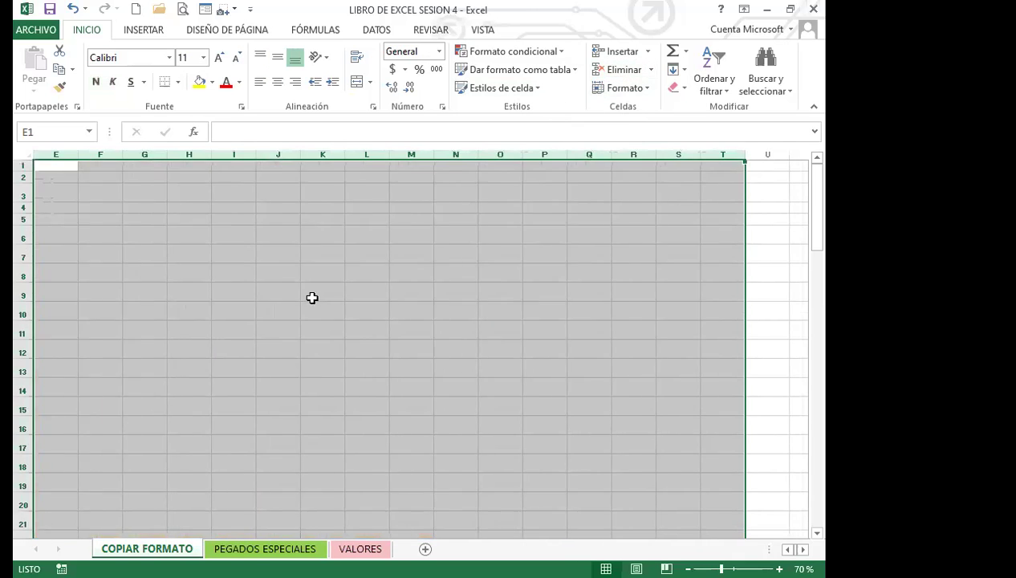
pyautogui.click(313, 297)
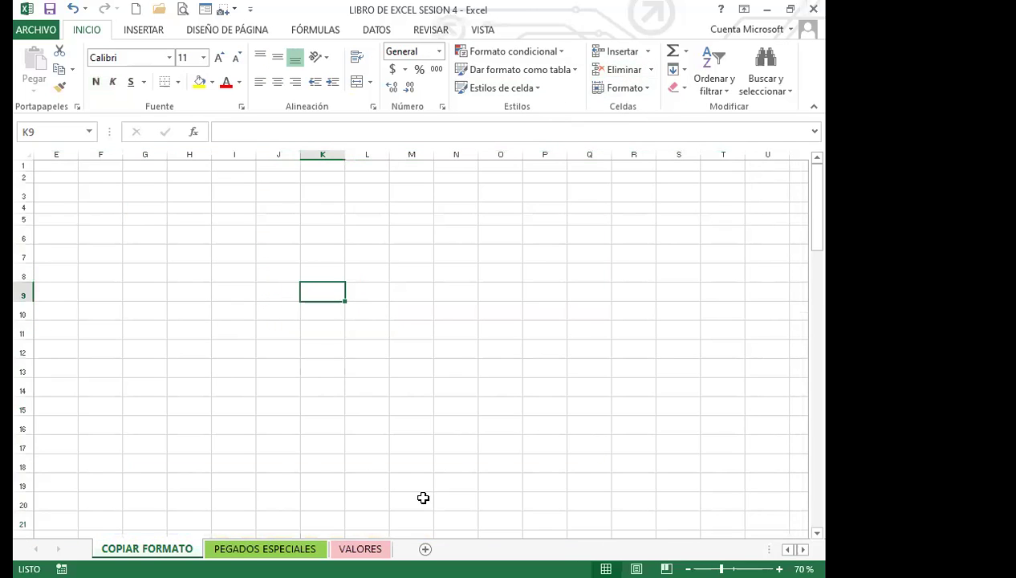
pyautogui.click(437, 371)
pyautogui.click(420, 368)
pyautogui.hotkey('ctrl', 'z')
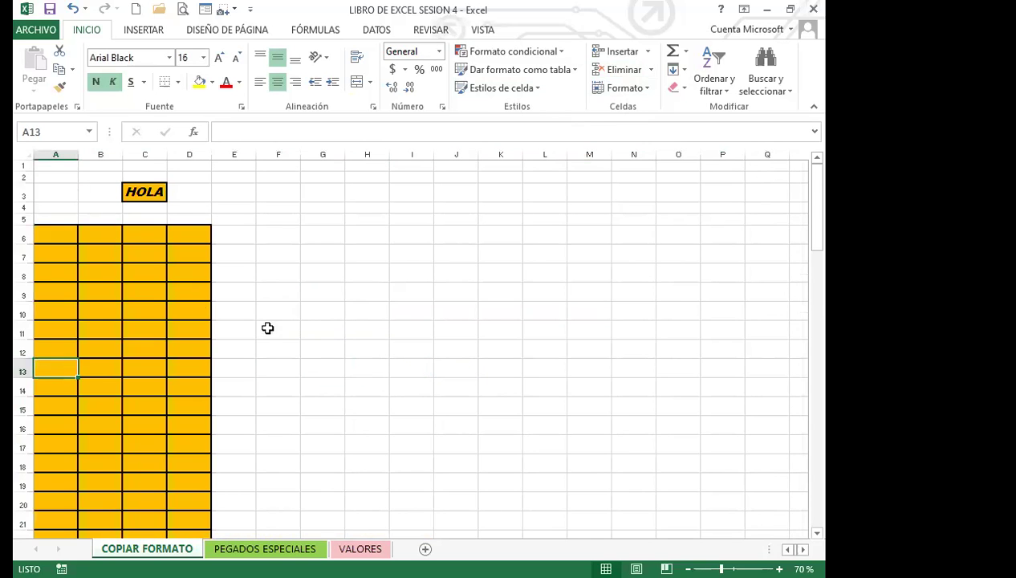
# Step: Delete rows 6 to 79 to remove the rest of the painted cells
pyautogui.click(19, 239)
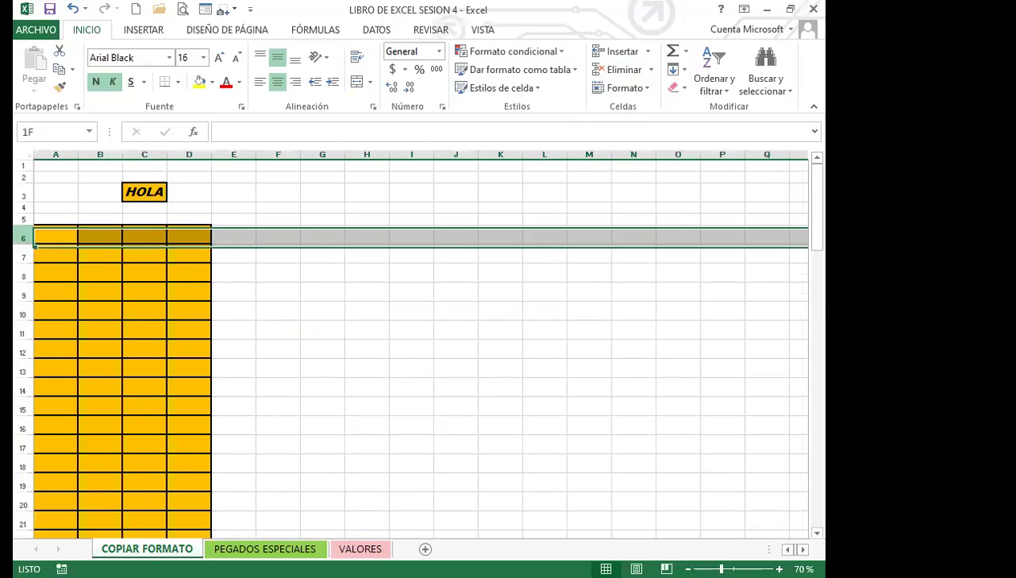
pyautogui.moveTo(19, 239); pyautogui.dragTo(23, 506)
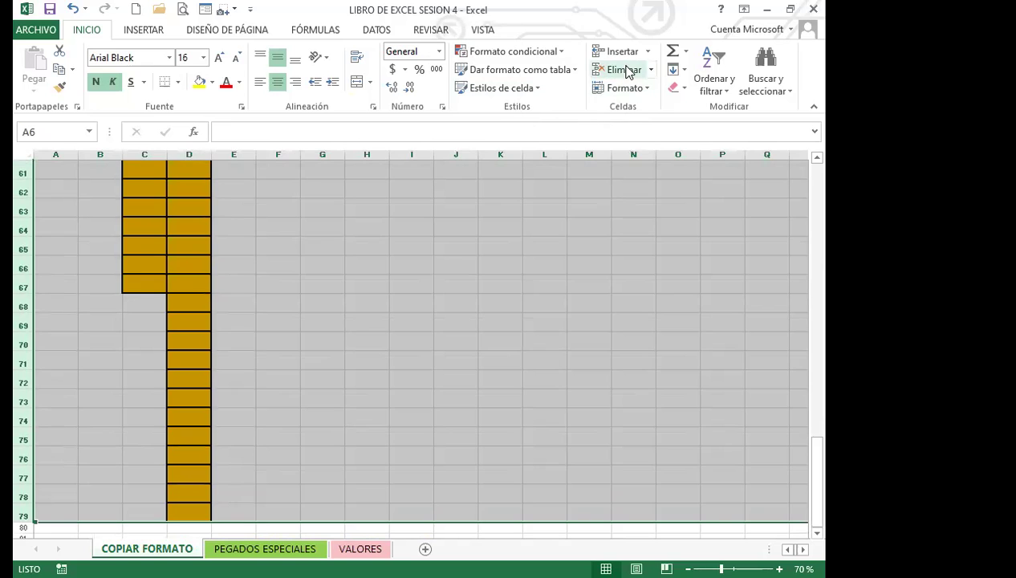
pyautogui.click(624, 69)
pyautogui.click(278, 363)
pyautogui.click(243, 298)
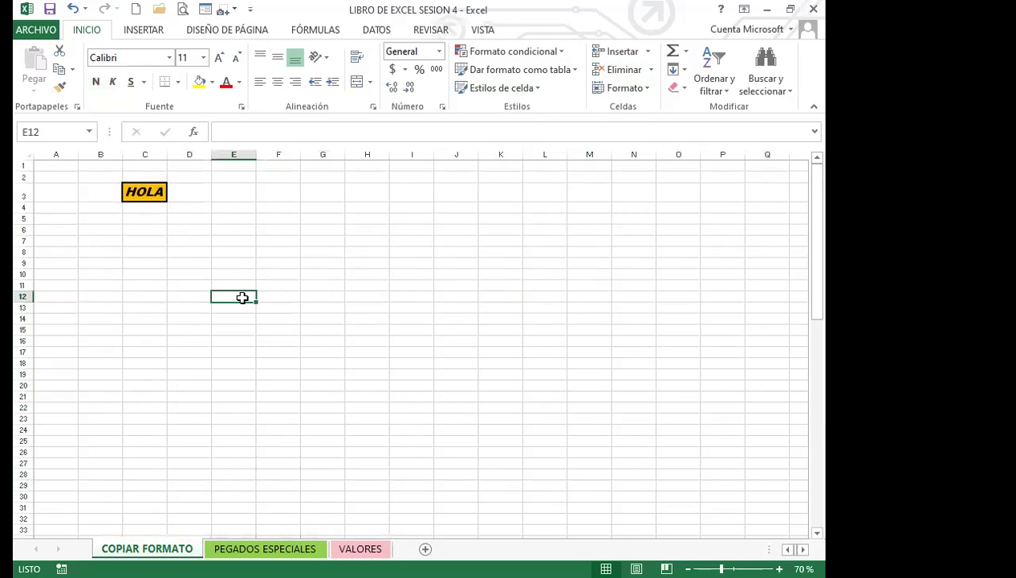
# Step: Copy cell C3 with its content and paste it into I12, ending the copy mode
pyautogui.click(161, 192)
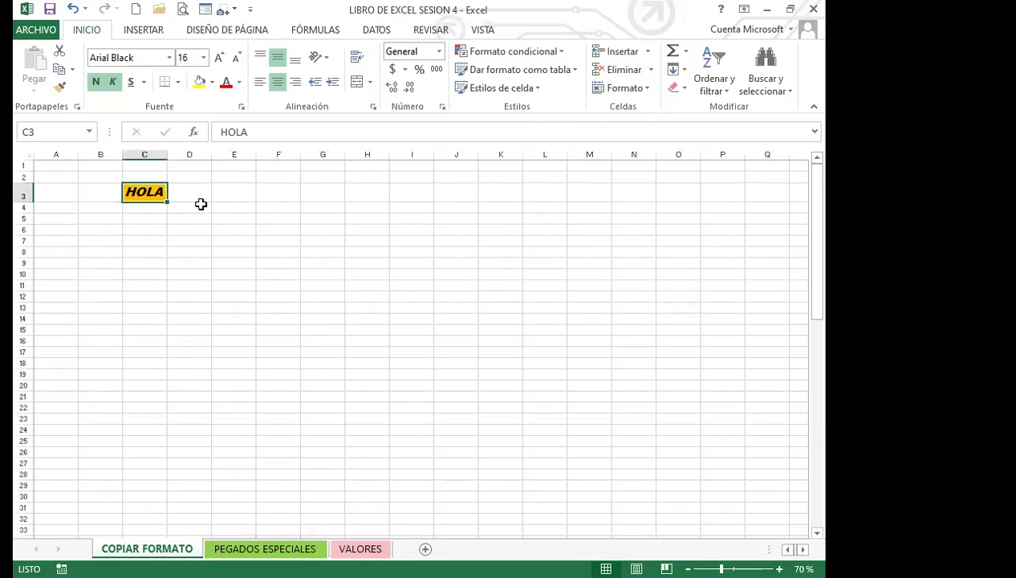
pyautogui.click(252, 229)
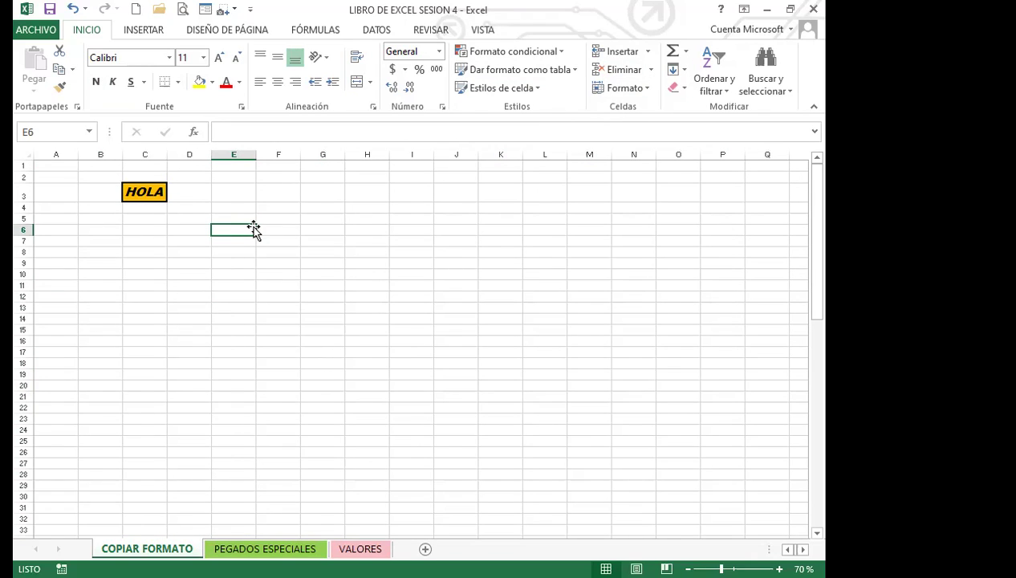
pyautogui.click(160, 197)
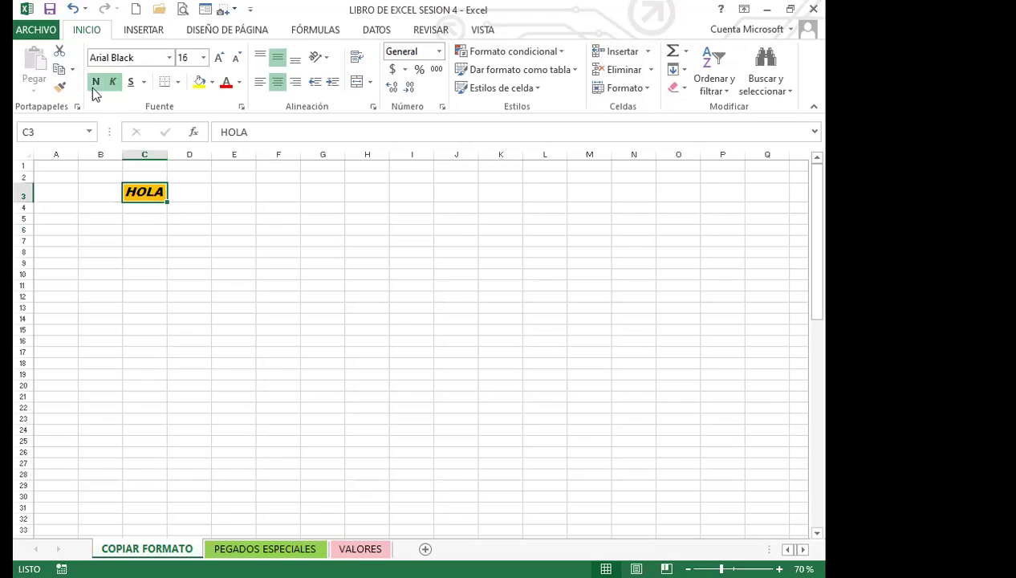
pyautogui.click(59, 69)
pyautogui.click(422, 297)
pyautogui.click(34, 69)
pyautogui.click(346, 387)
pyautogui.click(417, 299)
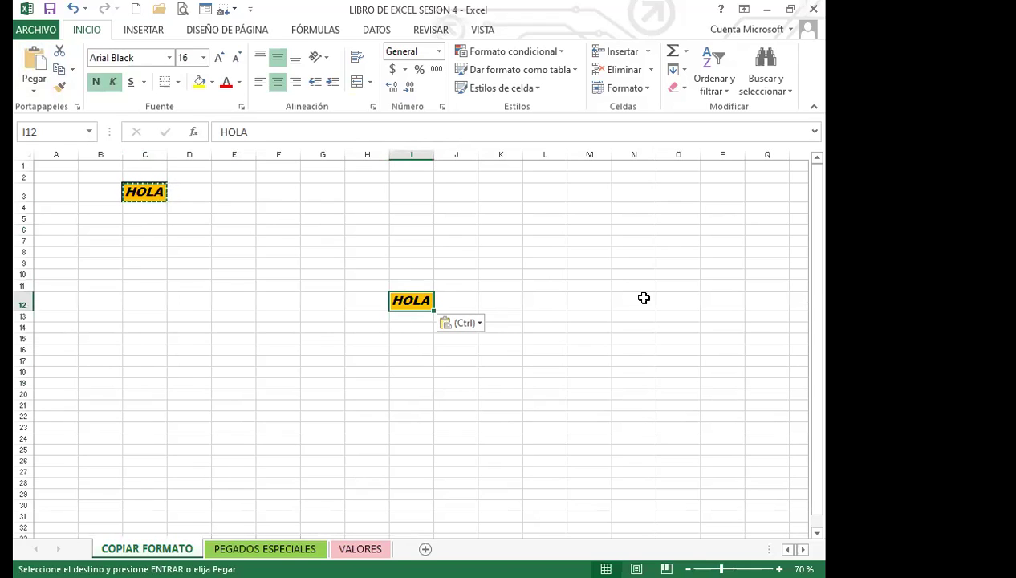
pyautogui.press('Escape')
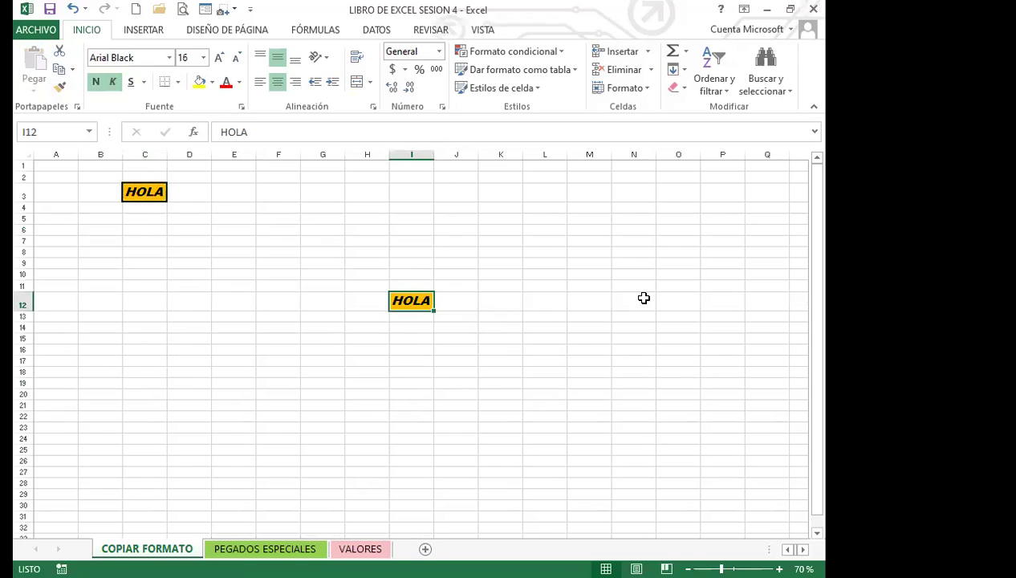
# Step: Delete row 12 with the pasted HOLA cell
pyautogui.click(353, 298)
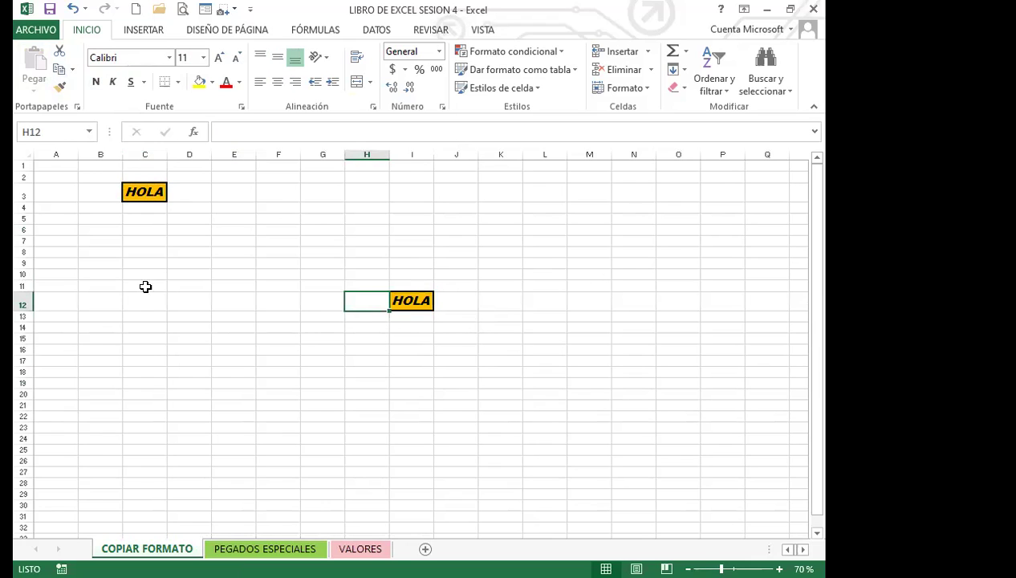
pyautogui.click(22, 301)
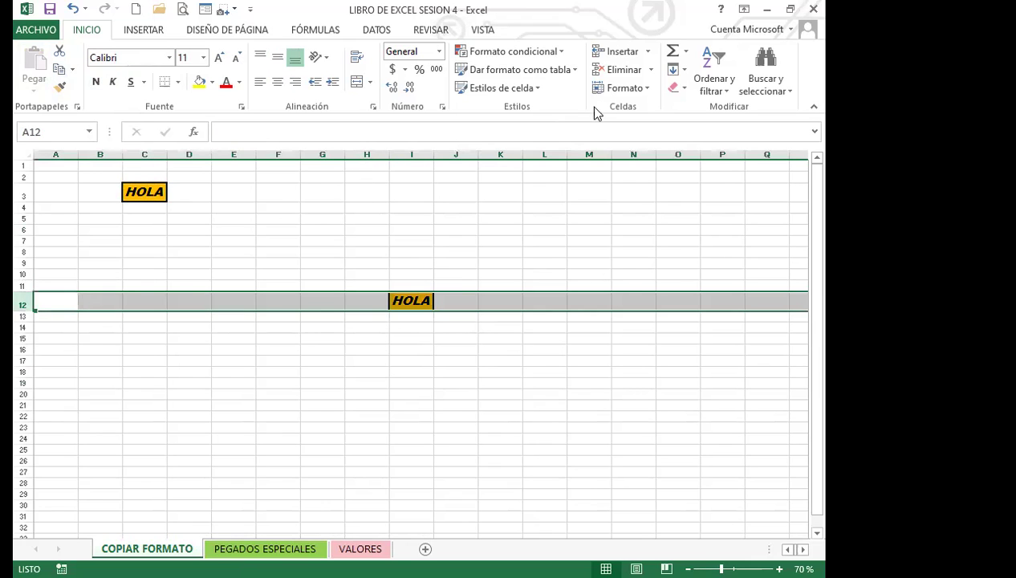
pyautogui.click(618, 69)
pyautogui.click(278, 252)
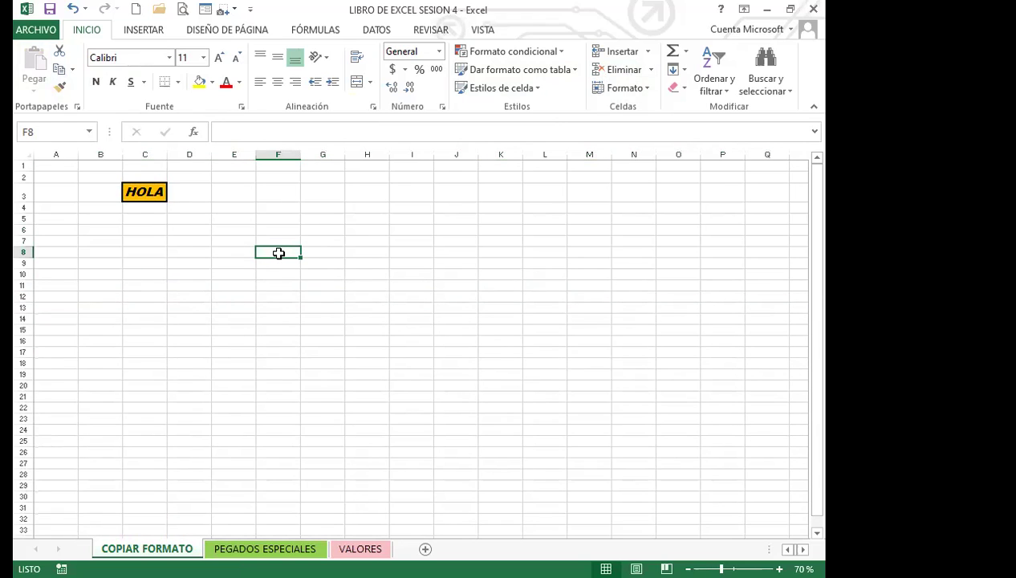
# Step: Copy the format of C3 with Format Painter onto a block in columns C to E of a new sheet, starting at C2
pyautogui.click(235, 239)
pyautogui.click(149, 200)
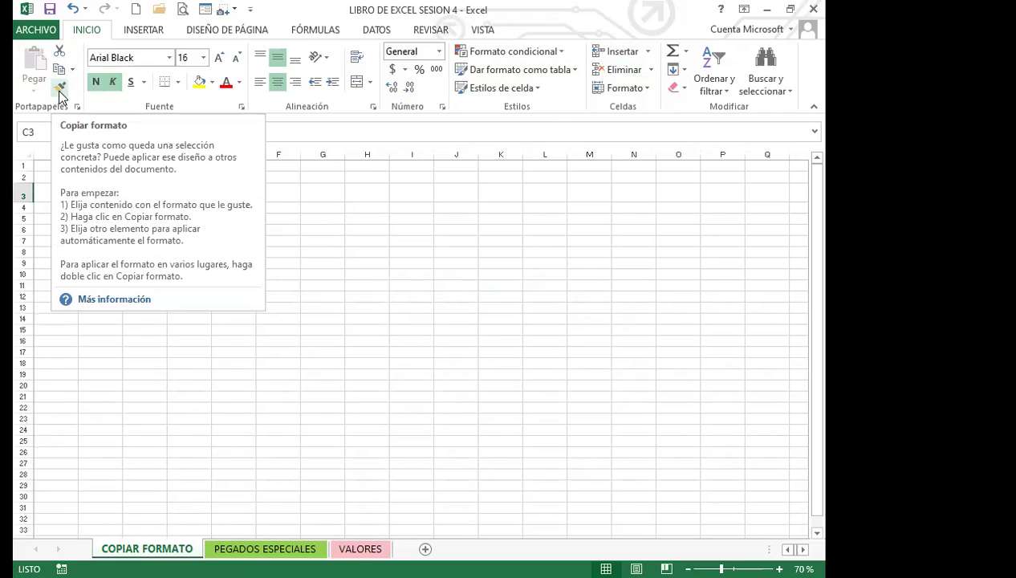
pyautogui.click(273, 208)
pyautogui.click(155, 199)
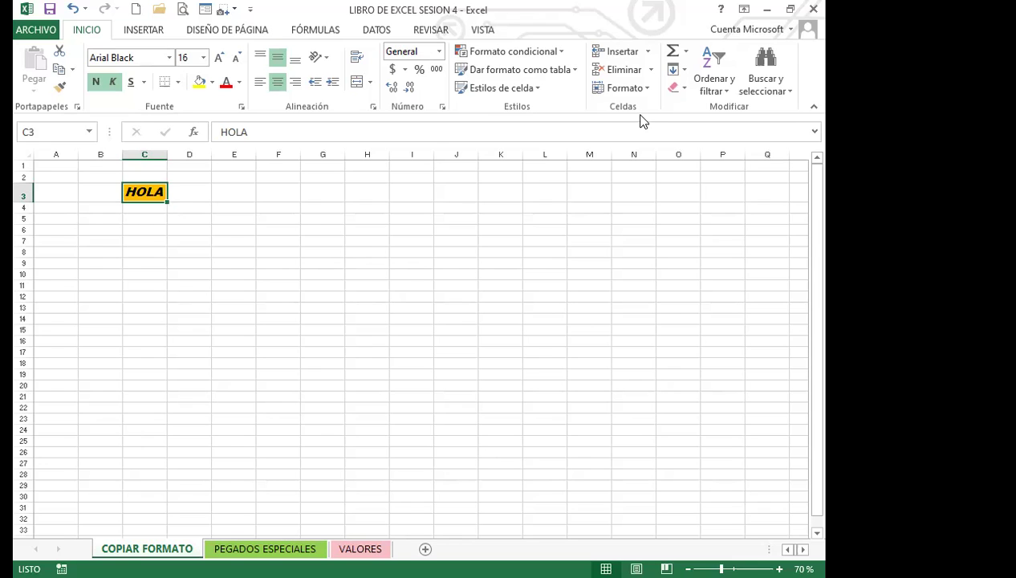
pyautogui.click(60, 86)
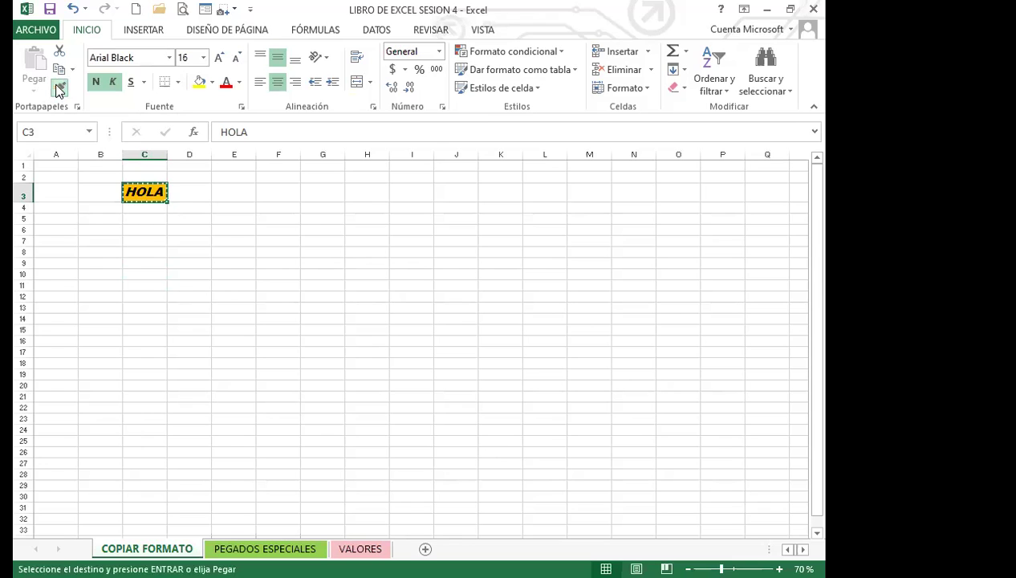
pyautogui.click(425, 548)
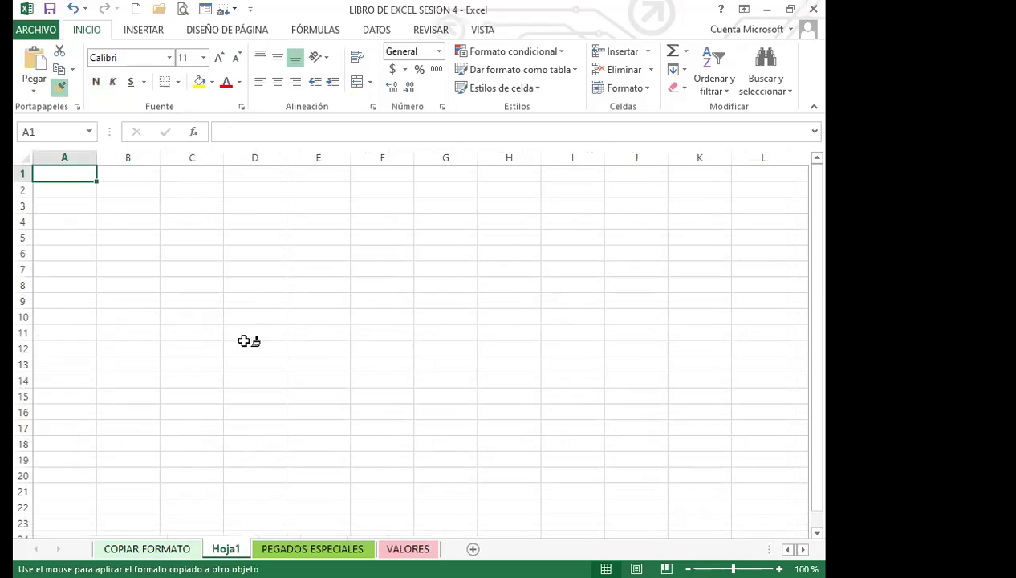
pyautogui.moveTo(175, 193)
pyautogui.mouseDown()
pyautogui.moveTo(306, 291)
pyautogui.moveTo(342, 406)
pyautogui.mouseUp()
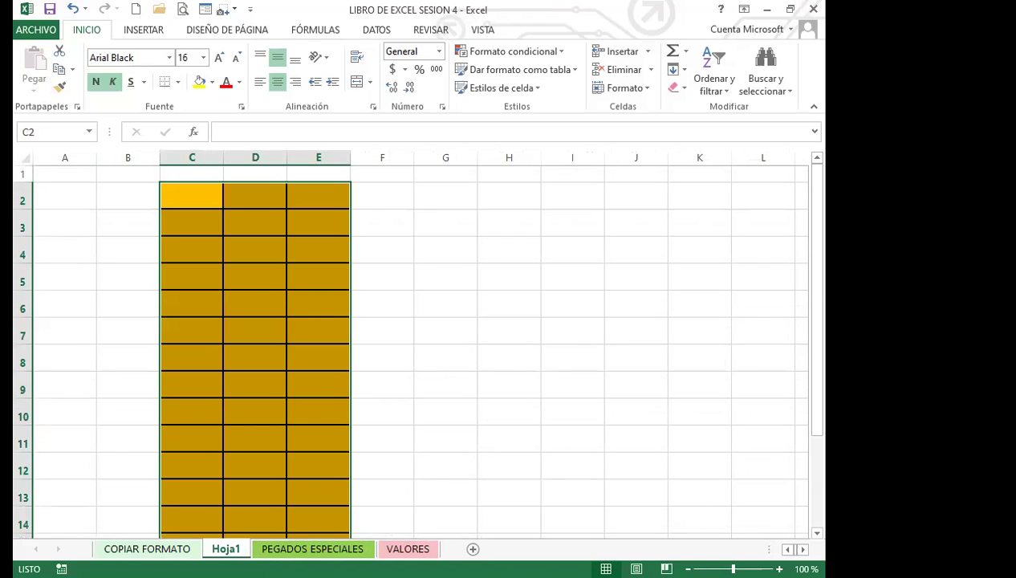
pyautogui.click(386, 242)
pyautogui.click(213, 222)
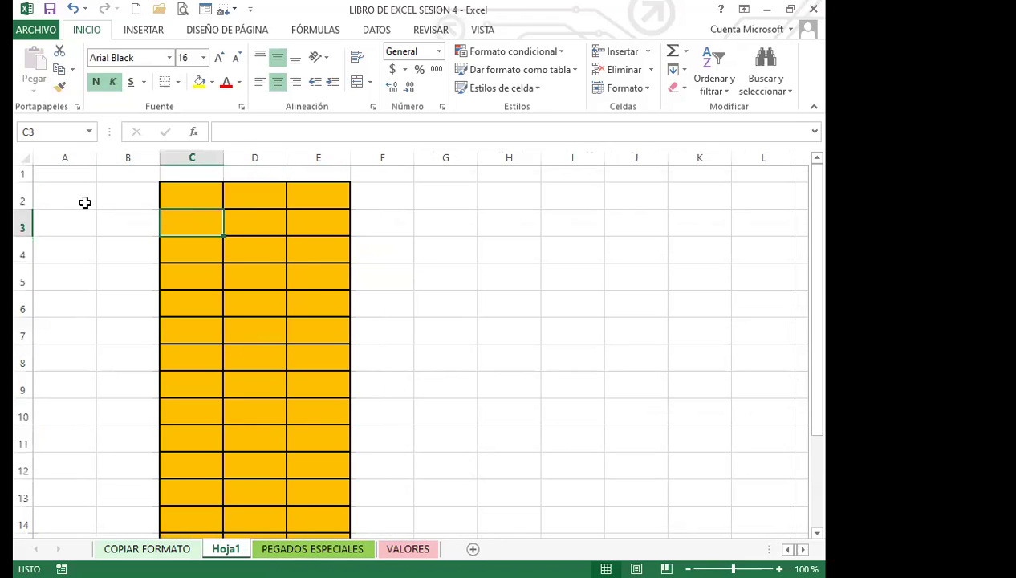
# Step: Add another sheet and copy the C3 format from COPIAR FORMATO onto a block in its columns C to H, starting at C3
pyautogui.click(147, 549)
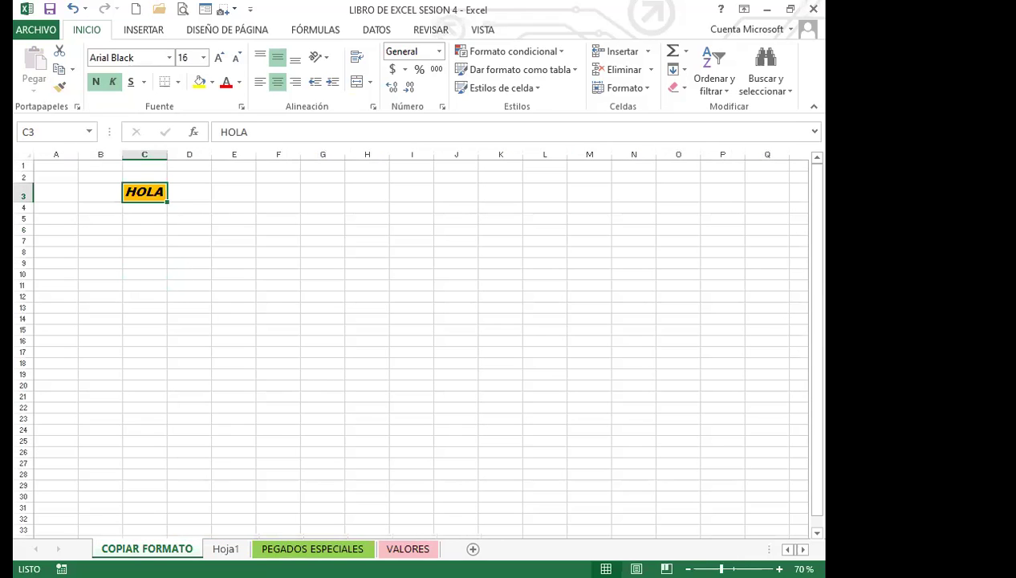
pyautogui.click(472, 549)
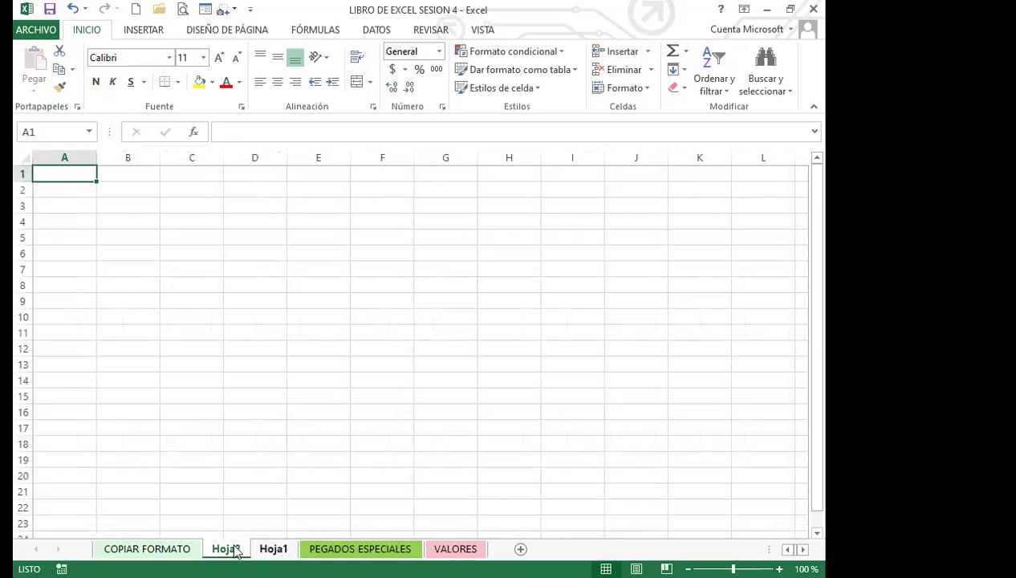
pyautogui.click(147, 549)
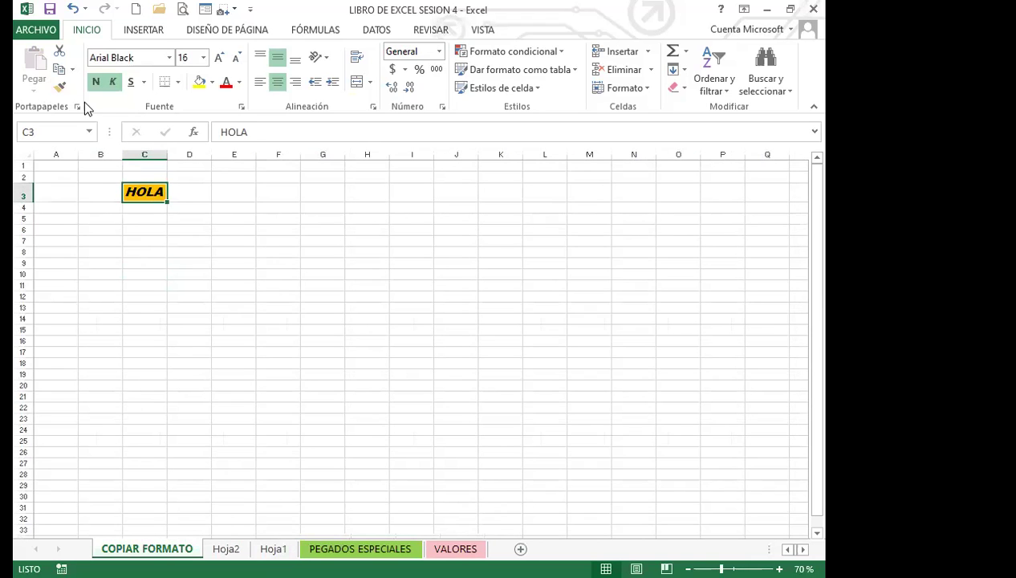
pyautogui.click(62, 88)
pyautogui.click(225, 549)
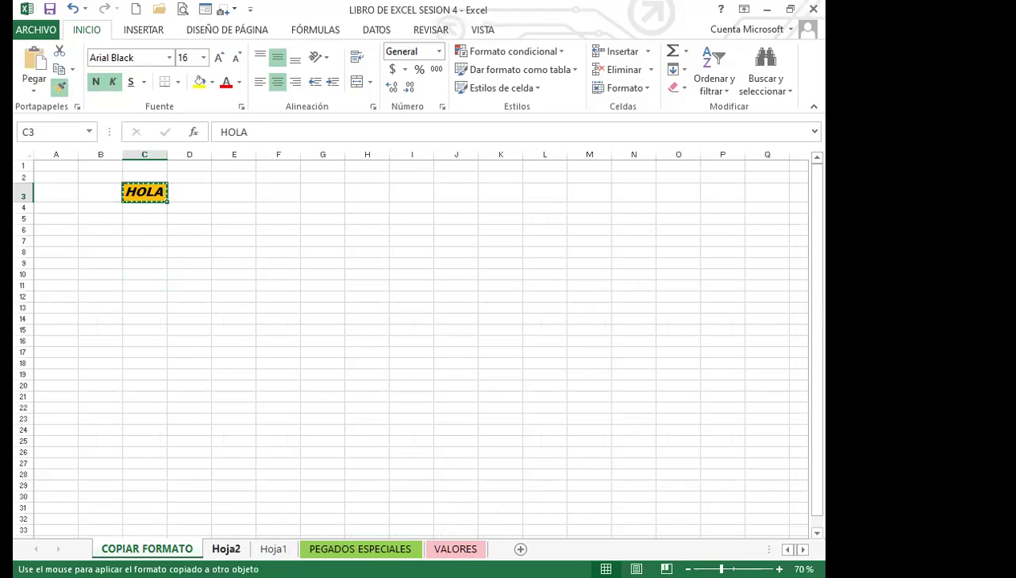
pyautogui.moveTo(191, 207)
pyautogui.mouseDown()
pyautogui.moveTo(437, 351)
pyautogui.moveTo(528, 453)
pyautogui.mouseUp()
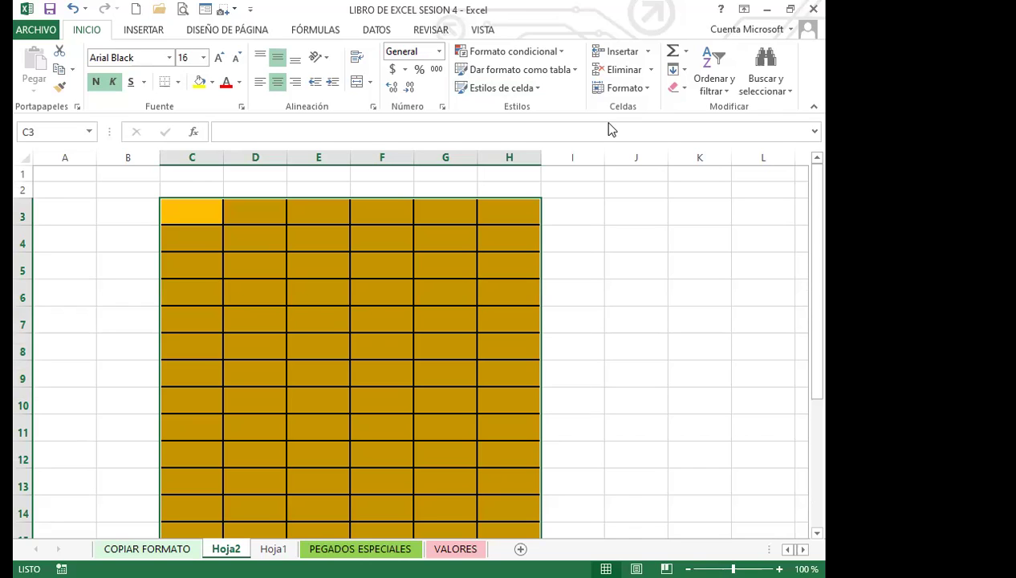
pyautogui.click(94, 83)
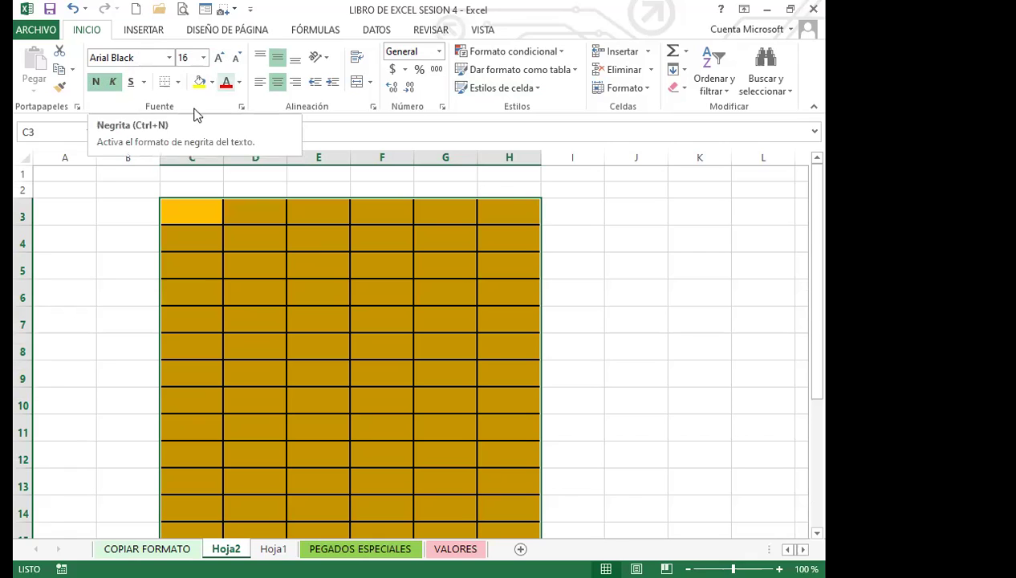
# Step: Review the extent and cell formatting of the block C3:H20 on sheet Hoja2
pyautogui.click(208, 214)
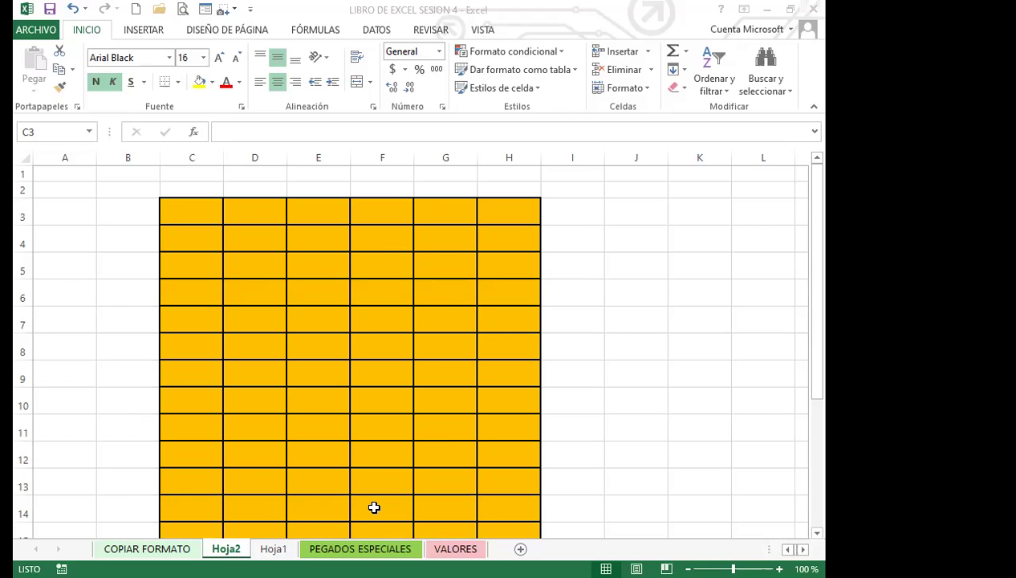
pyautogui.click(114, 349)
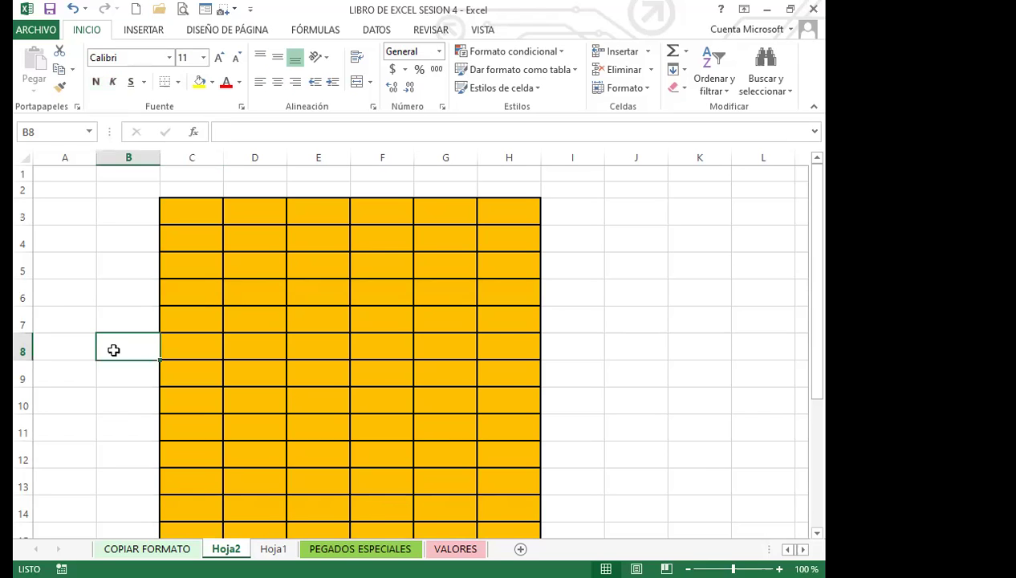
pyautogui.scroll(-4, 170, 321)
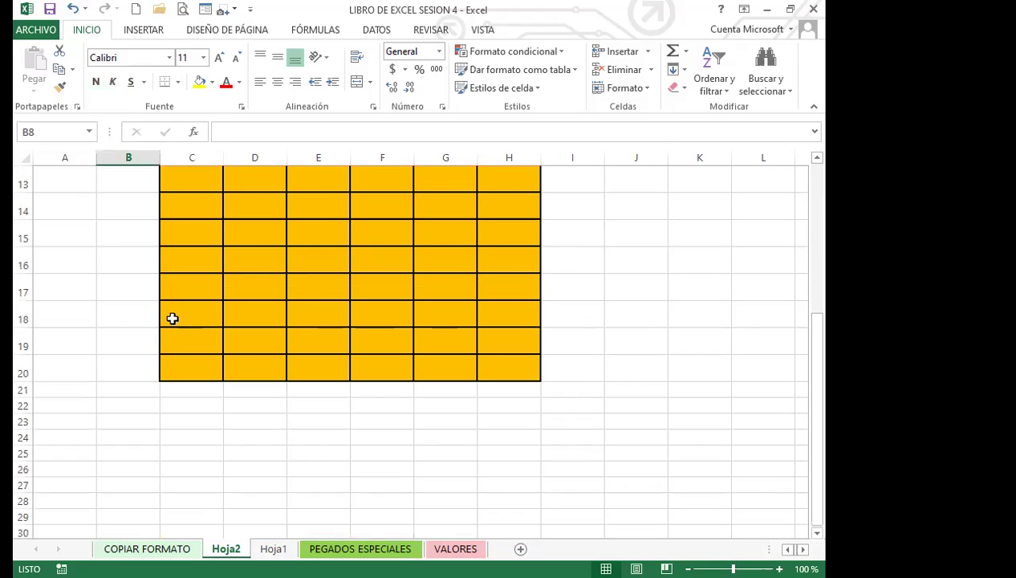
pyautogui.scroll(4, 171, 322)
pyautogui.click(181, 297)
pyautogui.moveTo(193, 215); pyautogui.dragTo(496, 367)
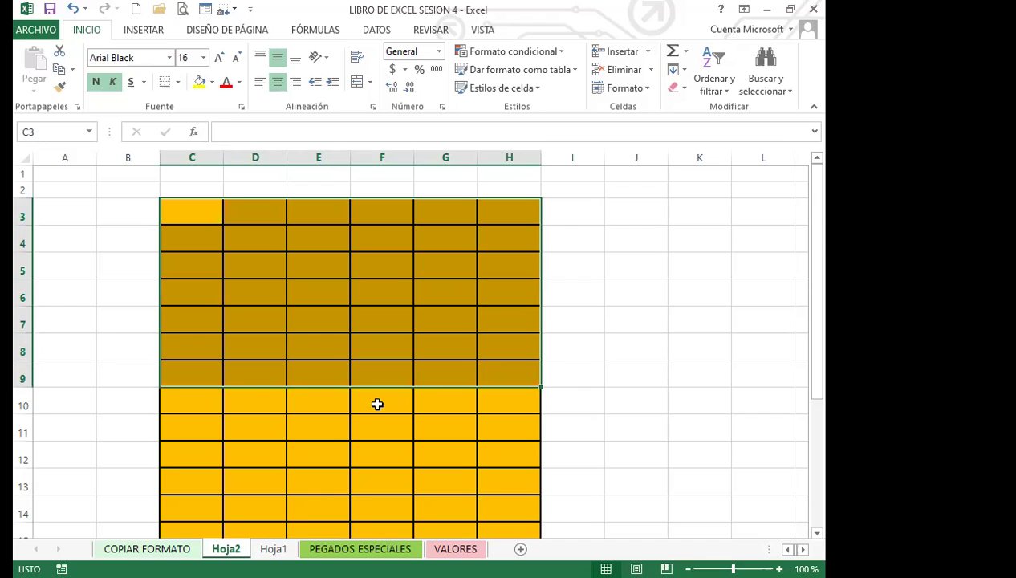
pyautogui.click(183, 398)
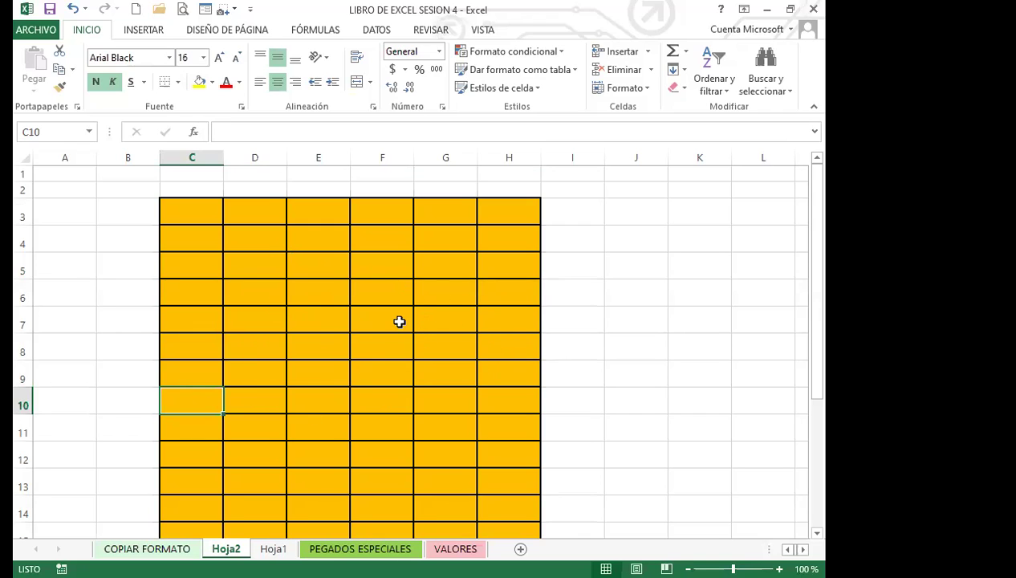
pyautogui.click(343, 291)
pyautogui.click(215, 212)
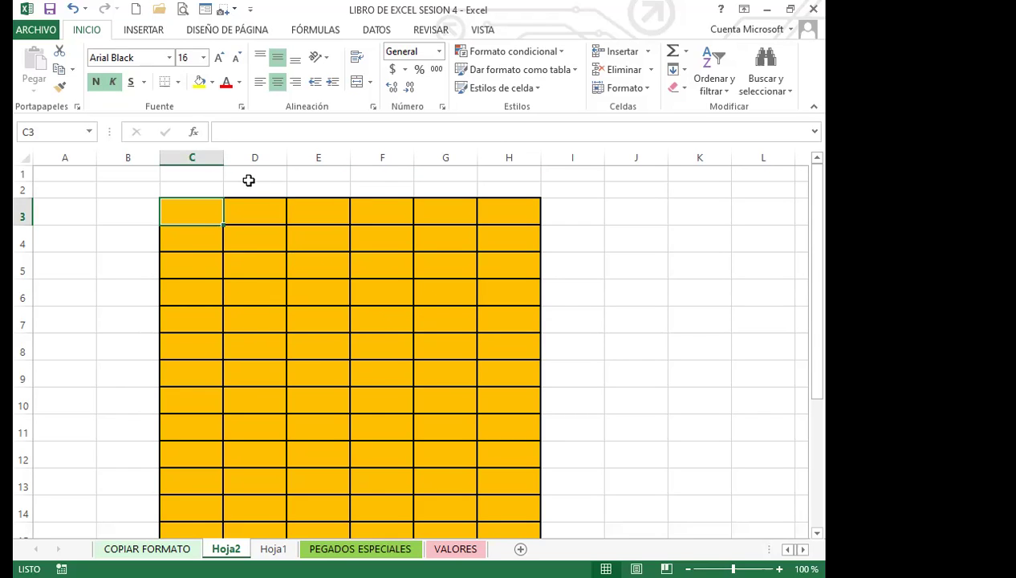
pyautogui.click(238, 272)
pyautogui.scroll(-3, 113, 329)
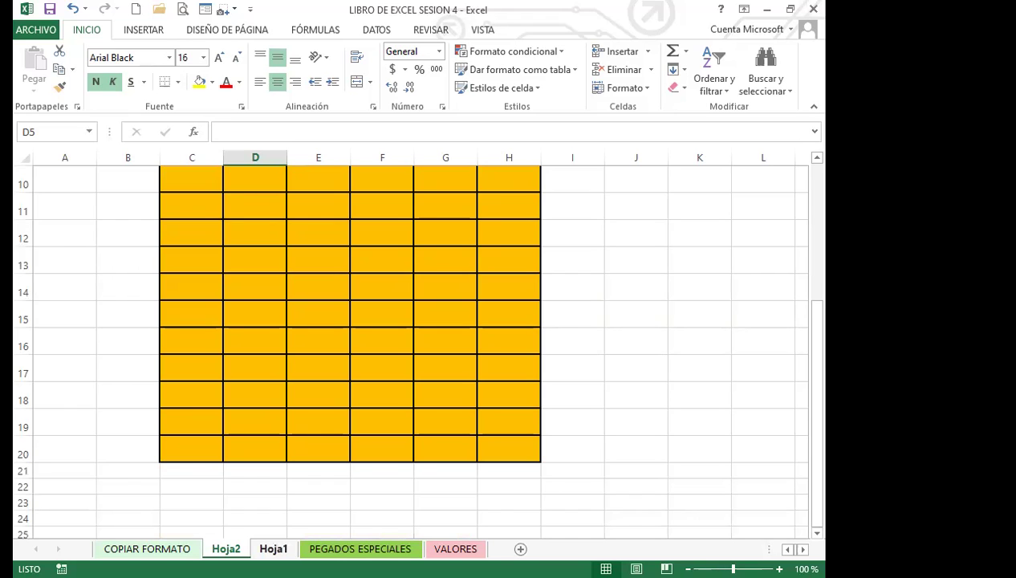
# Step: Delete the sheets Hoja2 and Hoja1 together, and open the PEGADOS ESPECIALES sheet
pyautogui.keyDown('ctrl'); pyautogui.click(273, 548); pyautogui.keyUp('ctrl')
pyautogui.rightClick(275, 548)
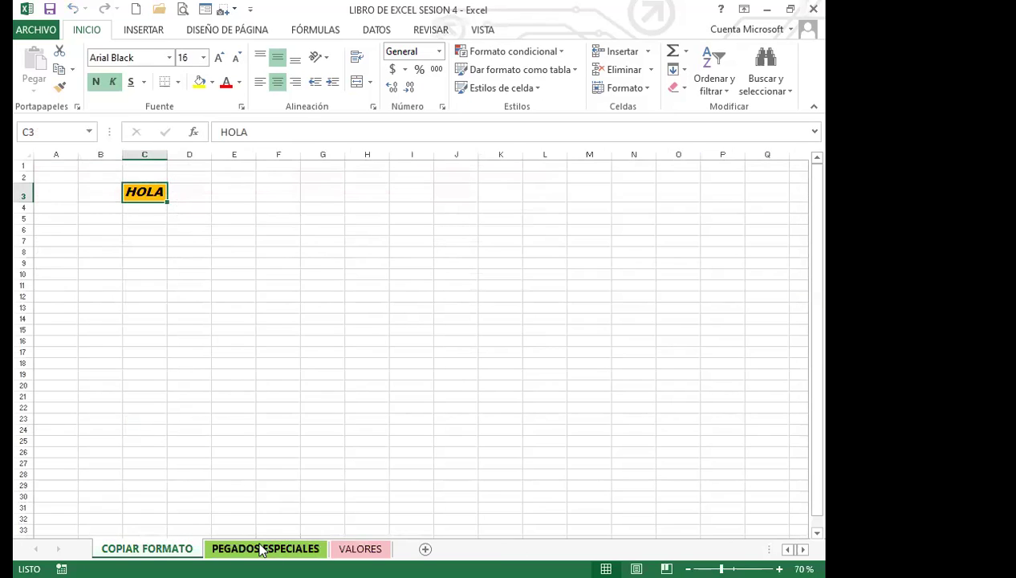
pyautogui.click(261, 548)
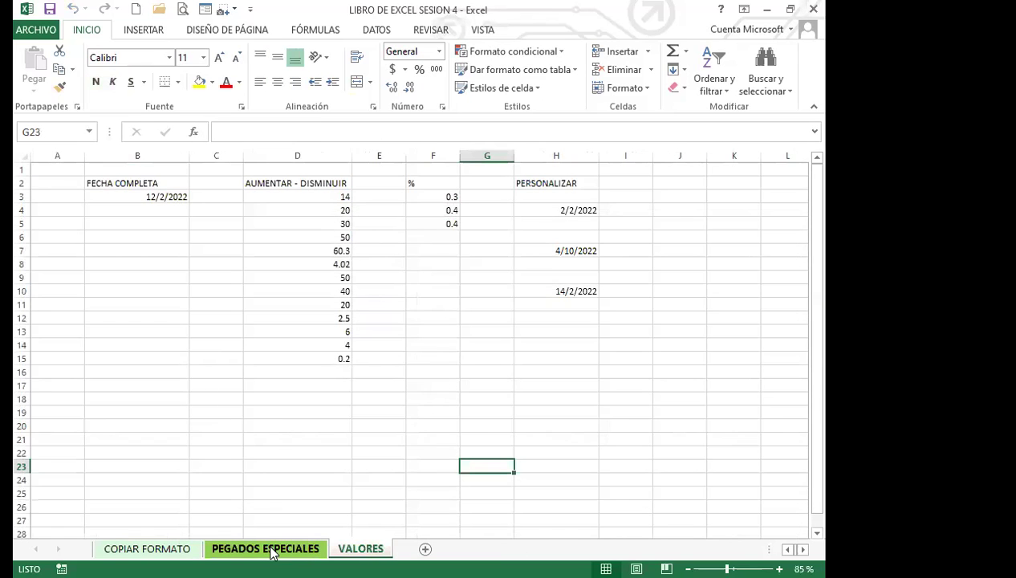
pyautogui.click(269, 549)
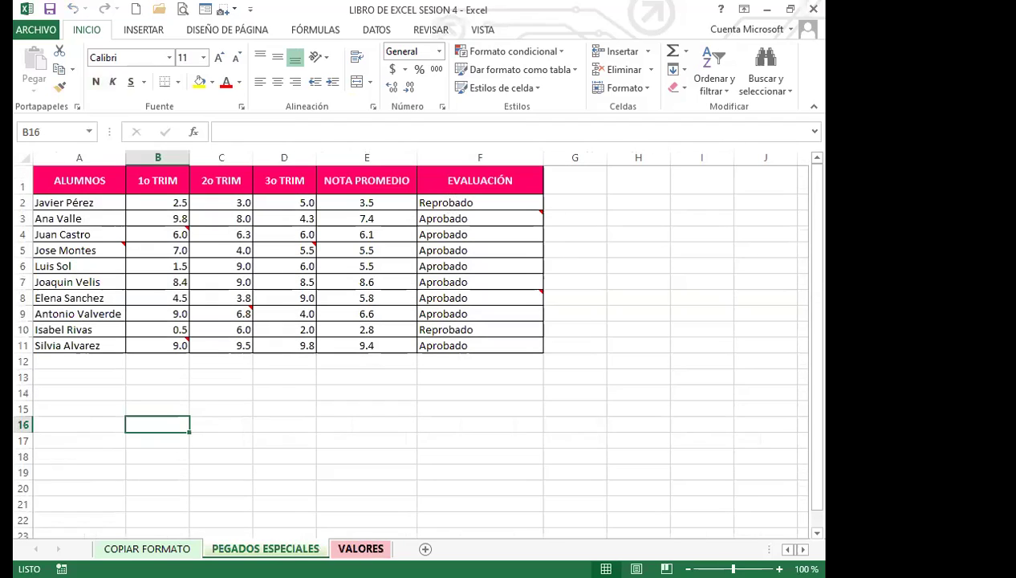
# Step: Examine the NOTA PROMEDIO and EVALUACIÓN formulas in row 4, a 2o TRIM grade, and the comments on A5 and B4
pyautogui.click(267, 475)
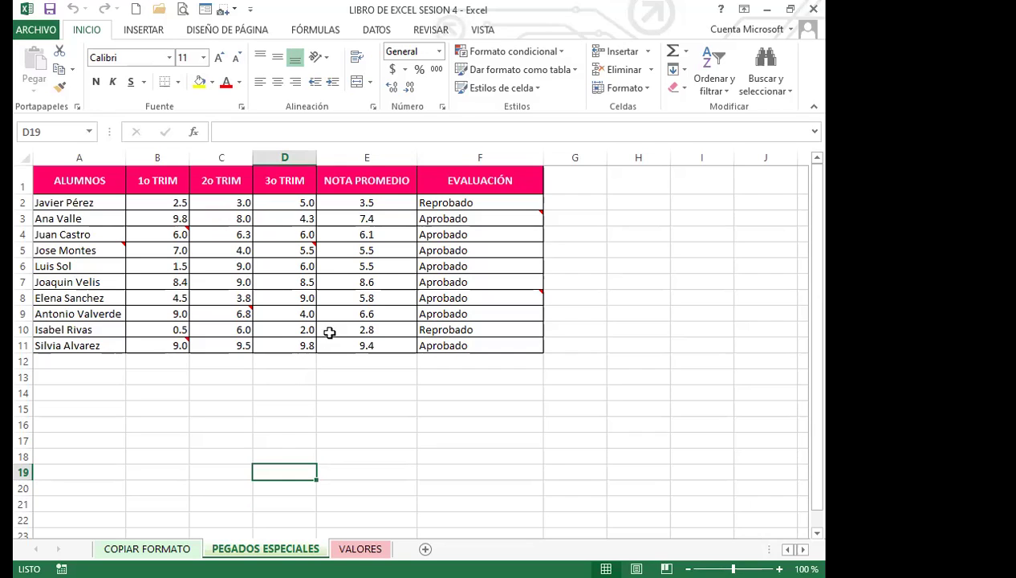
pyautogui.click(369, 236)
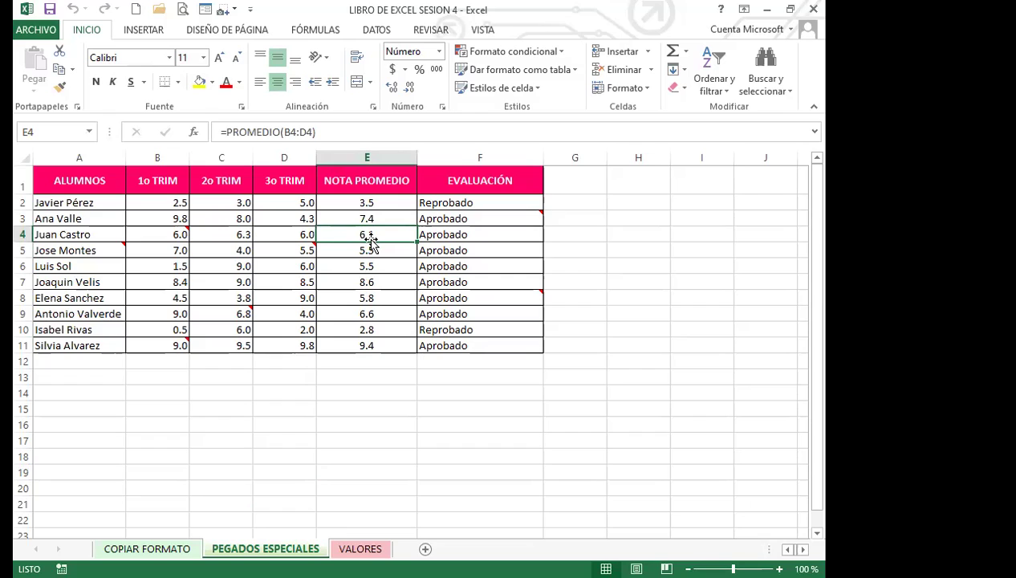
pyautogui.press('Right')
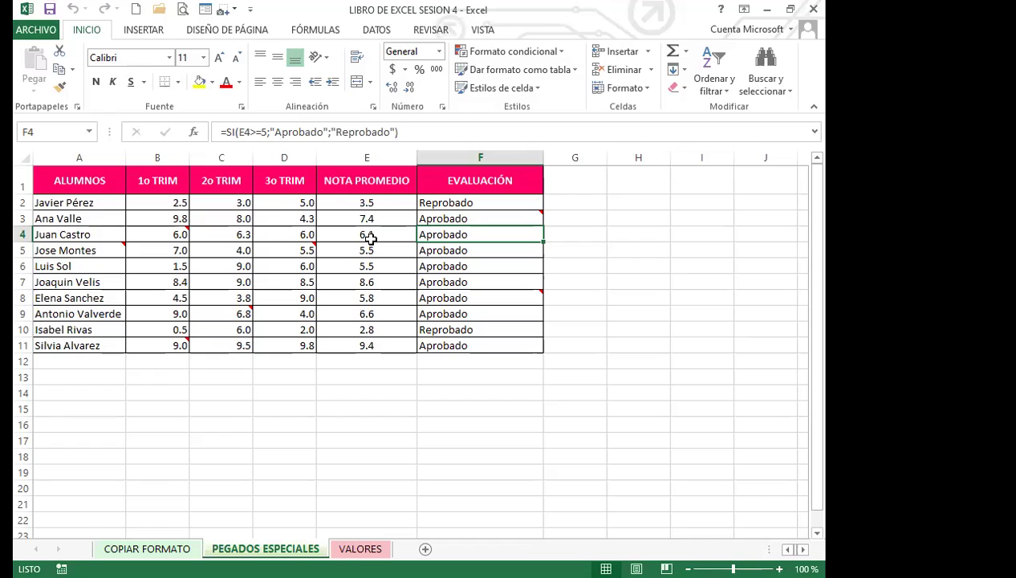
pyautogui.click(220, 256)
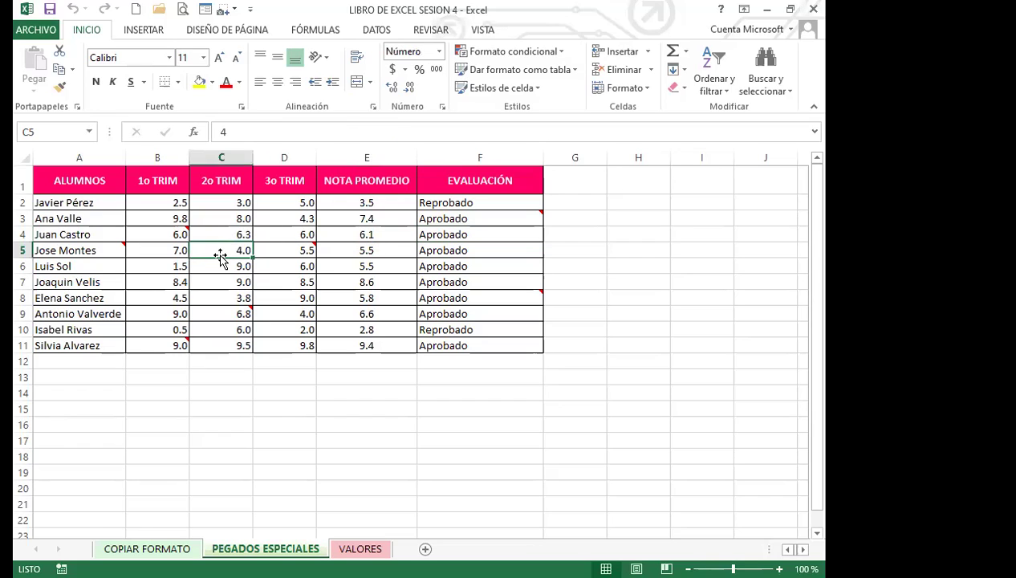
pyautogui.click(109, 252)
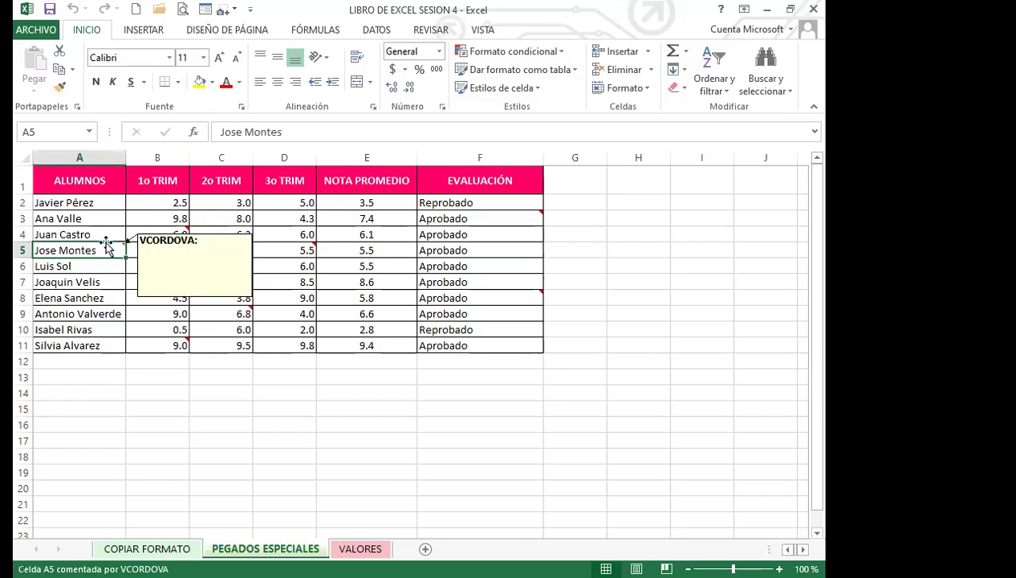
pyautogui.moveTo(186, 231)
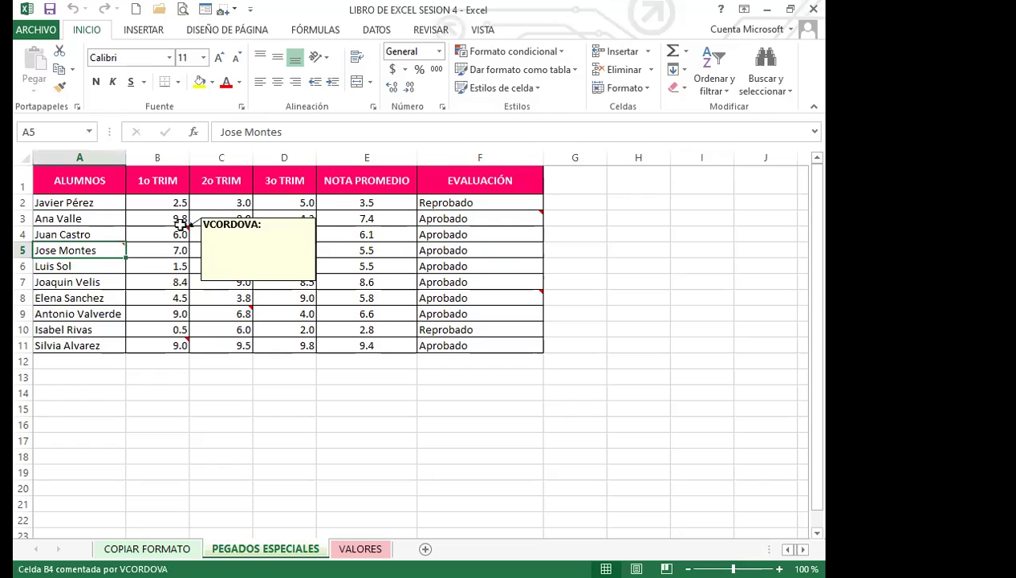
# Step: Examine the header row A1:F1, the comment and available cell commands on F3, and the contents of D3 and A10
pyautogui.moveTo(104, 176); pyautogui.dragTo(499, 179)
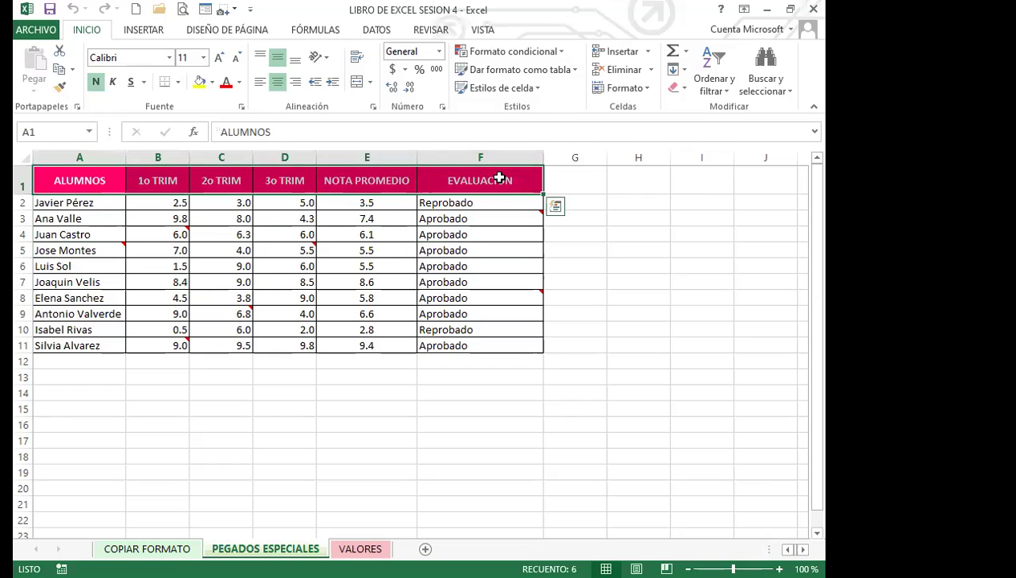
pyautogui.click(341, 182)
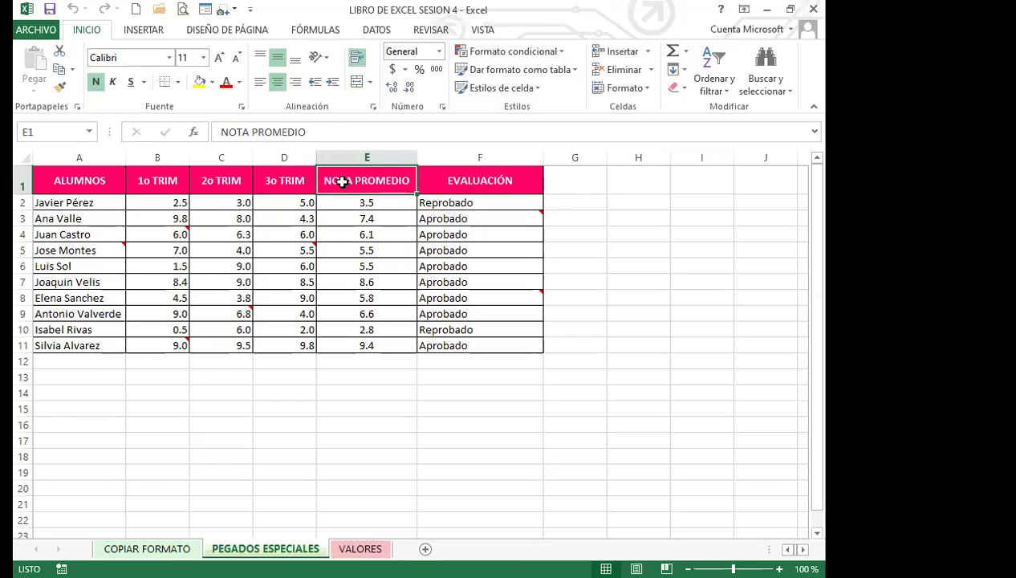
pyautogui.moveTo(94, 180); pyautogui.dragTo(483, 186)
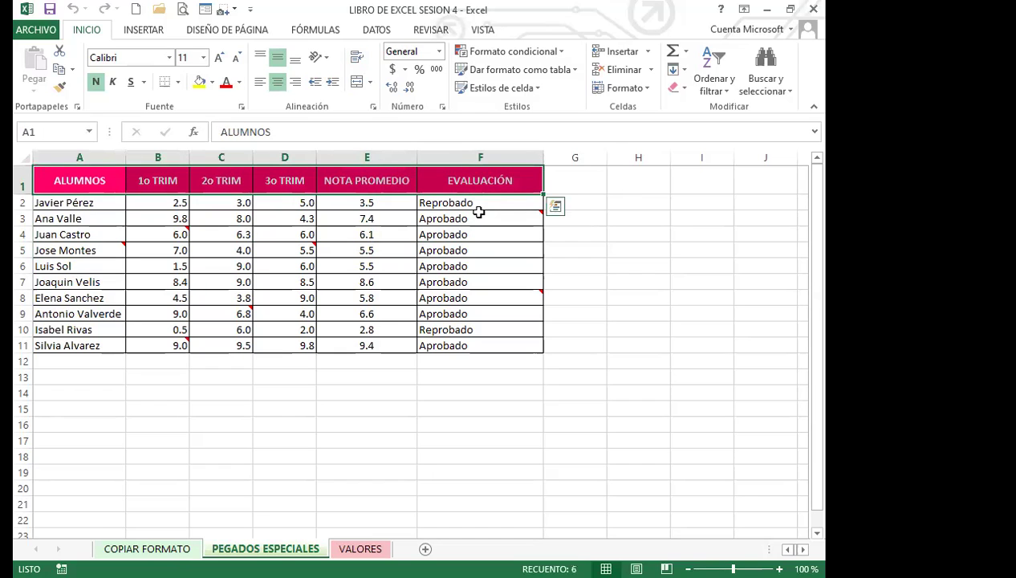
pyautogui.moveTo(476, 222)
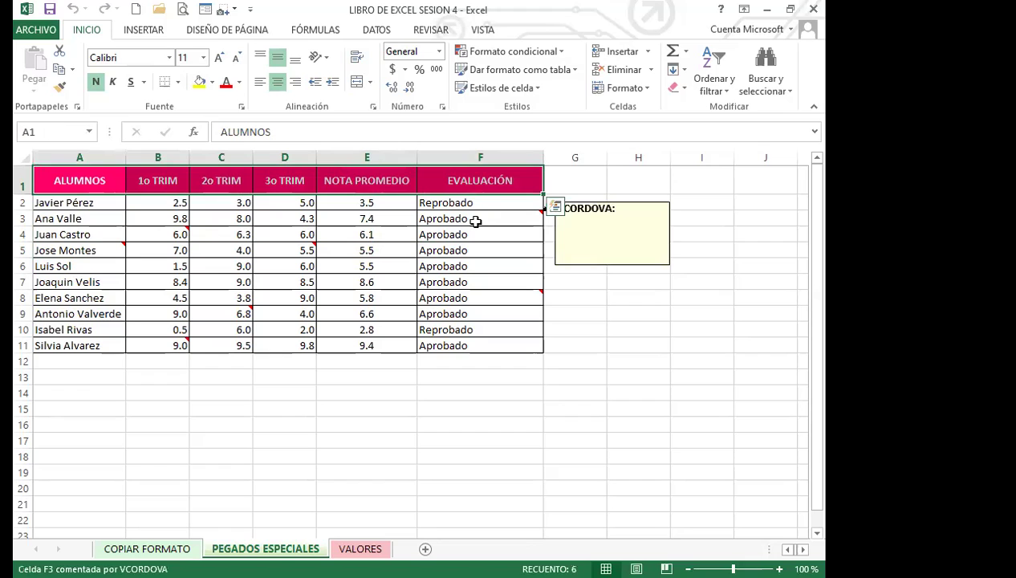
pyautogui.click(476, 221)
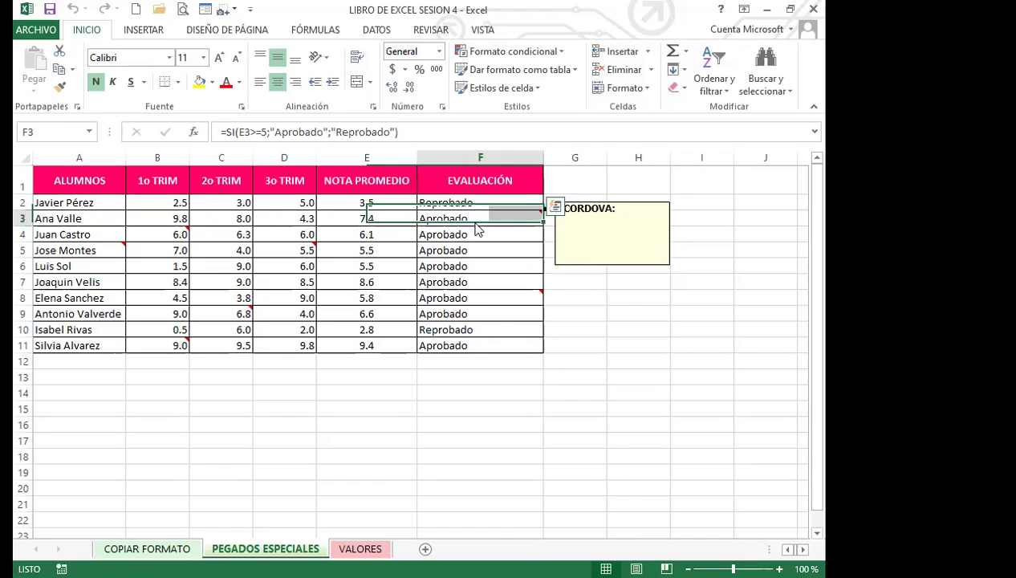
pyautogui.rightClick(474, 224)
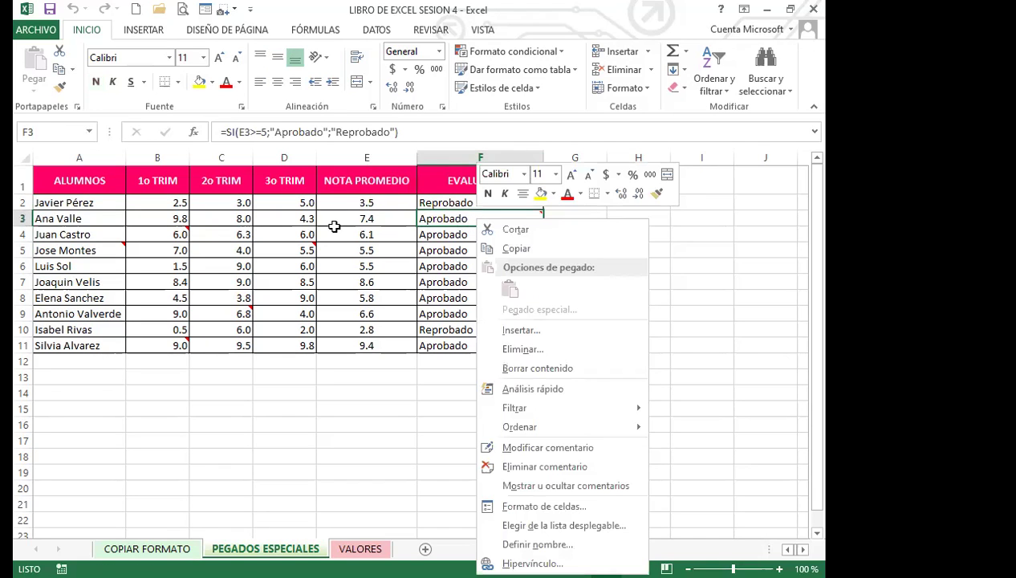
pyautogui.press('Escape')
pyautogui.click(287, 215)
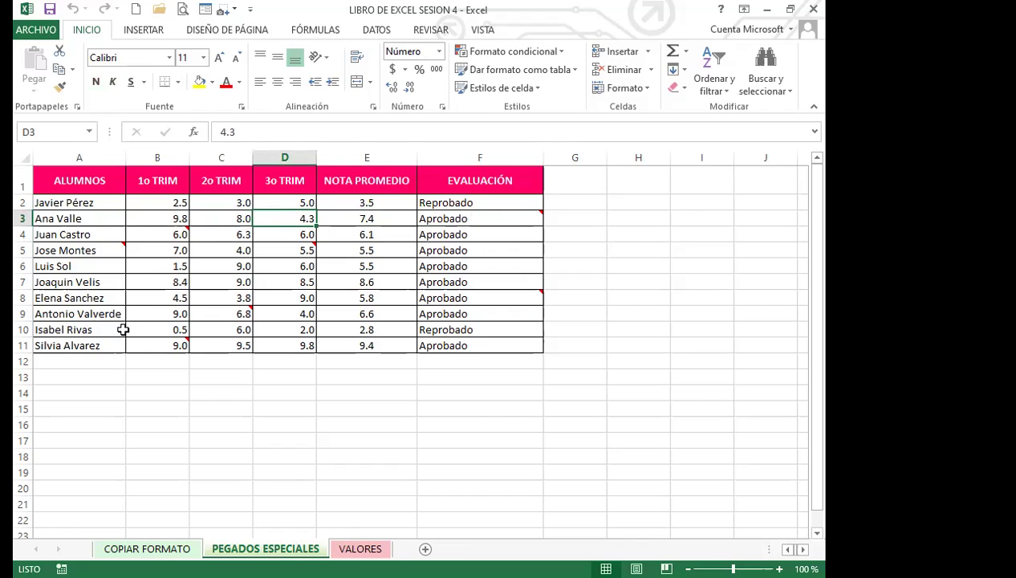
pyautogui.click(86, 324)
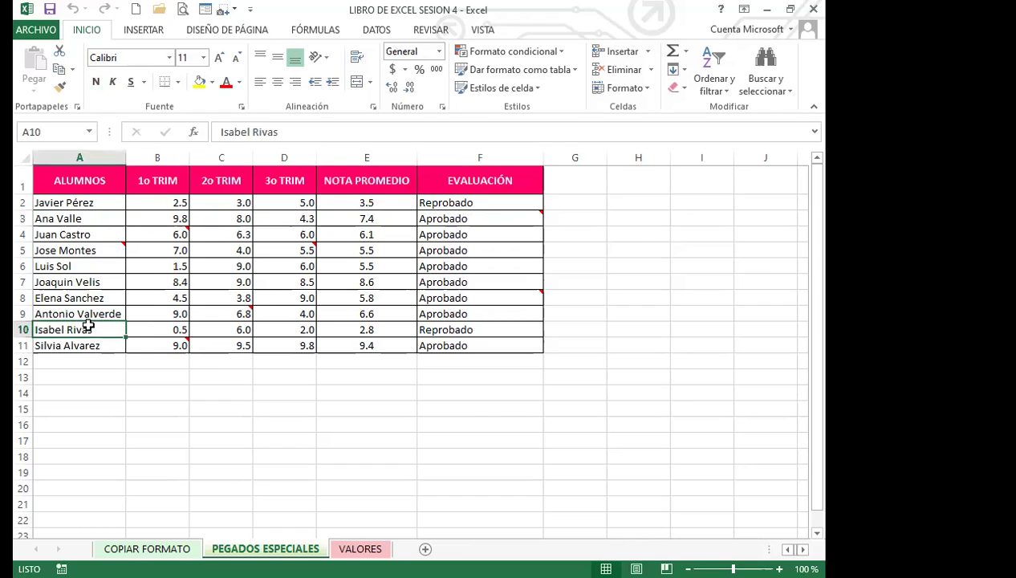
# Step: Copy the whole grades table A1:F11 and select A14 as the paste destination
pyautogui.click(56, 178)
pyautogui.moveTo(56, 177); pyautogui.dragTo(500, 345)
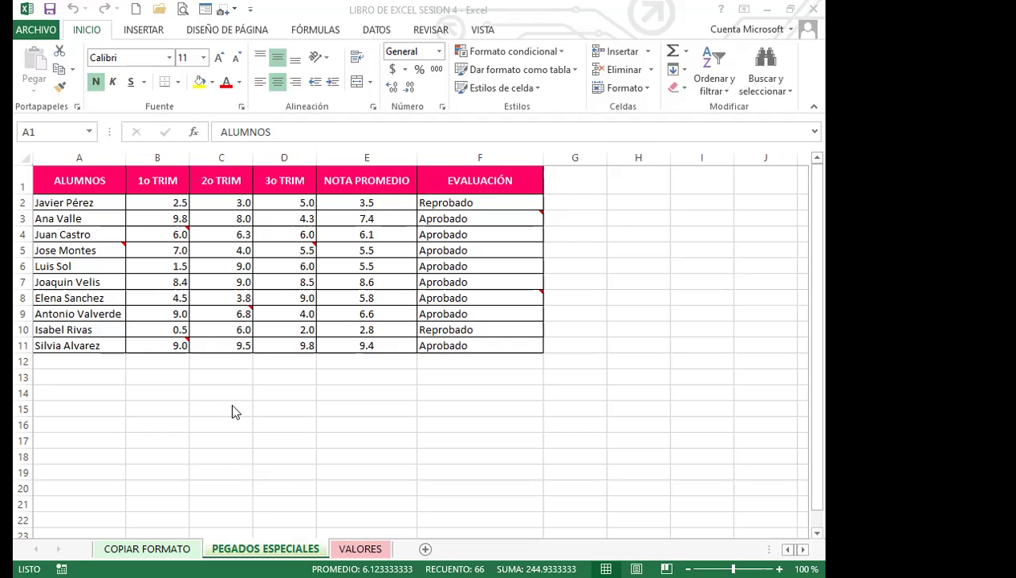
pyautogui.click(71, 170)
pyautogui.hotkey('ctrl', 'a')
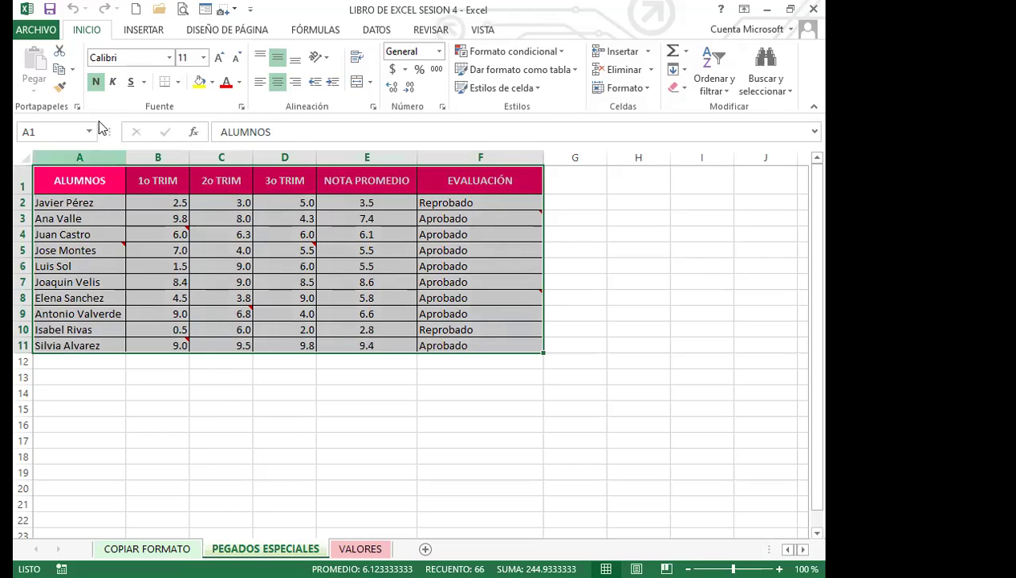
pyautogui.click(61, 71)
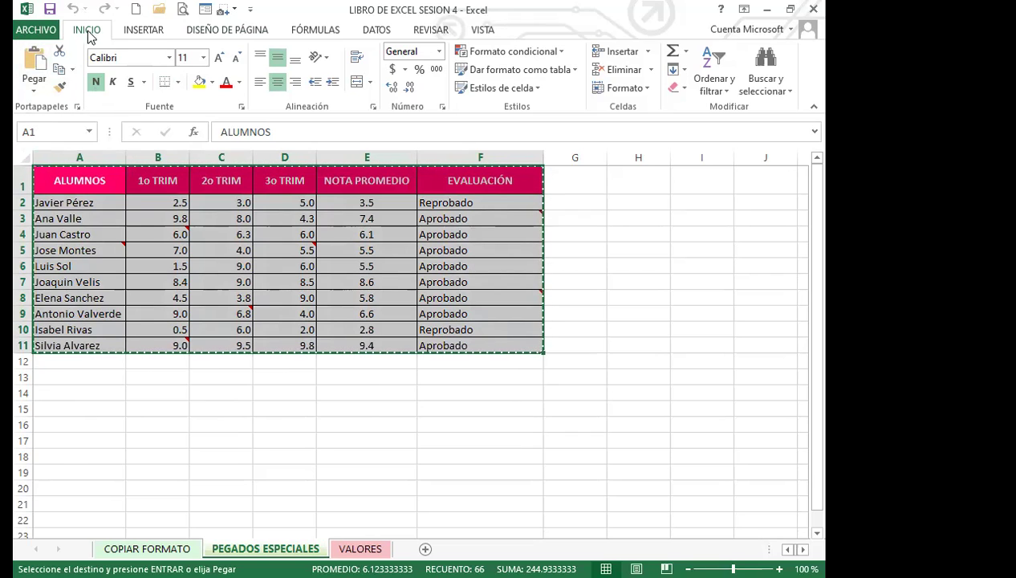
pyautogui.click(70, 395)
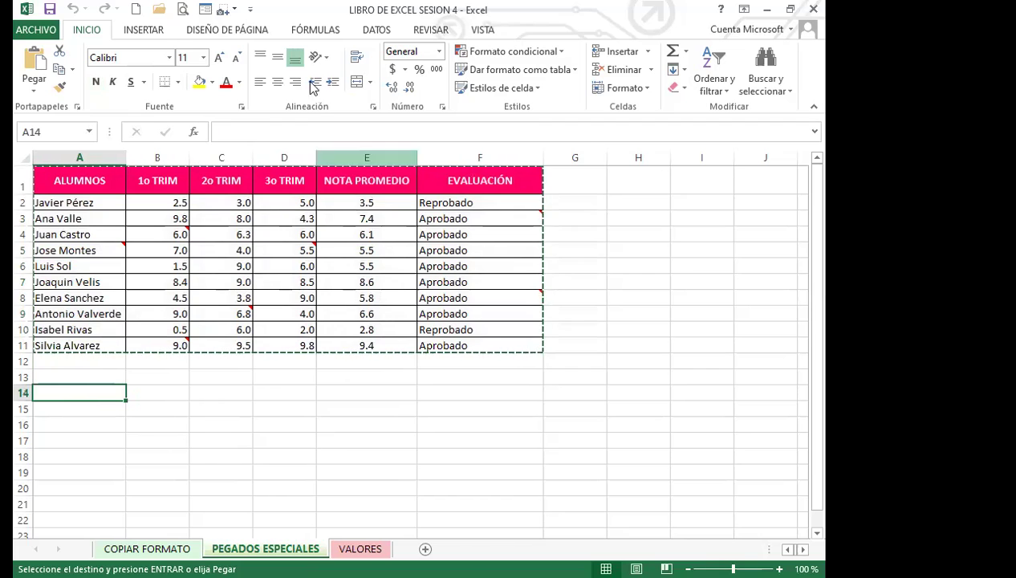
pyautogui.click(34, 80)
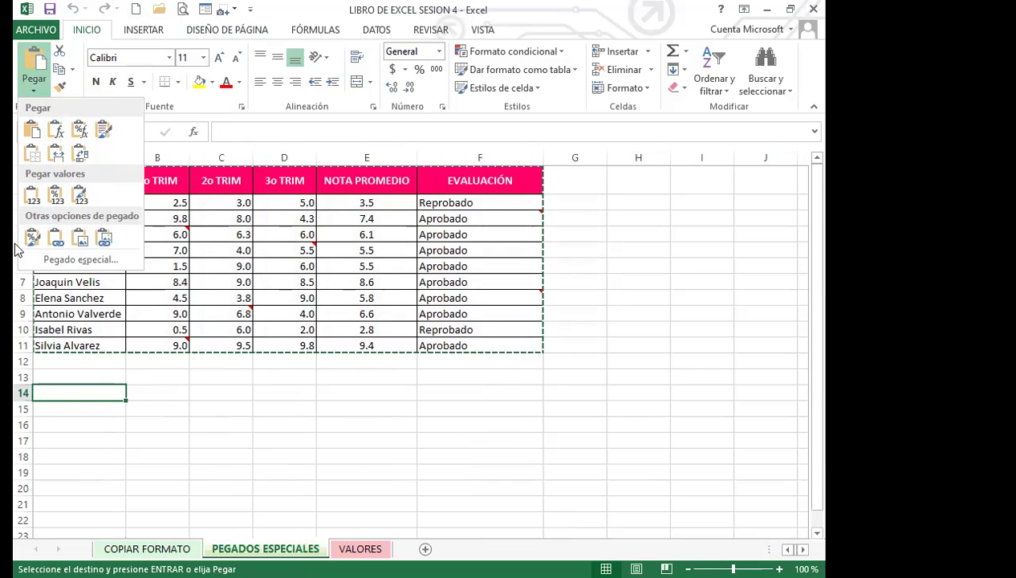
pyautogui.click(65, 260)
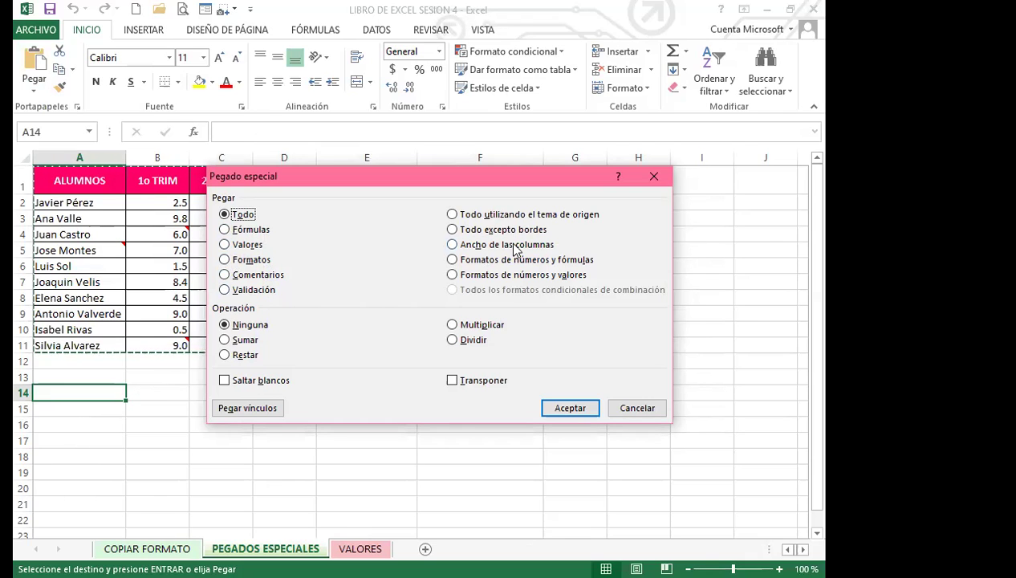
pyautogui.click(653, 178)
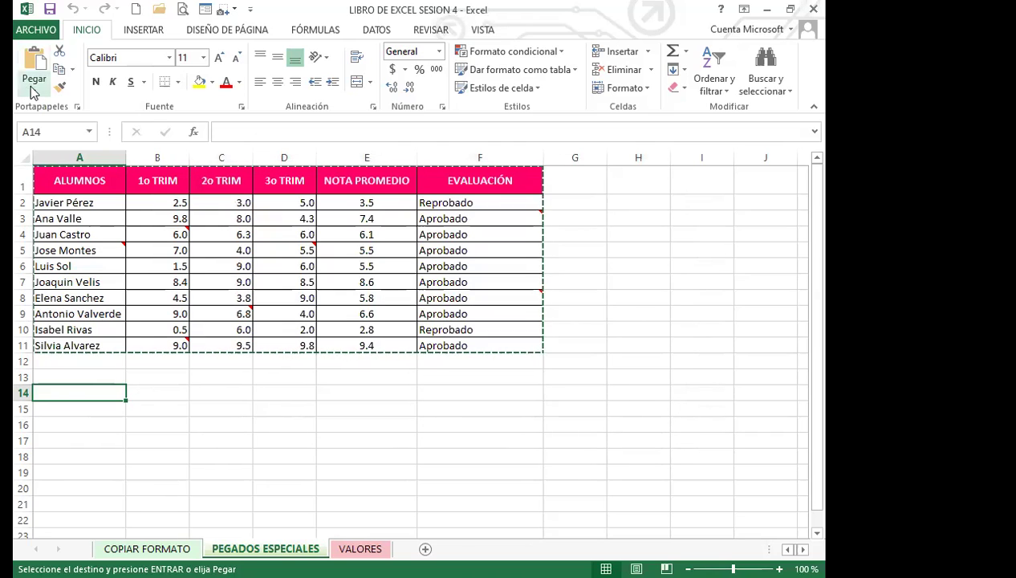
# Step: Paste the copied grades table at A14 using Paste Special with the Fórmulas option
pyautogui.click(34, 83)
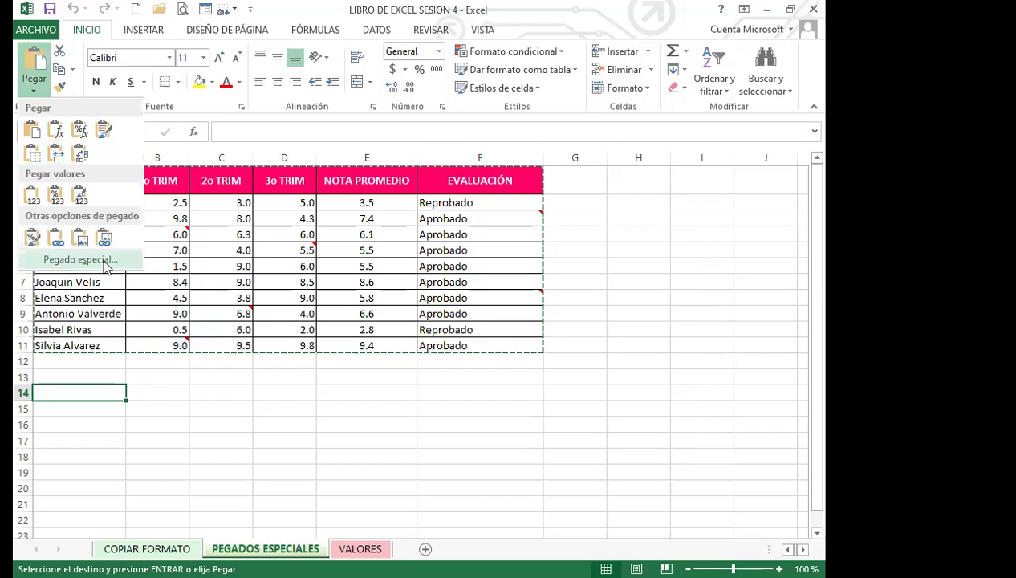
pyautogui.click(80, 260)
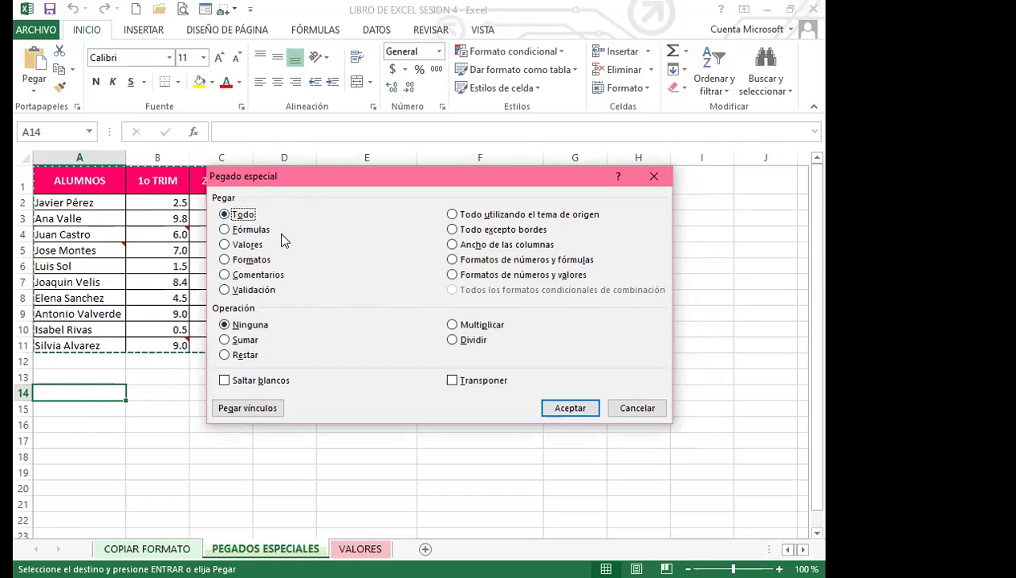
pyautogui.click(225, 230)
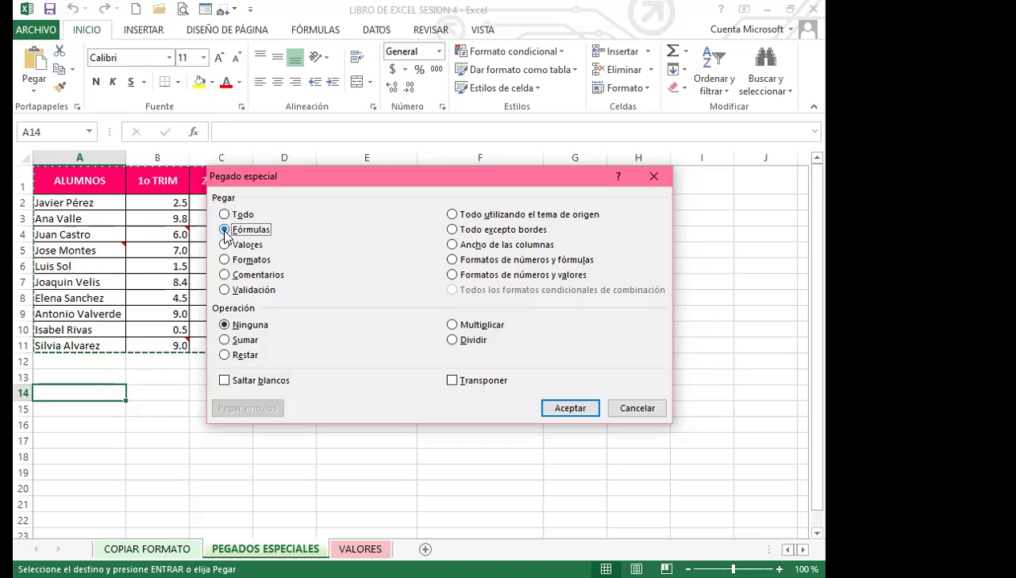
pyautogui.click(570, 409)
pyautogui.scroll(-2, 590, 399)
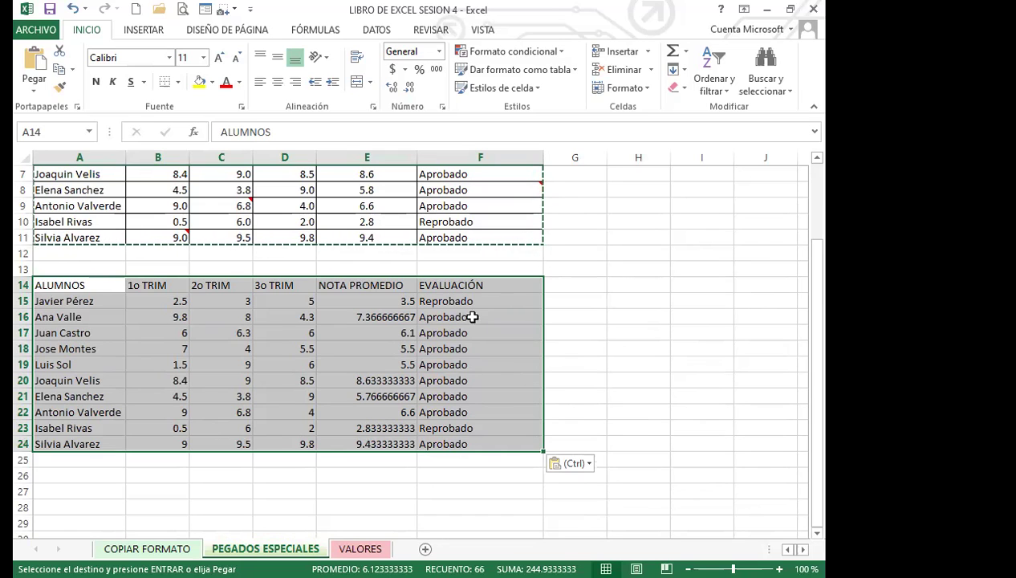
# Step: Examine the NOTA PROMEDIO and EVALUACIÓN formulas in the pasted table's upper rows, the grades in B15 and C15, and the content of A16
pyautogui.click(366, 307)
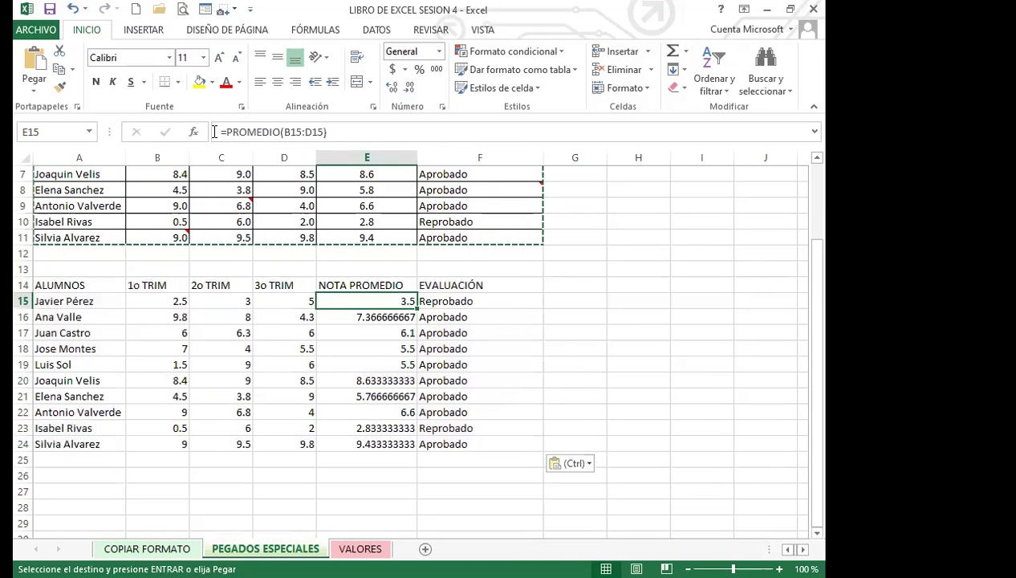
pyautogui.click(462, 307)
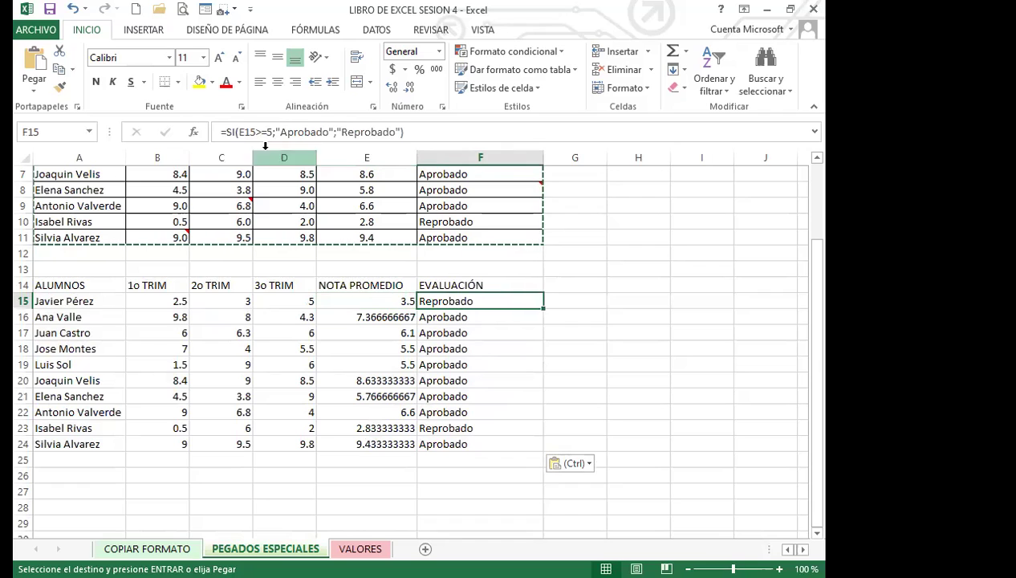
pyautogui.click(390, 331)
pyautogui.click(368, 315)
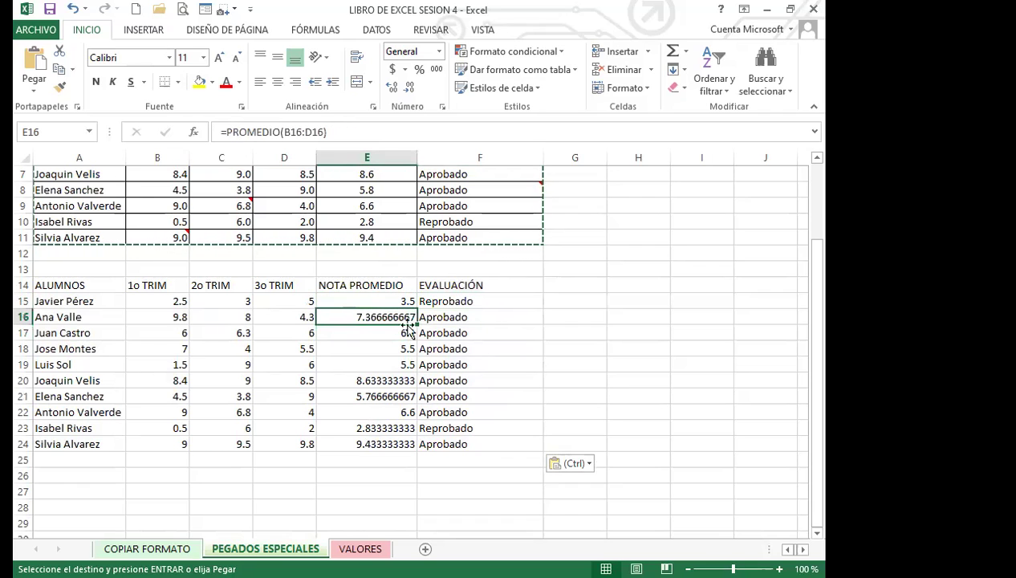
pyautogui.click(363, 337)
pyautogui.click(366, 350)
pyautogui.click(454, 354)
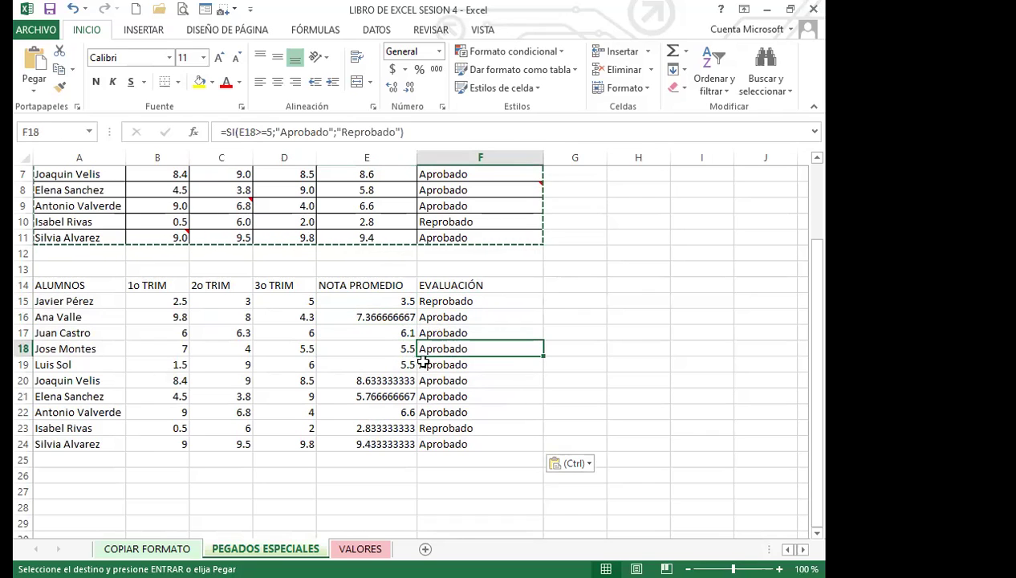
pyautogui.click(374, 374)
pyautogui.click(169, 301)
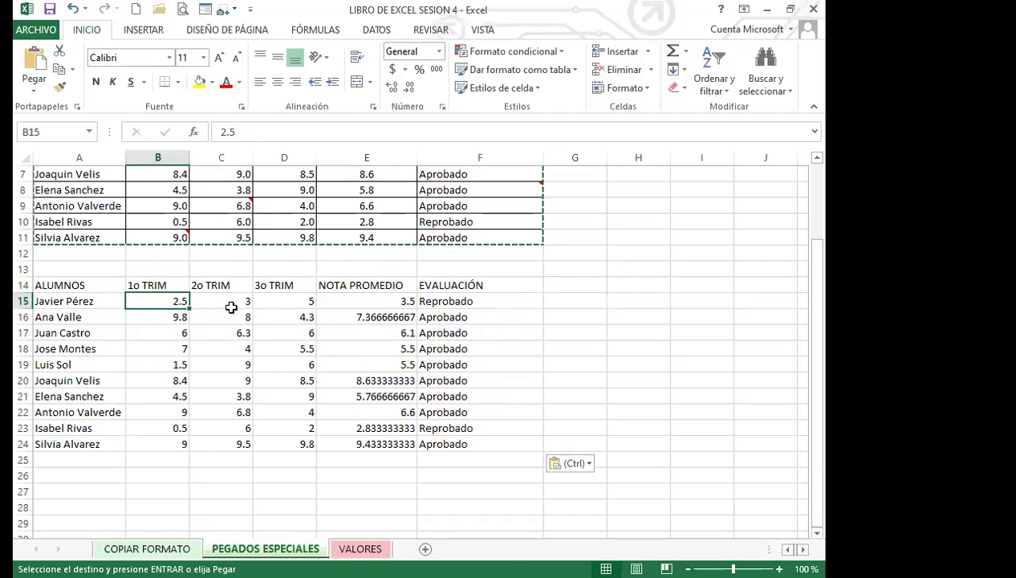
pyautogui.click(229, 304)
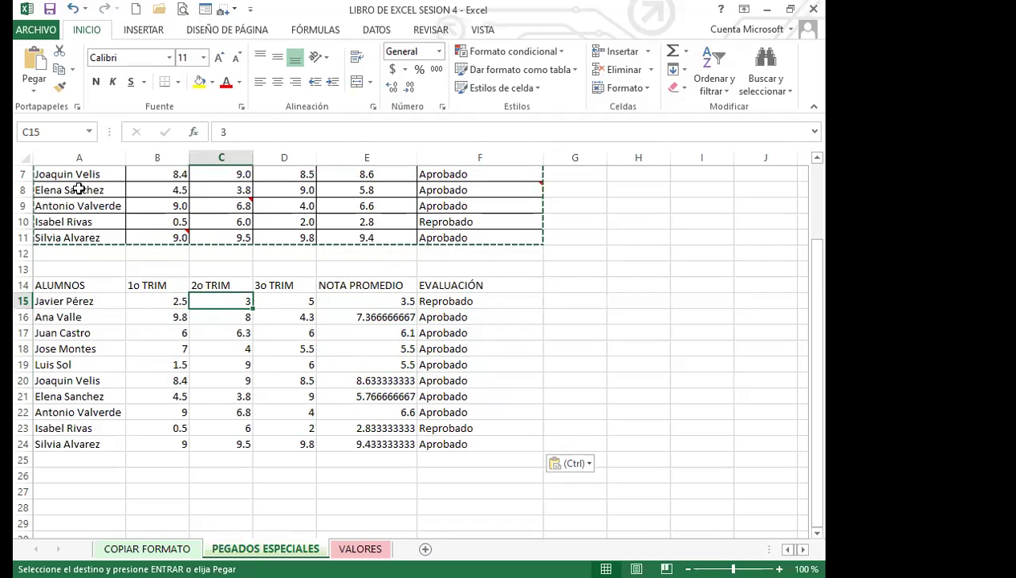
pyautogui.click(100, 318)
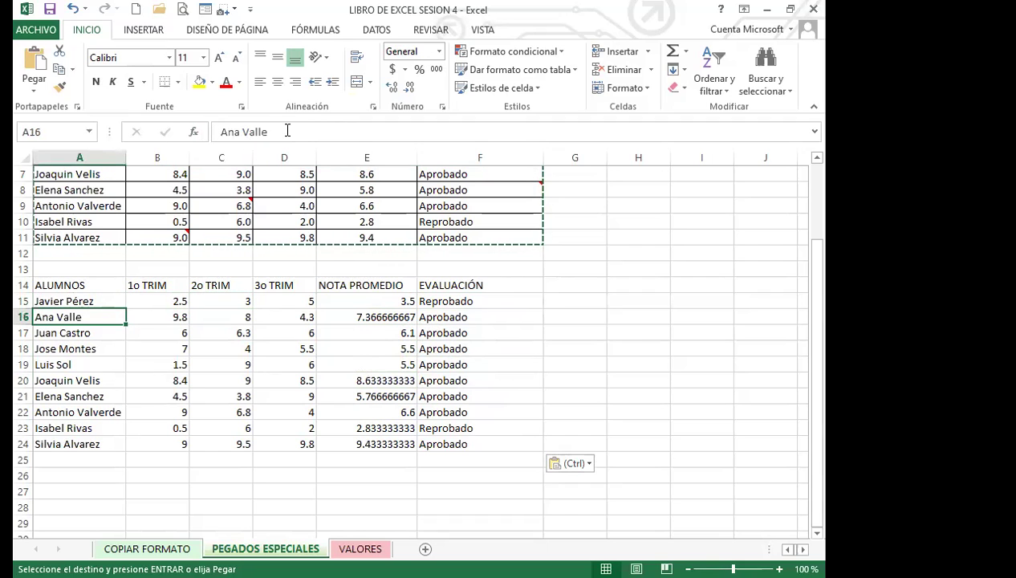
# Step: Go down the pasted table's NOTA PROMEDIO and EVALUACIÓN columns to check each row's formula, and end the copy mode
pyautogui.click(379, 299)
pyautogui.press('Down')
pyautogui.press('Down')
pyautogui.press('Down')
pyautogui.press('Down')
pyautogui.press('Down')
pyautogui.press('Down')
pyautogui.press('Down')
pyautogui.click(434, 303)
pyautogui.press('Down')
pyautogui.press('Down')
pyautogui.press('Down')
pyautogui.press('Down')
pyautogui.press('Down')
pyautogui.press('Down')
pyautogui.press('Down')
pyautogui.press('Down')
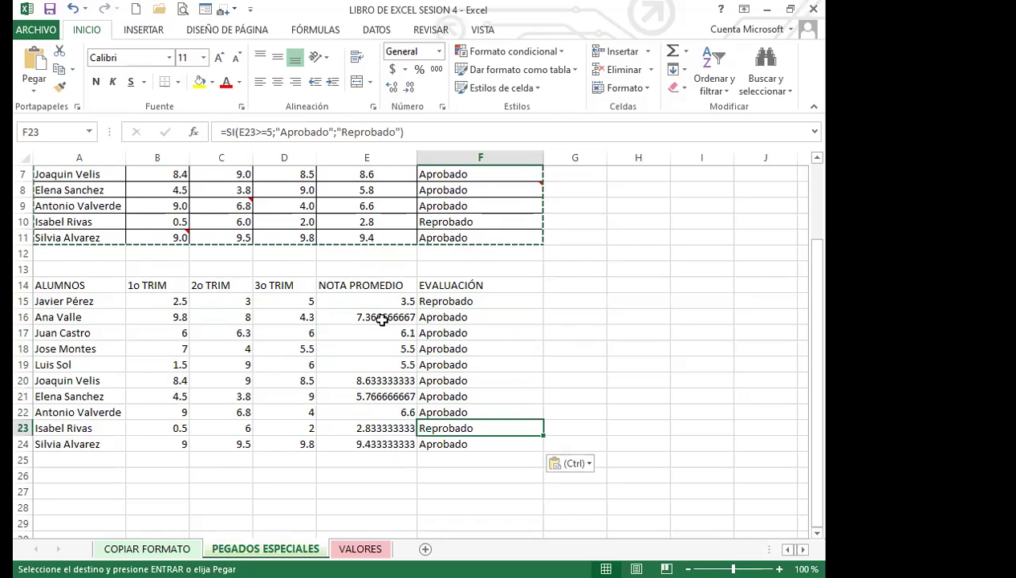
pyautogui.click(357, 316)
pyautogui.press('Down')
pyautogui.press('Down')
pyautogui.press('Down')
pyautogui.press('Down')
pyautogui.press('Down')
pyautogui.press('Down')
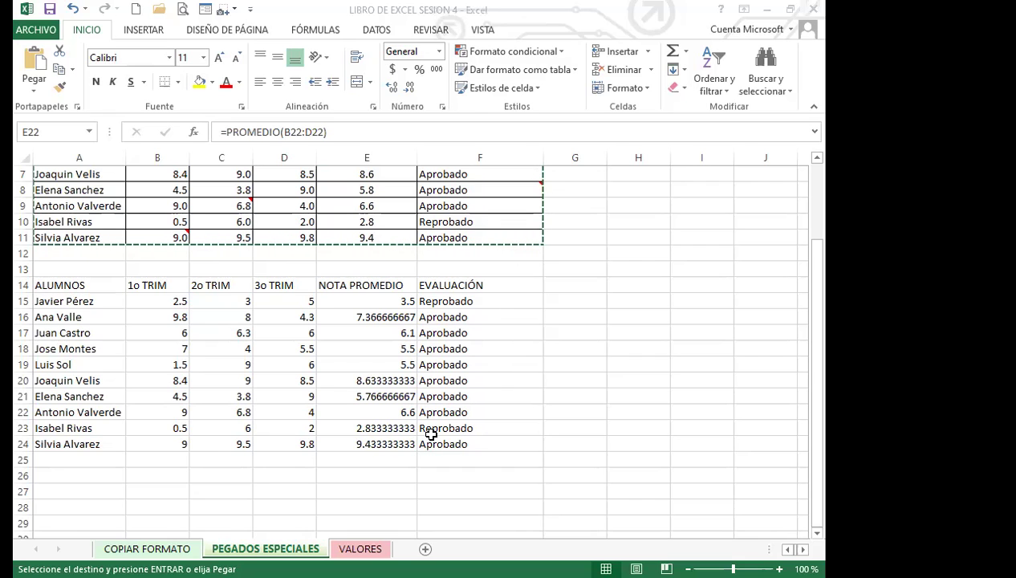
pyautogui.press('Escape')
pyautogui.click(513, 348)
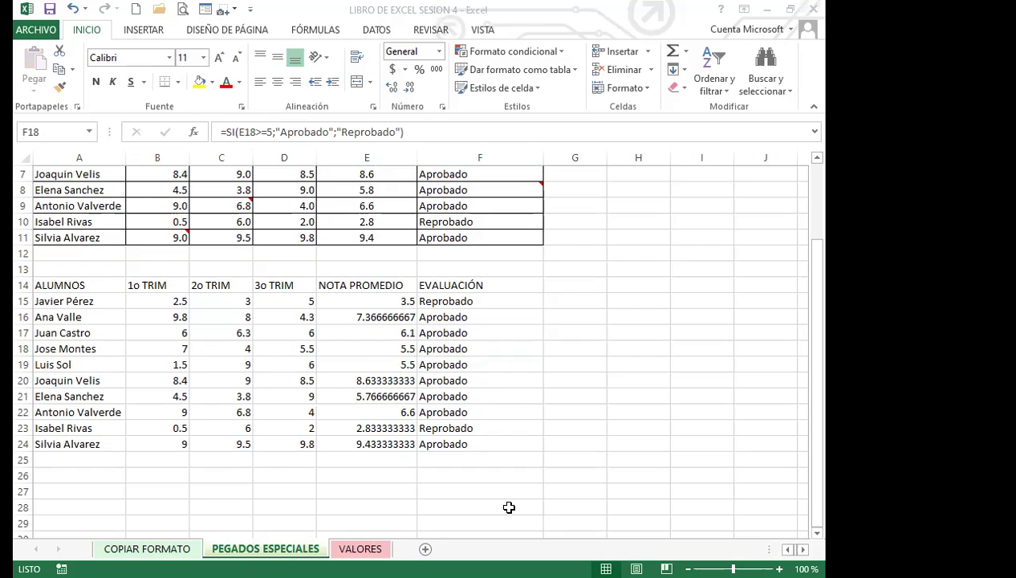
# Step: Switch to the browser and bring up the Excel básico course outline on the Inglés Corporativo site
pyautogui.hotkey('alt', 'Tab')
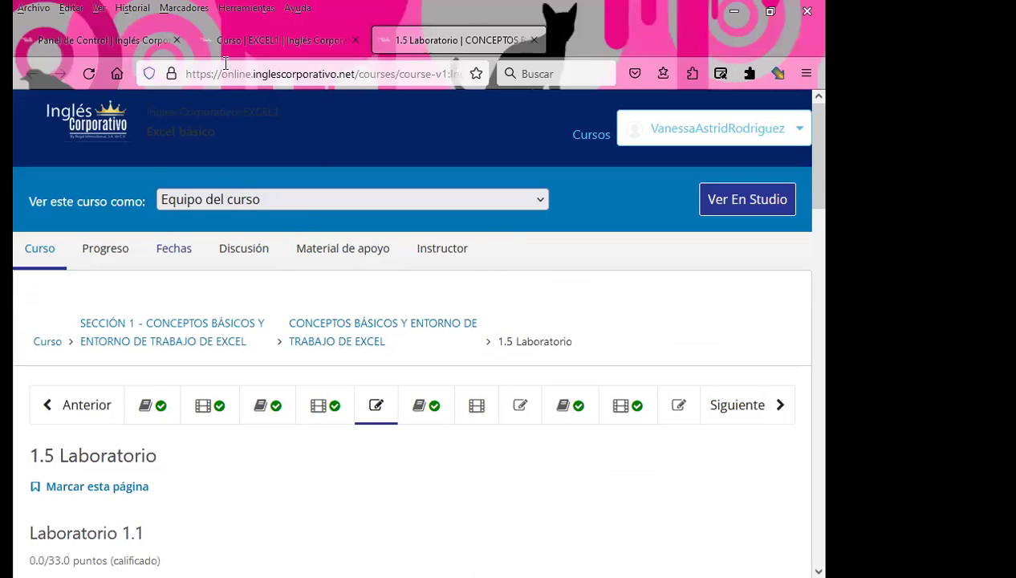
pyautogui.click(120, 40)
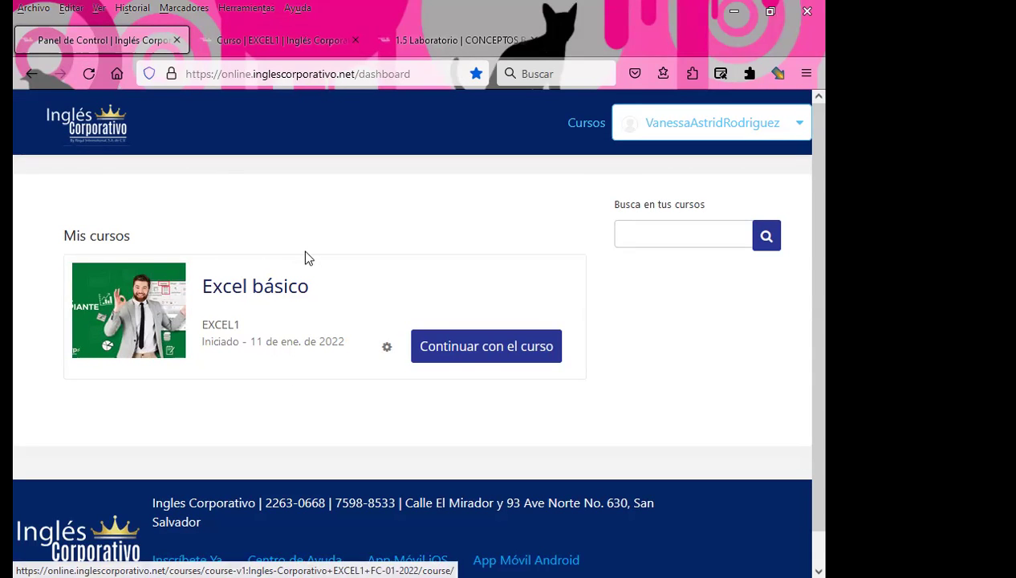
pyautogui.click(510, 351)
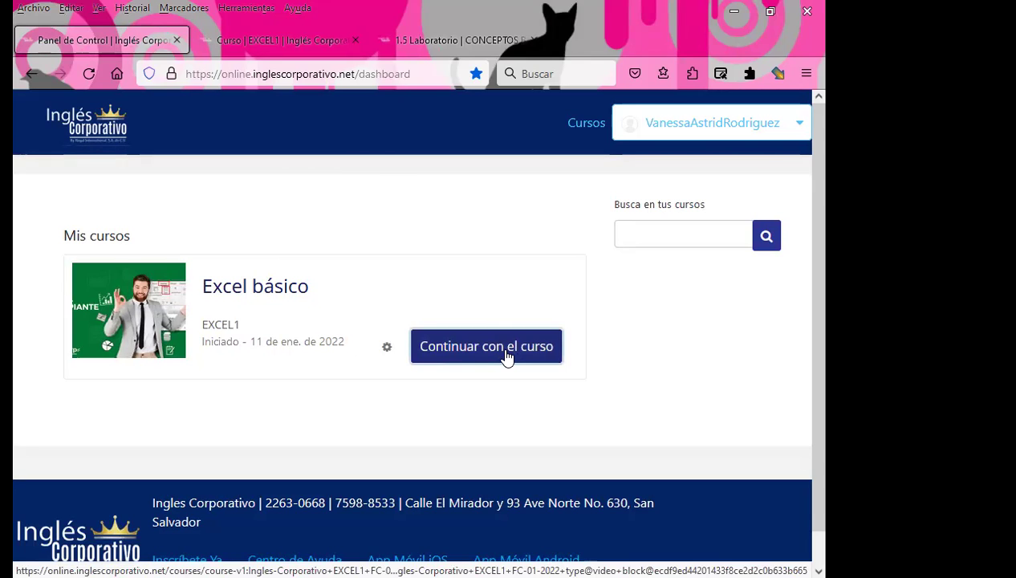
pyautogui.click(289, 39)
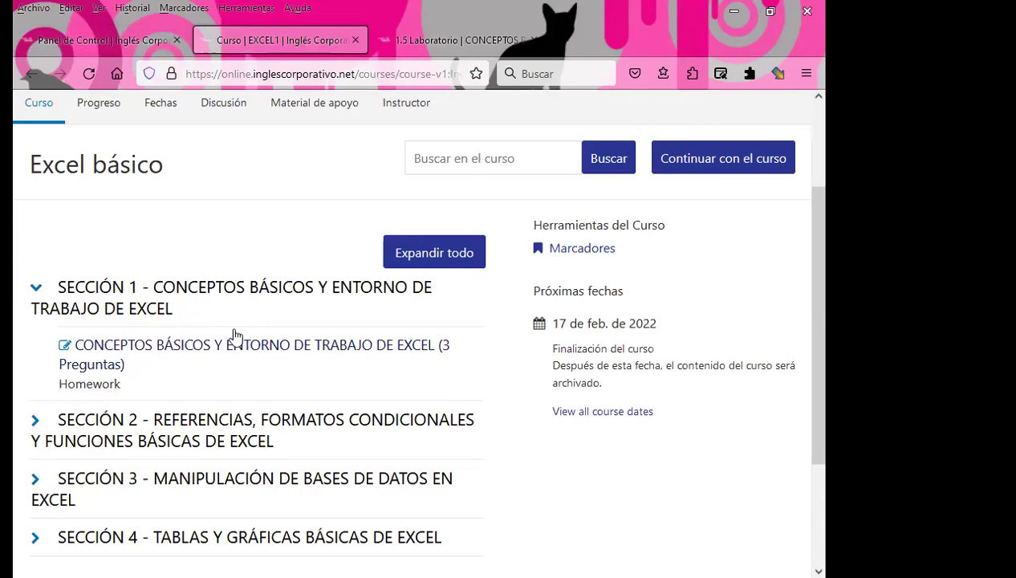
# Step: Open the Section 1 lesson CONCEPTOS BÁSICOS Y ENTORNO DE TRABAJO DE EXCEL in a new tab and switch to it
pyautogui.middleClick(187, 354)
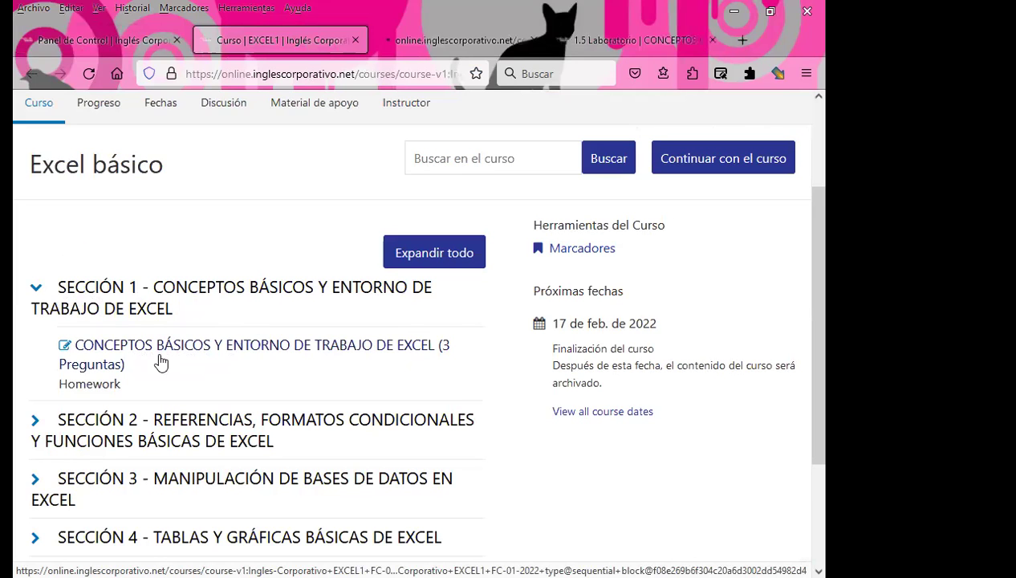
pyautogui.scroll(-2, 231, 365)
pyautogui.scroll(3, 337, 273)
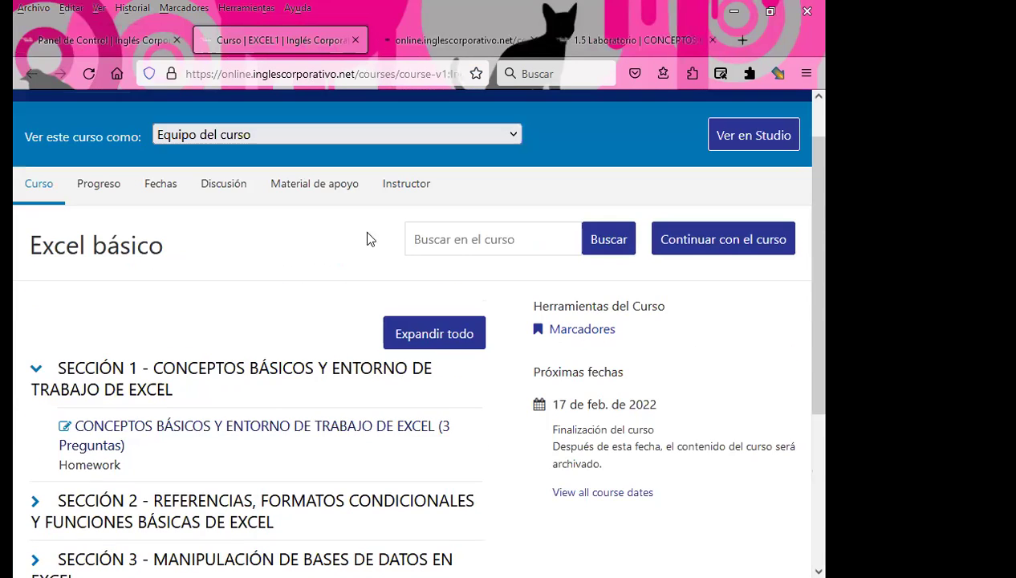
pyautogui.click(433, 40)
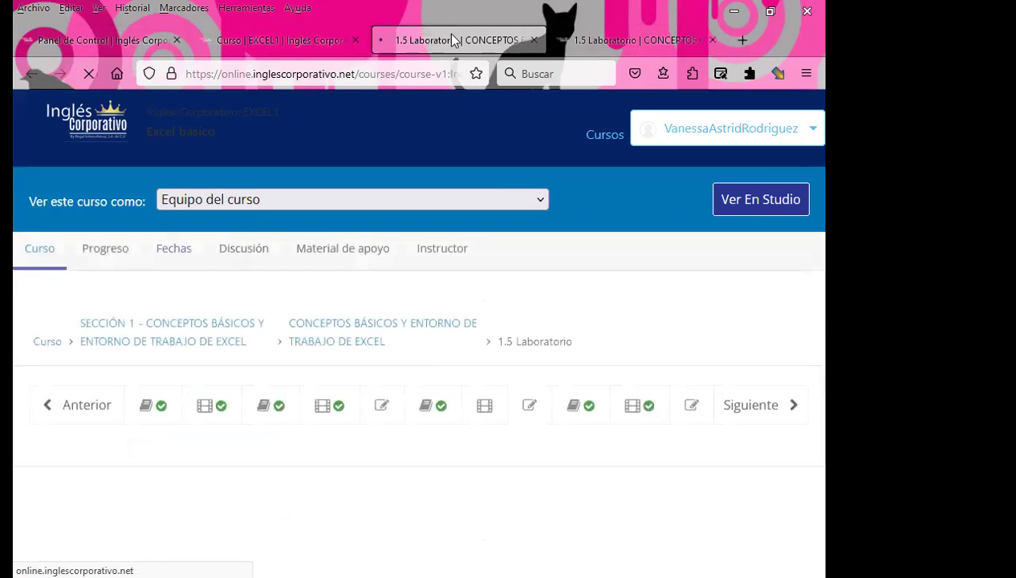
# Step: Review the four questions of Laboratorio 1.1 in unit 1.5
pyautogui.scroll(-3, 96, 393)
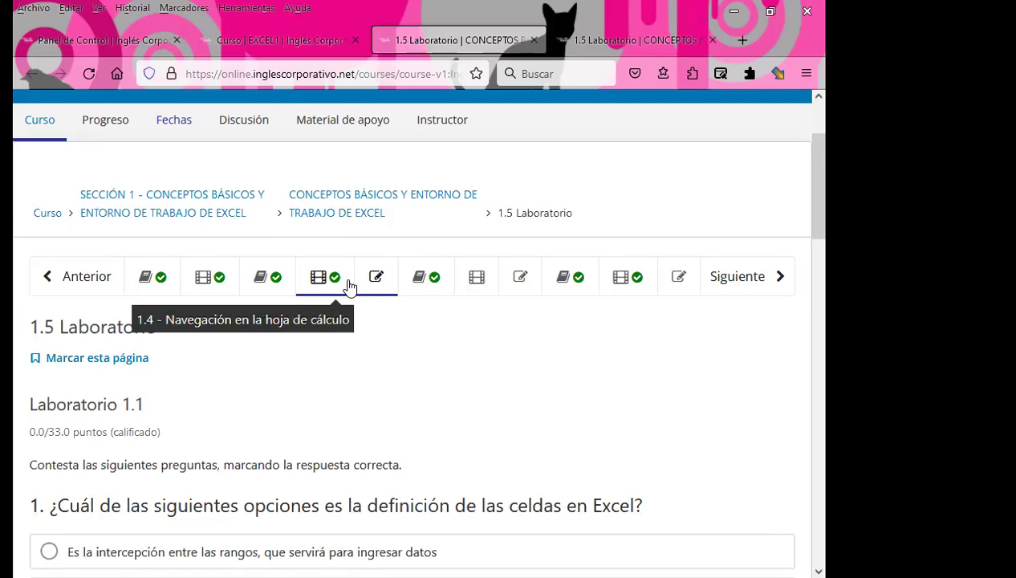
pyautogui.click(377, 280)
pyautogui.scroll(-5, 387, 295)
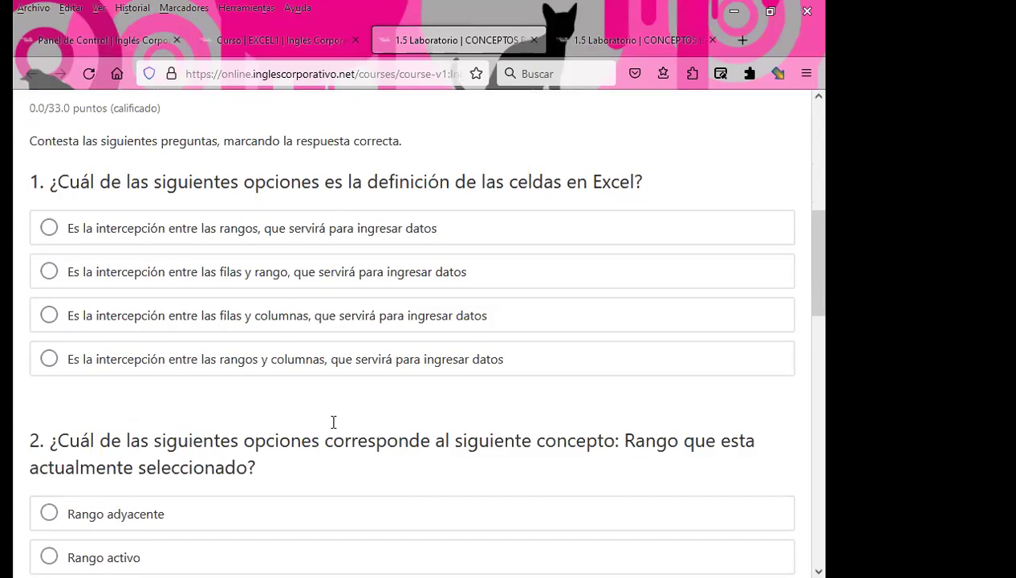
pyautogui.scroll(-5, 333, 422)
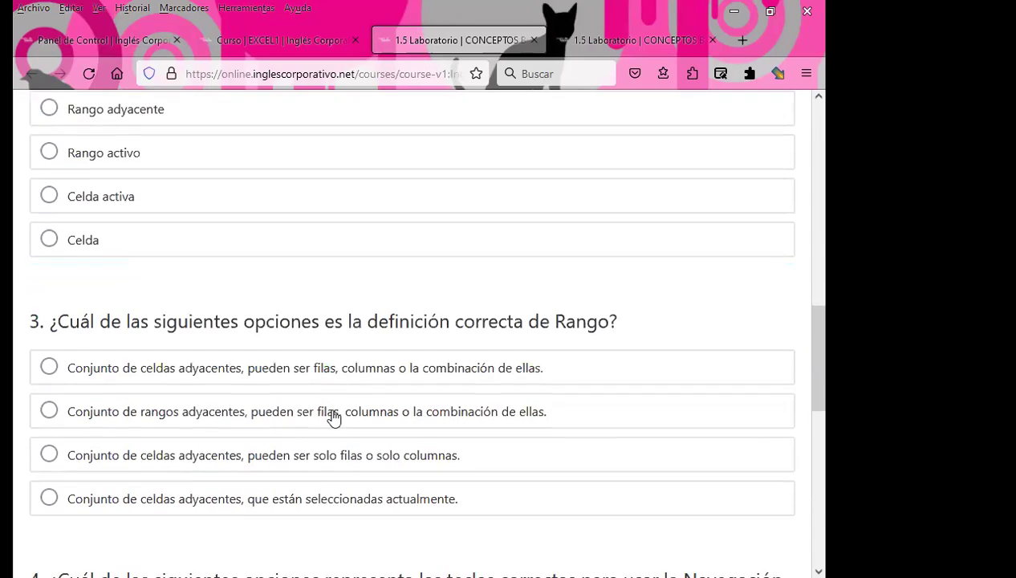
pyautogui.scroll(-6, 333, 417)
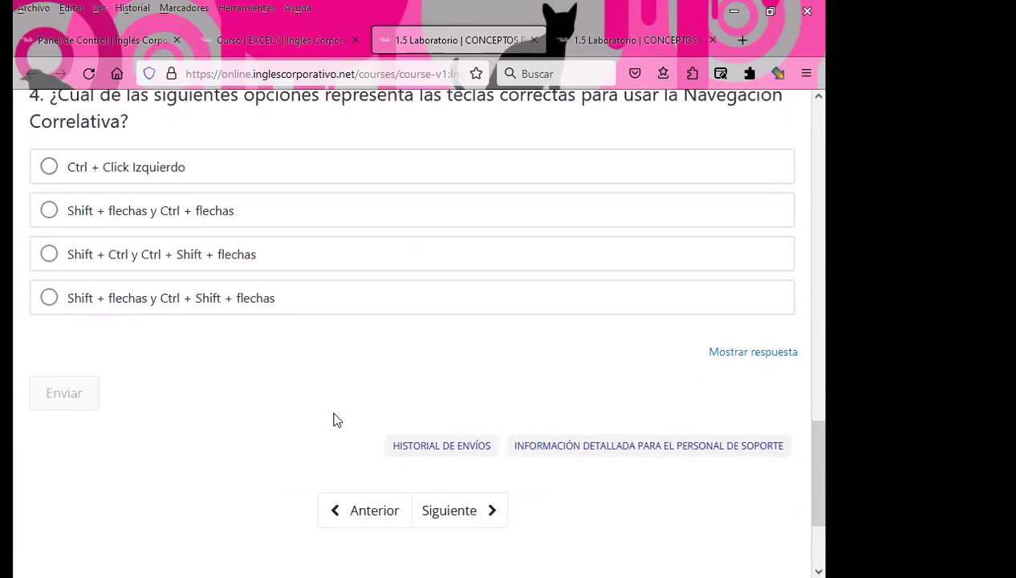
pyautogui.scroll(12, 336, 420)
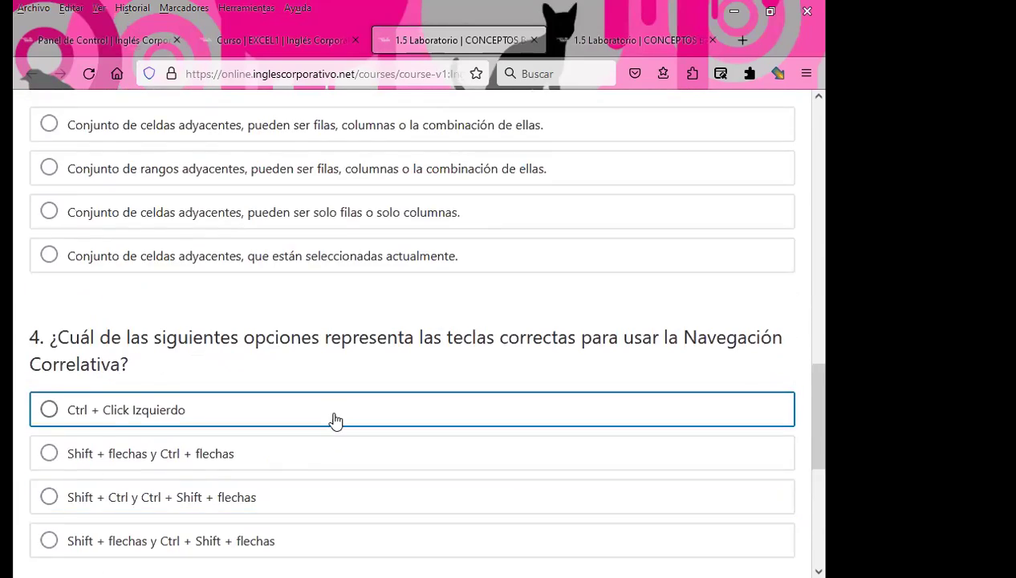
pyautogui.scroll(4, 336, 420)
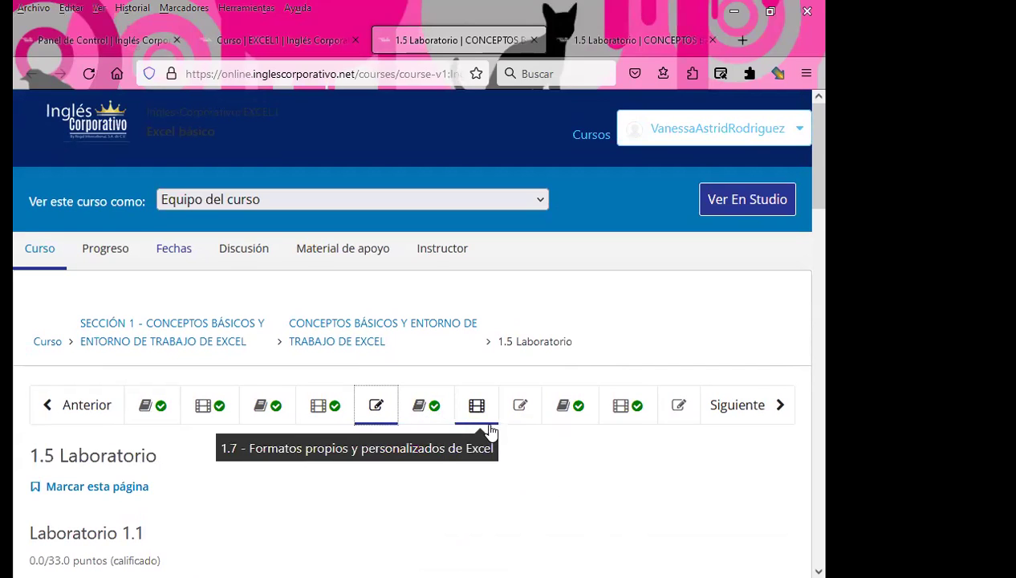
# Step: Open unit 1.8 Laboratorio and review the questions of Laboratorio 1.2
pyautogui.click(521, 411)
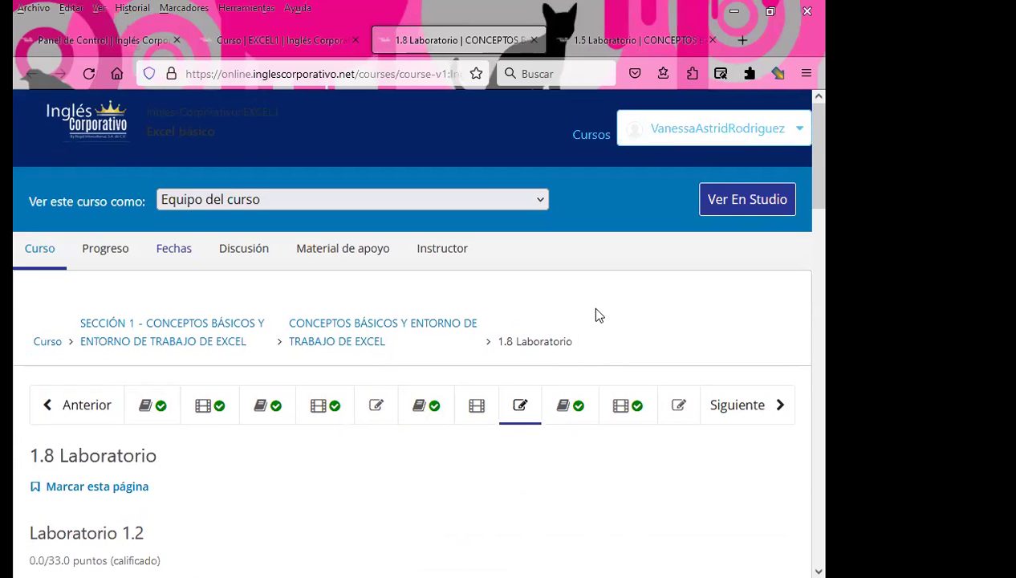
pyautogui.scroll(-5, 341, 433)
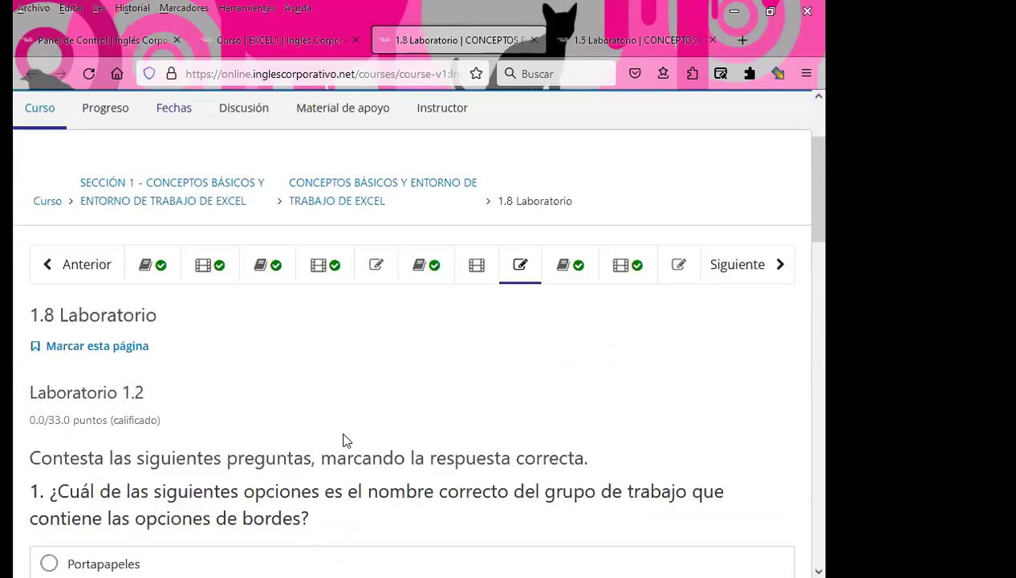
pyautogui.scroll(-10, 343, 436)
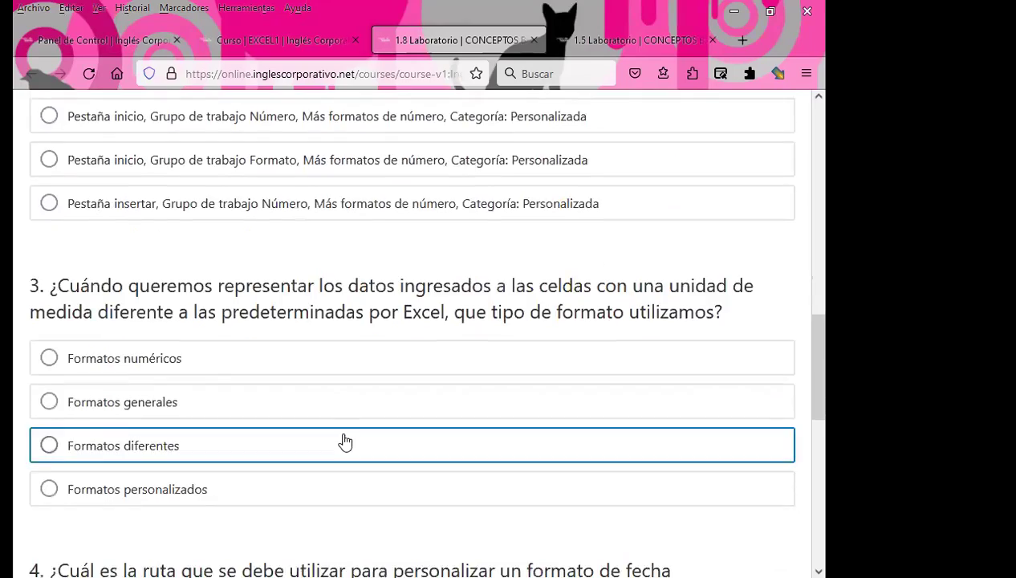
pyautogui.scroll(-3, 343, 441)
pyautogui.scroll(20, 345, 440)
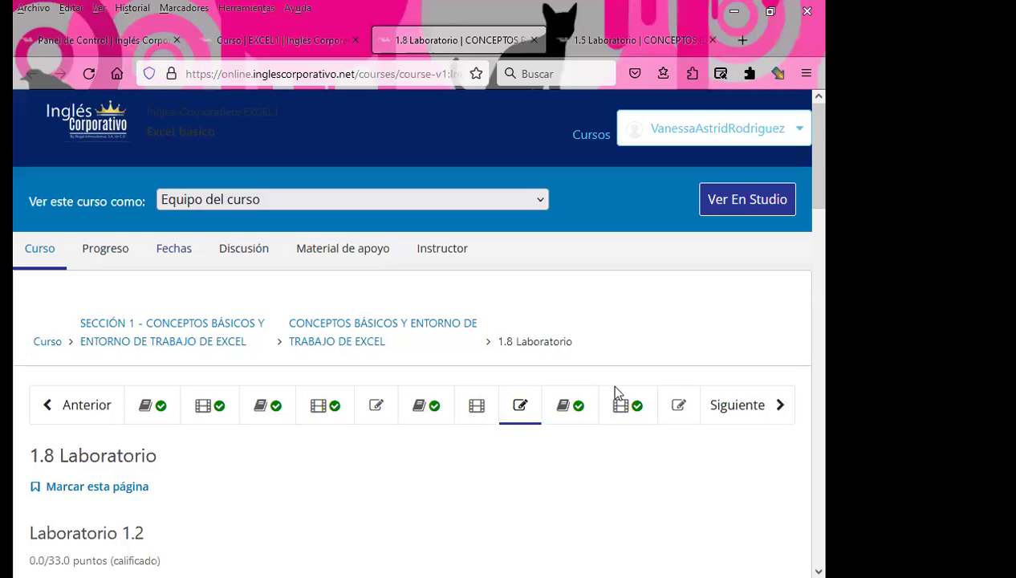
# Step: Open unit 1.11 Laboratorio and review the questions of Laboratorio 1.3 about paste types
pyautogui.click(678, 409)
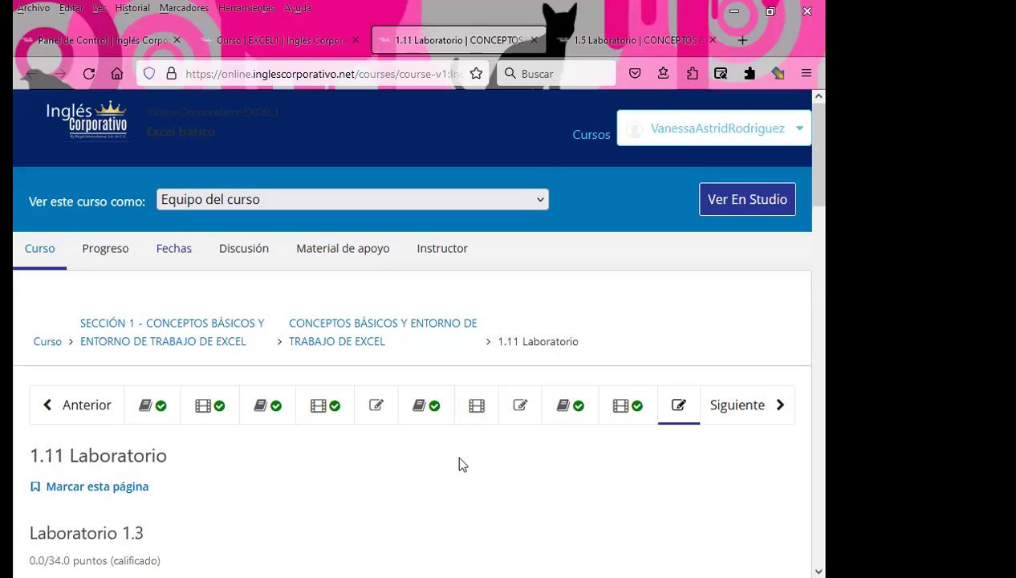
pyautogui.scroll(-5, 335, 454)
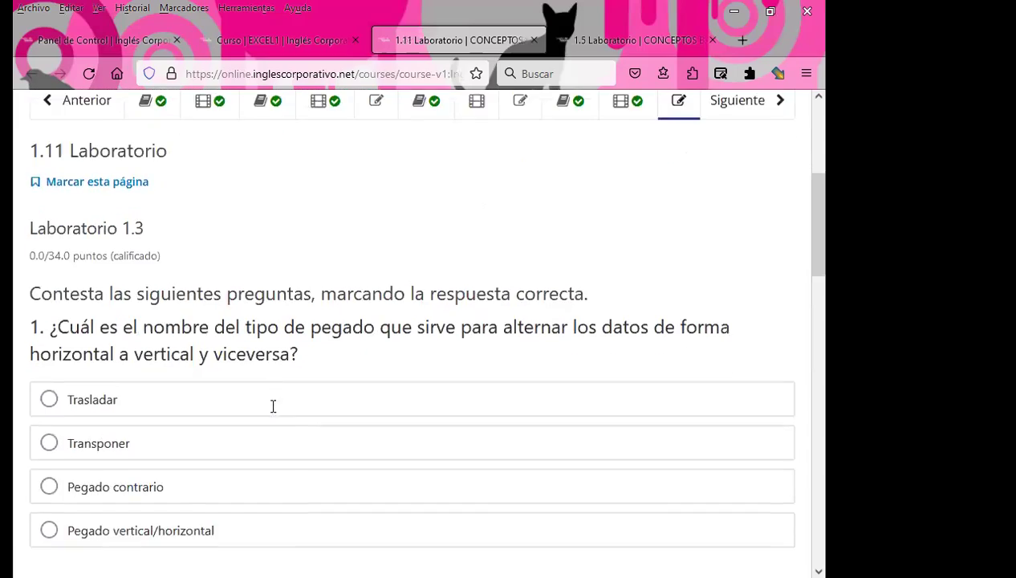
pyautogui.scroll(-10, 273, 414)
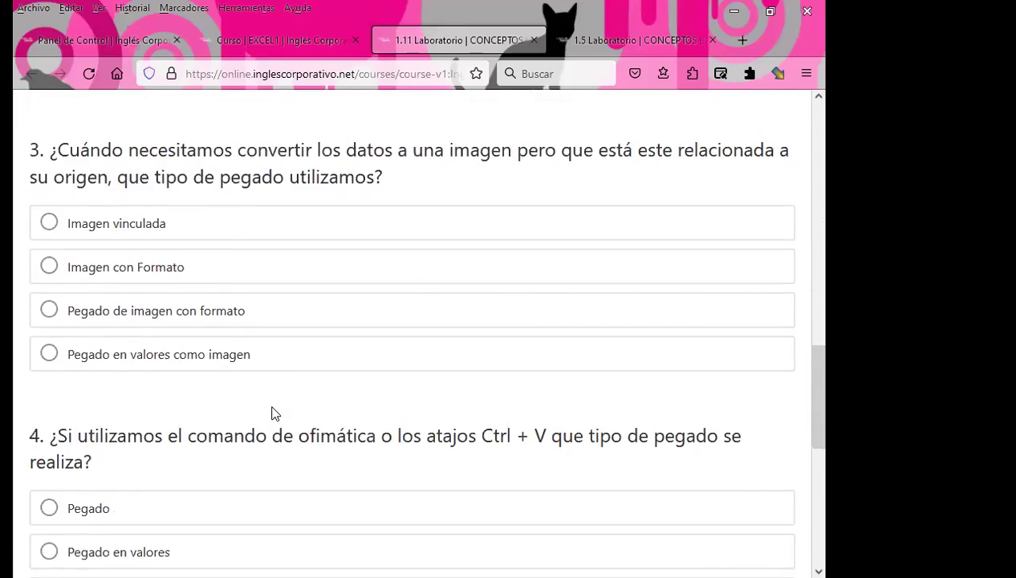
pyautogui.scroll(-3, 273, 413)
pyautogui.scroll(12, 275, 413)
pyautogui.scroll(5, 281, 393)
# Step: Advance from the last Section 1 unit to 2.1 - Objetivo de la lección, and expand Section 2 in the course outline
pyautogui.click(726, 336)
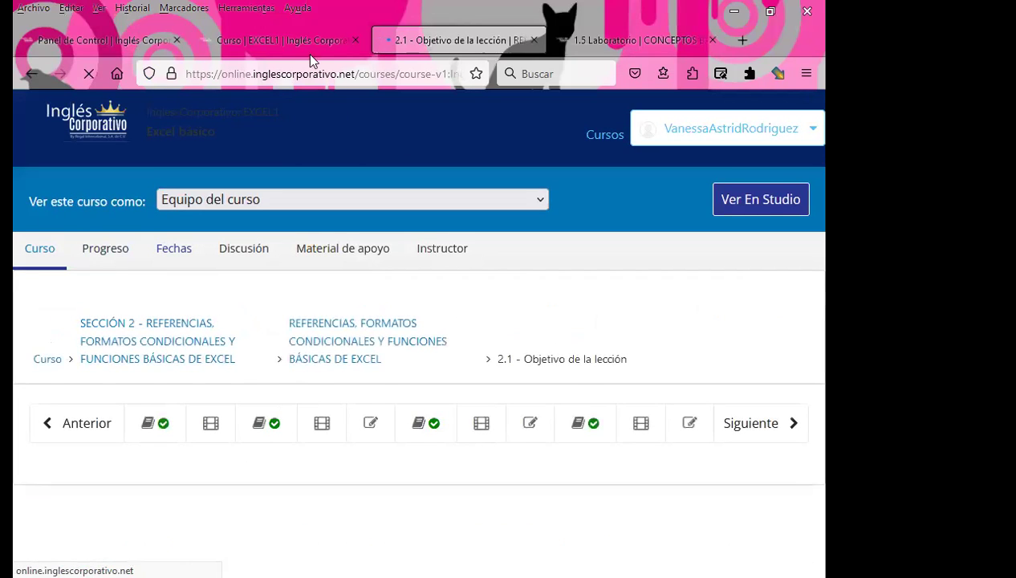
pyautogui.click(273, 36)
pyautogui.scroll(-3, 16, 387)
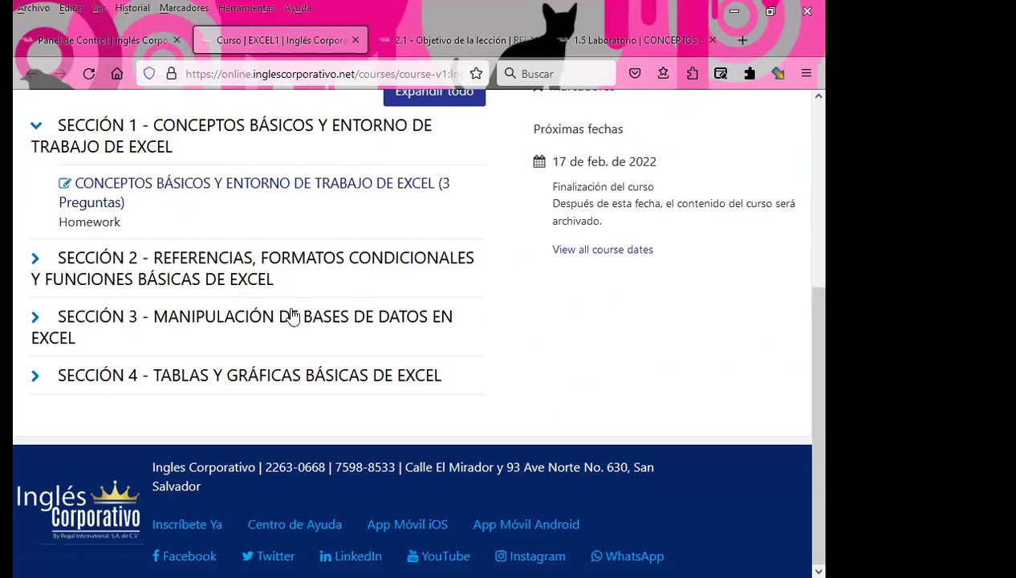
pyautogui.click(35, 262)
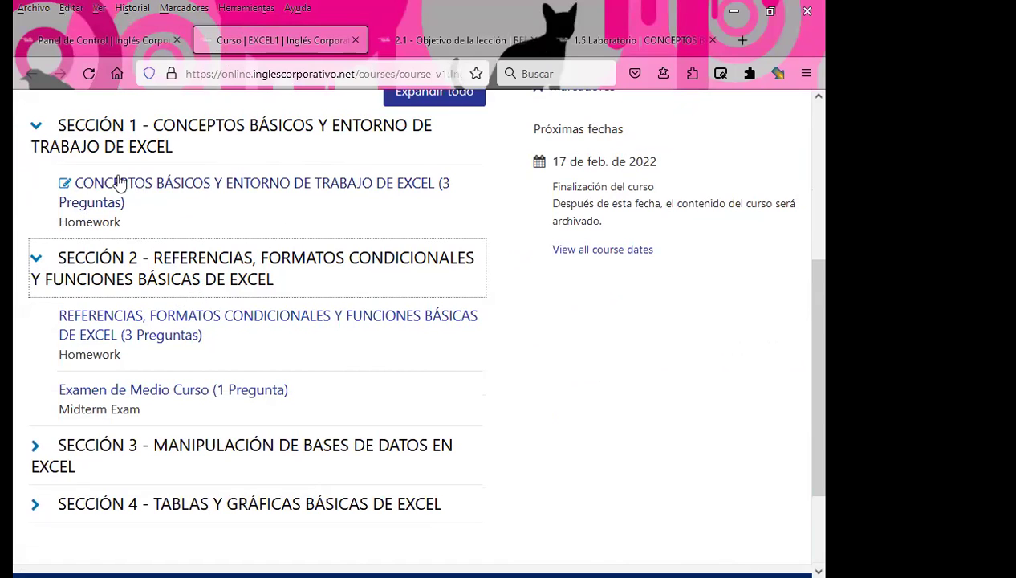
# Step: Open Section 2's REFERENCIAS, FORMATOS CONDICIONALES Y FUNCIONES BÁSICAS DE EXCEL lesson in a new tab, and return to the course outline
pyautogui.middleClick(200, 321)
pyautogui.click(411, 41)
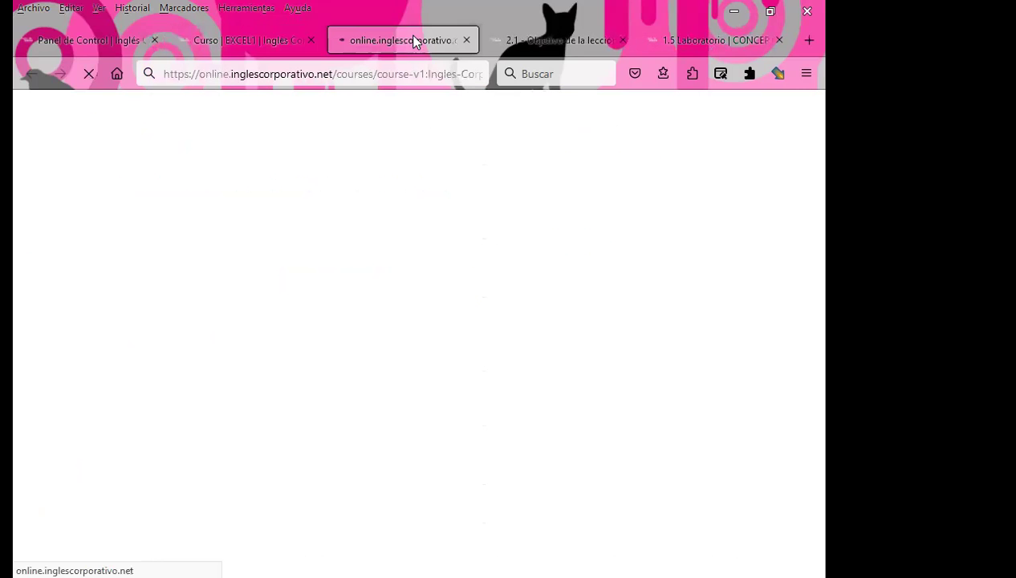
pyautogui.click(270, 46)
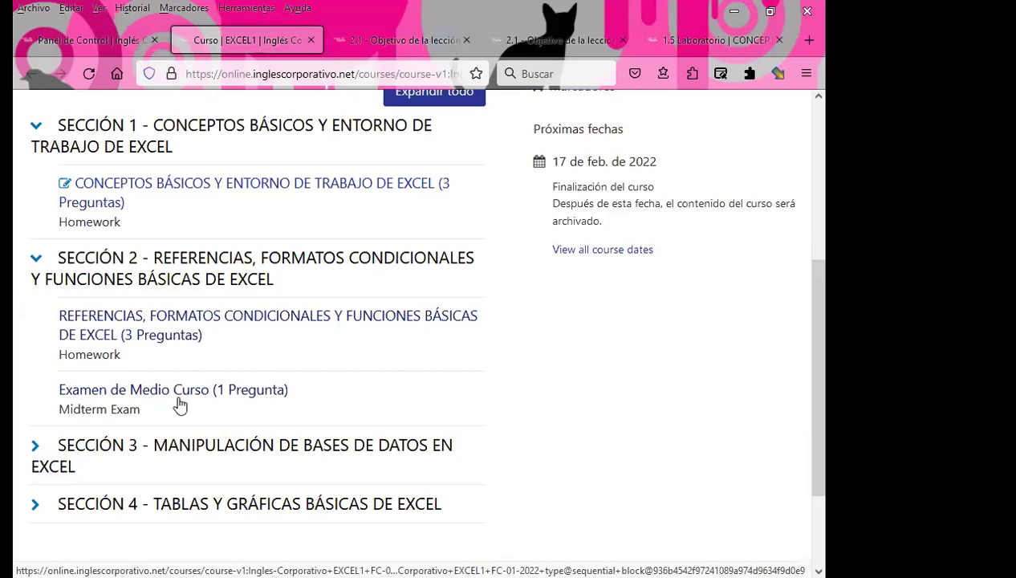
# Step: Expand Section 4 in the course outline to view the Examen Final entry, and collapse Sections 4 and 2
pyautogui.scroll(-3, 181, 405)
pyautogui.click(35, 377)
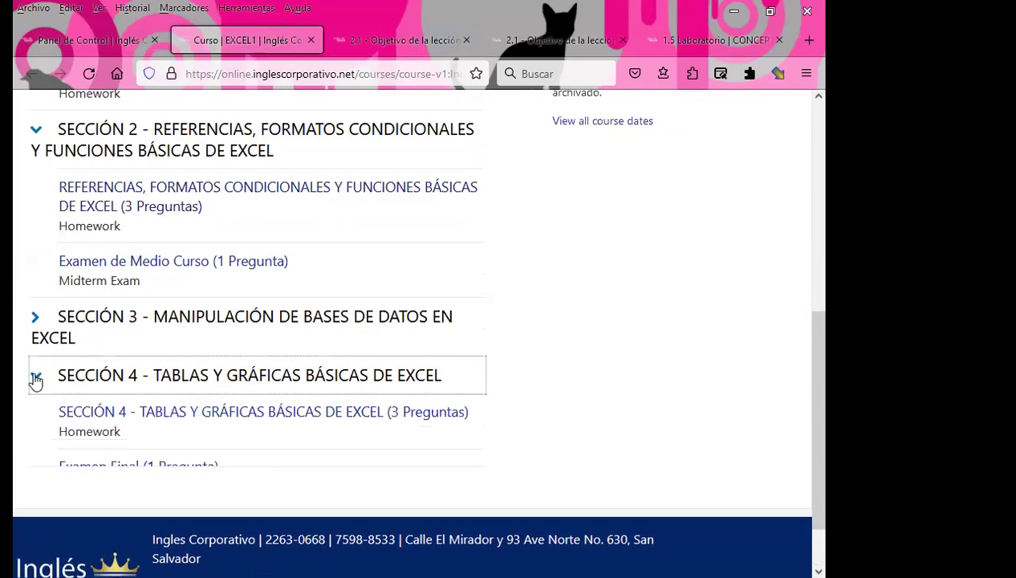
pyautogui.scroll(-2, 24, 401)
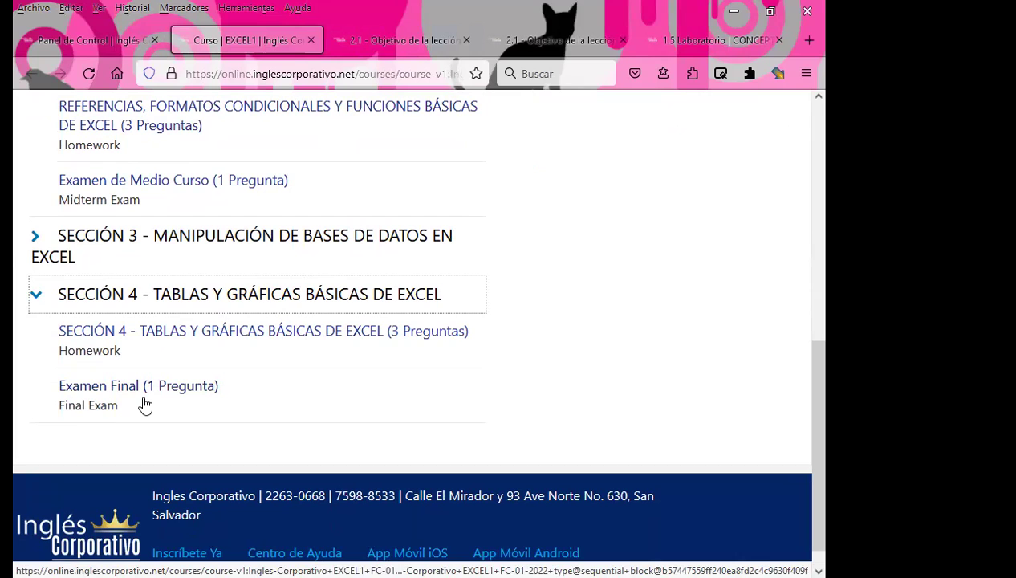
pyautogui.click(35, 295)
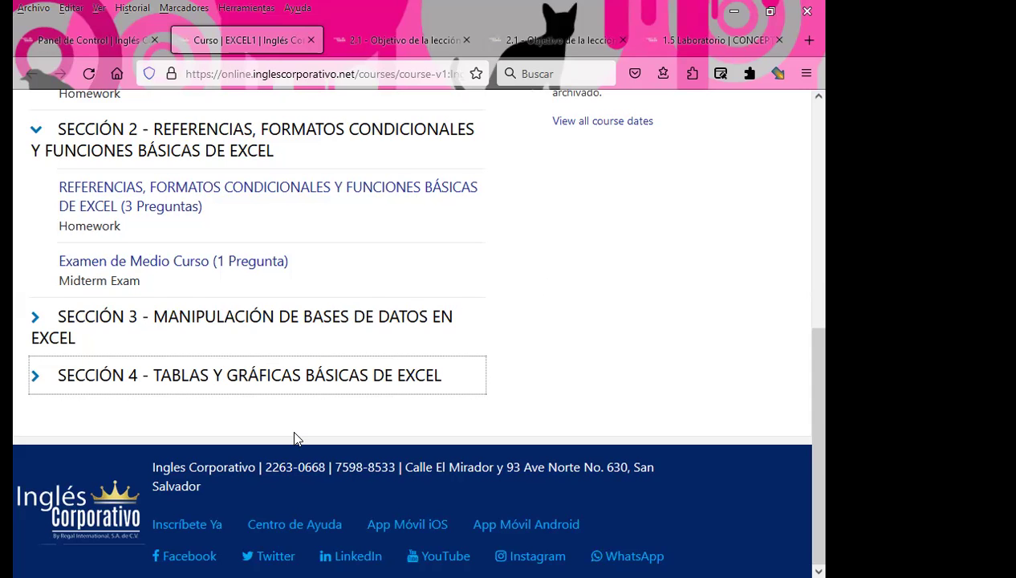
pyautogui.scroll(1, 114, 351)
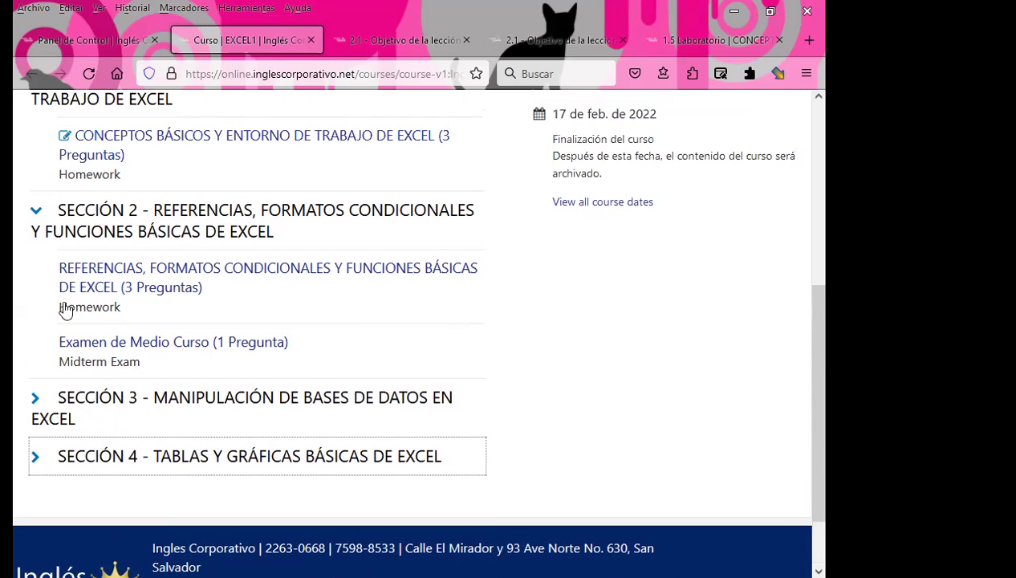
pyautogui.click(37, 215)
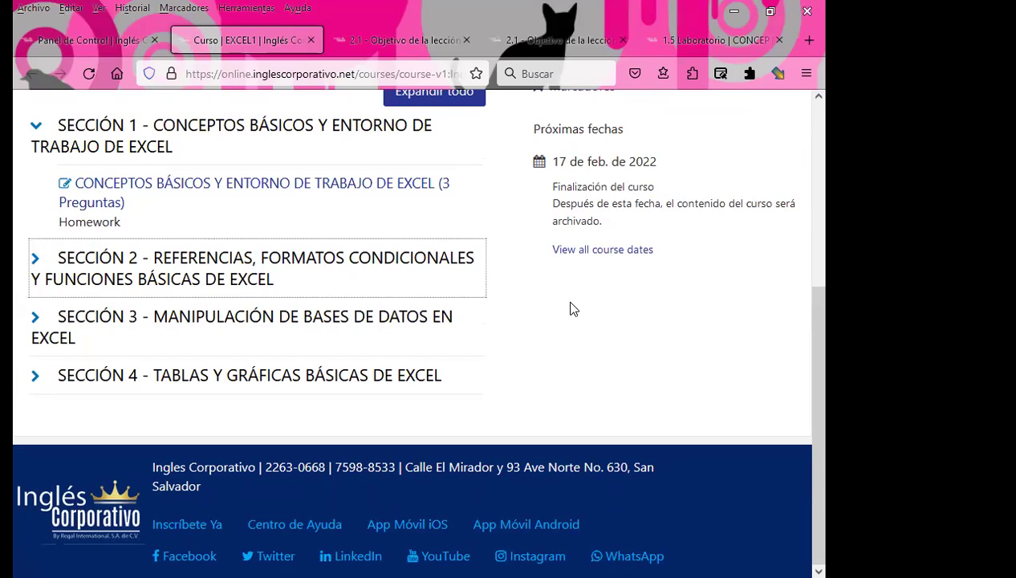
# Step: Review the 2.1 - Objetivo de la lección page, including its explanation of relative and absolute references
pyautogui.click(405, 39)
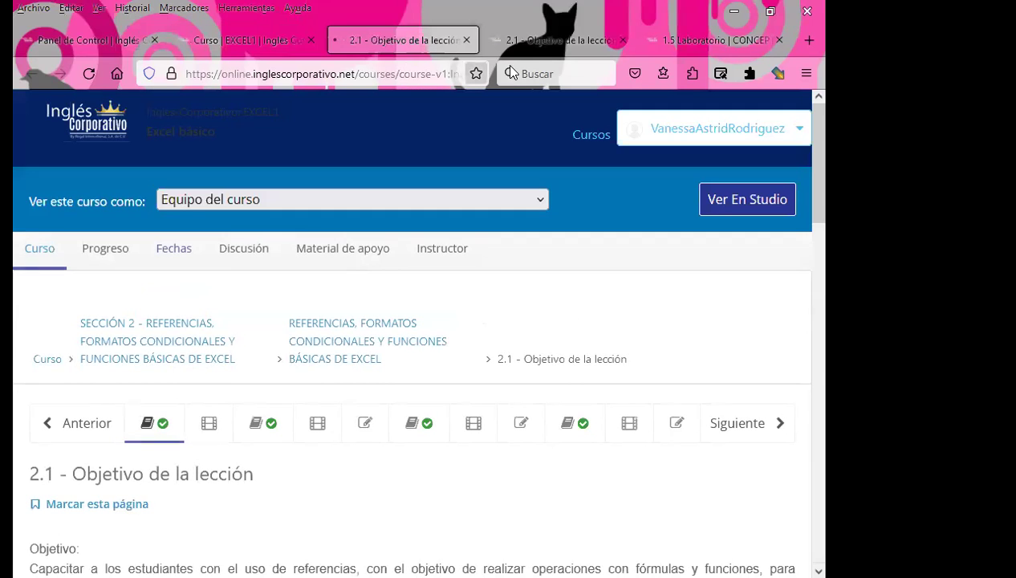
pyautogui.click(531, 47)
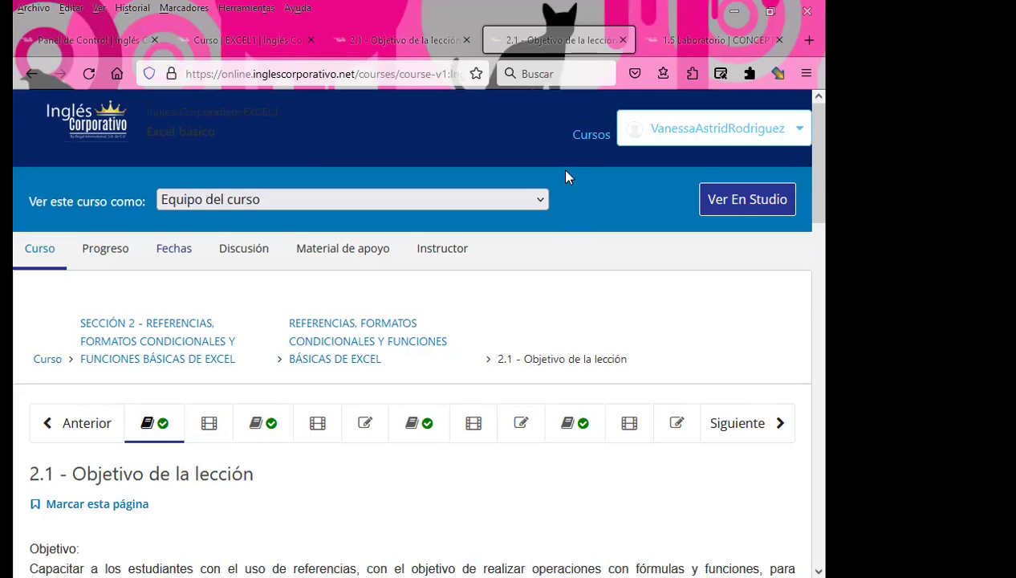
pyautogui.scroll(-2, 418, 394)
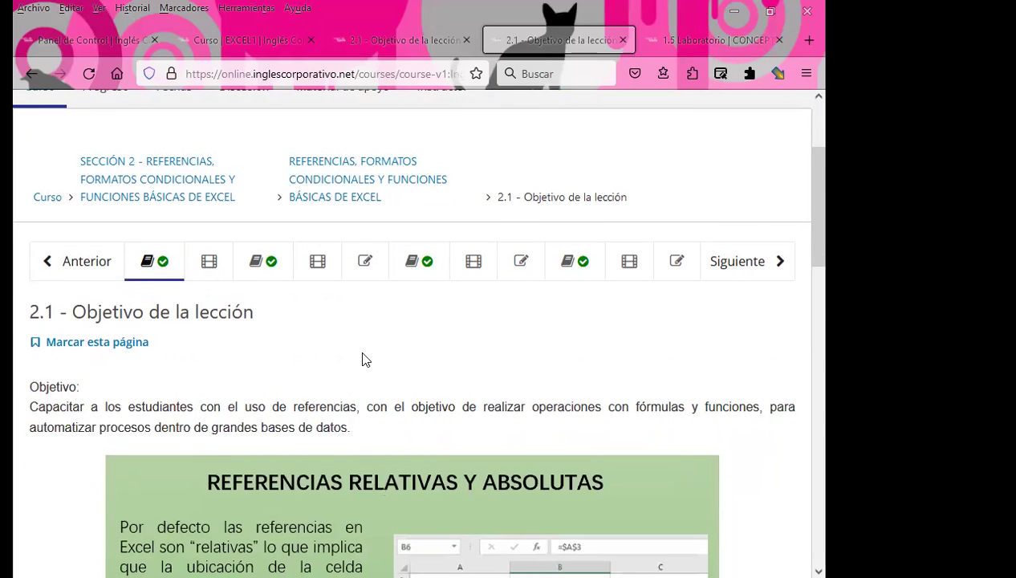
pyautogui.scroll(-7, 472, 365)
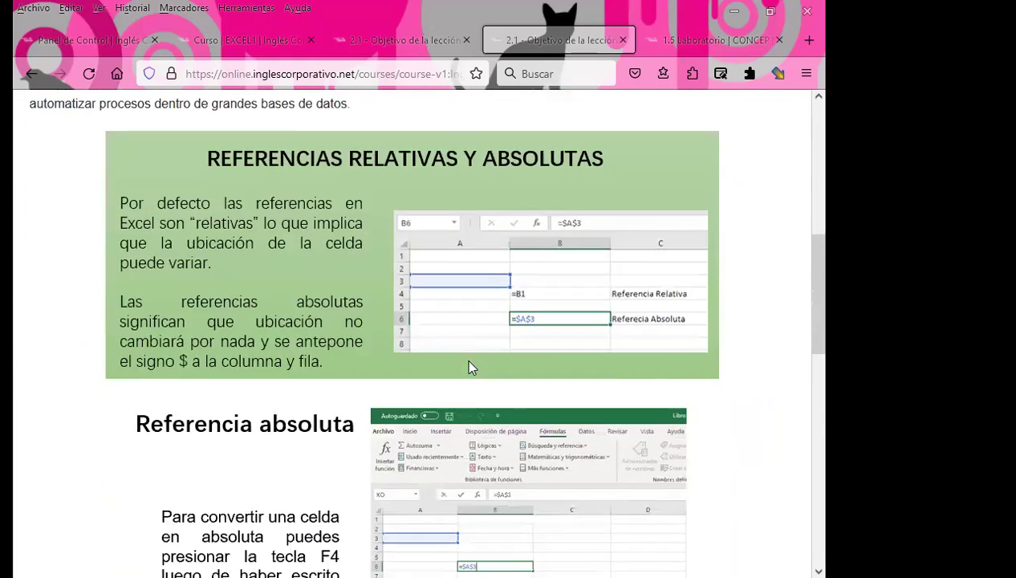
pyautogui.scroll(4, 468, 365)
pyautogui.scroll(5, 466, 364)
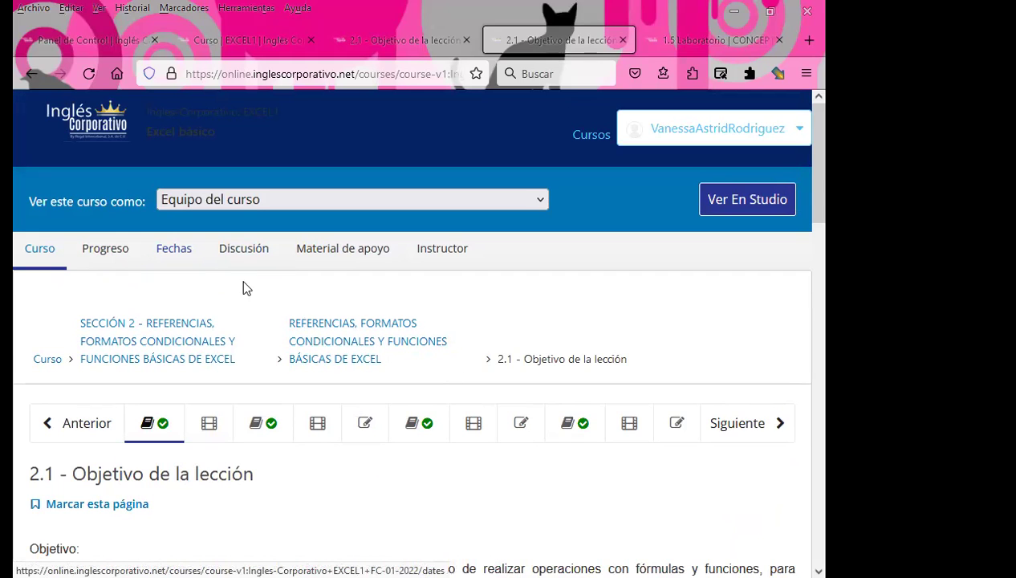
# Step: Open the course's Instructor Dashboard, and close it along with the 1.5 Laboratorio and 2.1 lesson pages
pyautogui.click(448, 261)
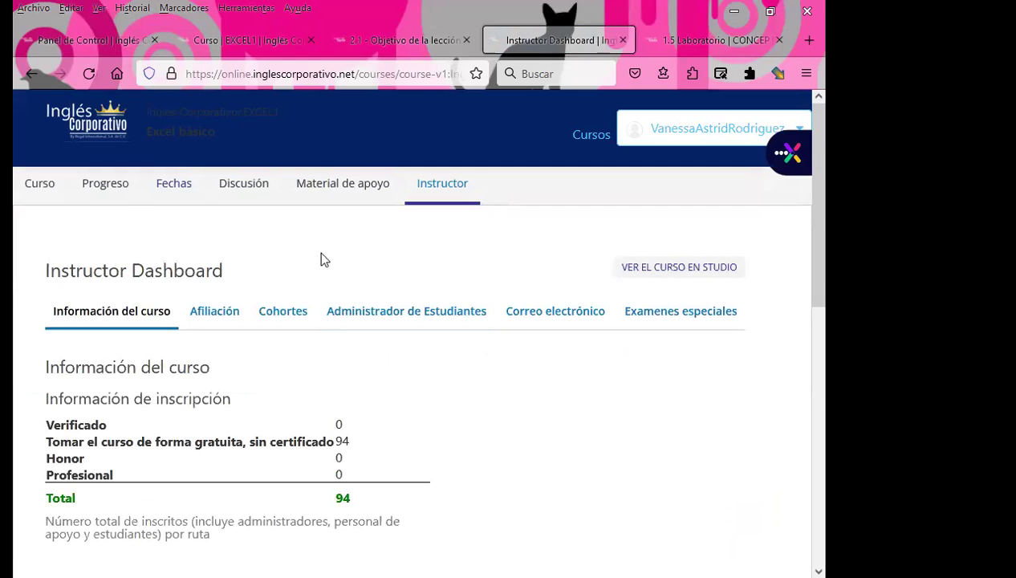
pyautogui.click(623, 38)
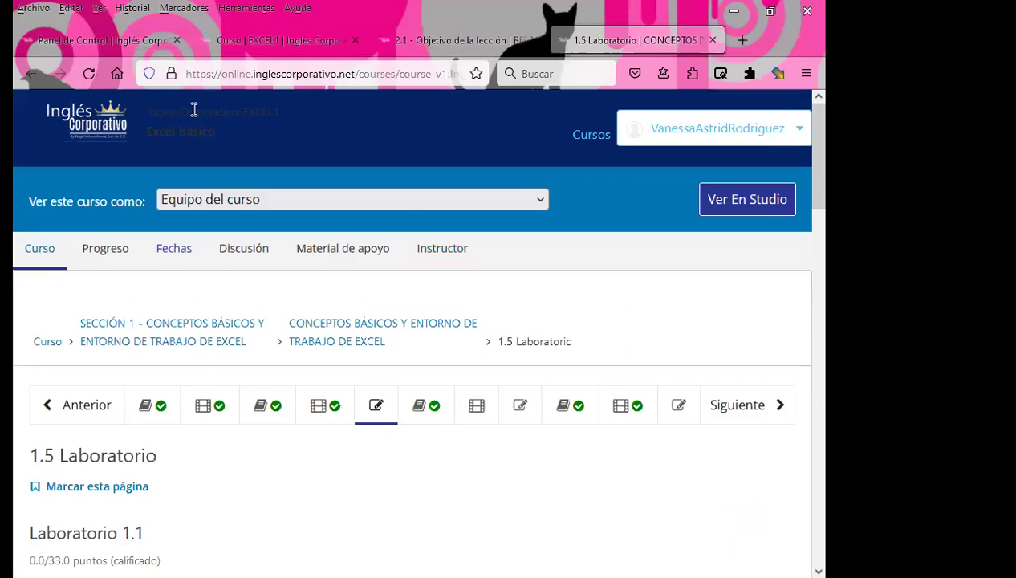
pyautogui.click(711, 41)
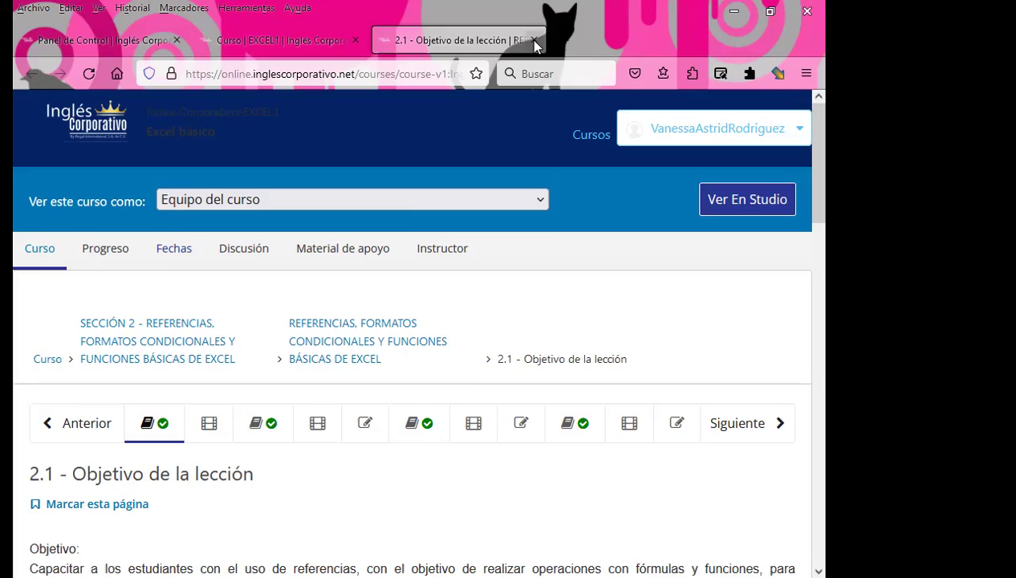
pyautogui.click(533, 39)
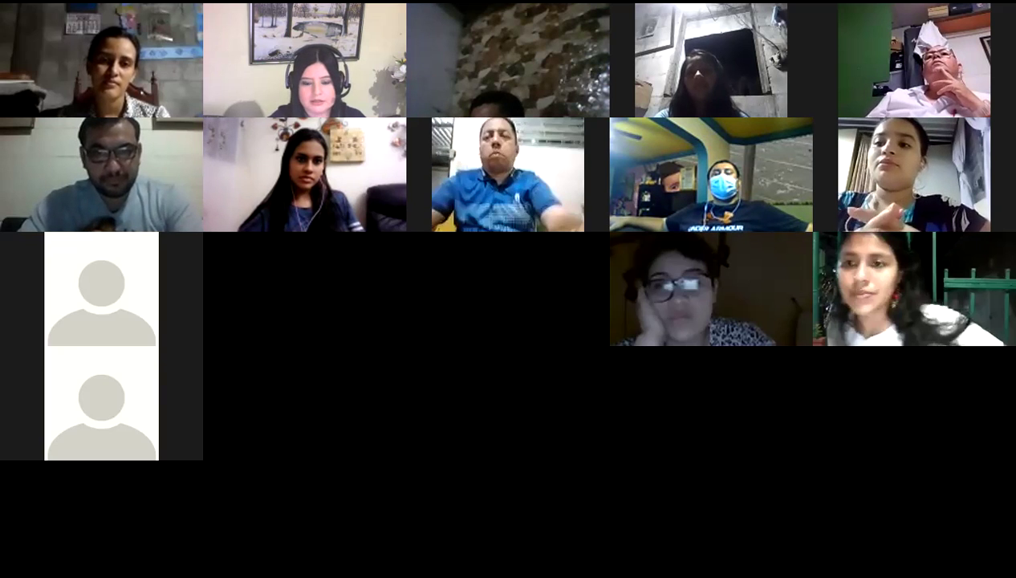
# Step: Switch to the Excel workbook and inspect the formulas in F18, E17, F17 and E16 of the unformatted table
pyautogui.click(481, 353)
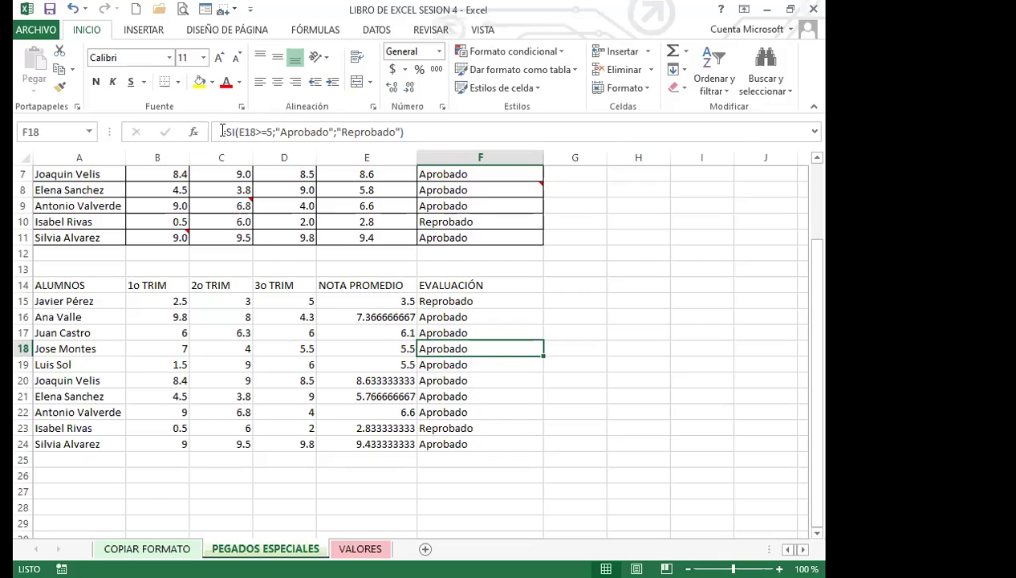
pyautogui.click(376, 335)
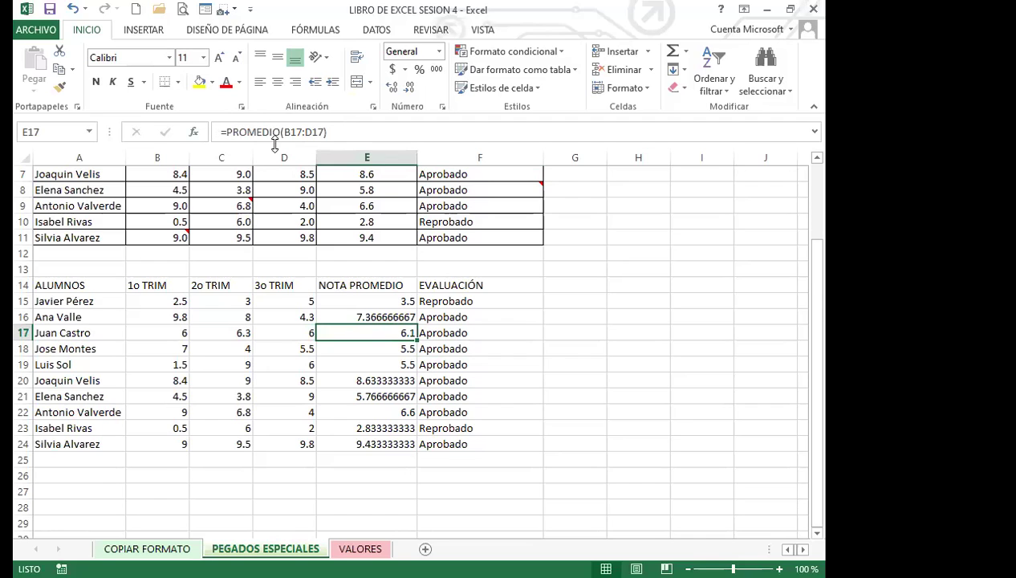
pyautogui.click(440, 335)
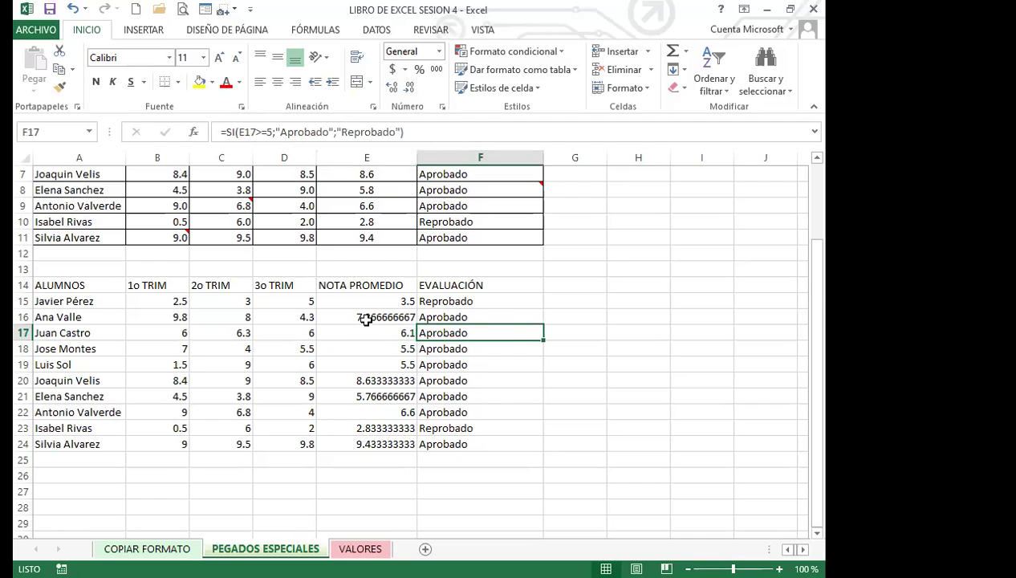
pyautogui.click(361, 318)
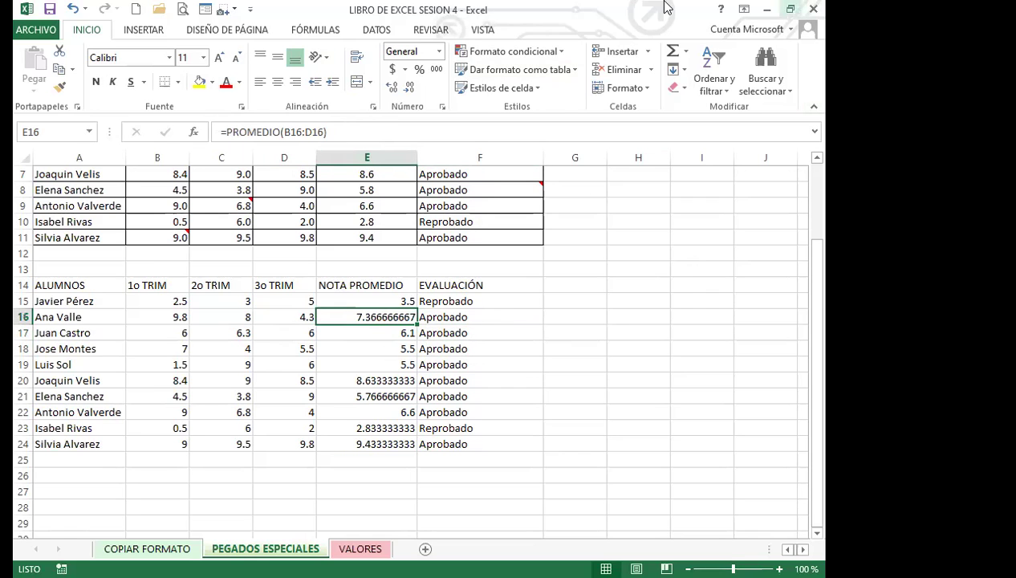
# Step: Copy the formatted grades table in A1:F11 on the PEGADOS ESPECIALES sheet
pyautogui.scroll(-3, 152, 402)
pyautogui.scroll(5, 129, 345)
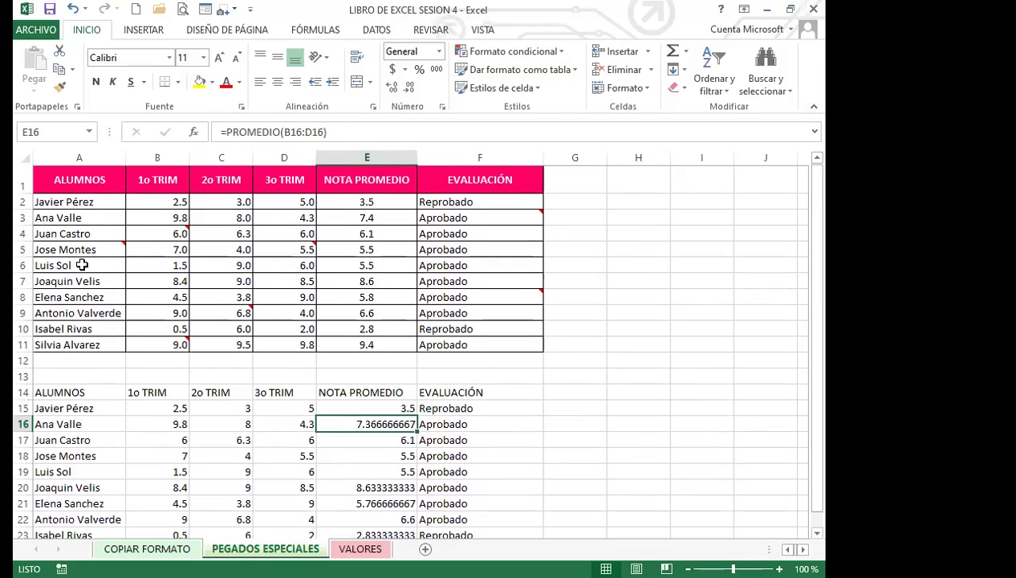
pyautogui.moveTo(68, 179); pyautogui.dragTo(153, 180)
pyautogui.moveTo(235, 198); pyautogui.dragTo(490, 345)
pyautogui.click(60, 69)
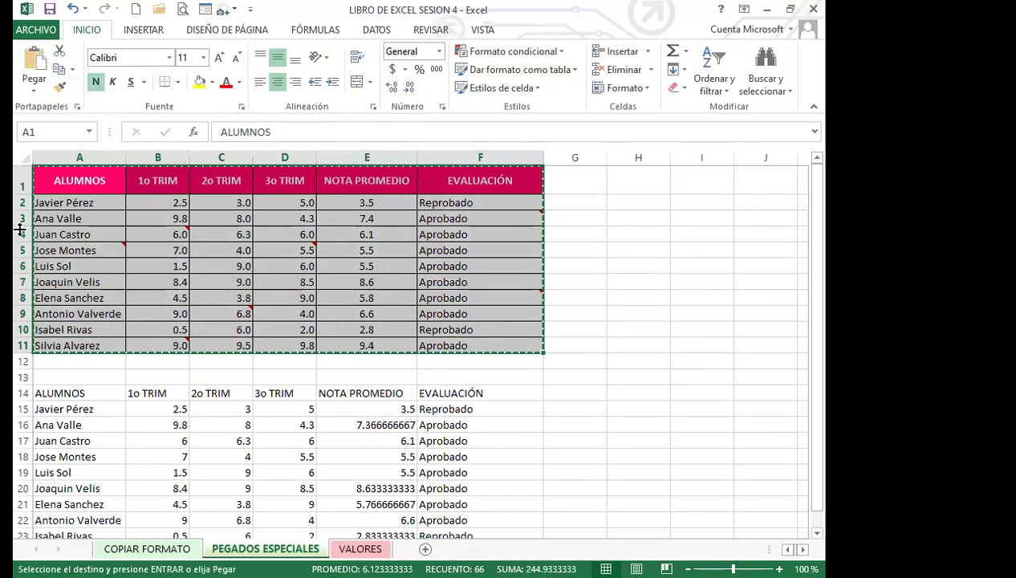
# Step: Paste only the table's values at cell A27 using Paste Special with the Valores option
pyautogui.scroll(-3, 78, 401)
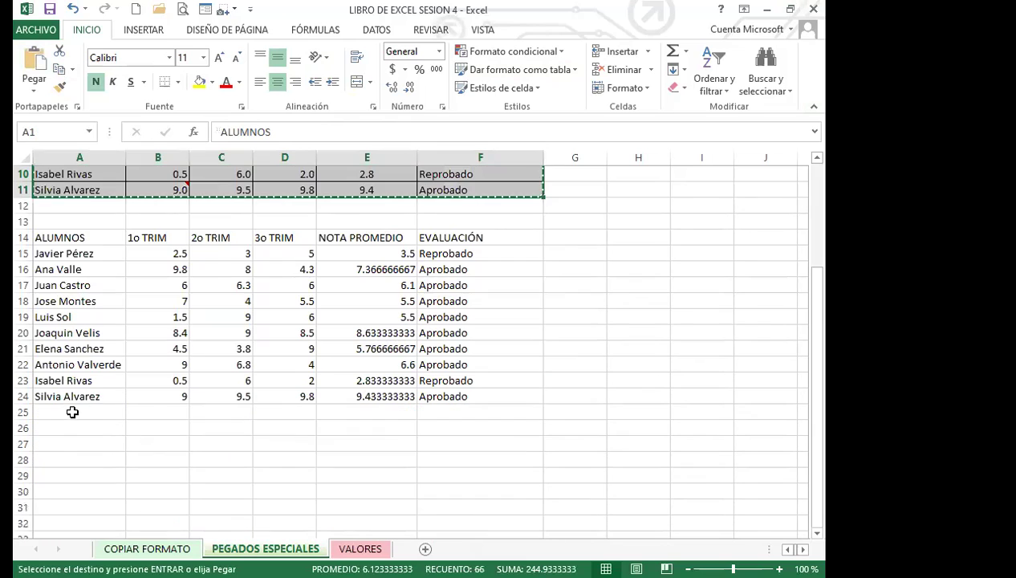
pyautogui.click(53, 447)
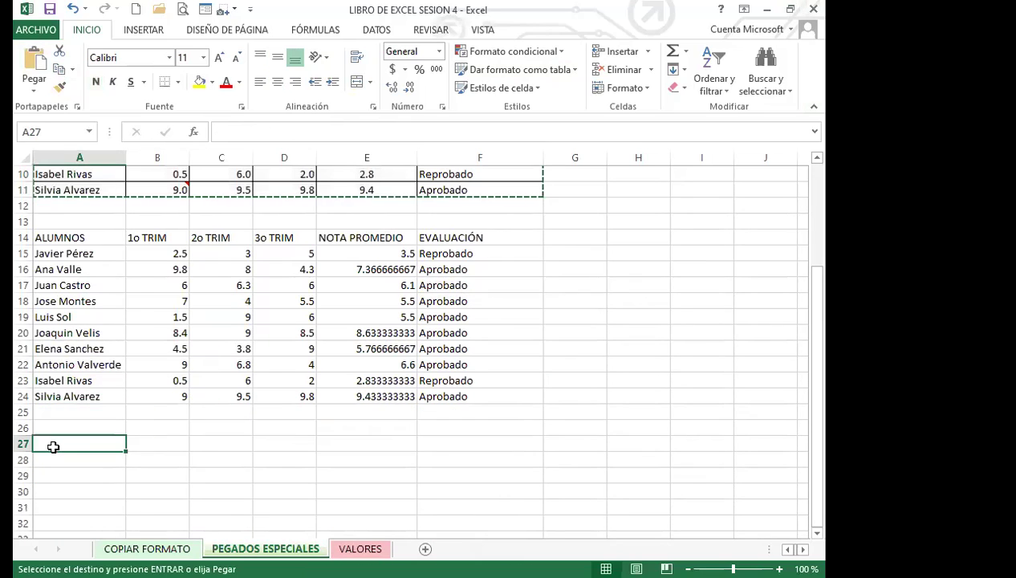
pyautogui.click(33, 88)
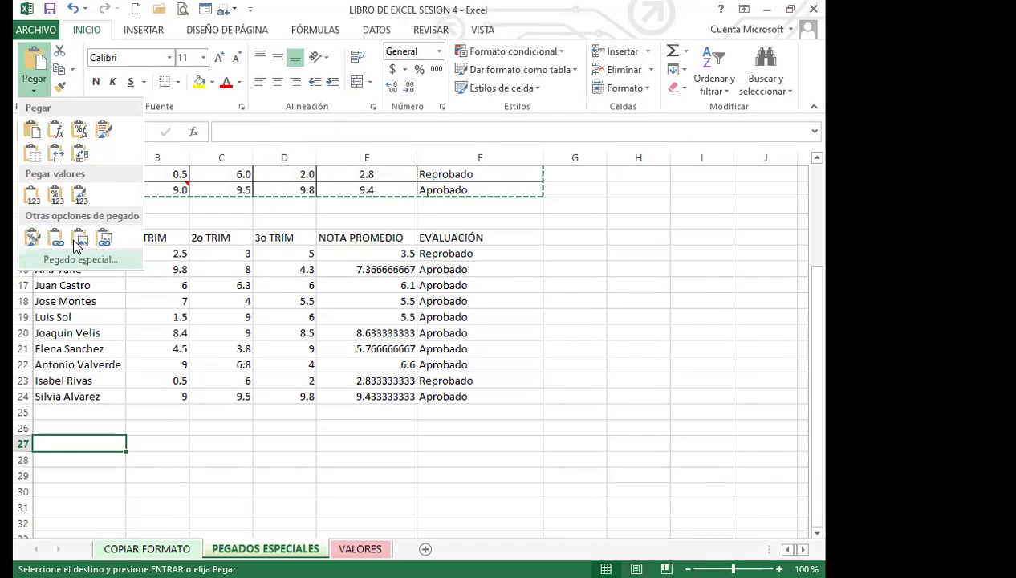
pyautogui.click(44, 260)
pyautogui.click(225, 244)
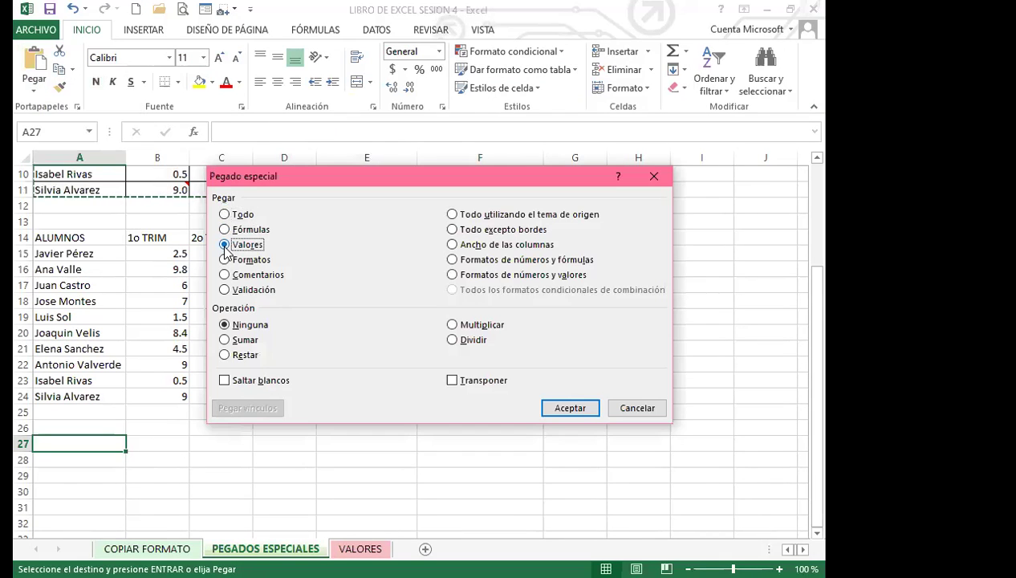
pyautogui.click(577, 407)
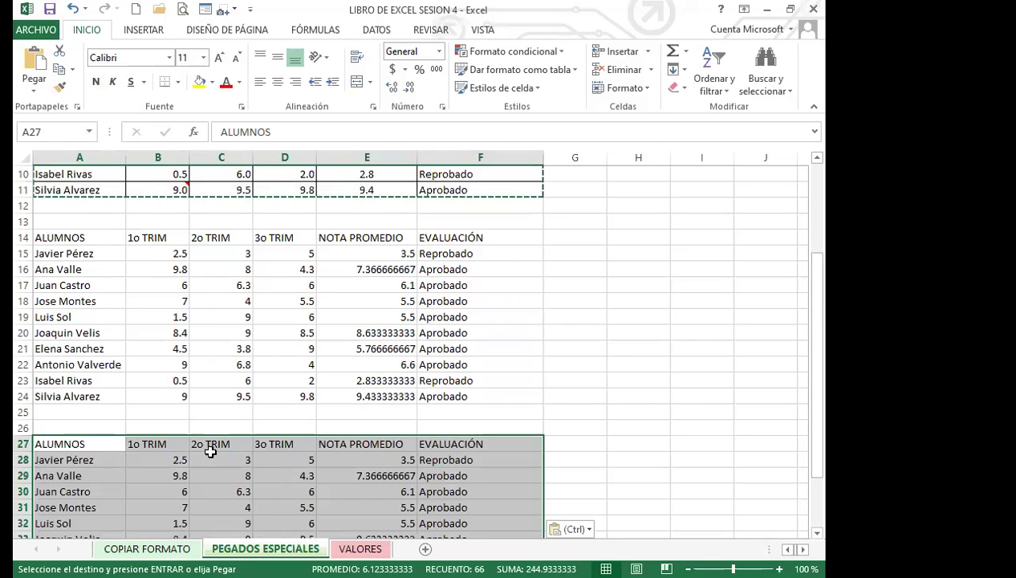
# Step: Inspect the contents of E29, F29 and F30 in the values-only table
pyautogui.scroll(-3, 217, 417)
pyautogui.click(381, 337)
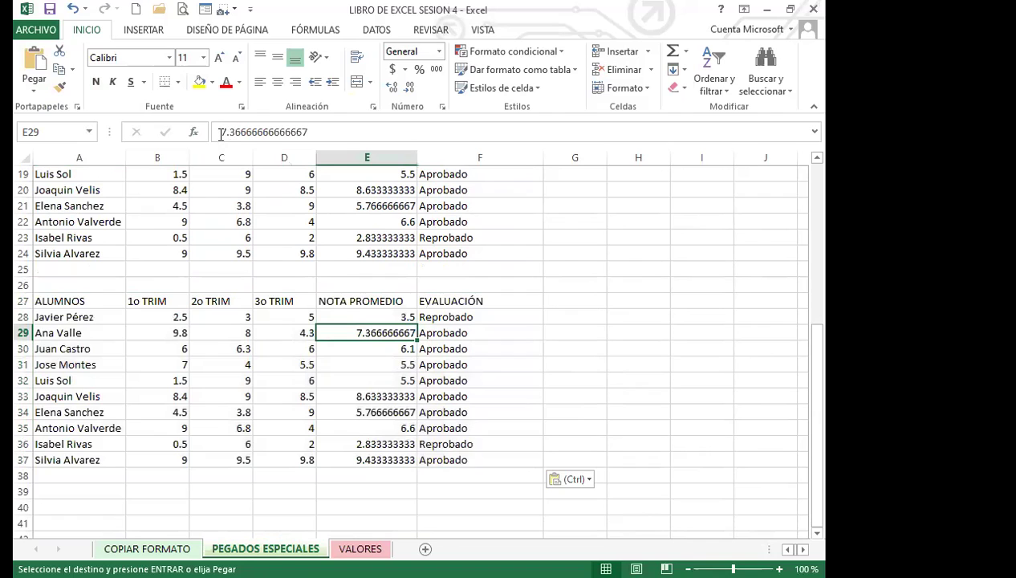
pyautogui.click(455, 334)
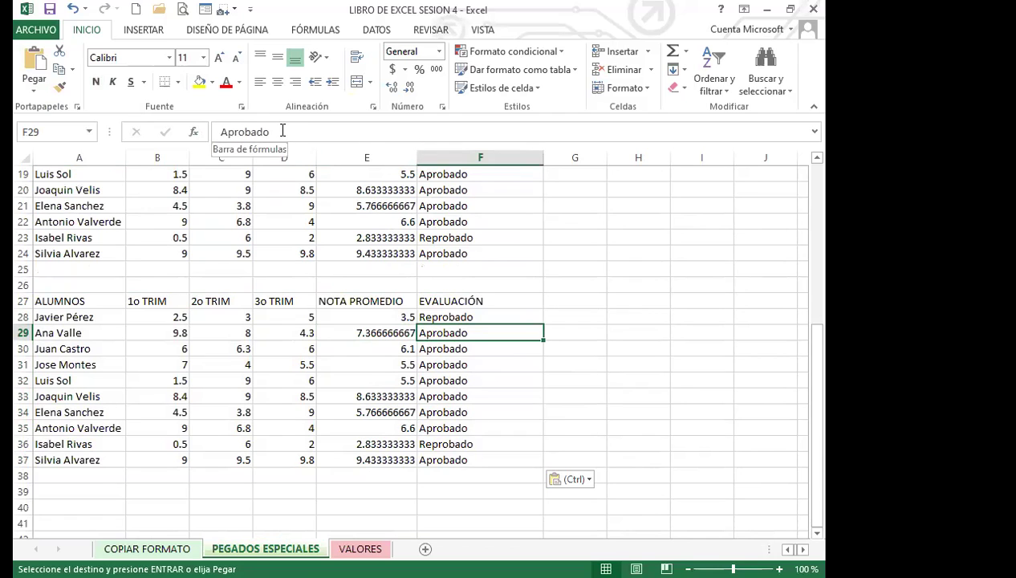
pyautogui.click(340, 333)
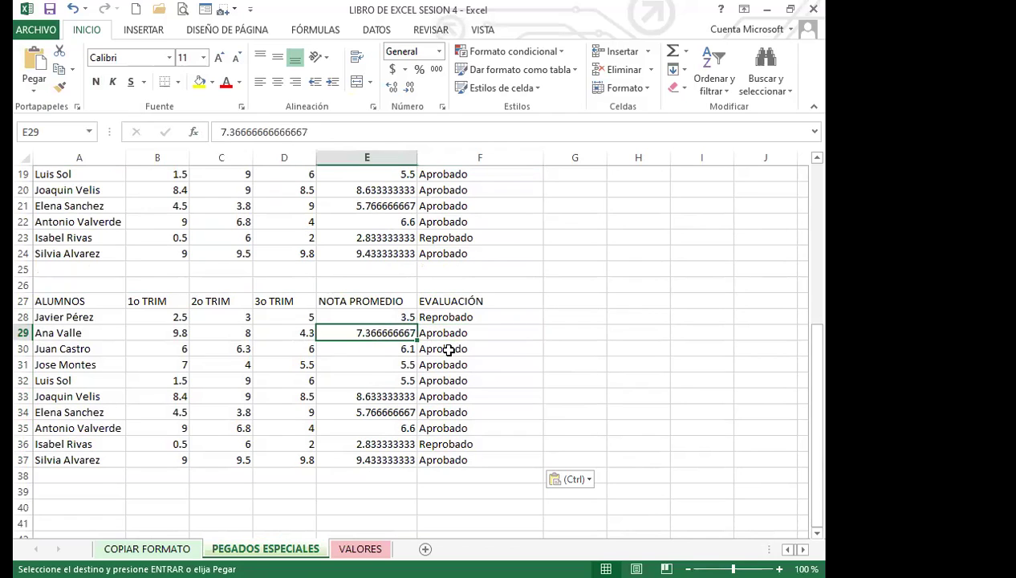
pyautogui.click(452, 348)
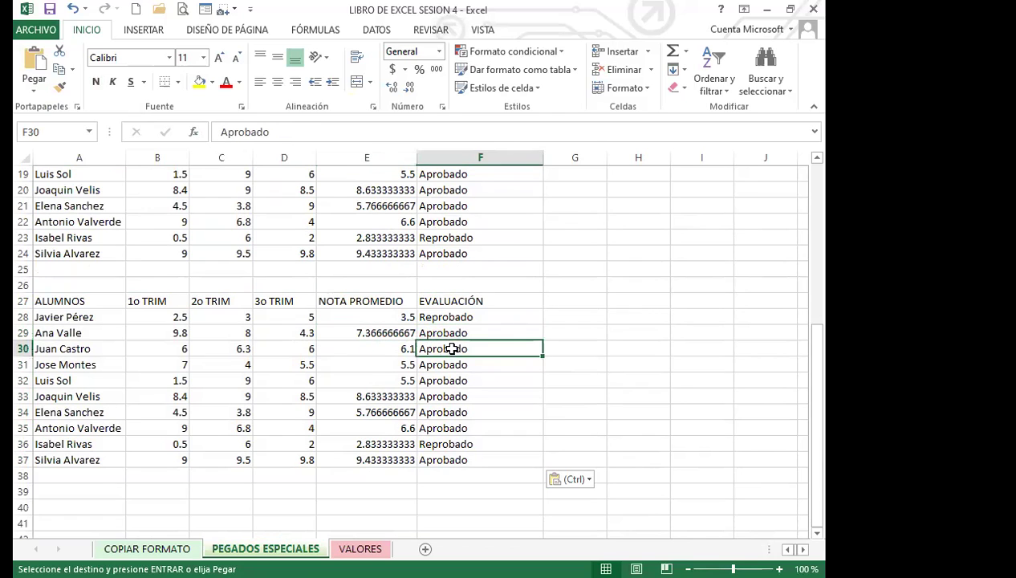
pyautogui.click(378, 333)
pyautogui.click(459, 349)
# Step: Compare F16 and E24 in the table with formulas against E37 and E28 in the values-only table A27:F37
pyautogui.scroll(3, 460, 262)
pyautogui.click(460, 265)
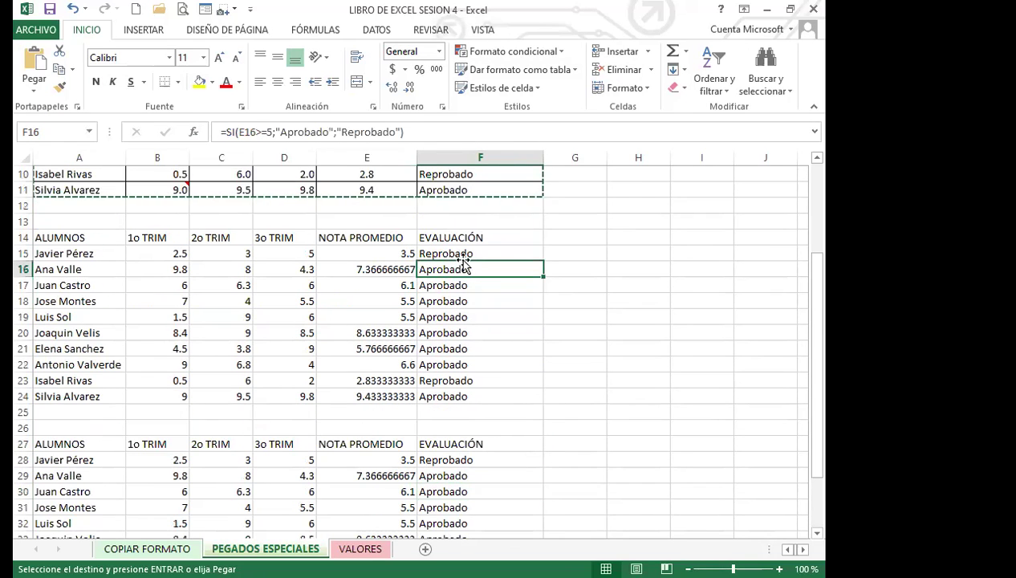
pyautogui.scroll(-1, 434, 410)
pyautogui.scroll(-3, 374, 385)
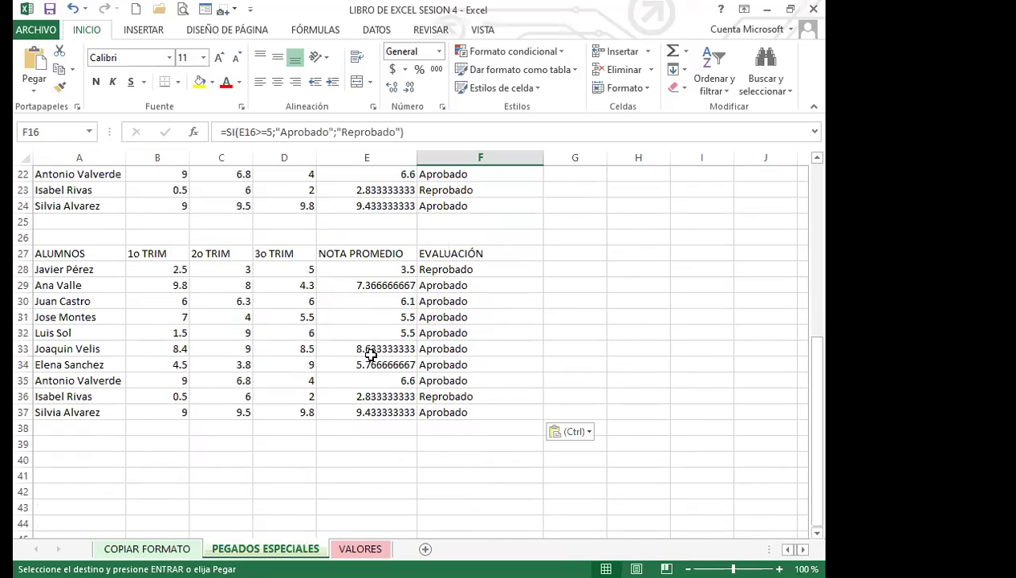
pyautogui.click(375, 206)
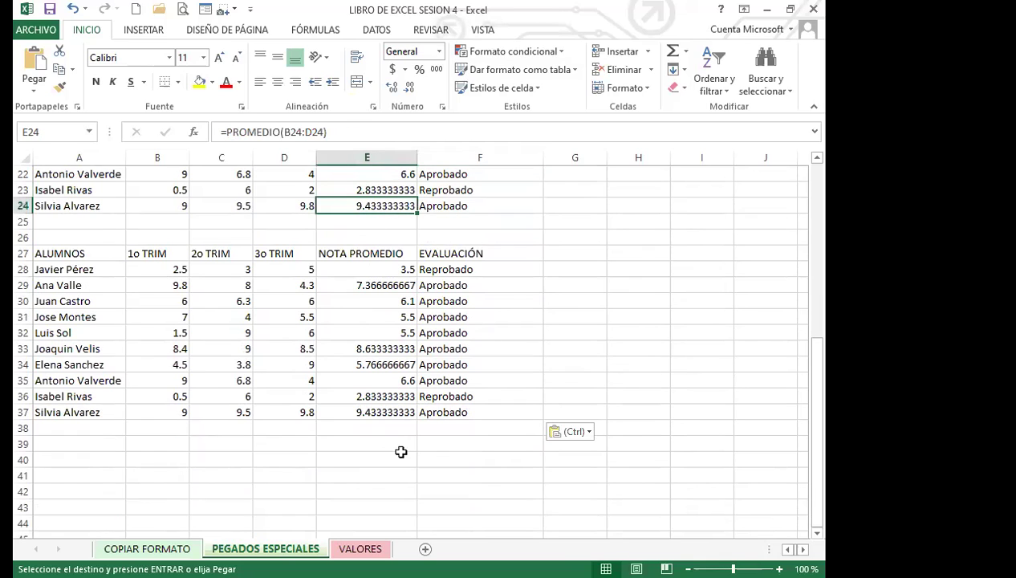
pyautogui.click(386, 410)
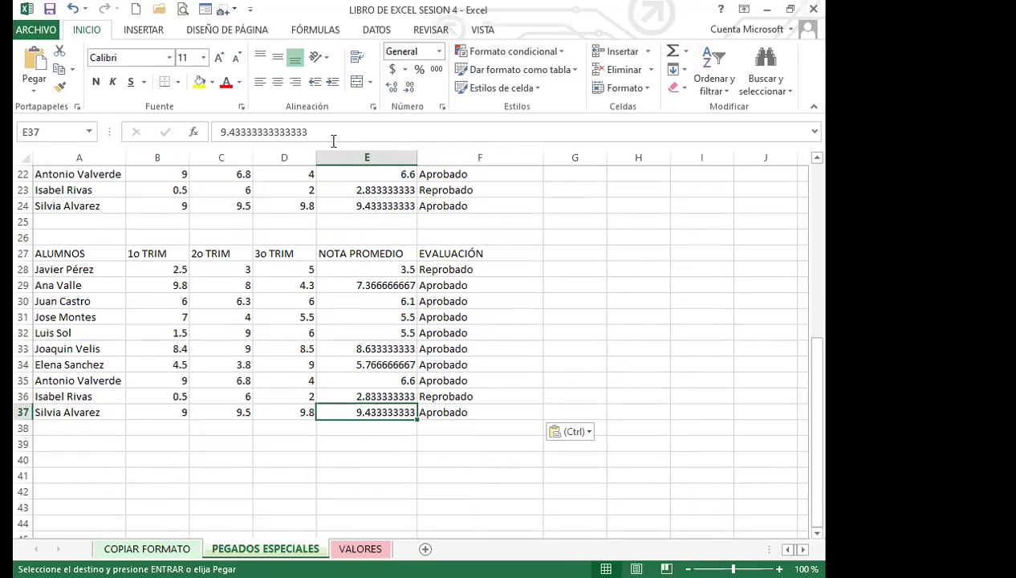
pyautogui.moveTo(45, 254); pyautogui.dragTo(426, 410)
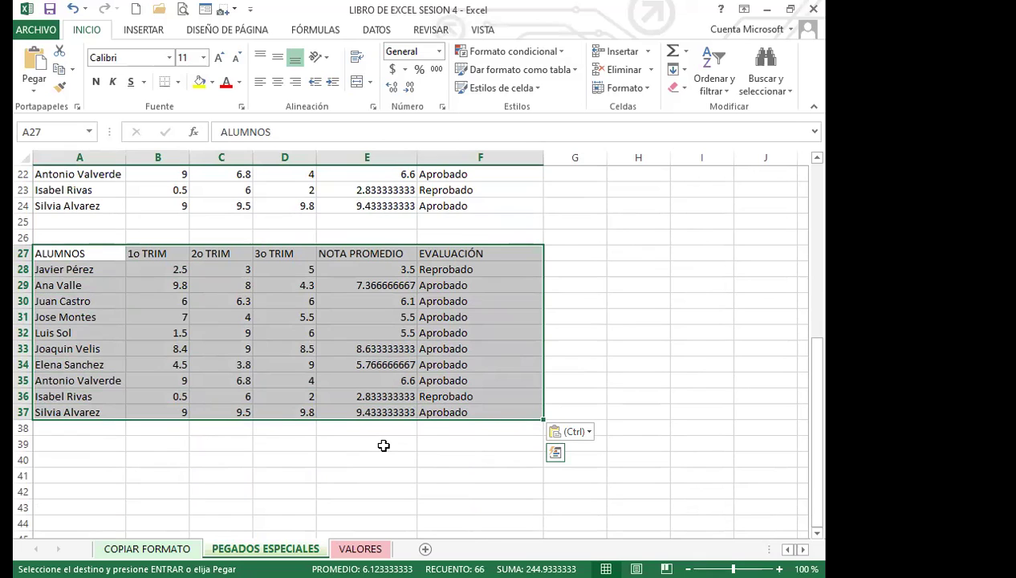
pyautogui.click(362, 269)
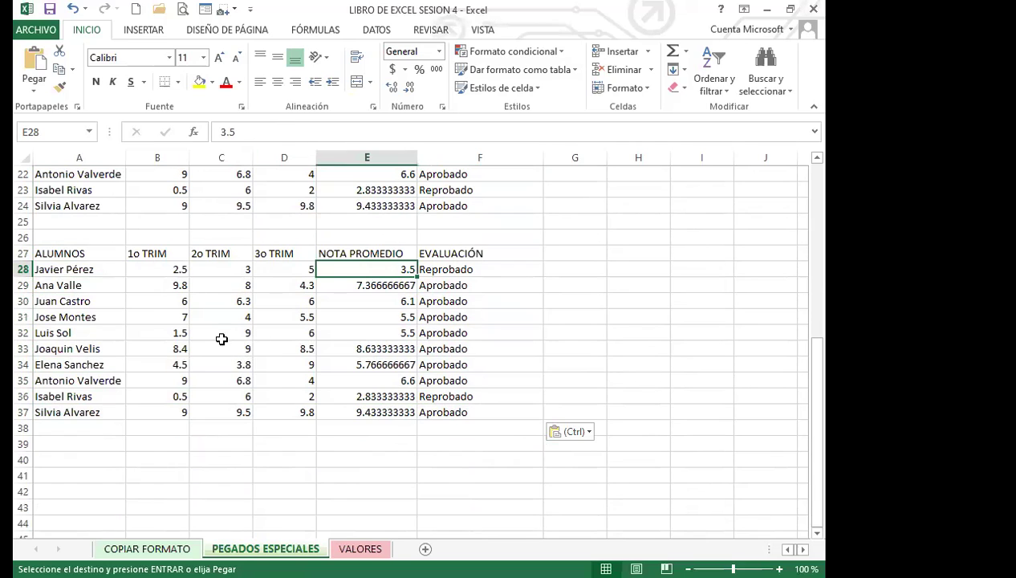
# Step: Inspect the contents of E30 and F30 in the values-only table
pyautogui.click(455, 301)
pyautogui.click(374, 302)
pyautogui.click(443, 299)
pyautogui.click(340, 303)
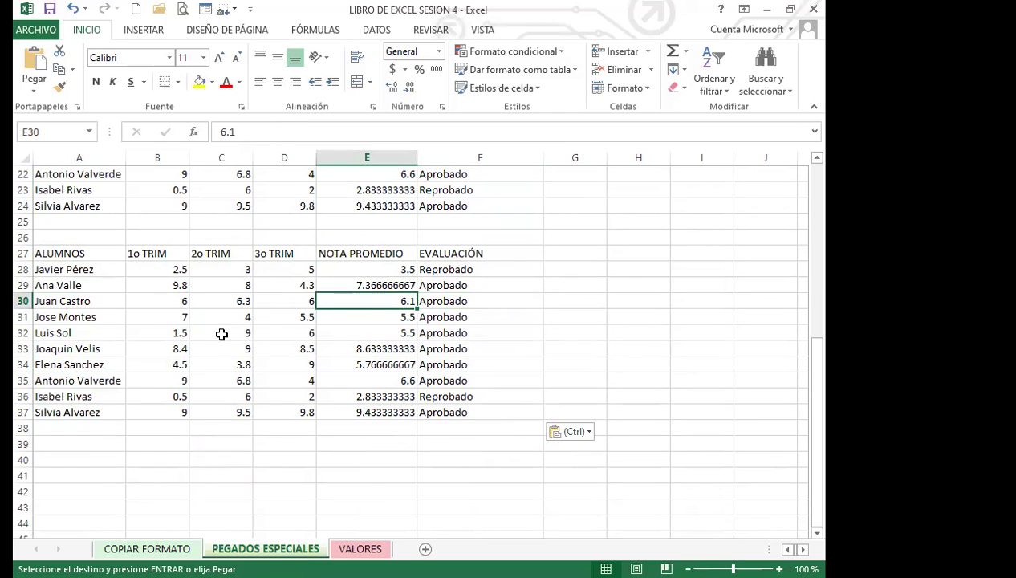
pyautogui.click(502, 298)
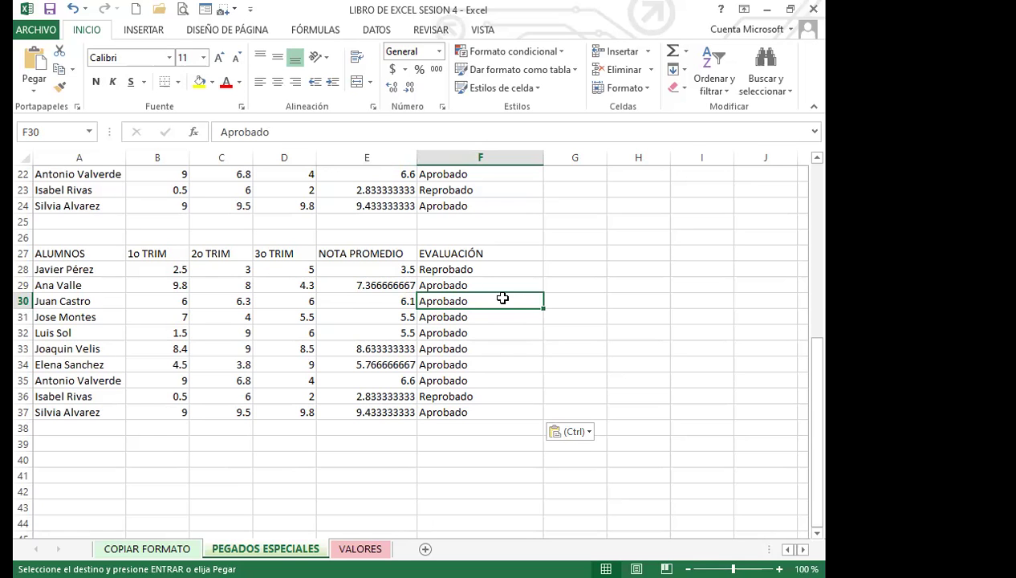
# Step: Paste only the copied grades table's formatting at cell A40 using Paste Special with the Formatos option
pyautogui.click(40, 460)
pyautogui.scroll(3, 73, 373)
pyautogui.scroll(4, 74, 373)
pyautogui.scroll(-8, 90, 490)
pyautogui.scroll(8, 85, 468)
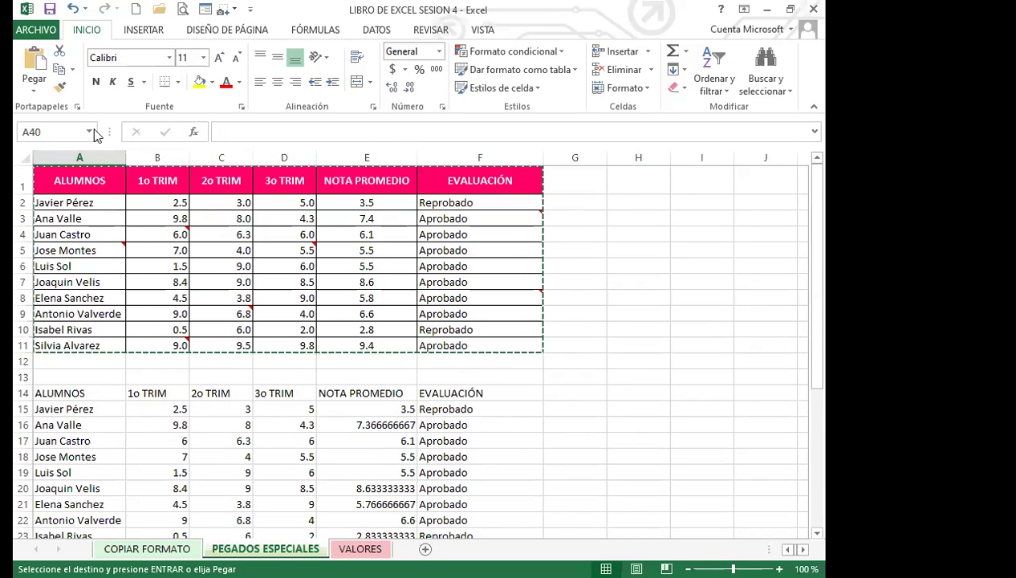
pyautogui.click(34, 90)
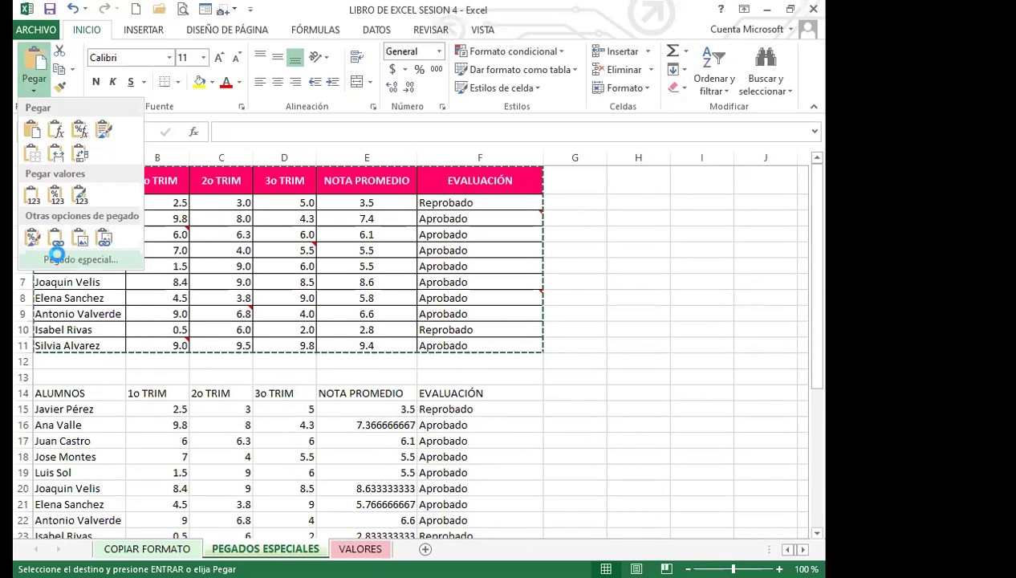
pyautogui.click(73, 258)
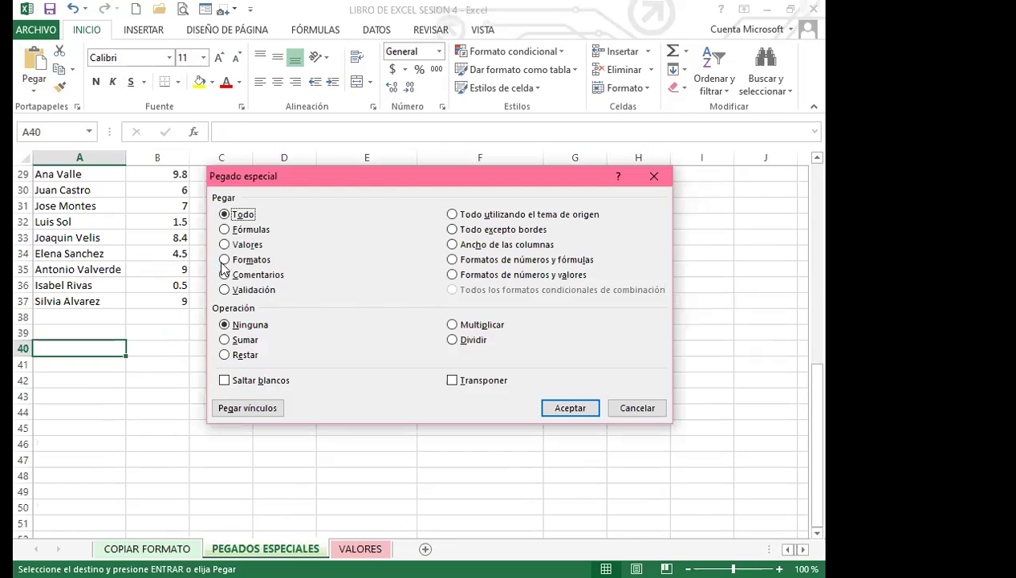
pyautogui.click(224, 260)
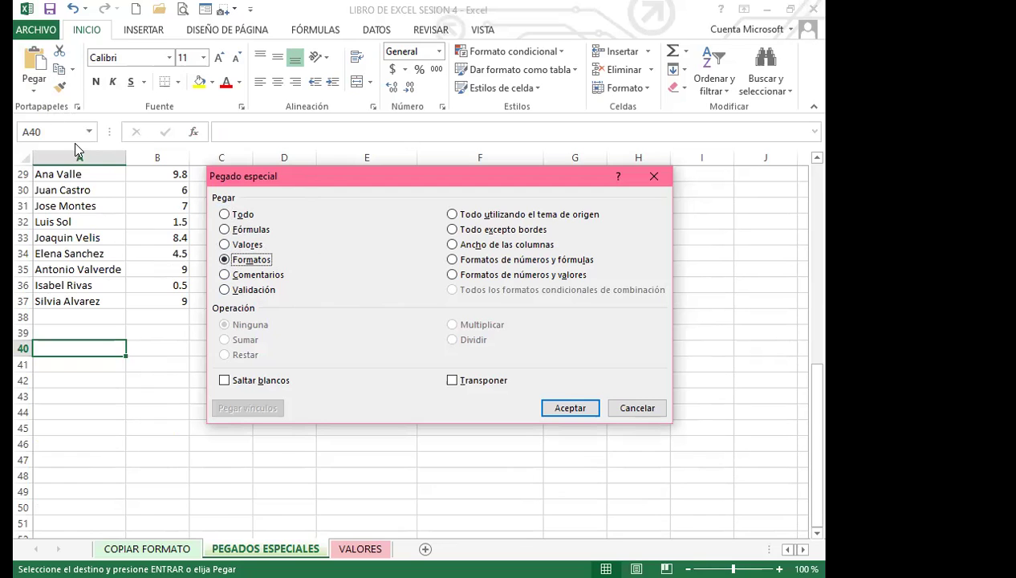
pyautogui.click(569, 408)
pyautogui.scroll(-3, 560, 409)
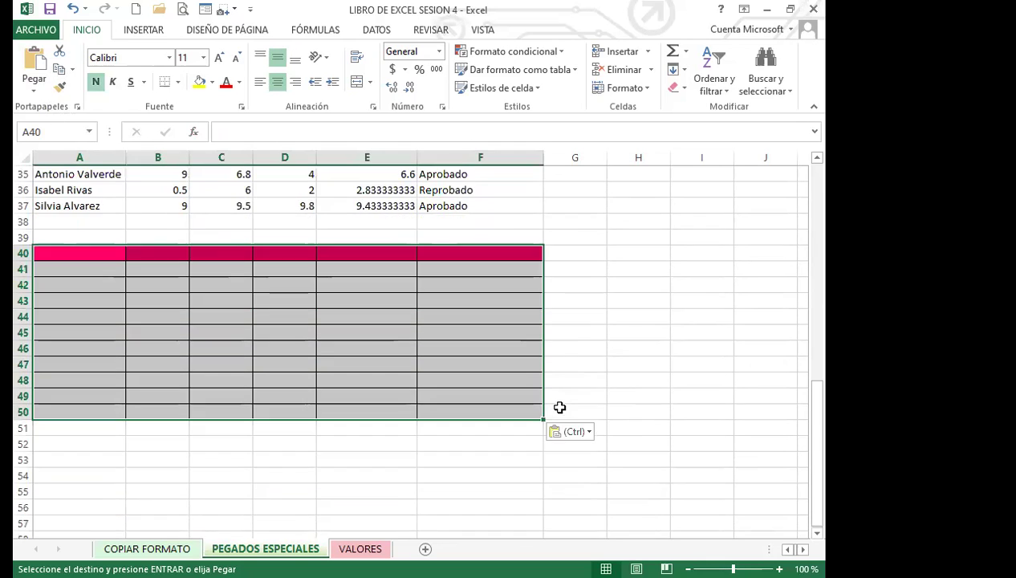
# Step: Enter a sample first name in header cell E40 of the format-only table
pyautogui.click(392, 425)
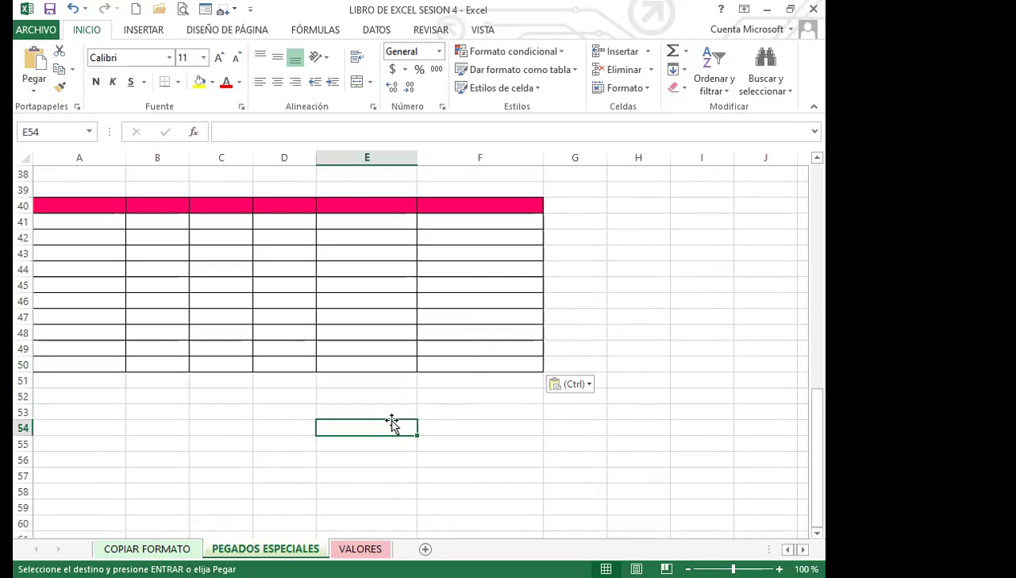
pyautogui.click(369, 205)
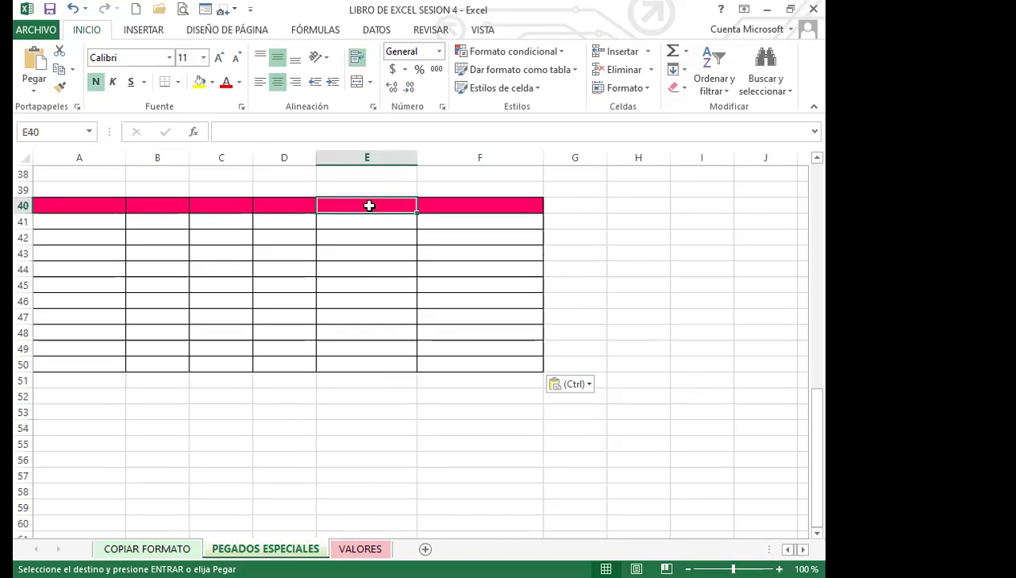
pyautogui.write('VANESSA')
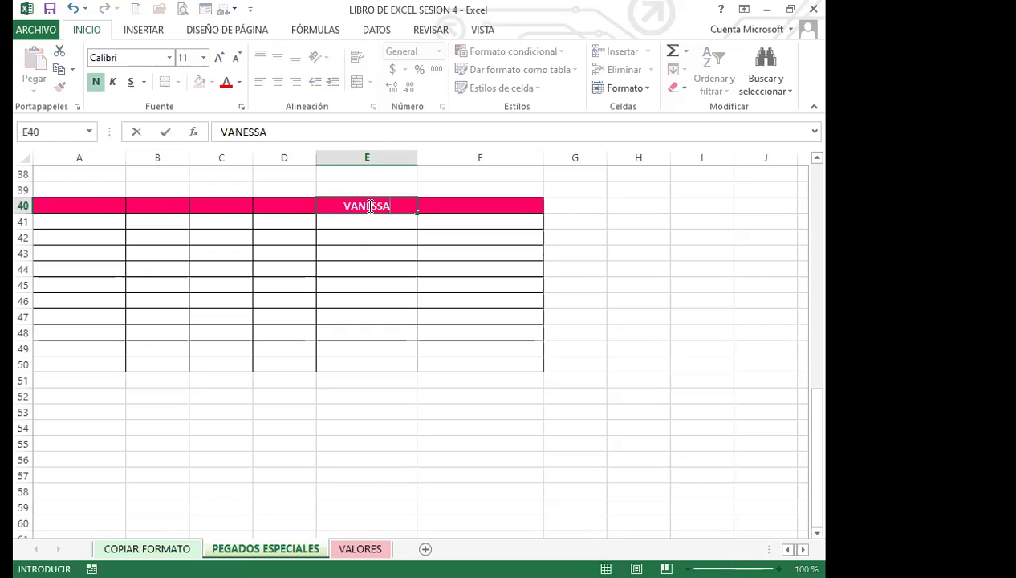
pyautogui.click(359, 250)
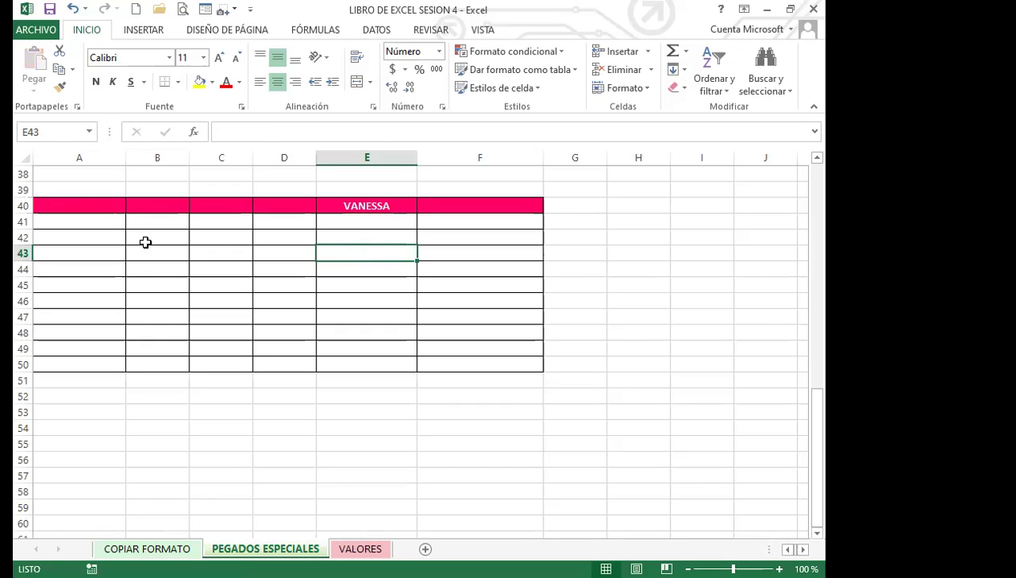
# Step: Examine the empty formatted cells of the format-only table A40:F50
pyautogui.moveTo(86, 207); pyautogui.dragTo(500, 360)
pyautogui.click(496, 353)
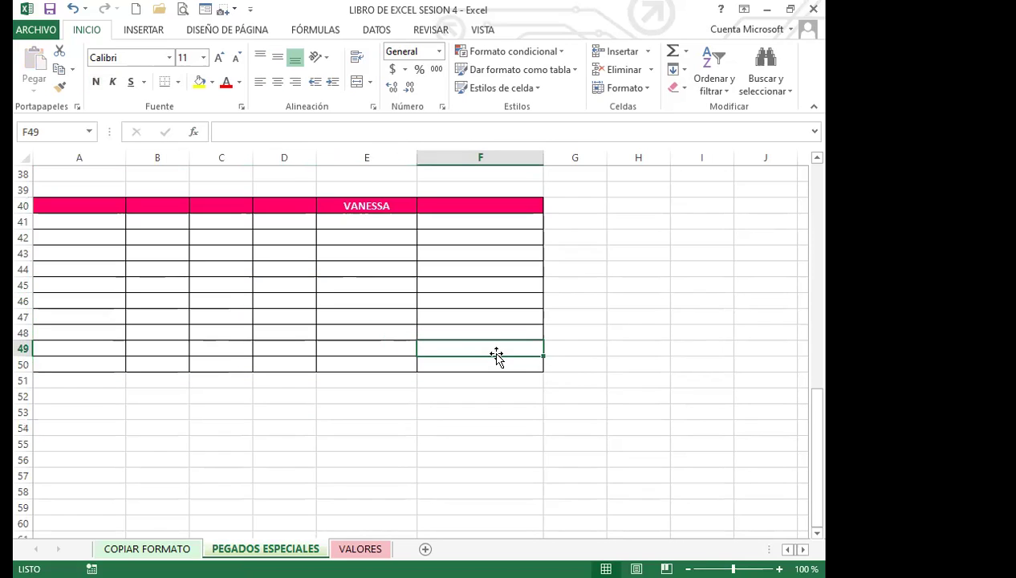
pyautogui.click(64, 212)
pyautogui.click(64, 211)
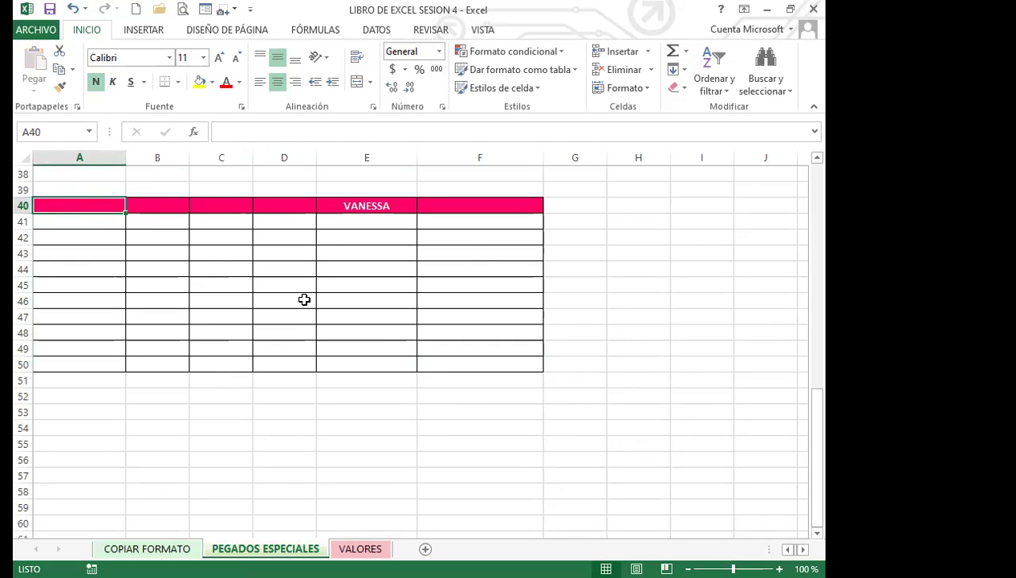
pyautogui.click(242, 319)
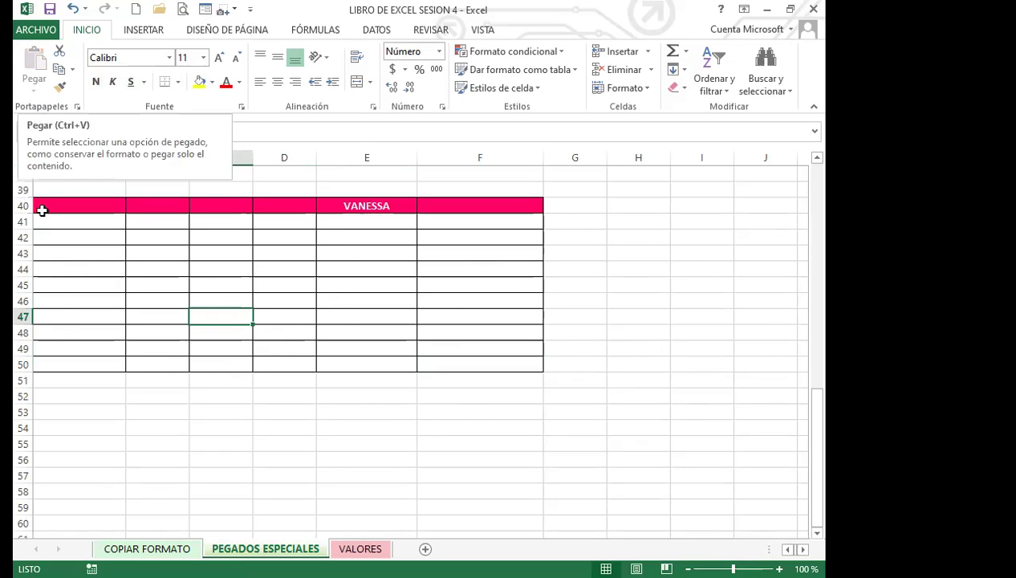
pyautogui.click(222, 268)
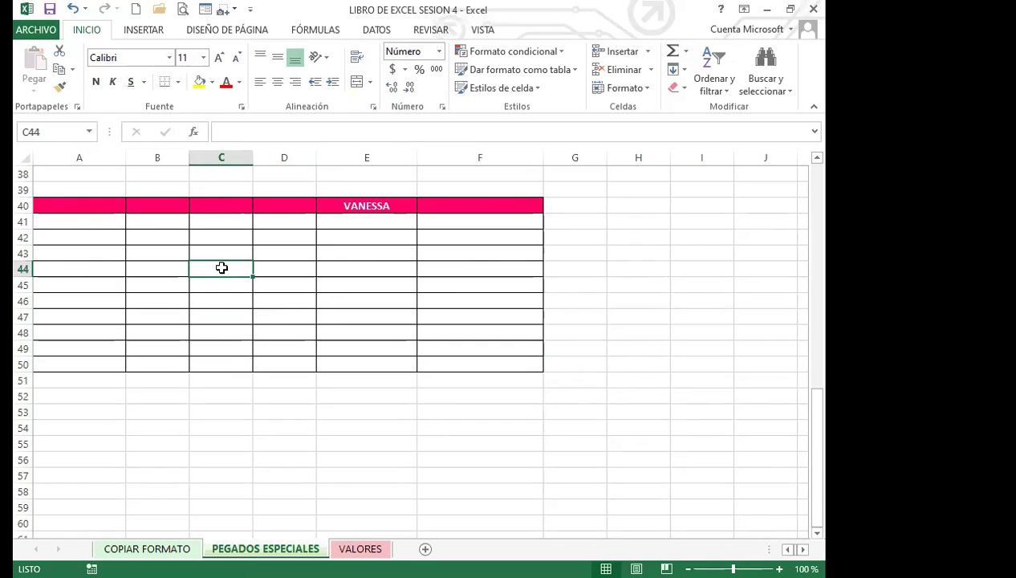
# Step: Copy the original formatted grades table in A1:F11 again
pyautogui.scroll(12, 105, 399)
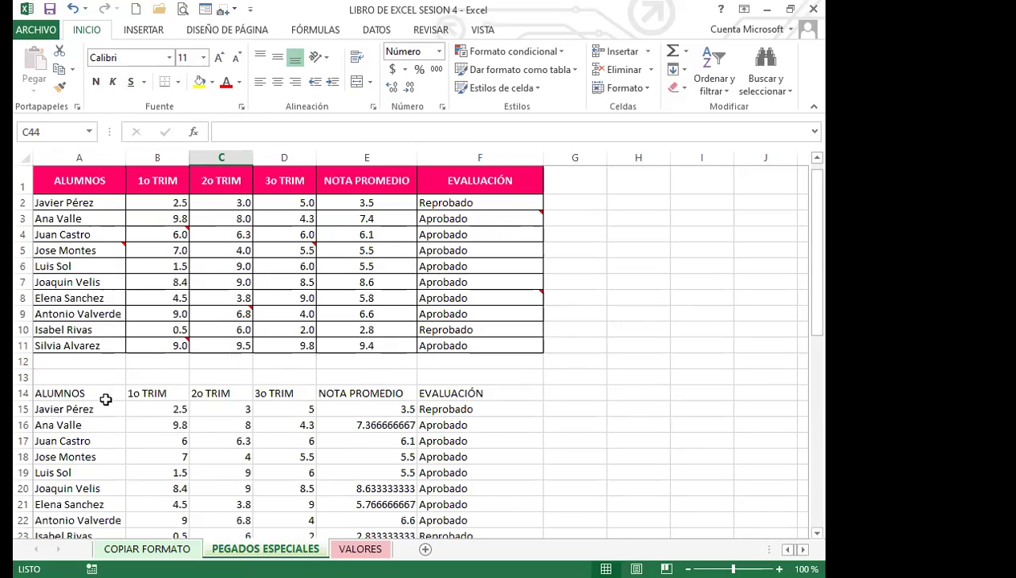
pyautogui.moveTo(56, 175); pyautogui.dragTo(507, 343)
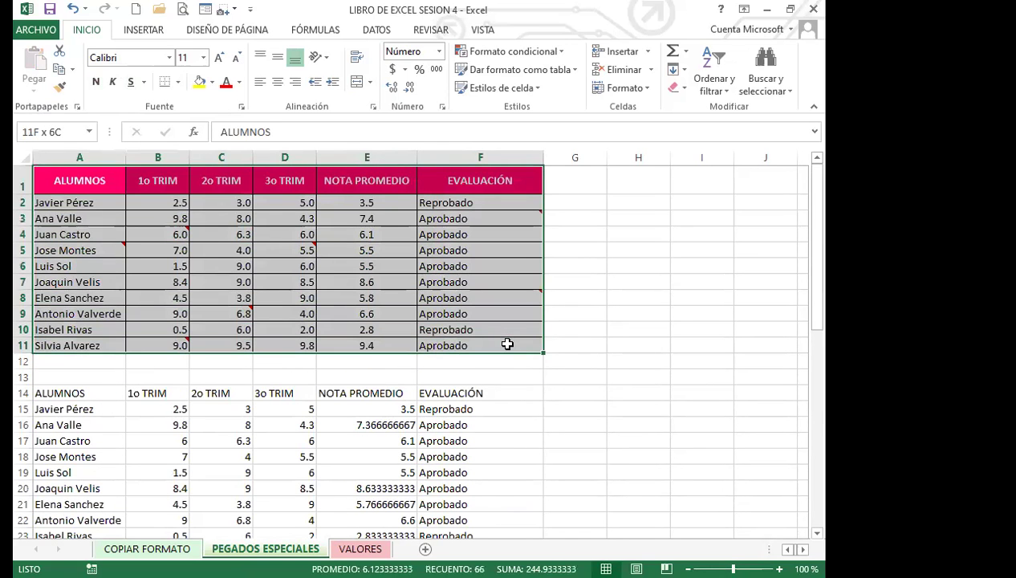
pyautogui.click(60, 69)
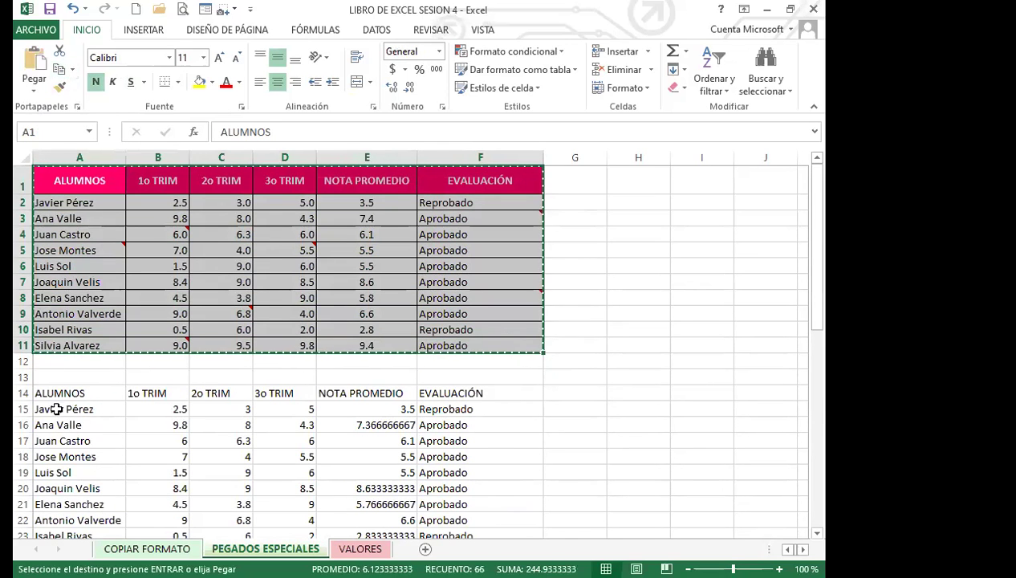
# Step: Paste only the table's comments at cell A53 using Paste Special with the Comentarios option
pyautogui.scroll(-12, 69, 434)
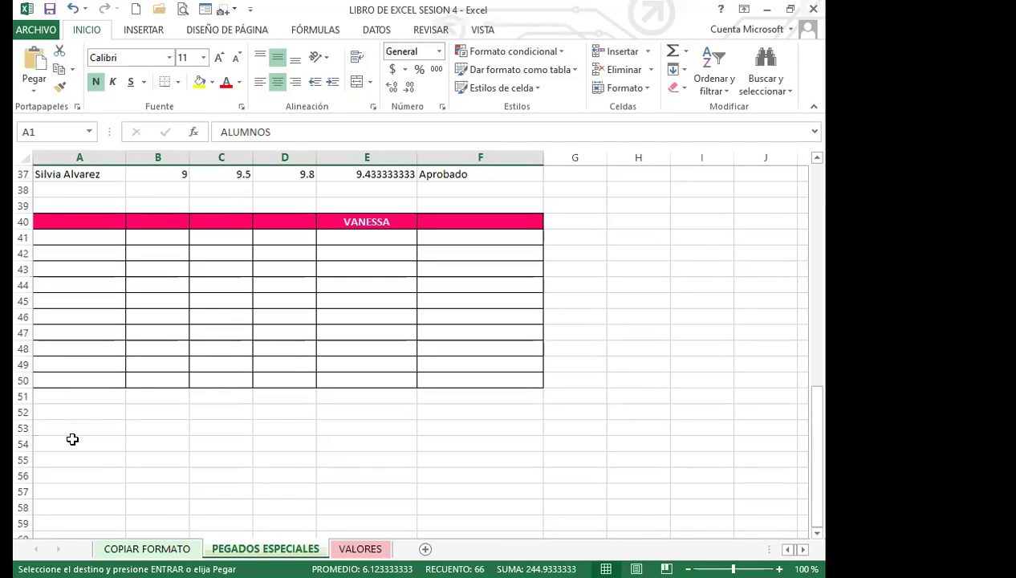
pyautogui.click(70, 428)
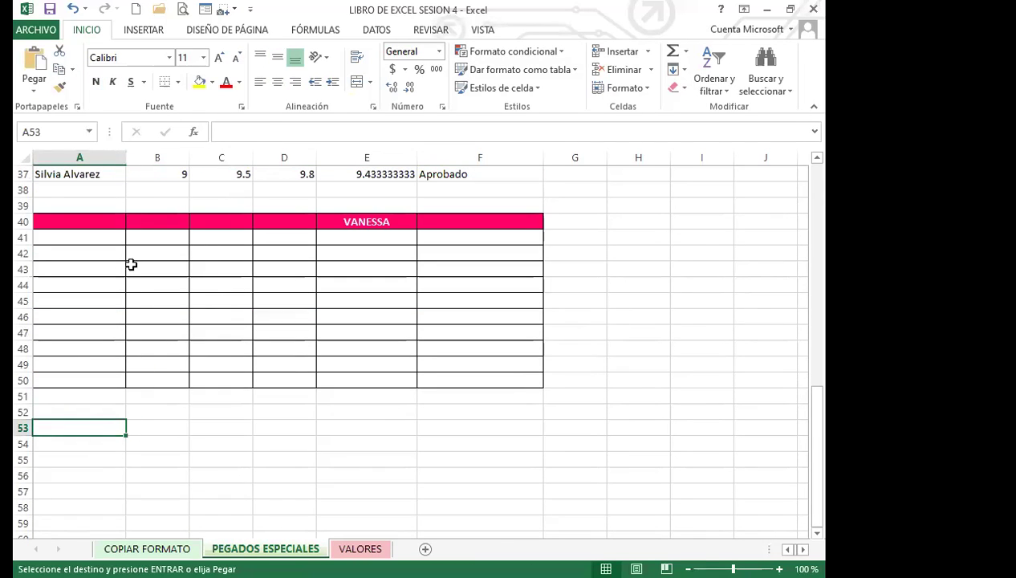
pyautogui.click(34, 92)
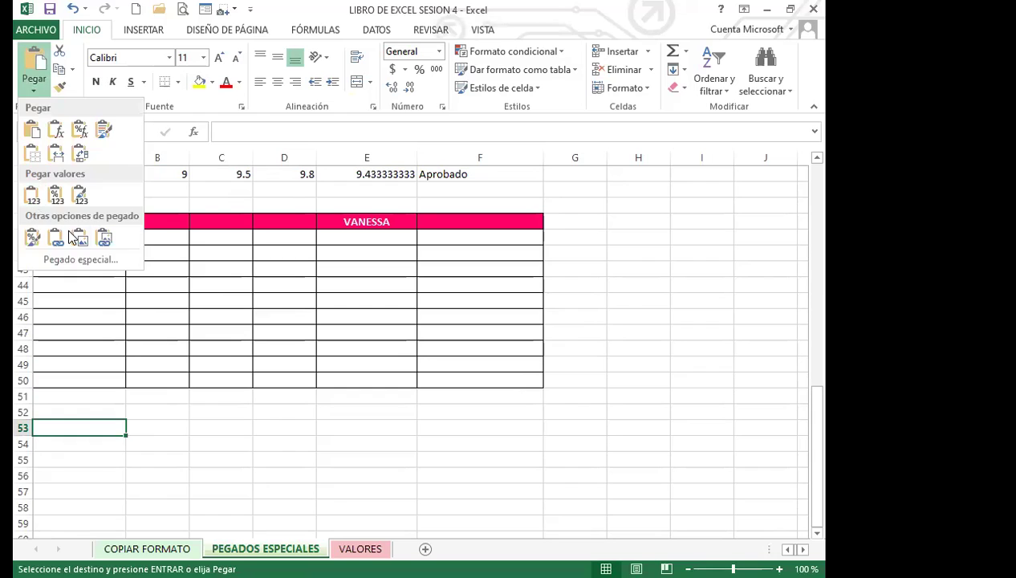
pyautogui.click(80, 259)
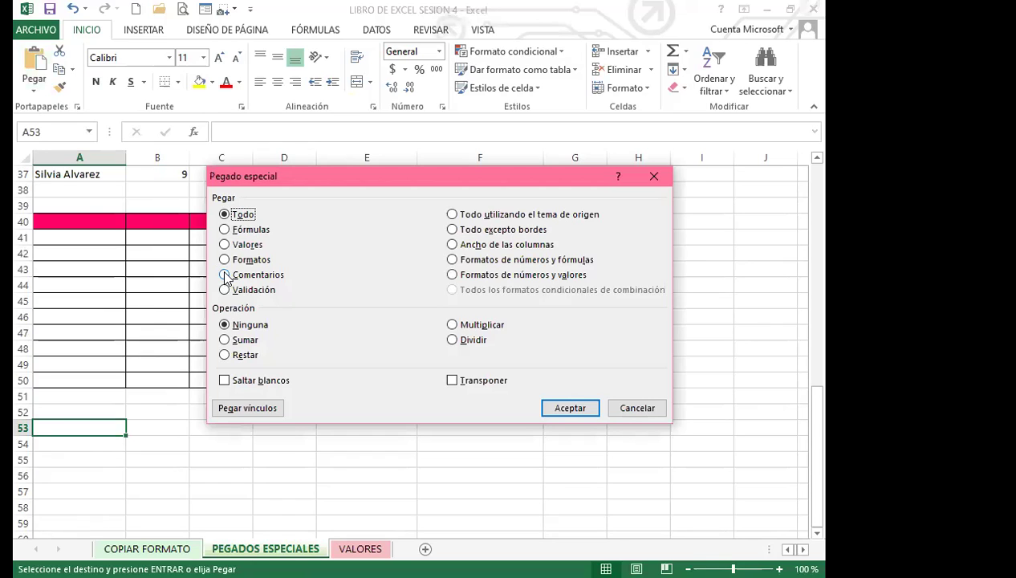
pyautogui.click(226, 275)
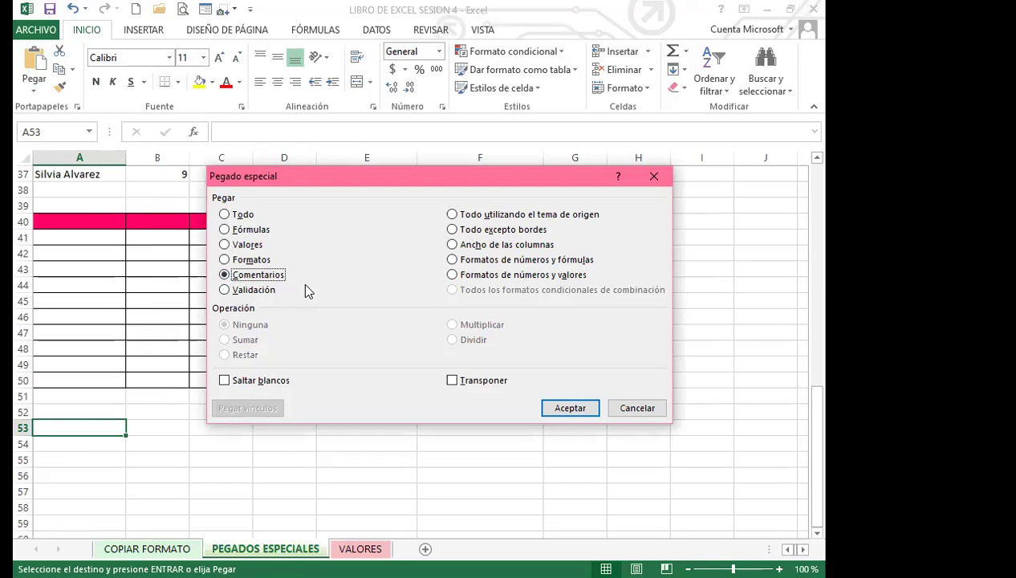
pyautogui.click(585, 411)
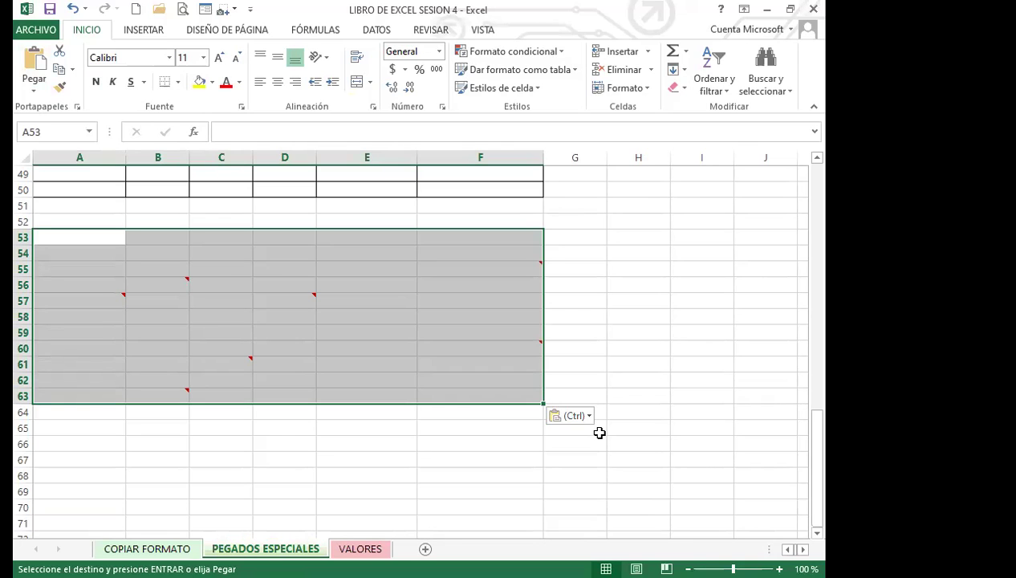
# Step: Check the pasted comments in the marked cells of A53:F63, including F55, F60, D57, A57, B56, B63 and C61
pyautogui.click(493, 267)
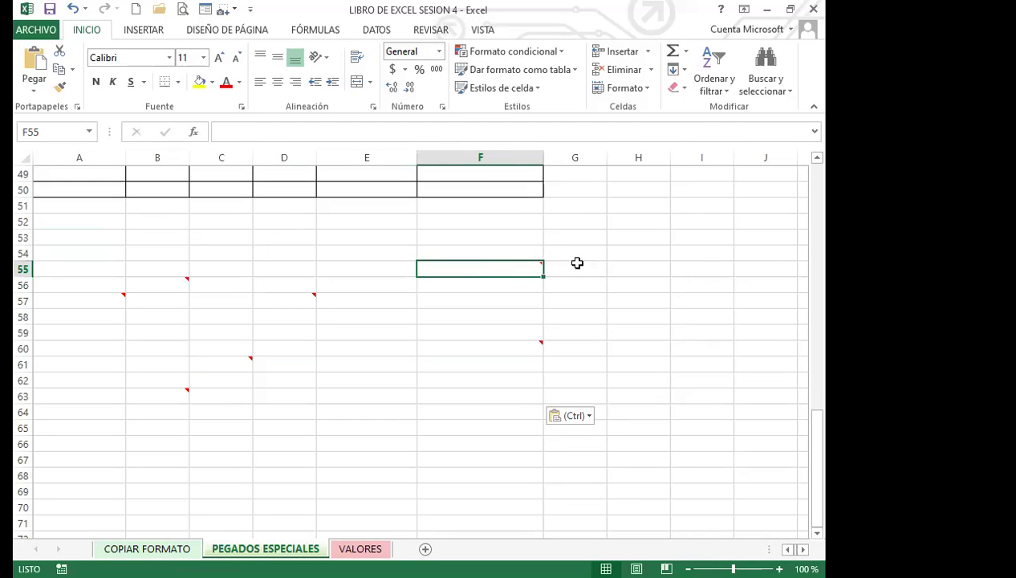
pyautogui.moveTo(504, 351)
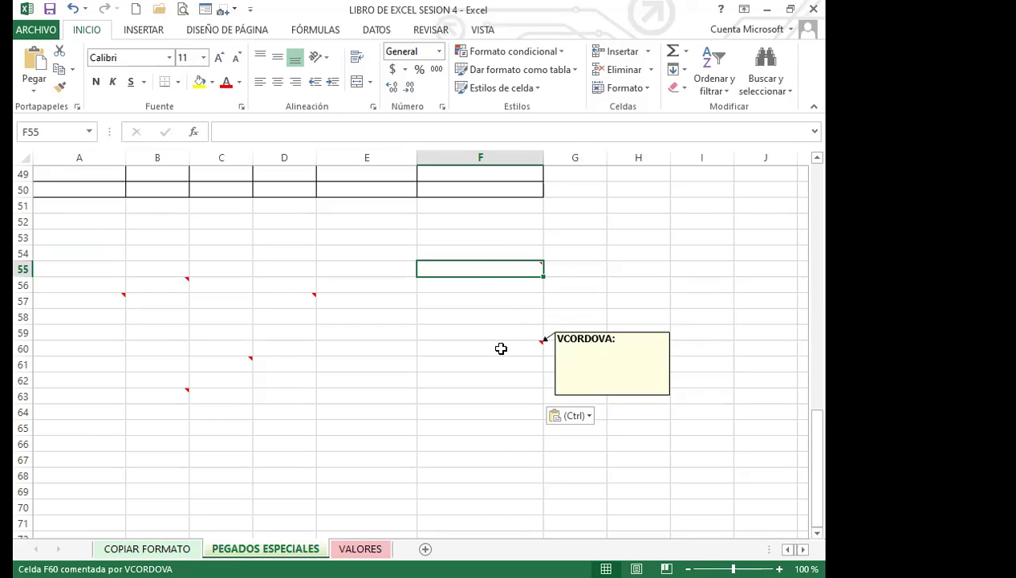
pyautogui.click(285, 303)
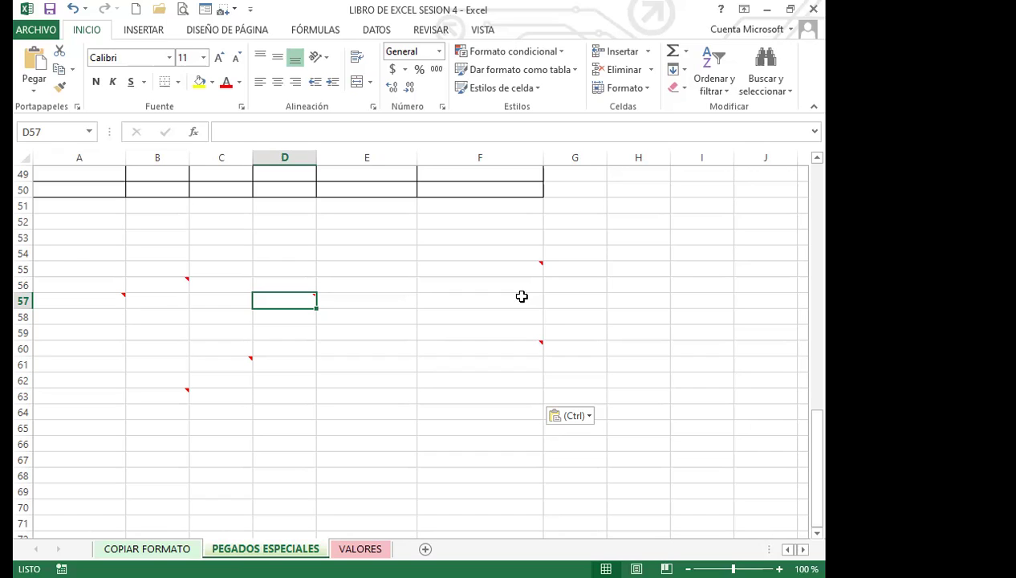
pyautogui.click(91, 302)
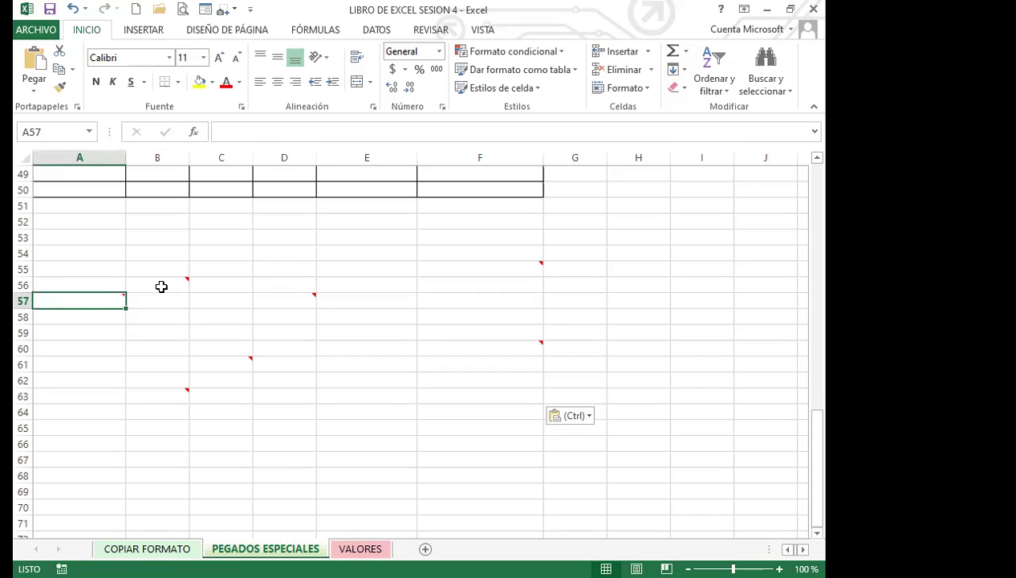
pyautogui.click(162, 287)
pyautogui.click(169, 365)
pyautogui.click(163, 398)
pyautogui.click(233, 364)
pyautogui.click(280, 307)
pyautogui.click(461, 271)
pyautogui.click(457, 351)
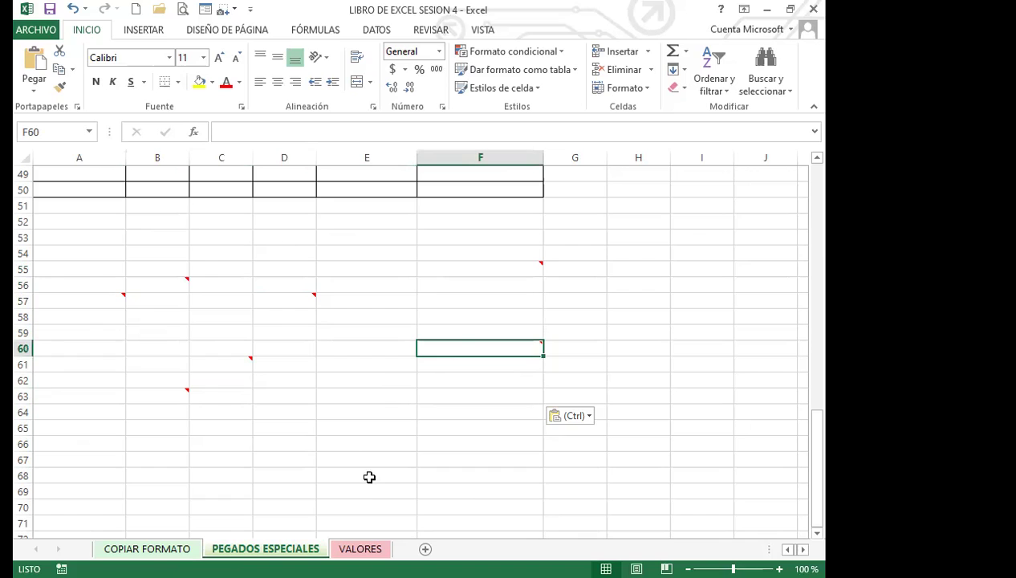
# Step: Review the Paste Special options for cell A66, including Validación, without pasting anything
pyautogui.click(35, 94)
pyautogui.click(48, 438)
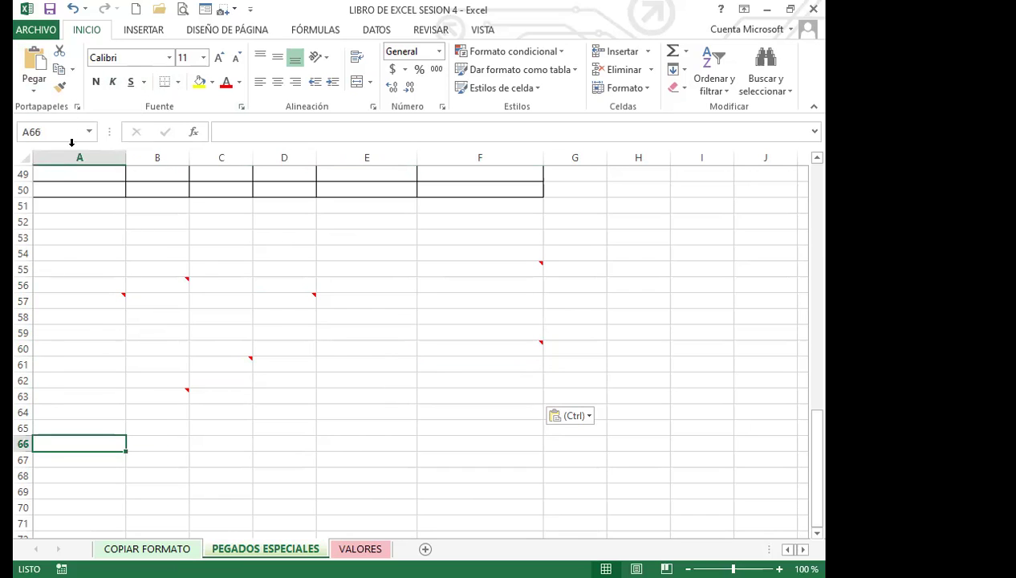
pyautogui.click(35, 94)
pyautogui.click(59, 258)
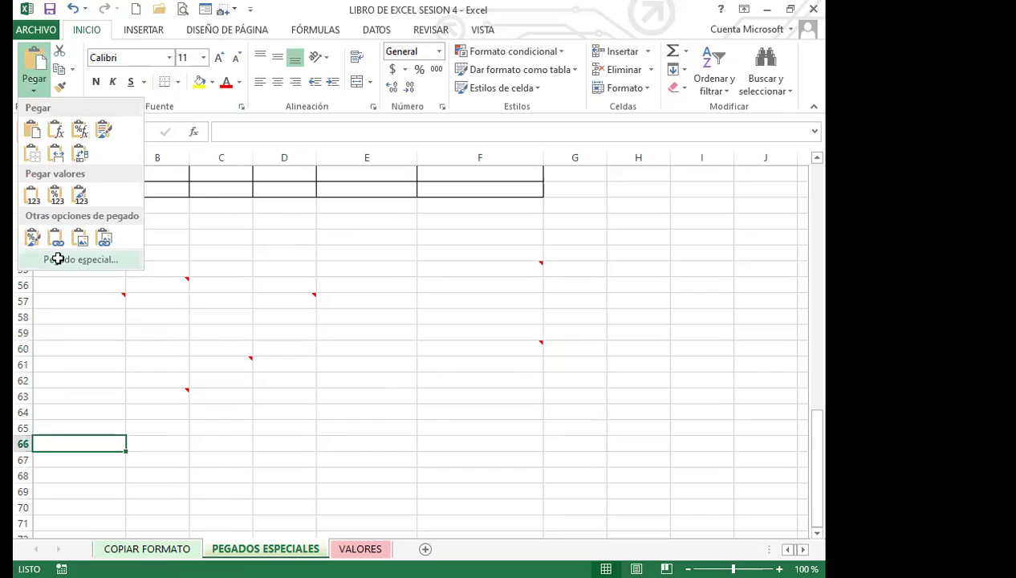
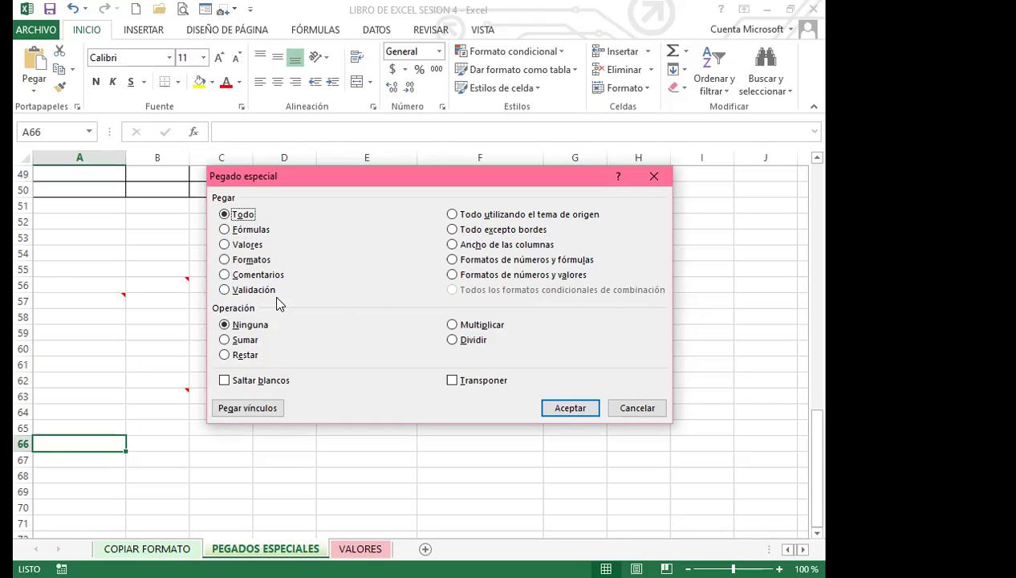
pyautogui.click(653, 176)
# Step: Return to the original grades table, select cell B13 and clear the table's copy marquee
pyautogui.scroll(11, 205, 377)
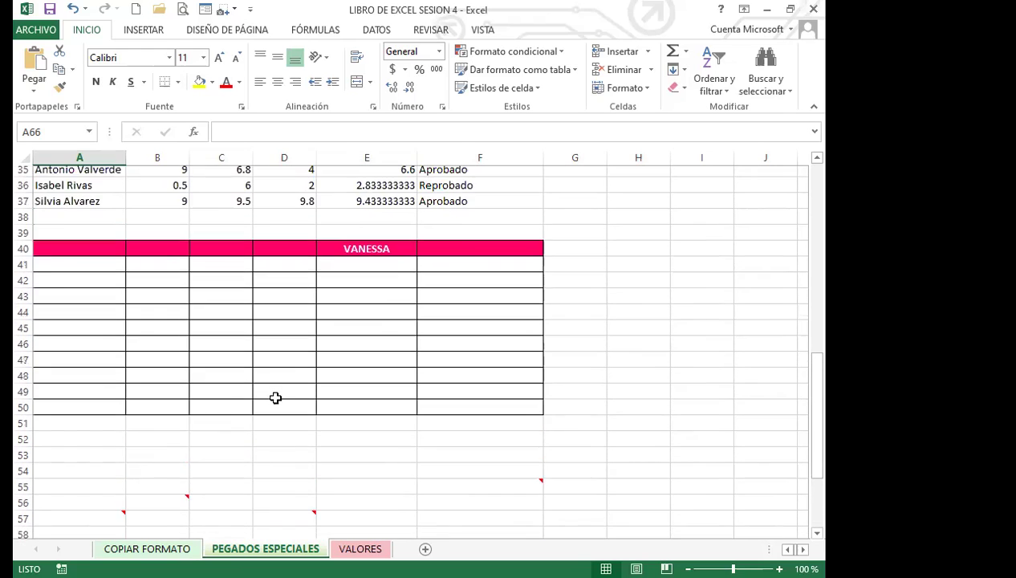
pyautogui.scroll(5, 291, 399)
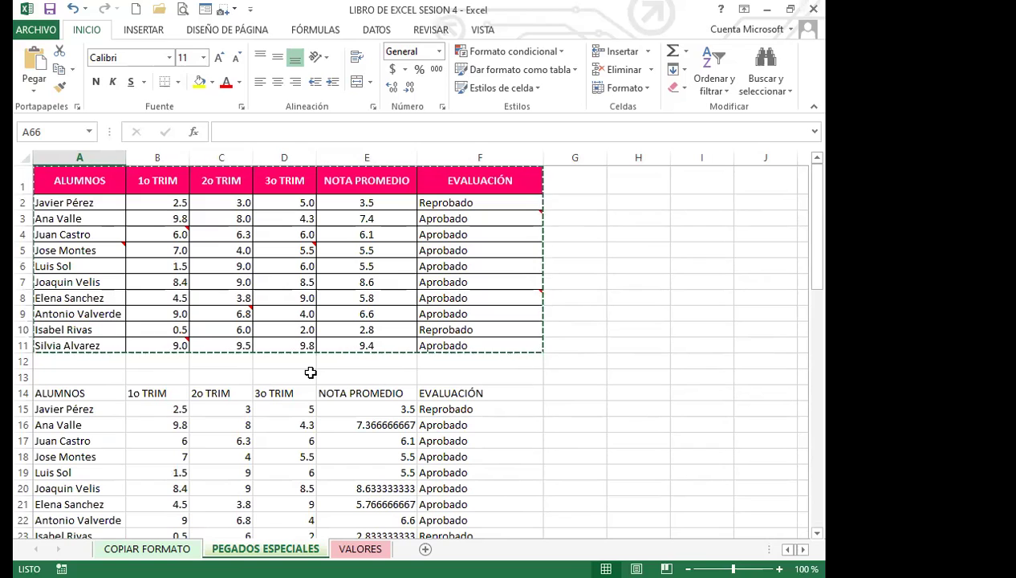
pyautogui.click(157, 375)
pyautogui.press('Escape')
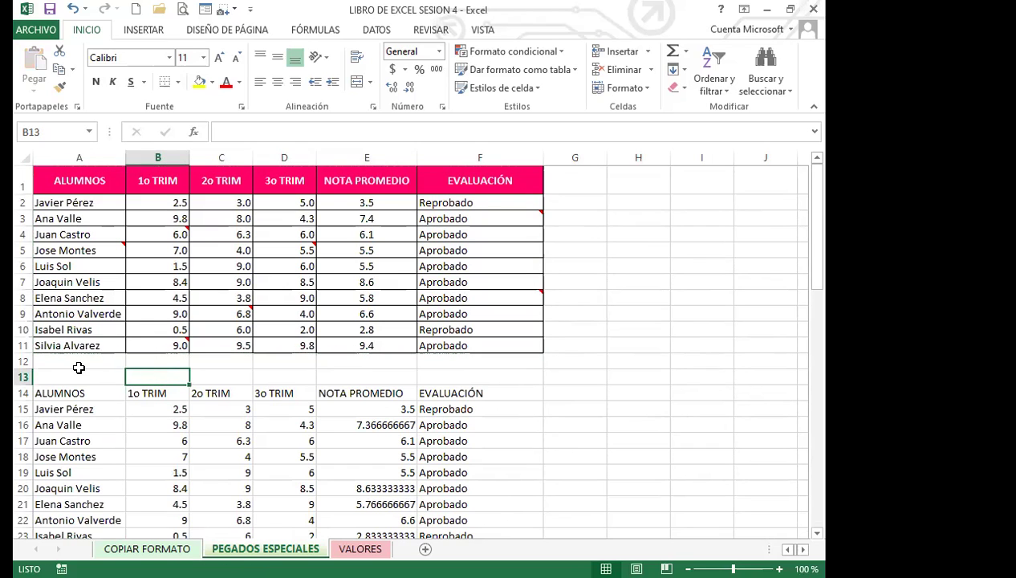
# Step: Copy the ALUMNOS header from A1 and paste it into cell H1
pyautogui.click(79, 366)
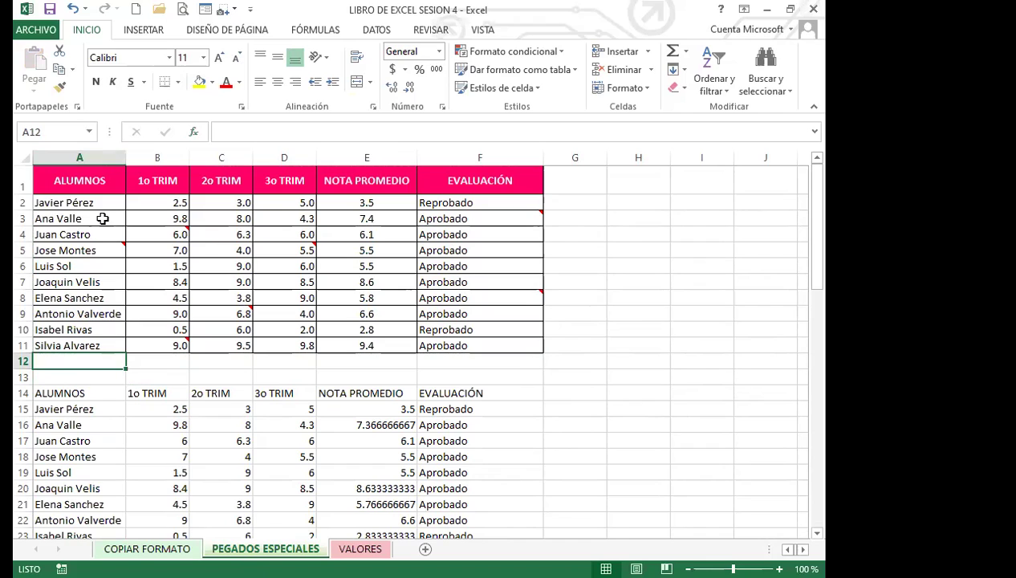
pyautogui.click(103, 187)
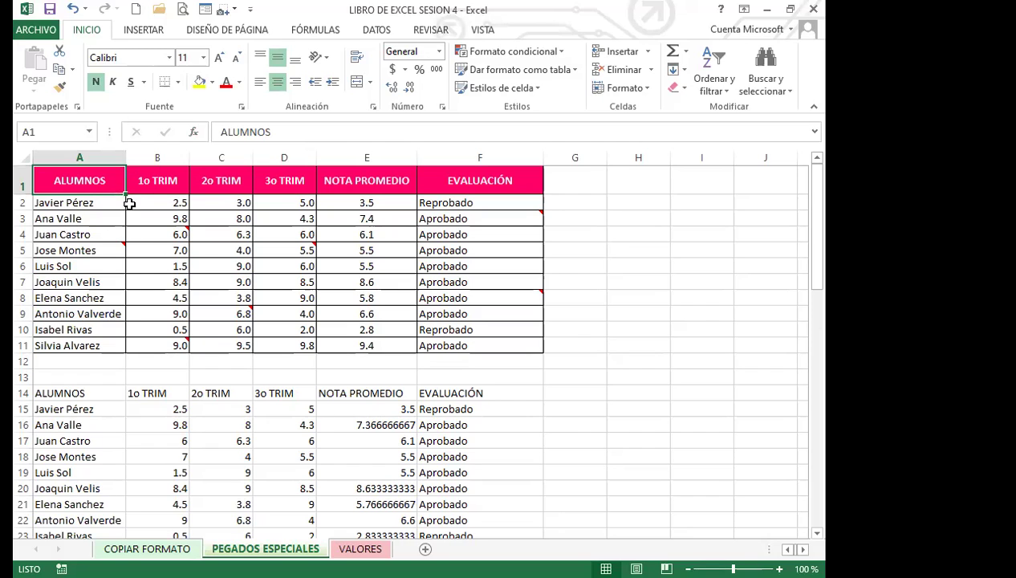
pyautogui.click(66, 71)
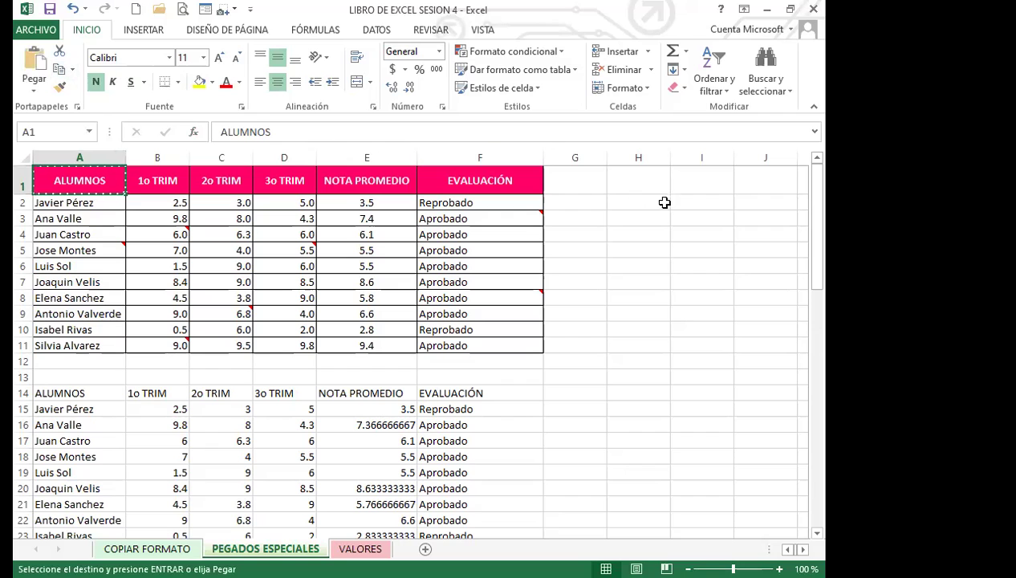
pyautogui.click(642, 181)
pyautogui.click(34, 72)
# Step: Copy the first student's name from A2 and paste it into cell I1 beside the copied header
pyautogui.click(65, 202)
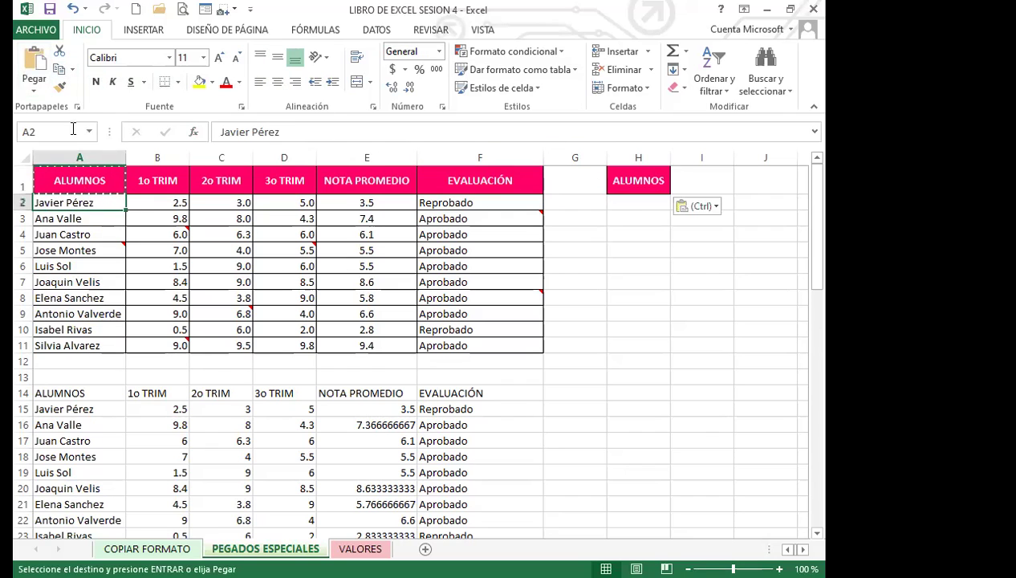
pyautogui.click(60, 70)
pyautogui.click(698, 183)
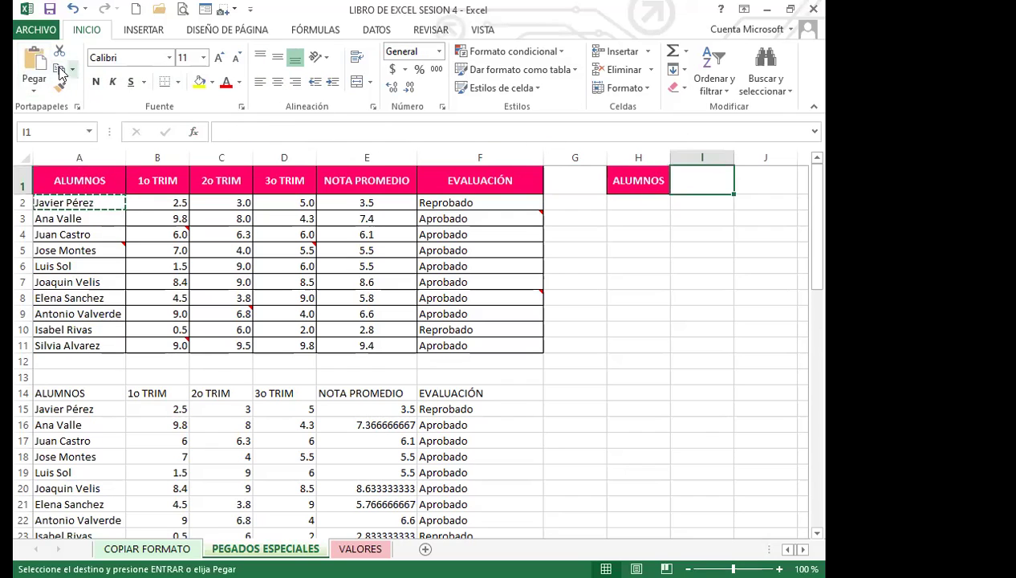
pyautogui.click(34, 64)
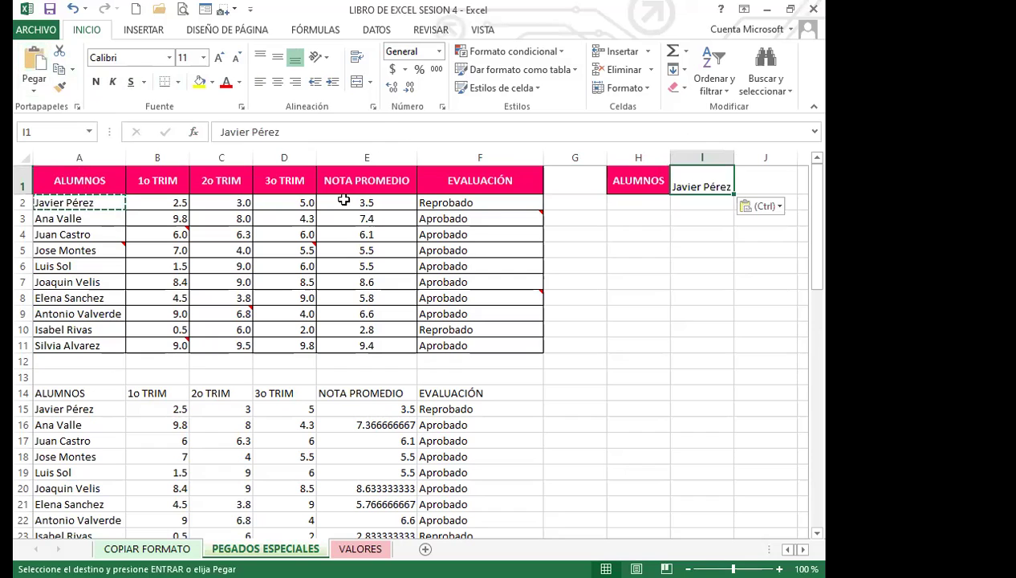
pyautogui.click(640, 201)
# Step: Delete columns H and I with the manually copied cells
pyautogui.click(638, 157)
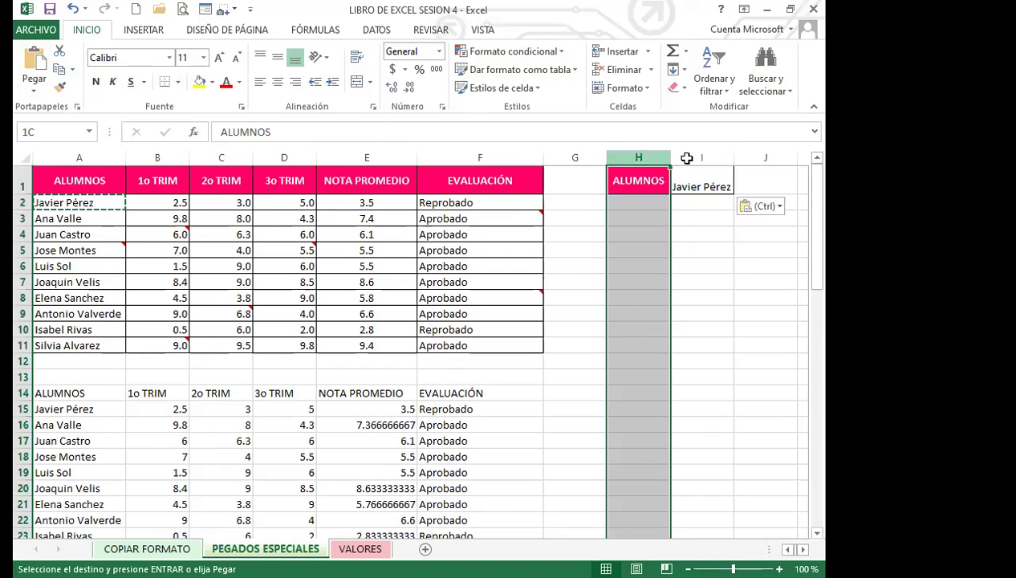
pyautogui.click(618, 70)
pyautogui.click(572, 279)
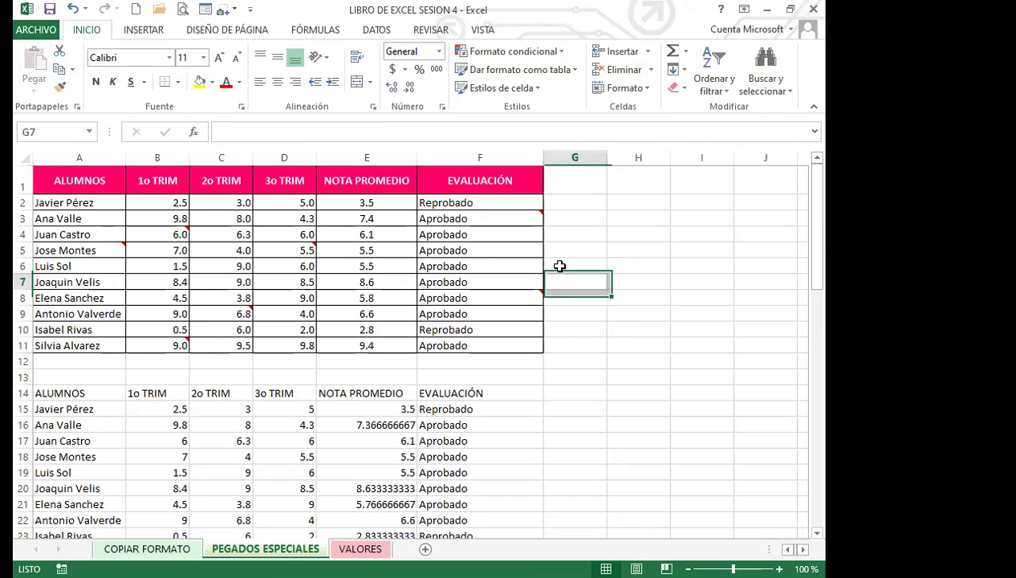
pyautogui.click(571, 249)
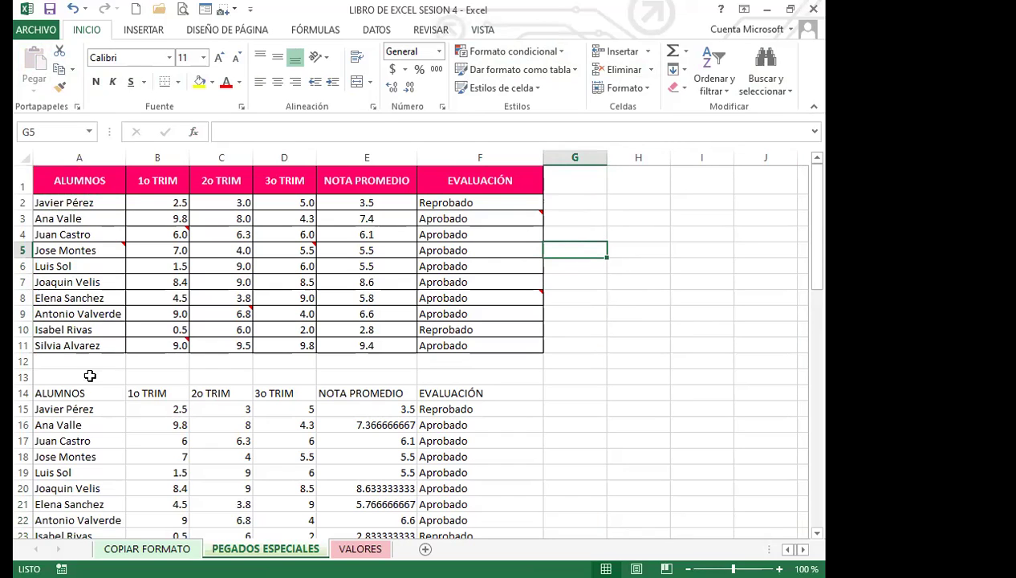
# Step: Copy the ALUMNOS column A1:A11 and paste it as a row starting at A67 using Paste Special with the Transponer option
pyautogui.moveTo(92, 180); pyautogui.dragTo(78, 339)
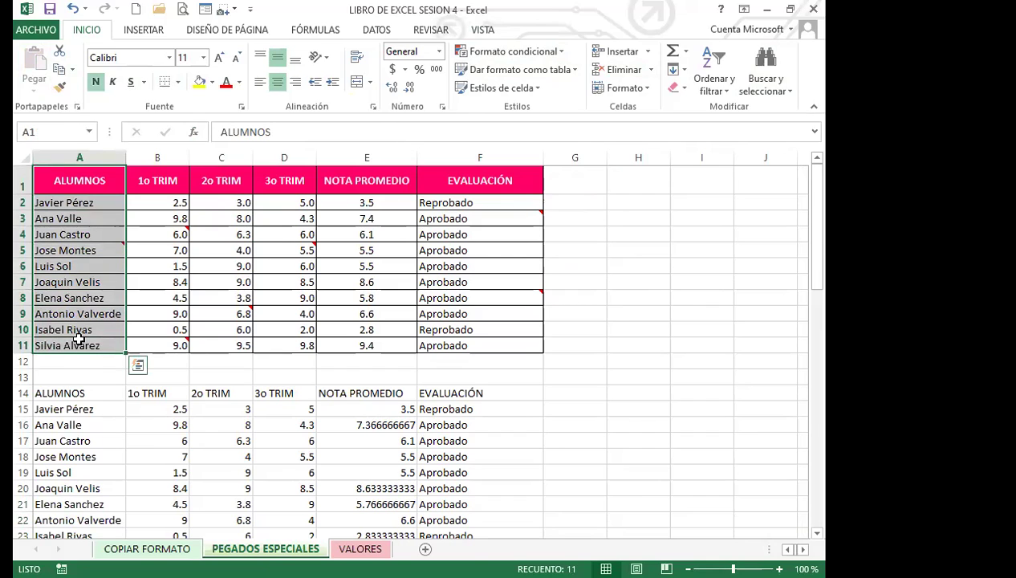
pyautogui.click(59, 63)
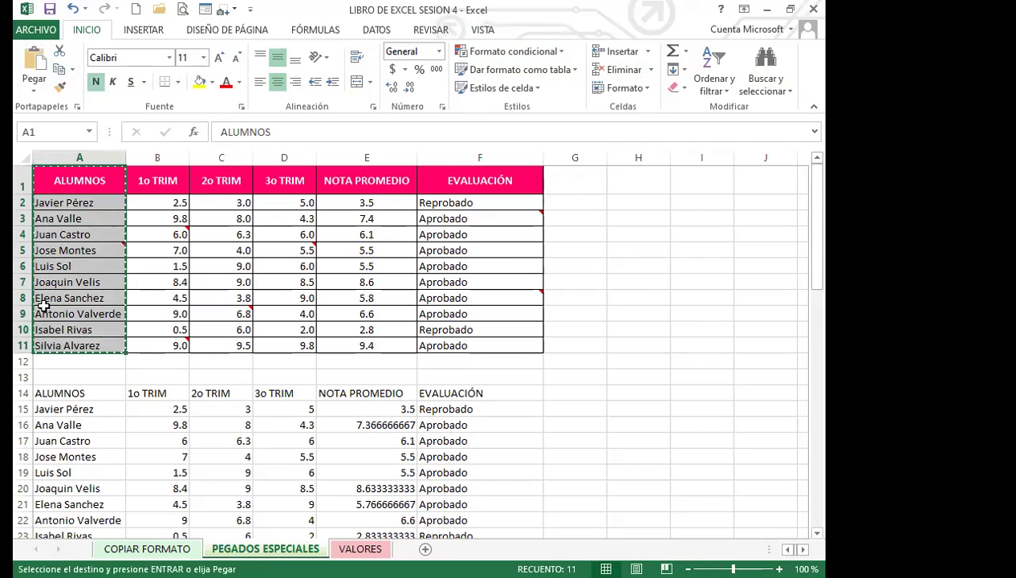
pyautogui.scroll(-14, 67, 462)
pyautogui.scroll(-5, 70, 358)
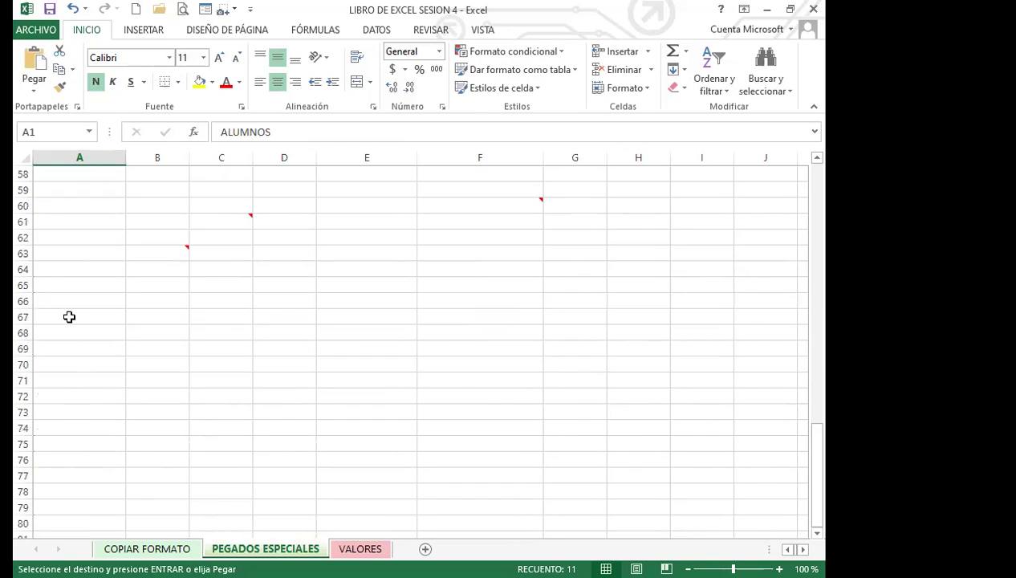
pyautogui.click(69, 317)
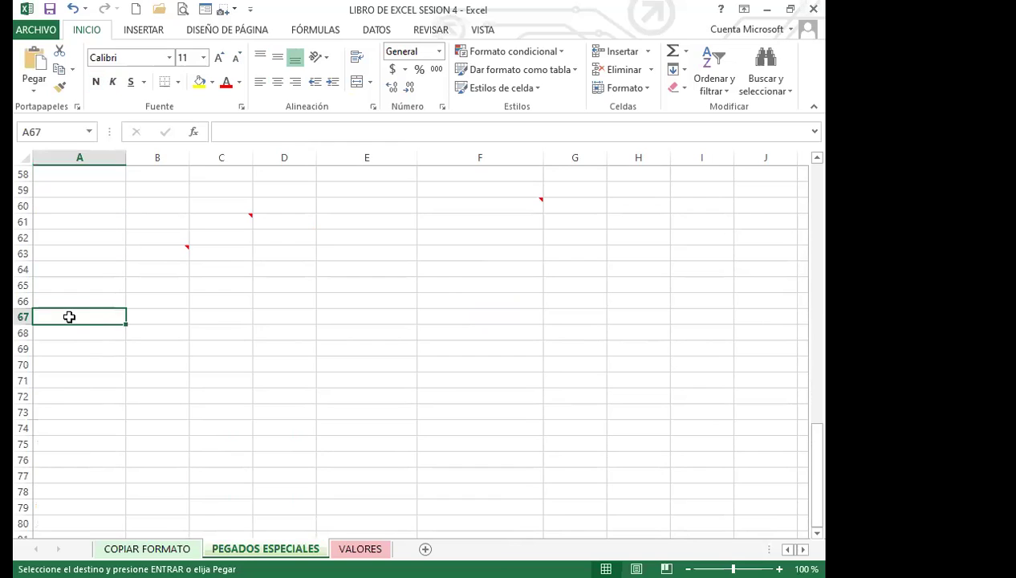
pyautogui.click(32, 89)
pyautogui.click(66, 259)
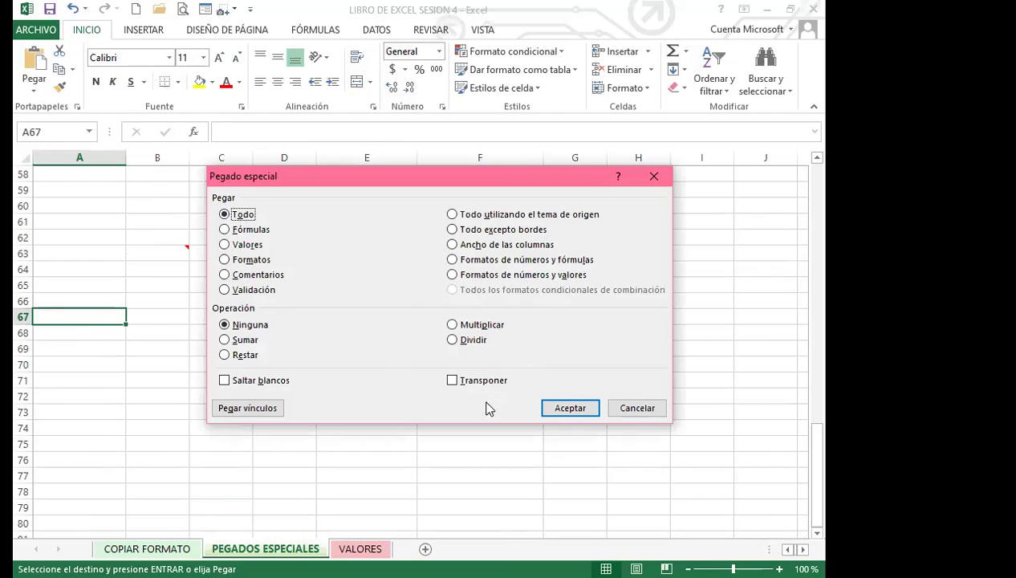
pyautogui.click(452, 380)
pyautogui.click(568, 410)
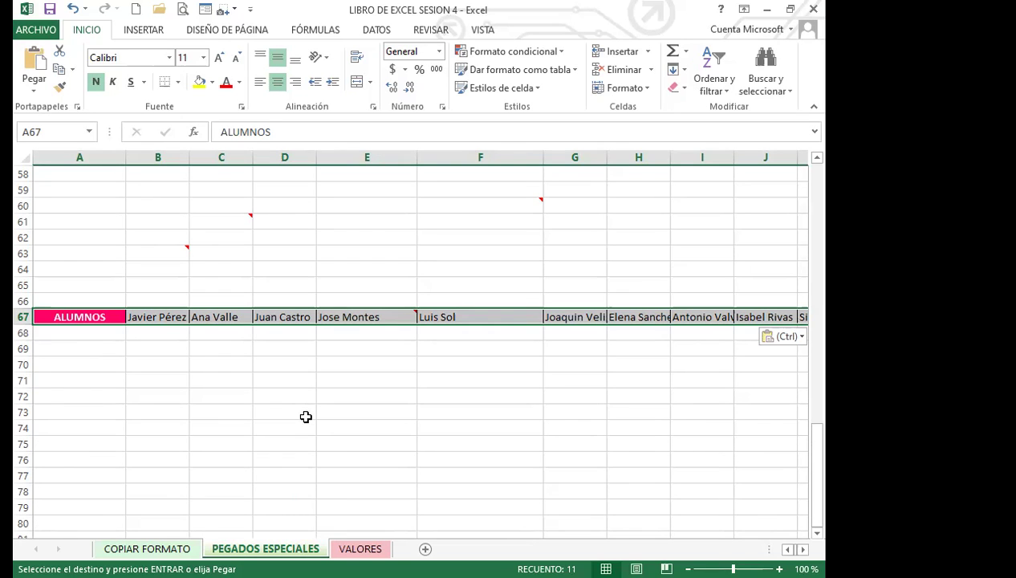
# Step: Enter the sample numbers 11, 1 and 25 in cells E69 to E71
pyautogui.click(366, 352)
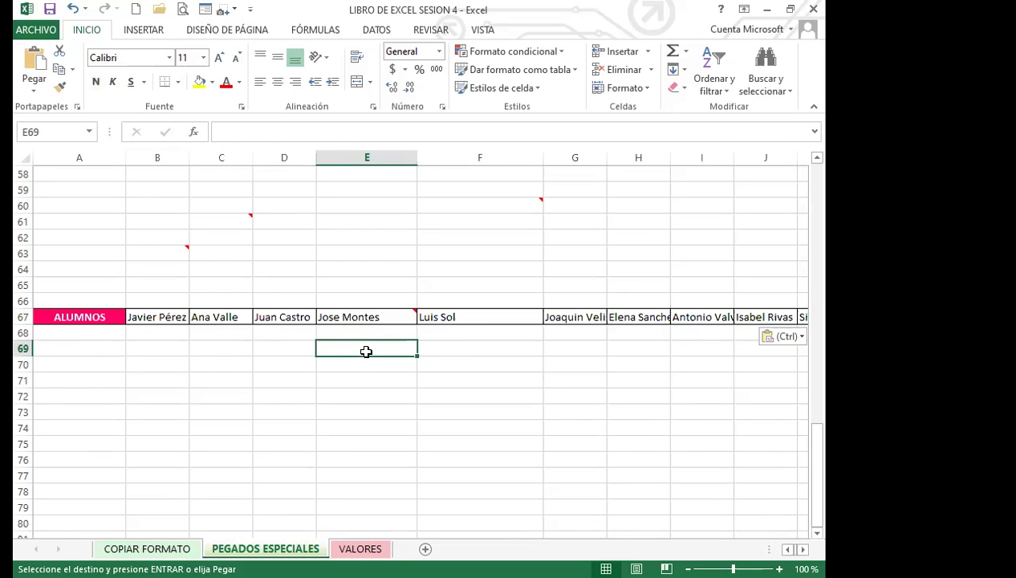
pyautogui.write('11')
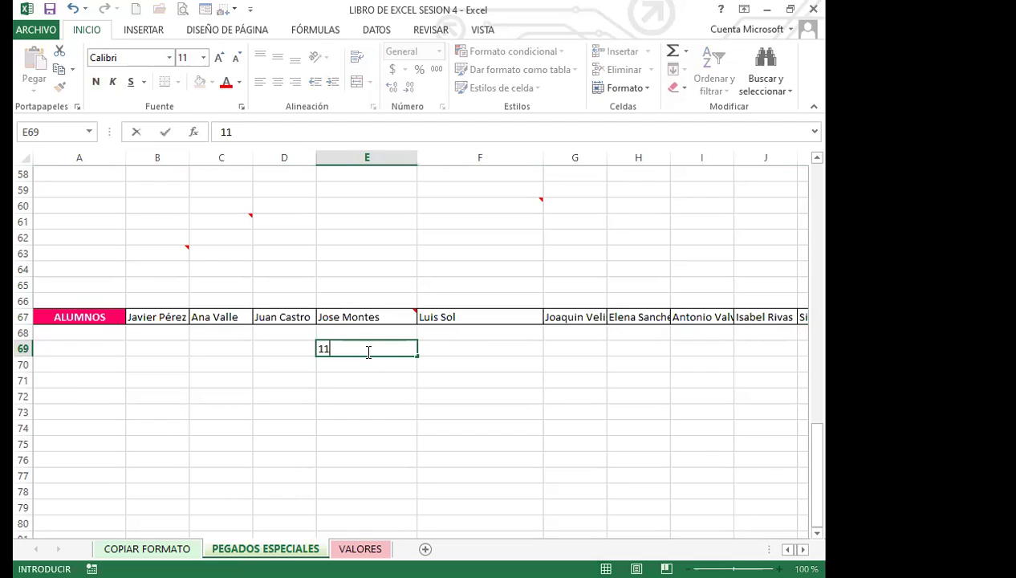
pyautogui.press('Return')
pyautogui.write('1')
pyautogui.press('Return')
pyautogui.write('25')
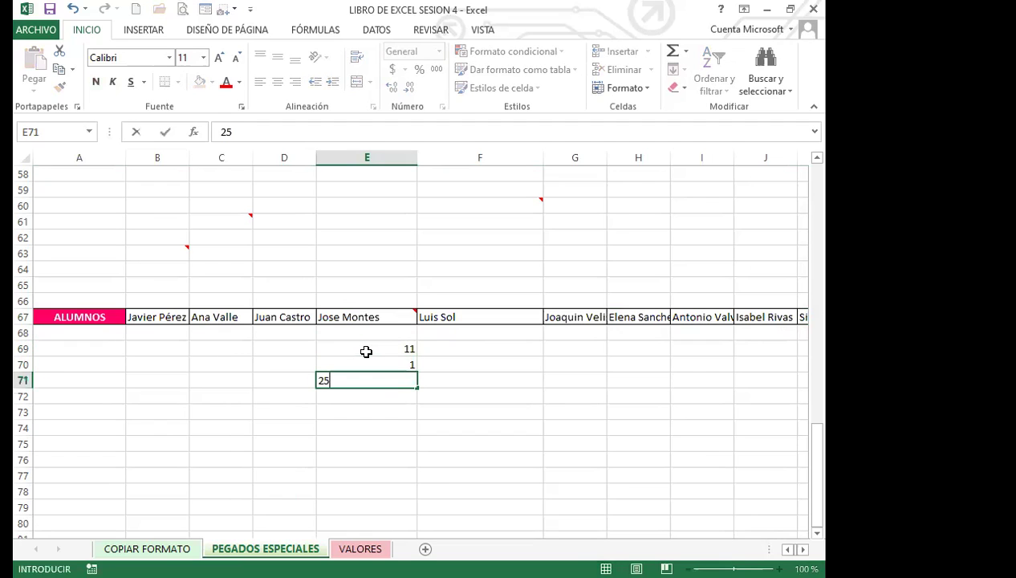
pyautogui.press('Return')
# Step: Copy the numbers in E69:E71 and paste them as a row starting at G69 using Paste Special with Transponer
pyautogui.moveTo(366, 352); pyautogui.dragTo(366, 379)
pyautogui.click(61, 71)
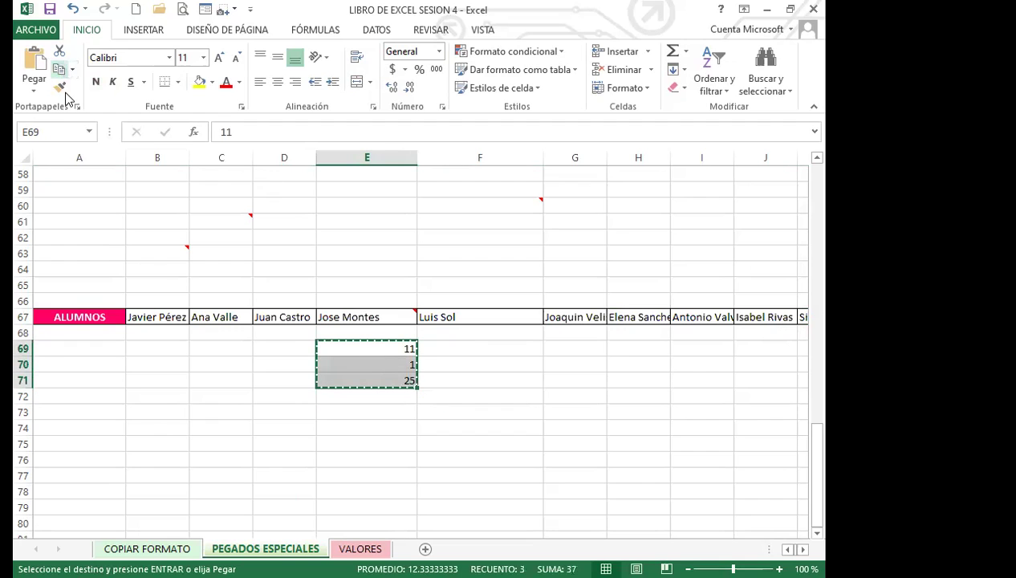
pyautogui.click(569, 348)
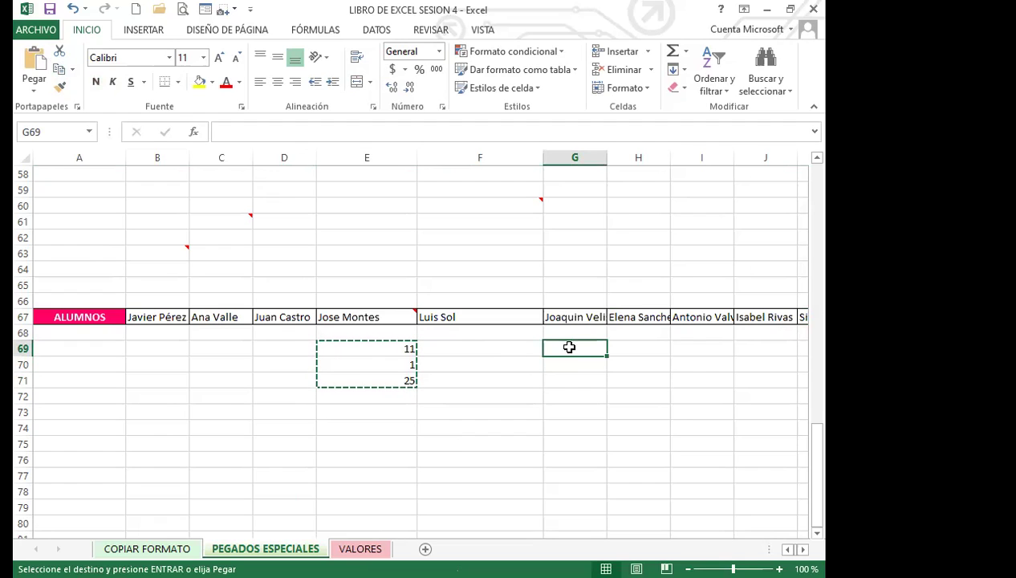
pyautogui.rightClick(571, 353)
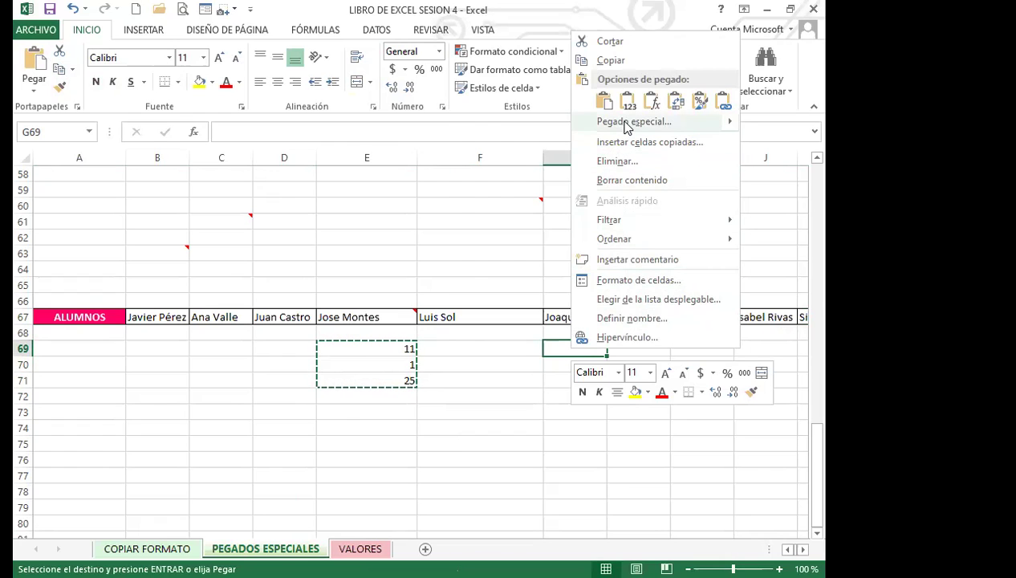
pyautogui.moveTo(628, 127)
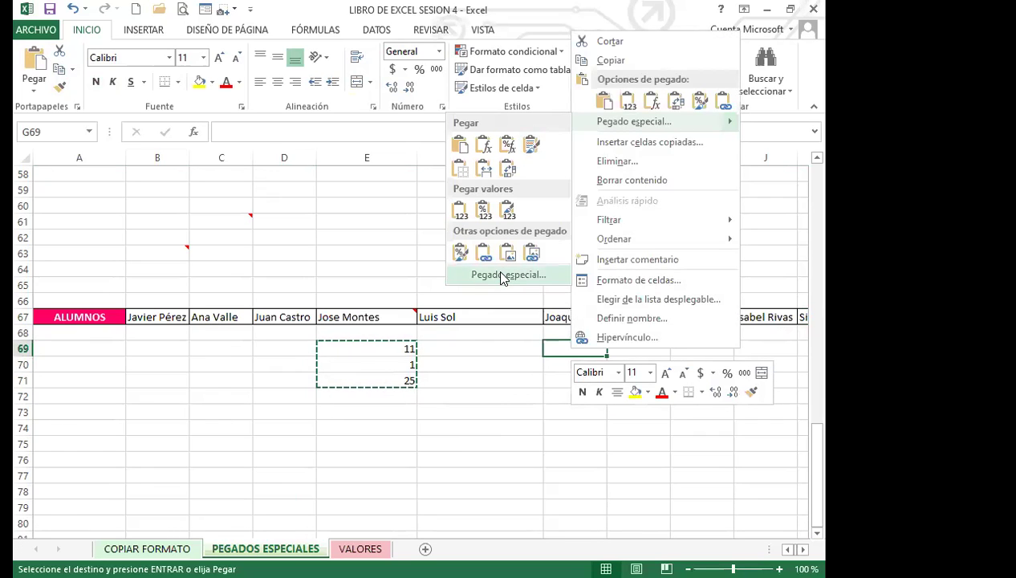
pyautogui.click(500, 277)
pyautogui.click(512, 347)
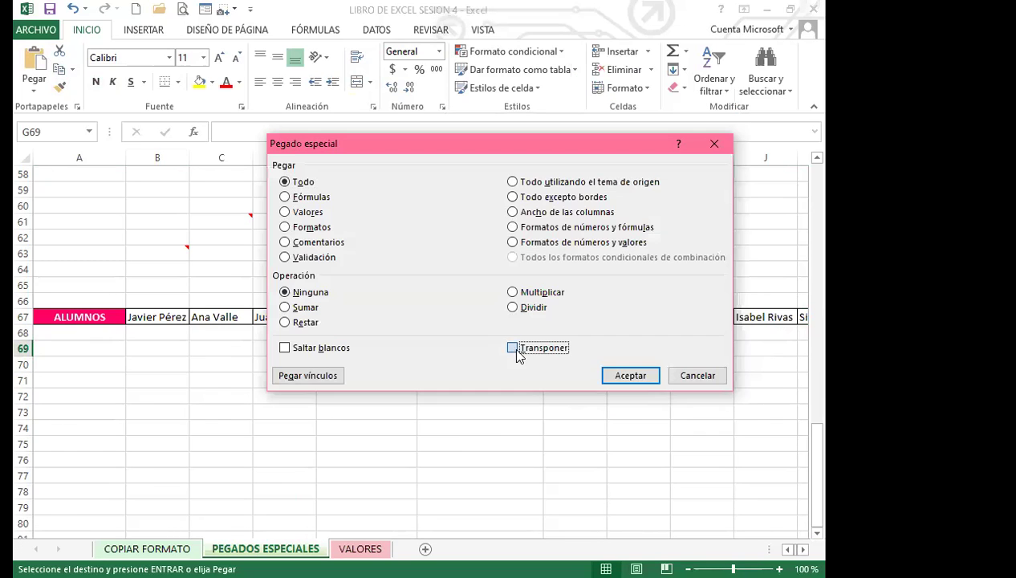
pyautogui.click(623, 374)
pyautogui.click(552, 417)
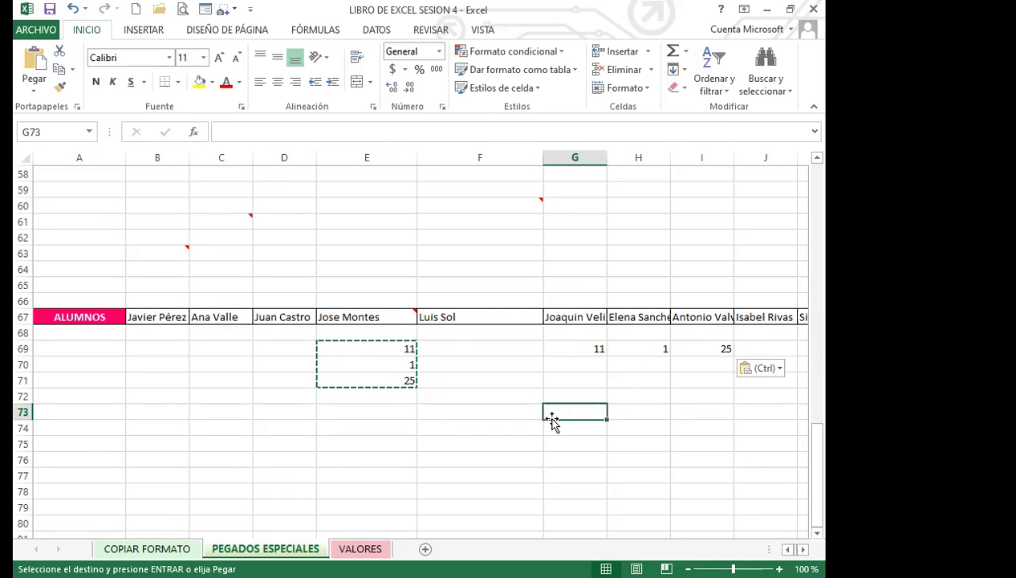
pyautogui.click(215, 441)
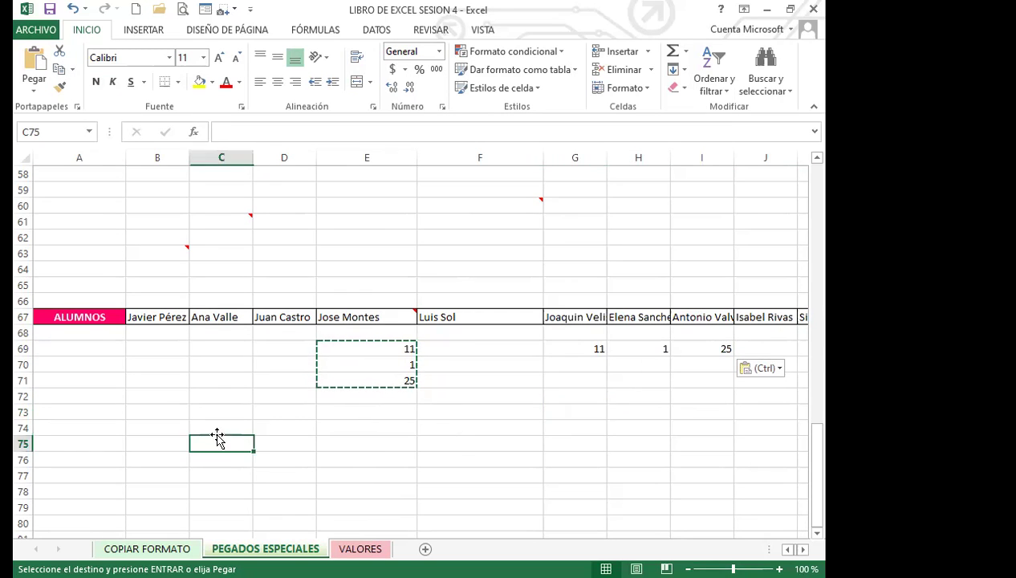
# Step: Copy the whole grades table A1:F11 and paste it transposed at A74 using Paste Special with Transponer
pyautogui.click(53, 458)
pyautogui.scroll(19, 111, 368)
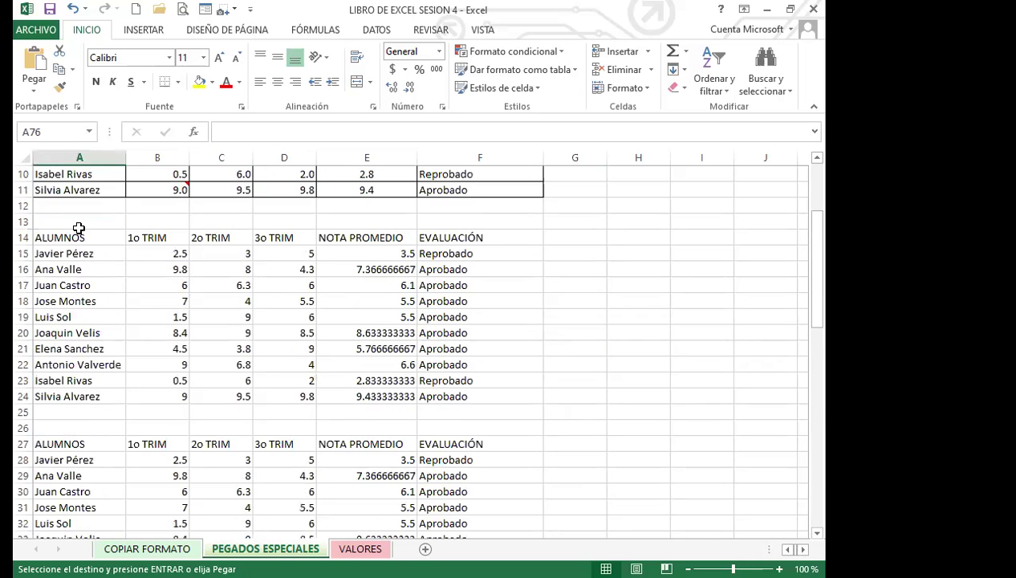
pyautogui.moveTo(86, 181); pyautogui.dragTo(504, 345)
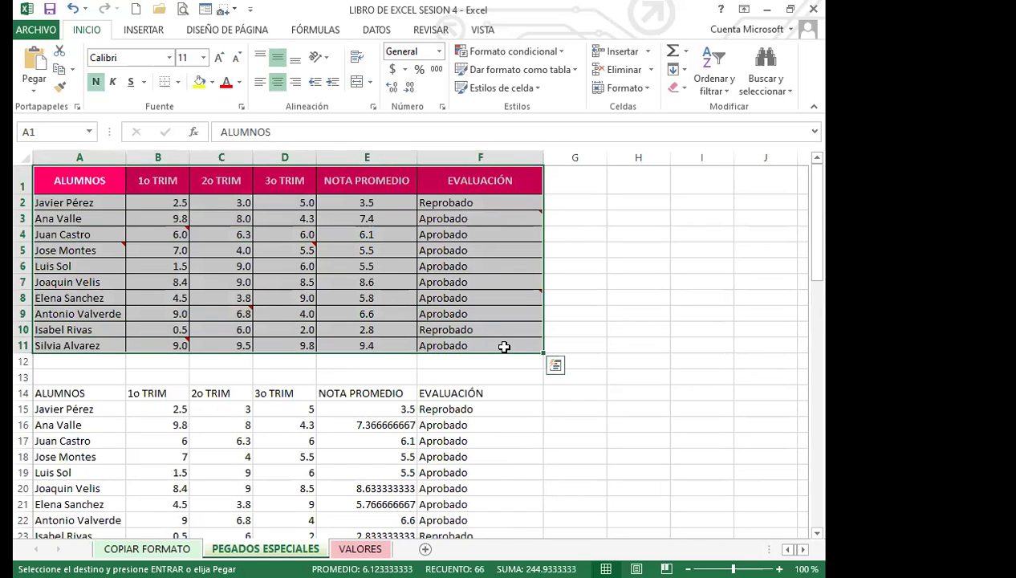
pyautogui.click(61, 72)
pyautogui.scroll(-16, 97, 442)
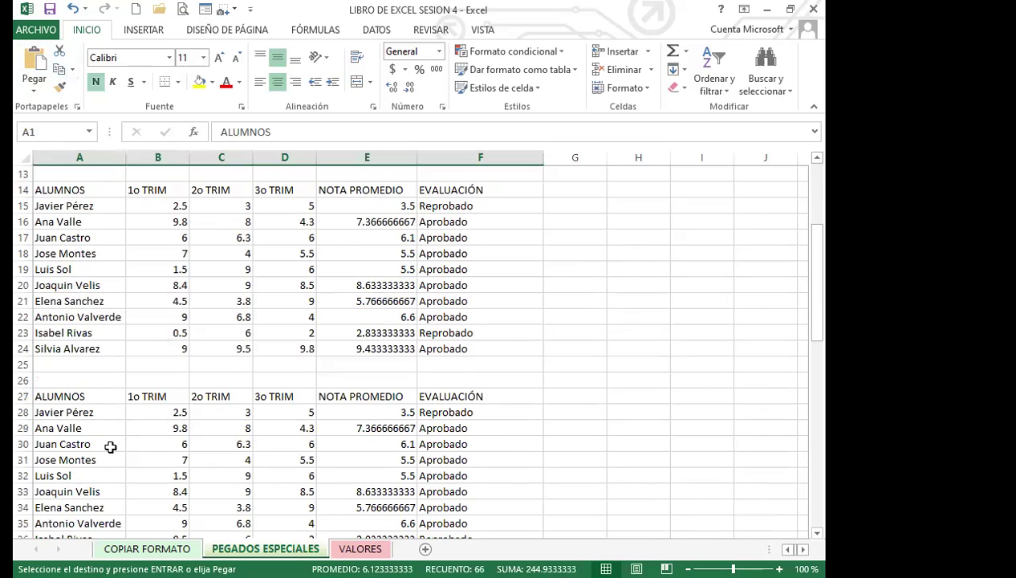
pyautogui.scroll(-4, 87, 434)
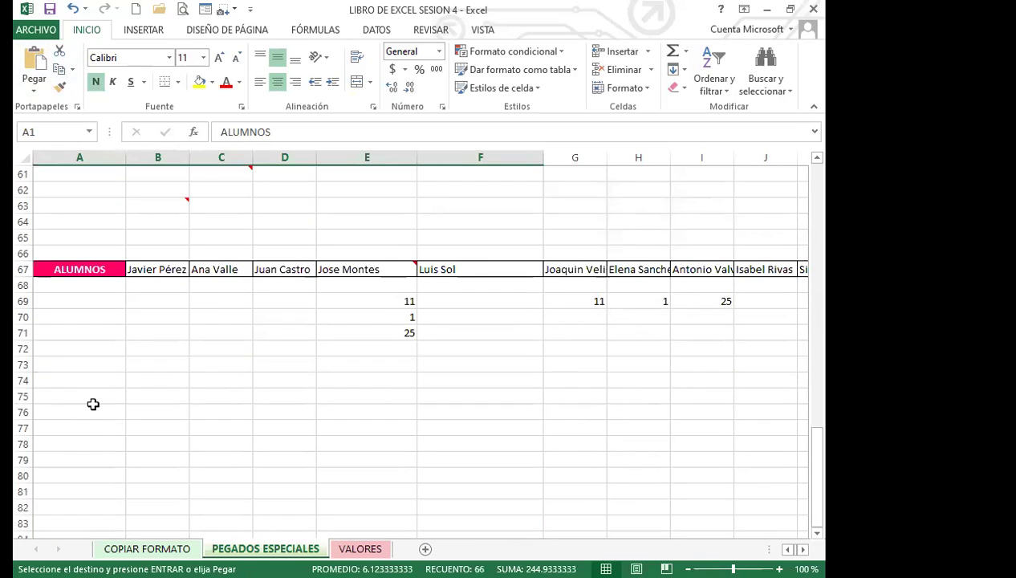
pyautogui.click(93, 381)
pyautogui.rightClick(91, 379)
pyautogui.moveTo(256, 157)
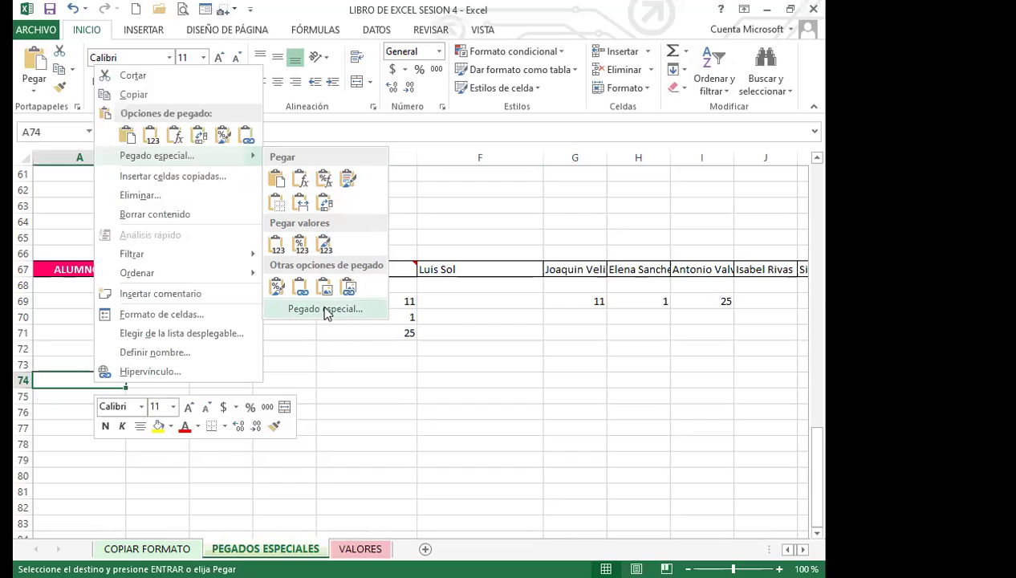
pyautogui.click(326, 310)
pyautogui.click(336, 382)
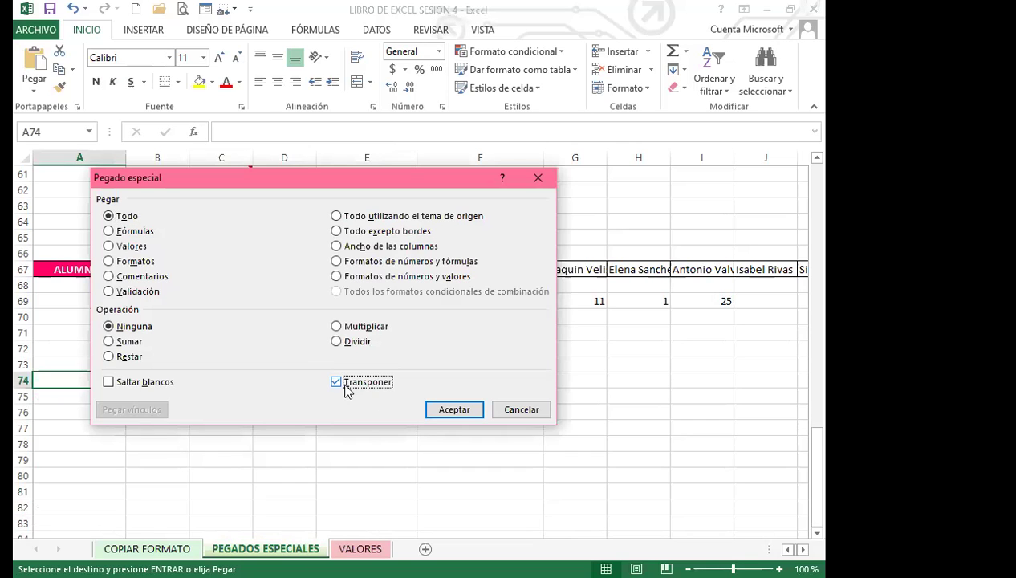
pyautogui.click(451, 409)
pyautogui.scroll(-2, 261, 478)
pyautogui.click(264, 472)
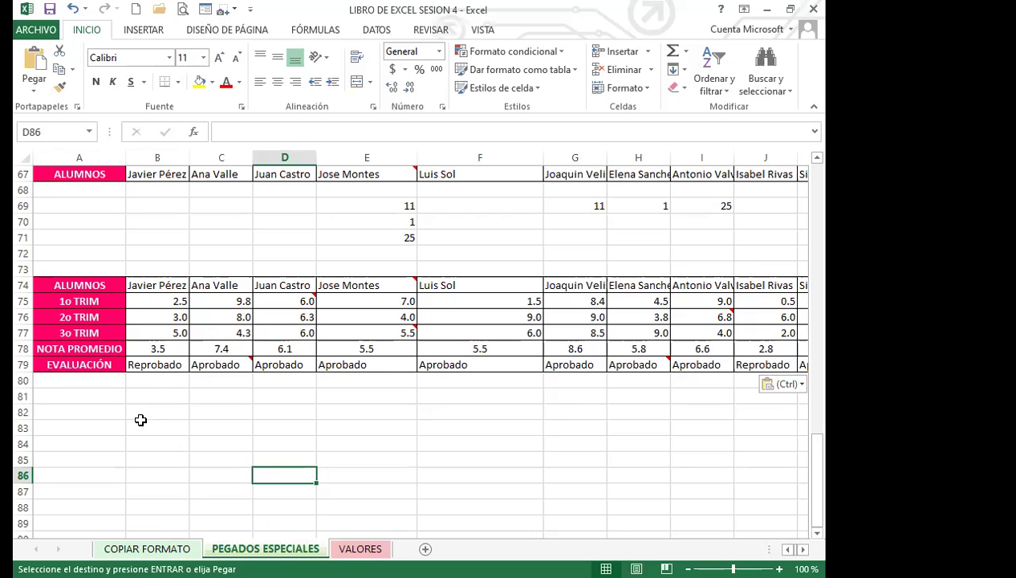
# Step: Go back to the original grades table and cancel its active copy selection
pyautogui.click(109, 409)
pyautogui.scroll(4, 116, 388)
pyautogui.scroll(18, 116, 389)
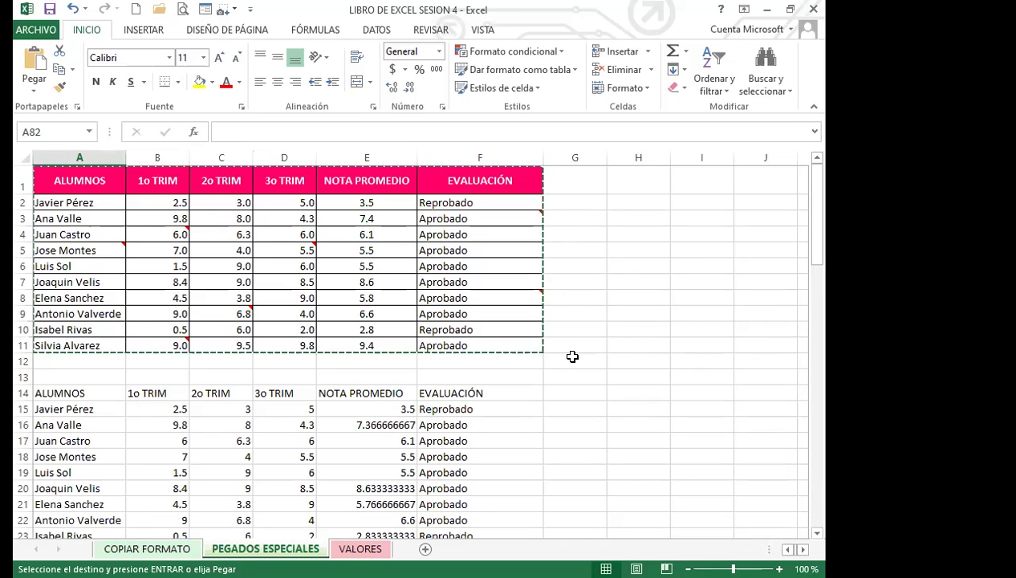
pyautogui.press('Escape')
# Step: Leave the transposed grades table and open the VALORES sheet
pyautogui.click(307, 410)
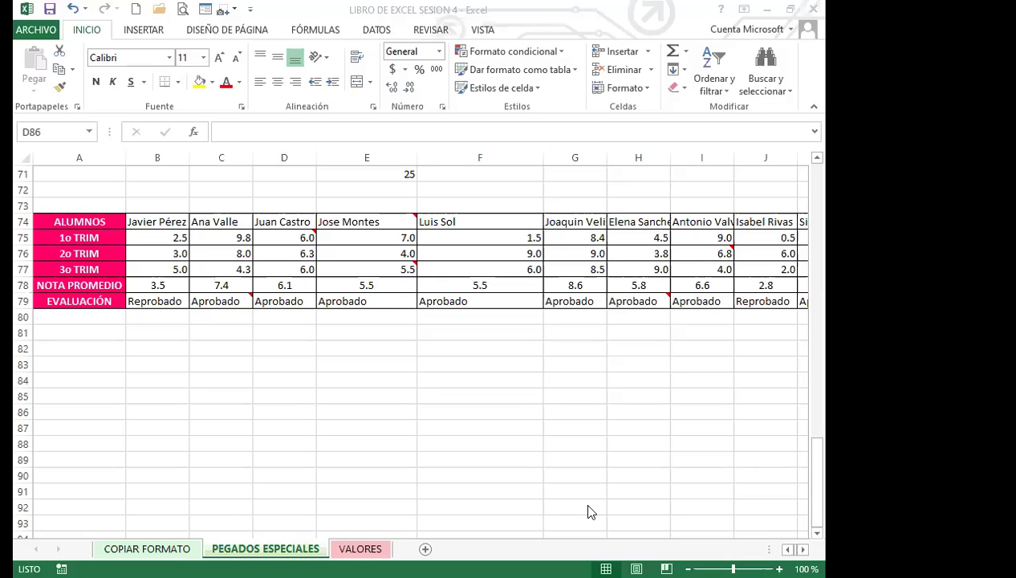
pyautogui.click(359, 549)
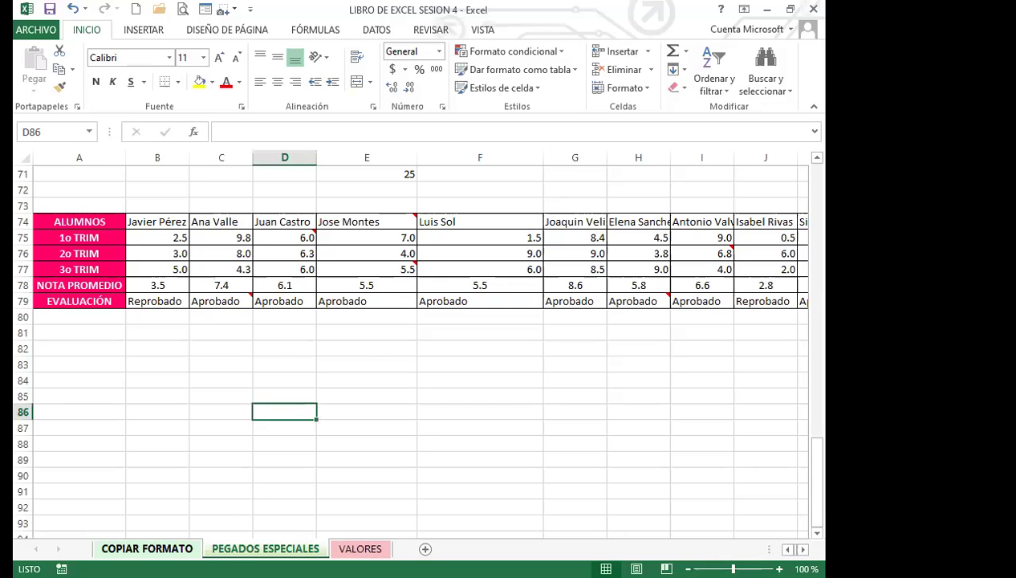
pyautogui.click(335, 549)
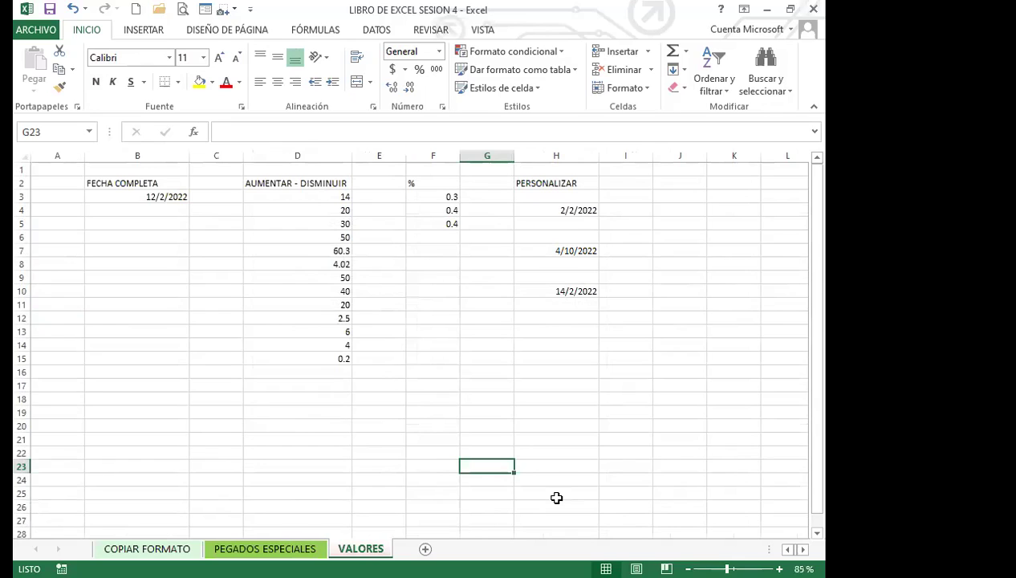
pyautogui.click(357, 436)
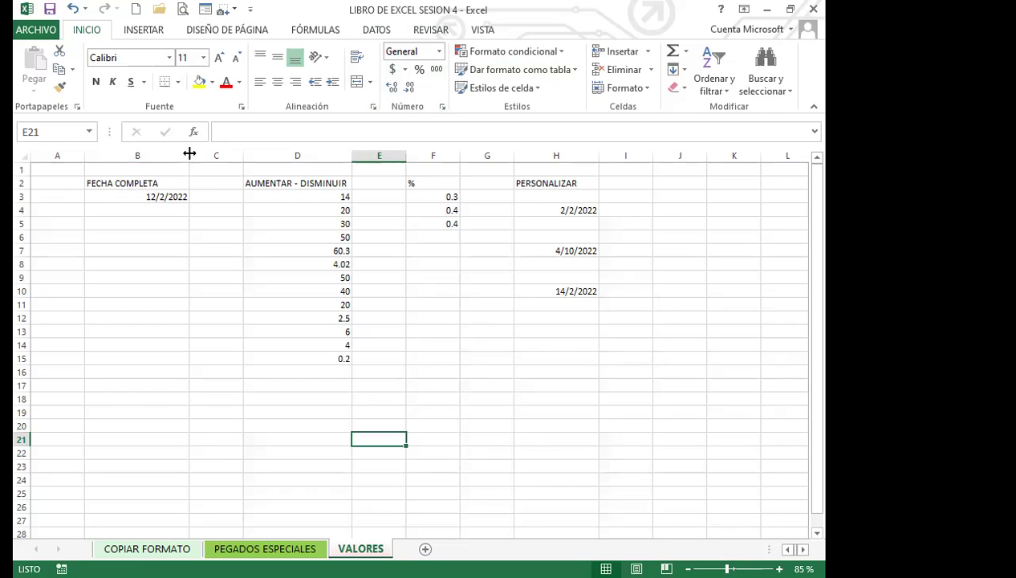
# Step: Narrow column B on the VALORES sheet and format the date in B3 as Fecha larga
pyautogui.moveTo(190, 153); pyautogui.dragTo(154, 153)
pyautogui.click(109, 198)
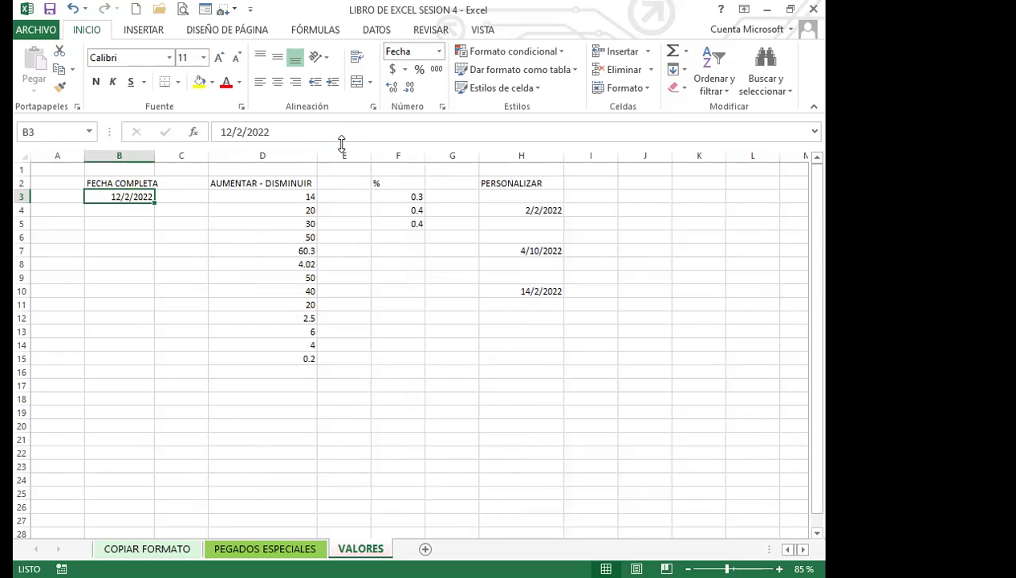
pyautogui.click(440, 52)
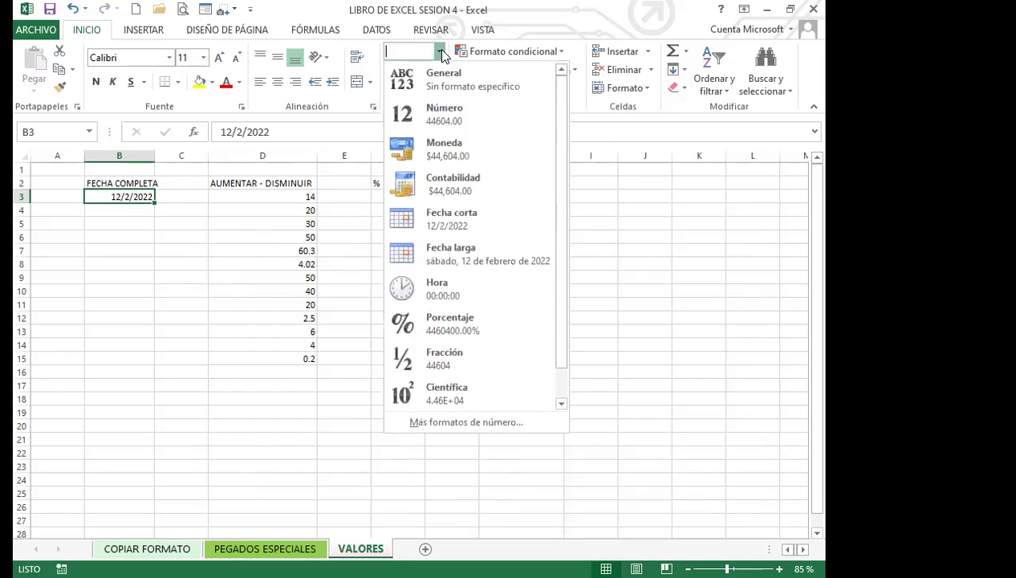
pyautogui.click(450, 257)
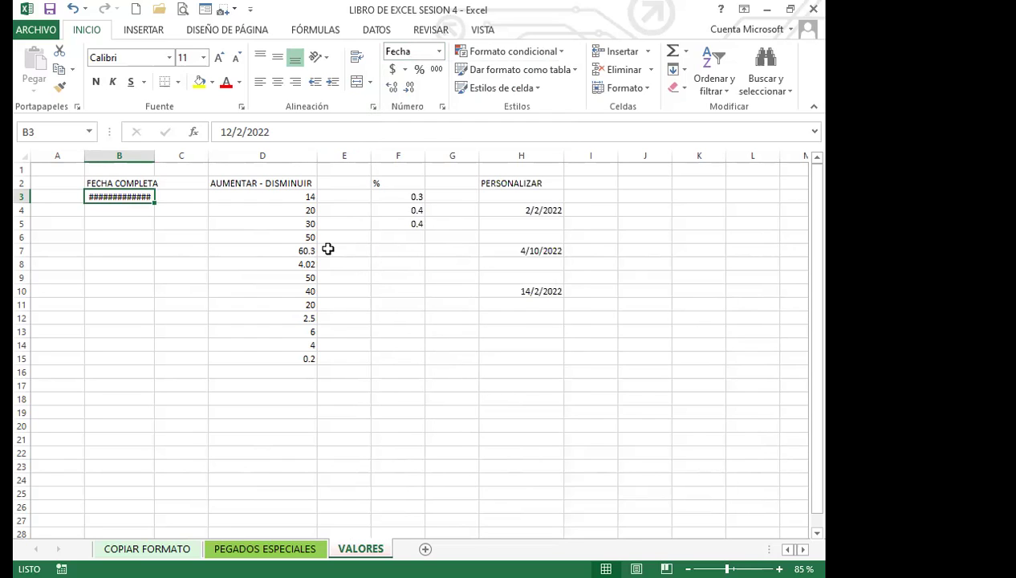
pyautogui.click(201, 276)
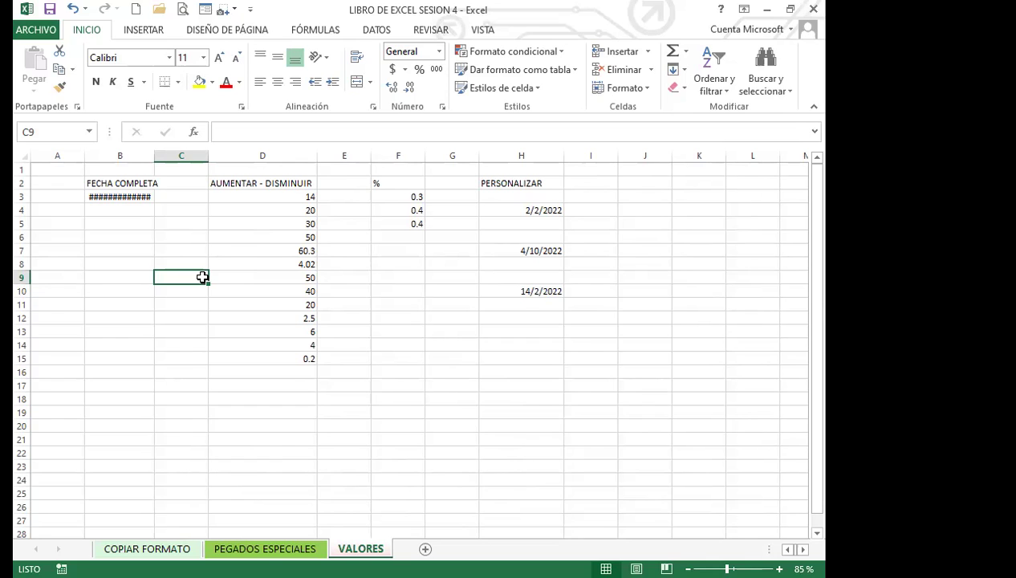
# Step: Autofit column B to the long date, narrow it again as a demonstration, and autofit it once more
pyautogui.click(97, 198)
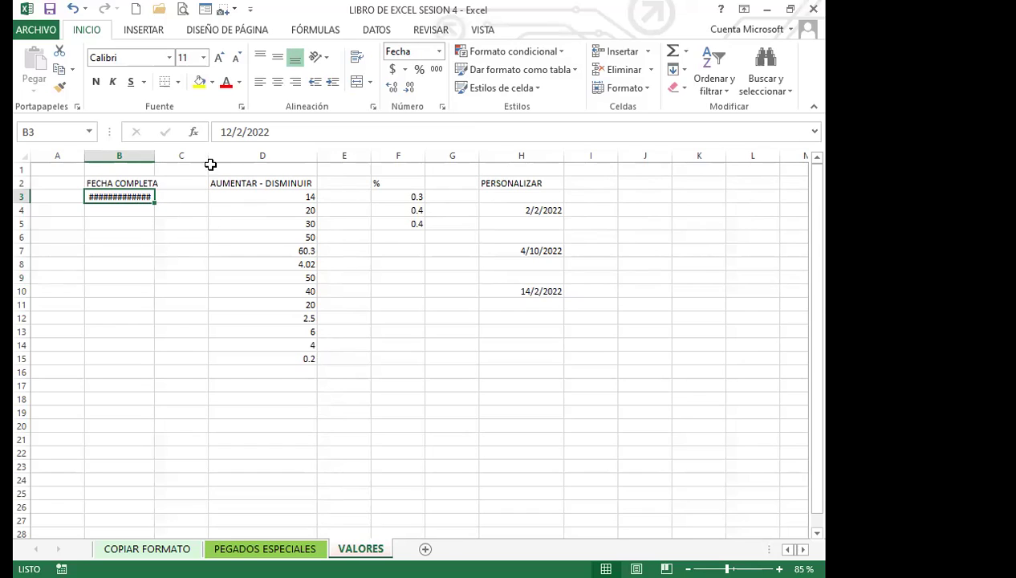
pyautogui.doubleClick(153, 157)
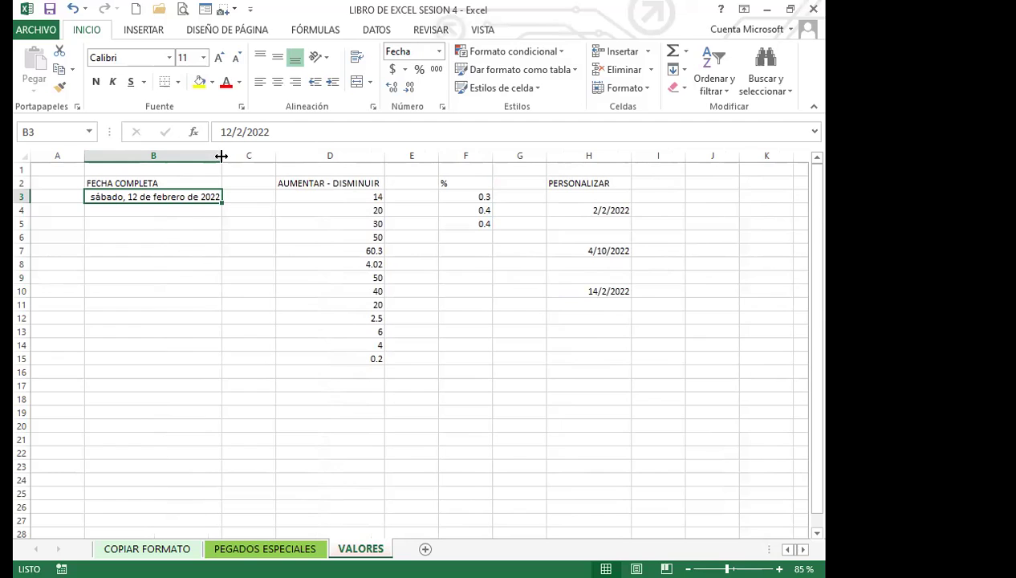
pyautogui.moveTo(221, 155); pyautogui.dragTo(150, 153)
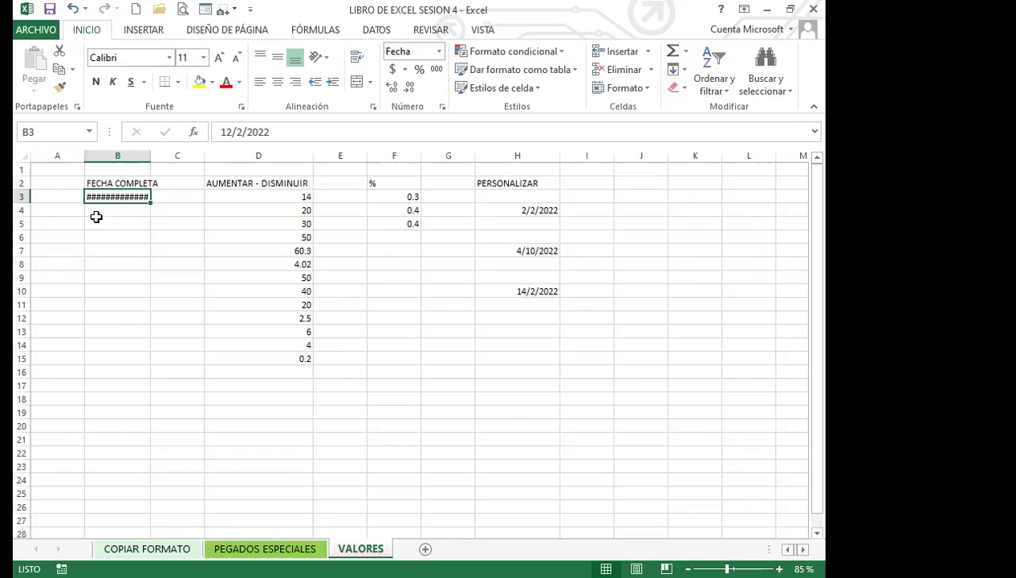
pyautogui.doubleClick(152, 158)
pyautogui.click(124, 235)
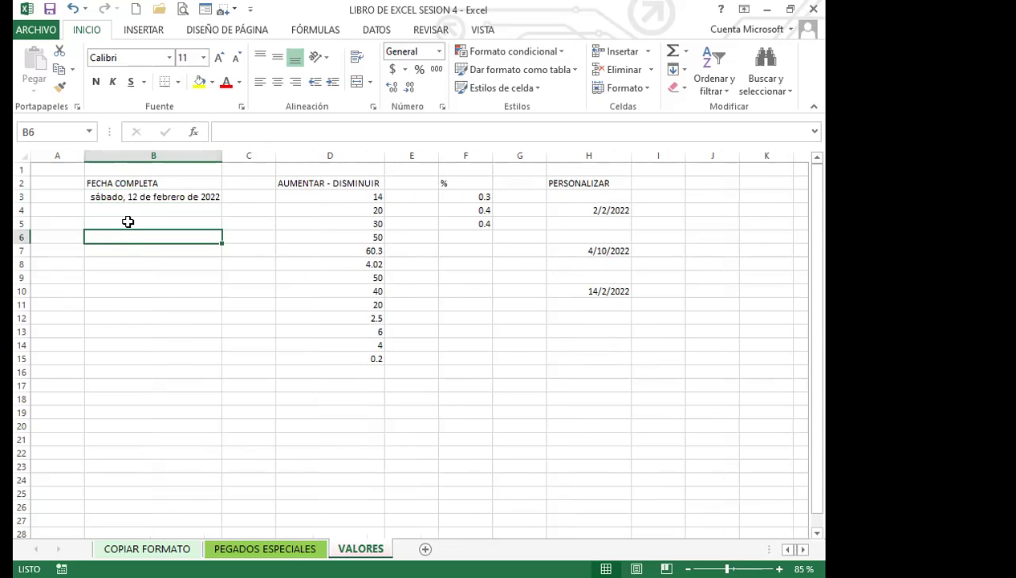
pyautogui.click(145, 201)
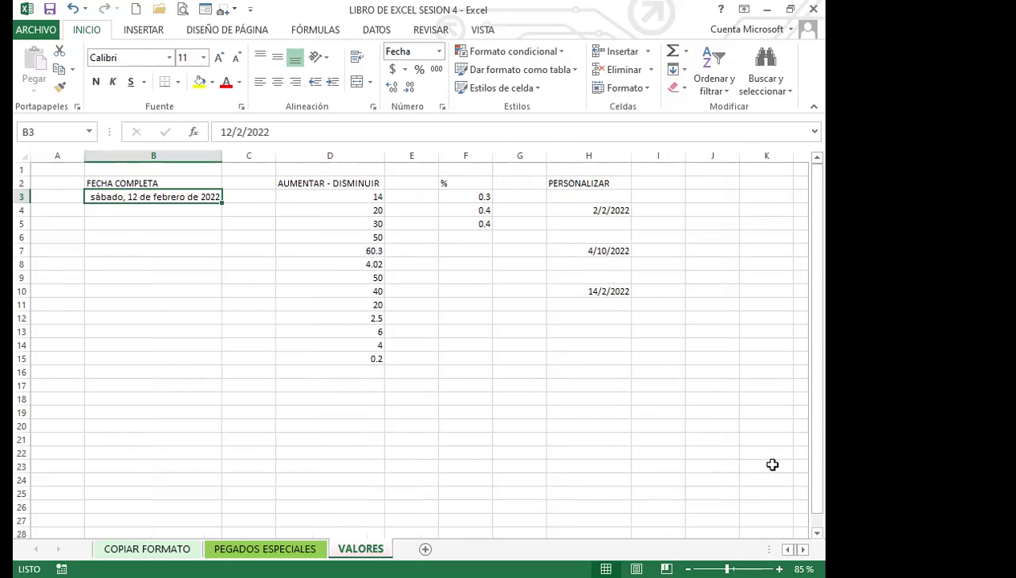
pyautogui.click(670, 451)
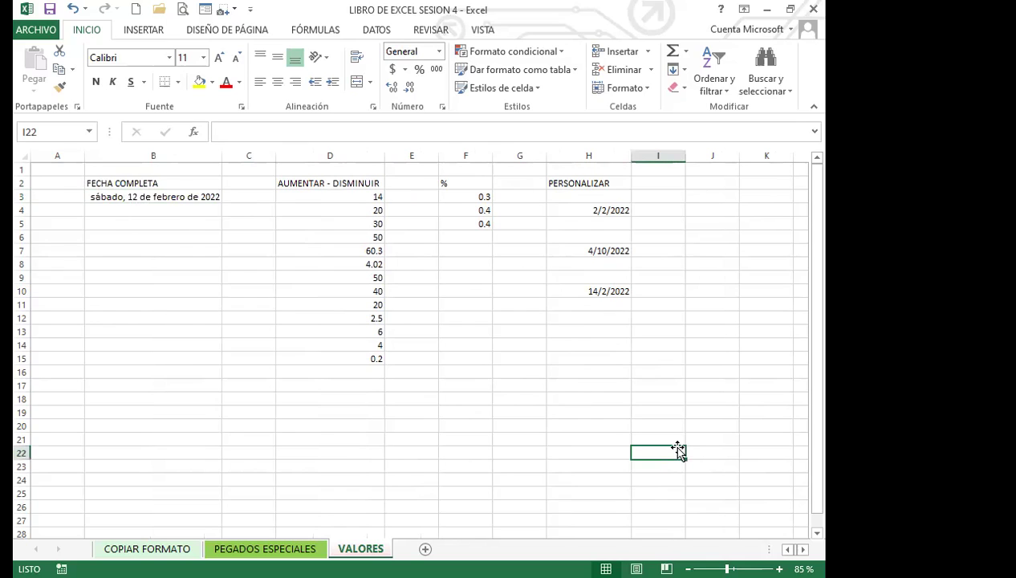
pyautogui.click(320, 200)
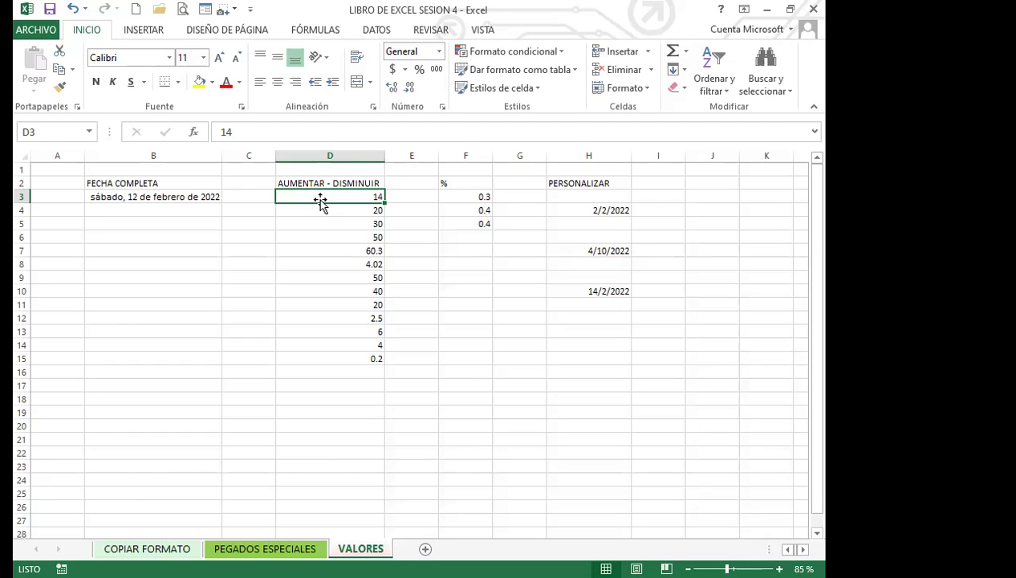
pyautogui.click(354, 252)
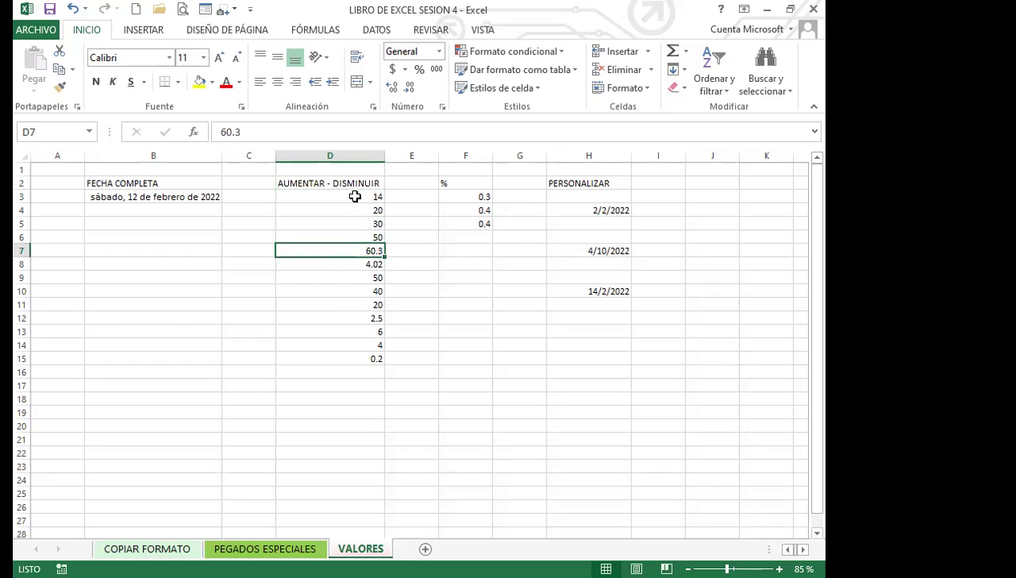
pyautogui.moveTo(354, 197); pyautogui.dragTo(348, 239)
pyautogui.hotkey('ctrl', 'v')
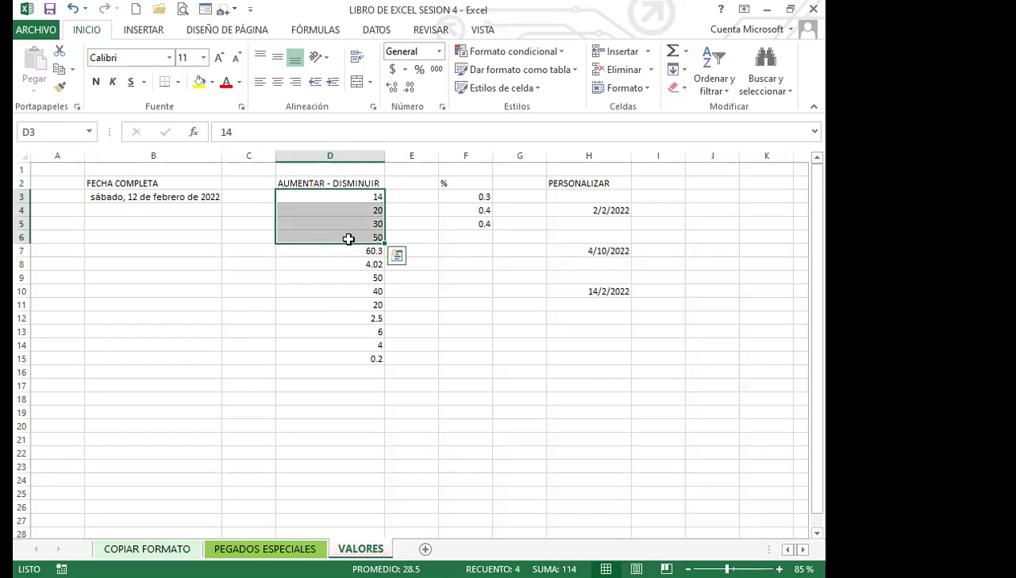
pyautogui.click(347, 197)
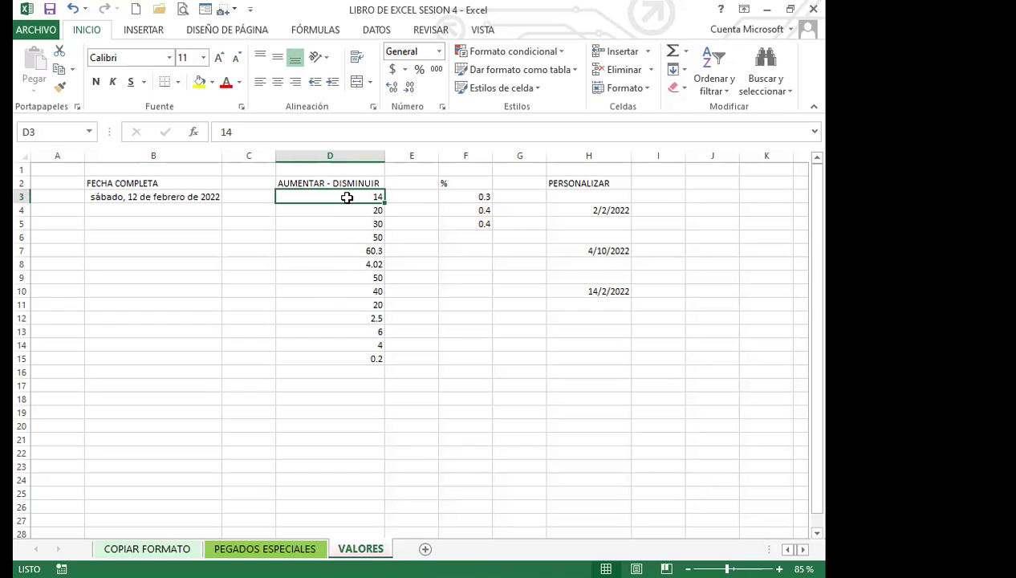
# Step: Enter the sample number 4 in cell D19, below the AUMENTAR - DISMINUIR list
pyautogui.click(324, 412)
pyautogui.write('4')
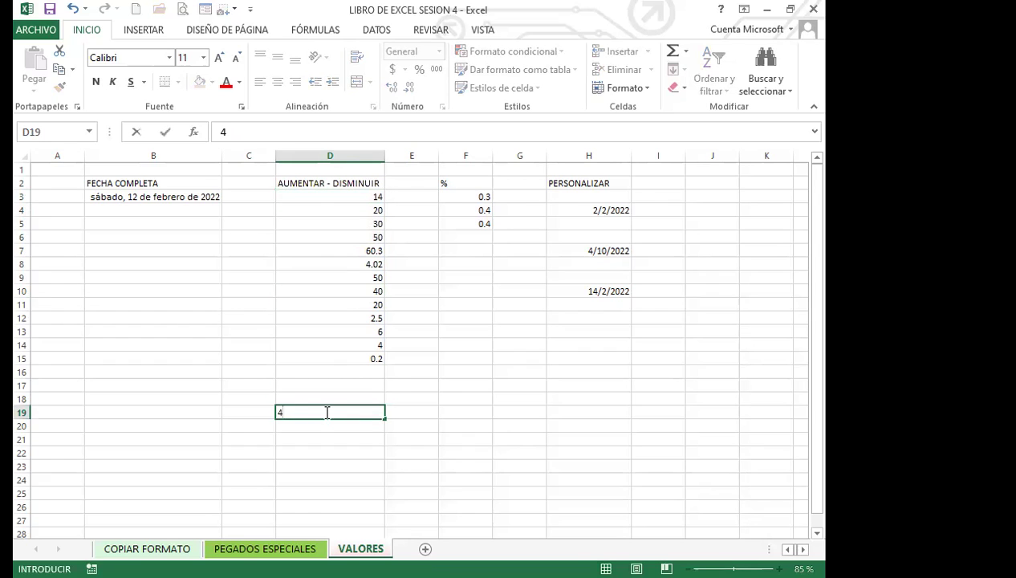
pyautogui.press('Return')
# Step: Try entering 4.0, 12.5 and 4.0 in cells D20 to D22, and clear those trial entries
pyautogui.write('4.0')
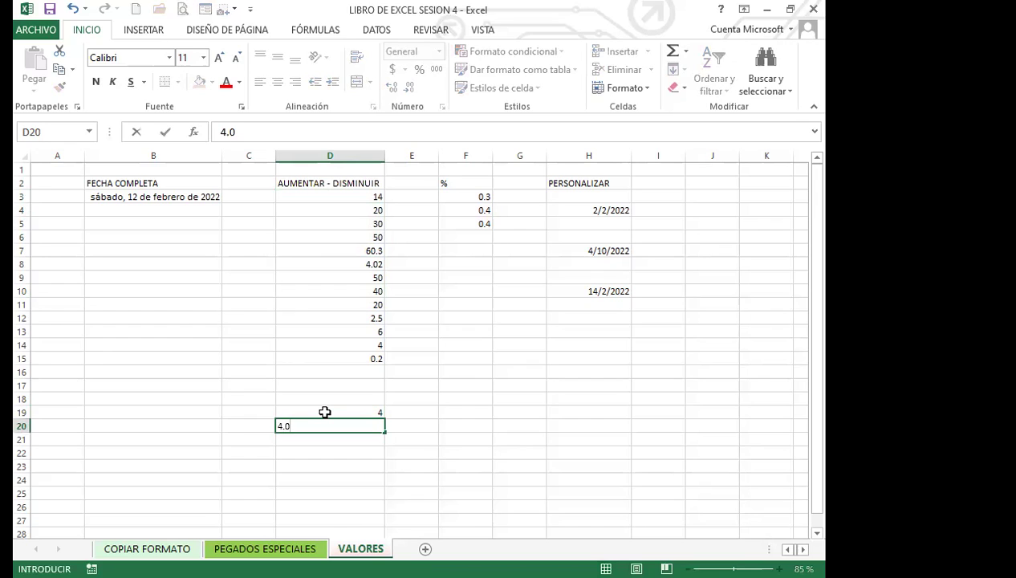
pyautogui.press('Return')
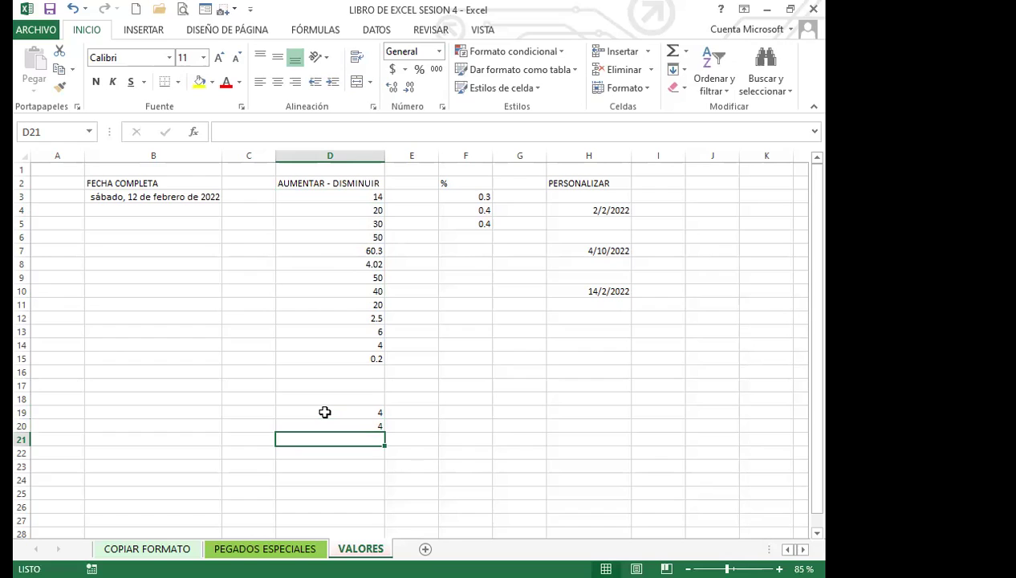
pyautogui.write('12.5')
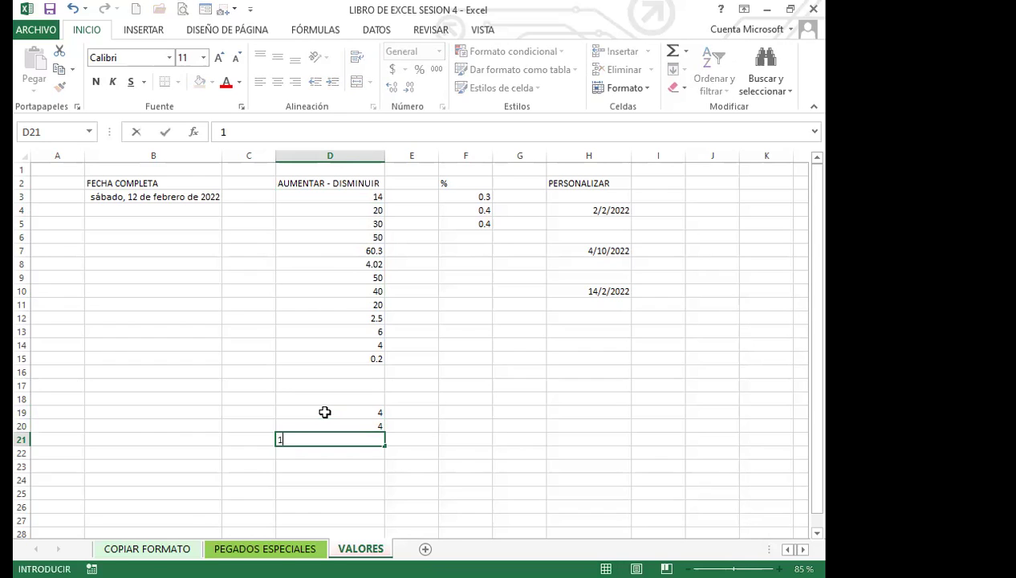
pyautogui.press('Return')
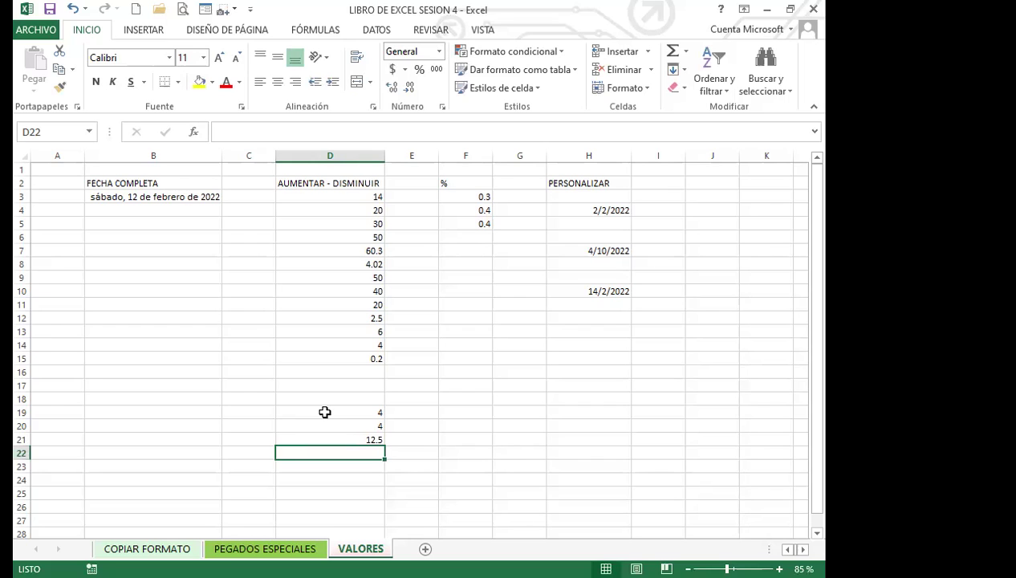
pyautogui.write('4.0')
pyautogui.press('Return')
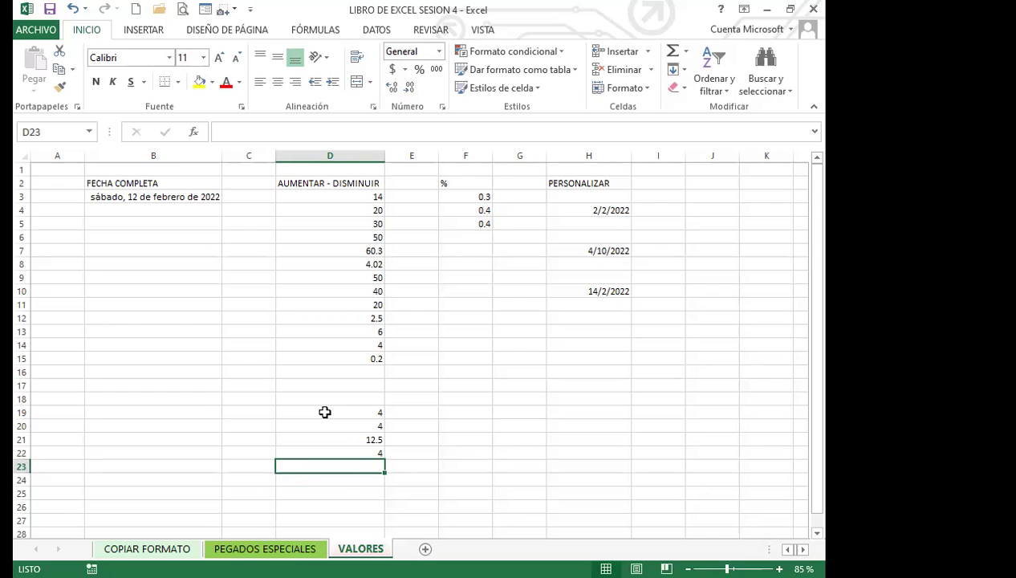
pyautogui.moveTo(343, 426); pyautogui.dragTo(345, 459)
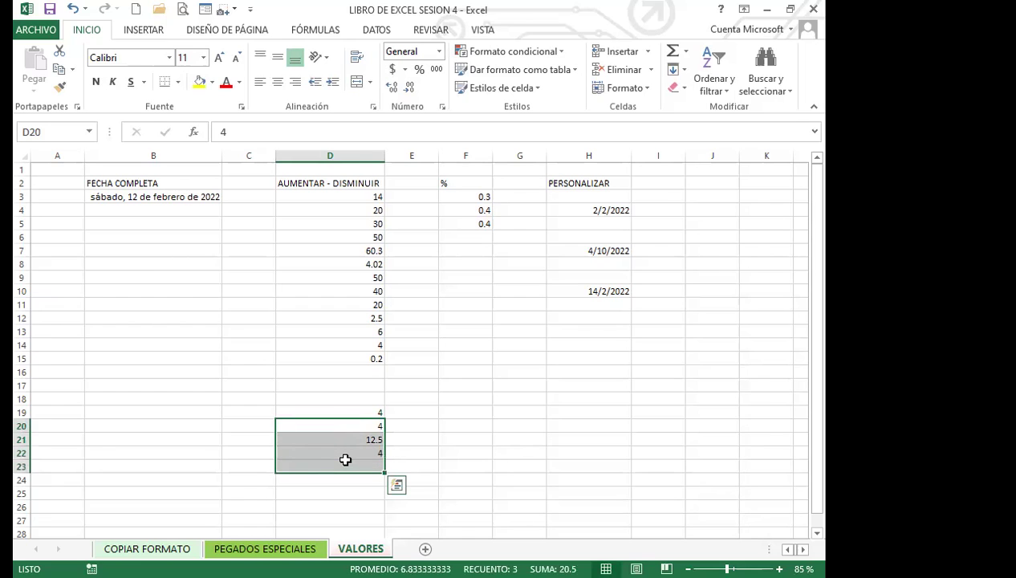
pyautogui.press('Delete')
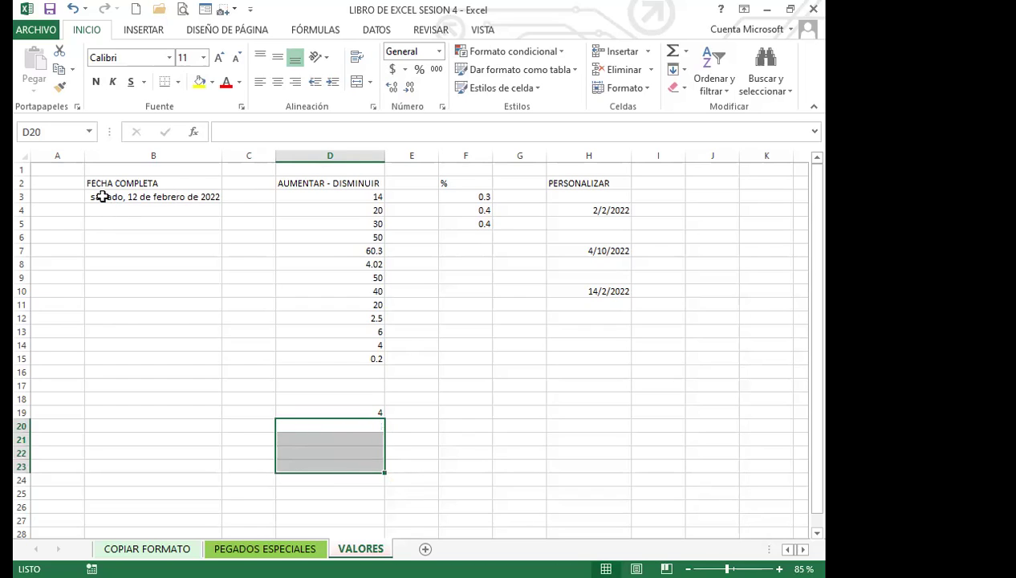
# Step: Apply all borders to the cells D19:D30
pyautogui.scroll(-3, 293, 408)
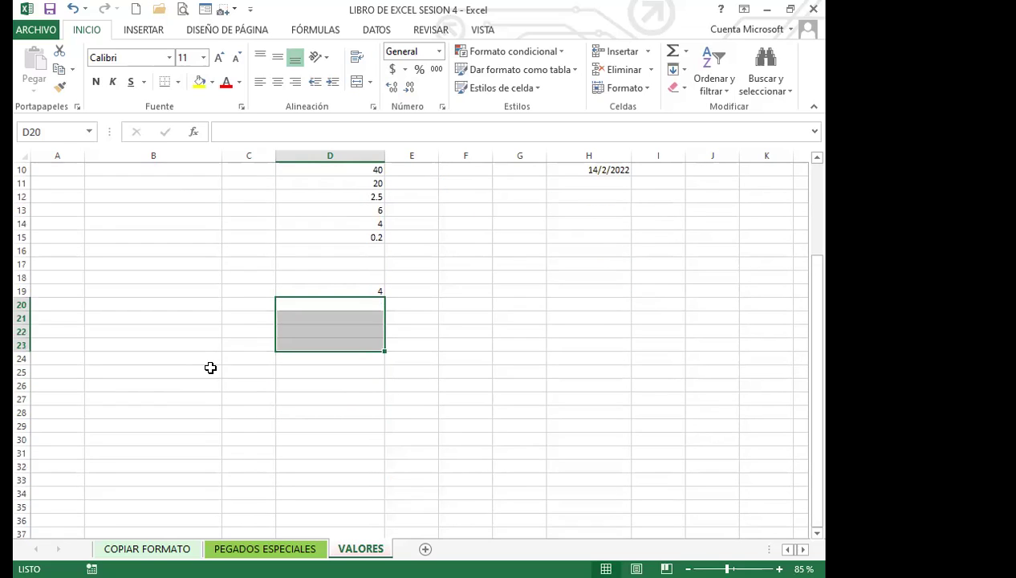
pyautogui.moveTo(123, 280); pyautogui.dragTo(531, 491)
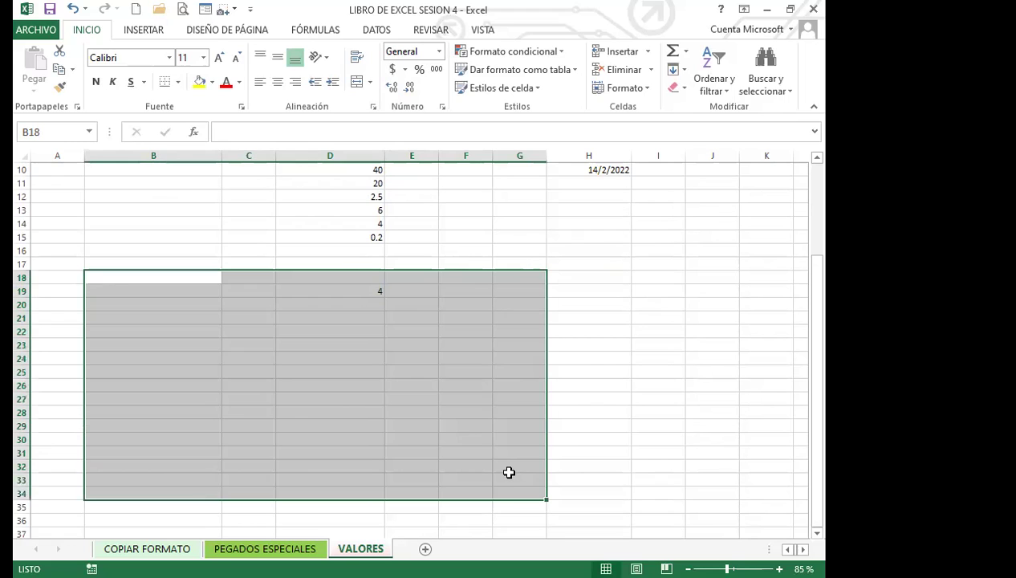
pyautogui.moveTo(328, 289); pyautogui.dragTo(341, 442)
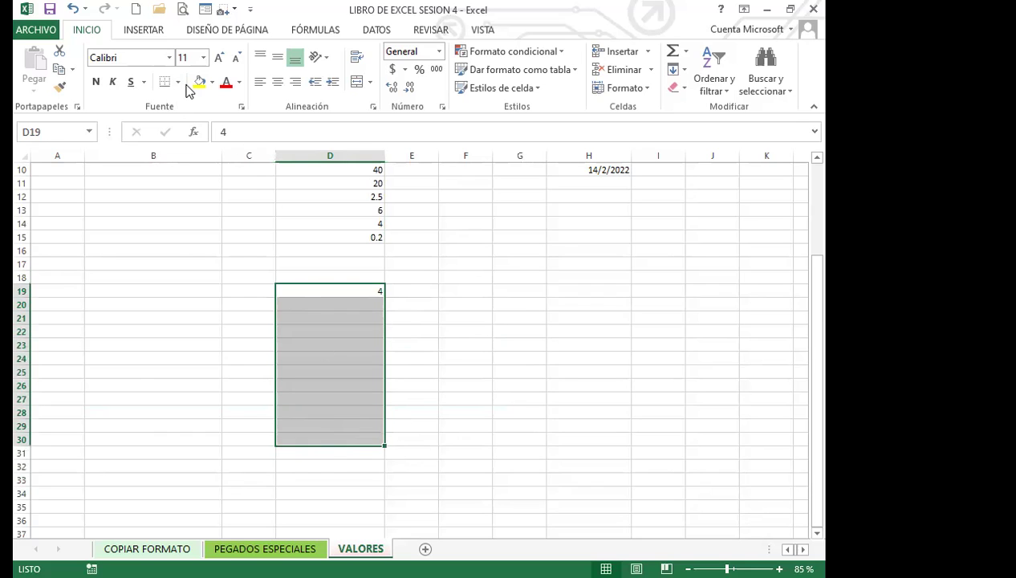
pyautogui.click(178, 83)
pyautogui.click(167, 217)
pyautogui.click(420, 355)
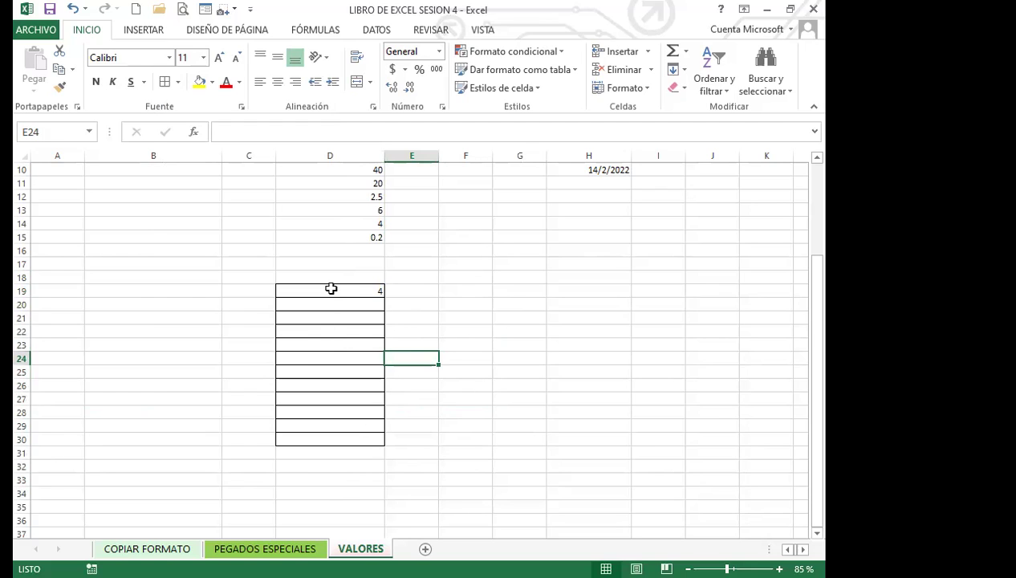
# Step: Increase the decimals of D19:D30 to two places and reduce them to one
pyautogui.moveTo(331, 289); pyautogui.dragTo(336, 438)
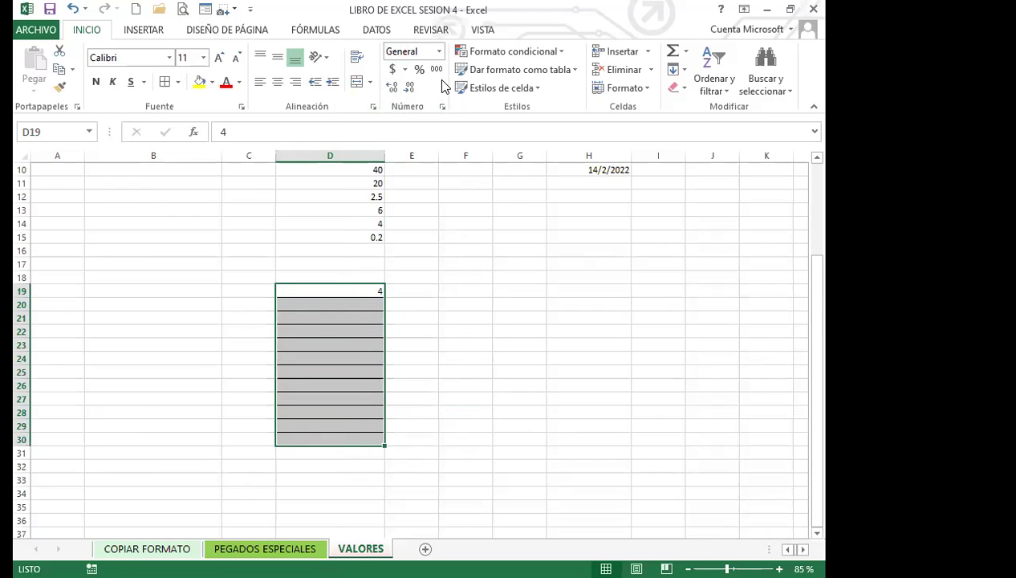
pyautogui.doubleClick(392, 88)
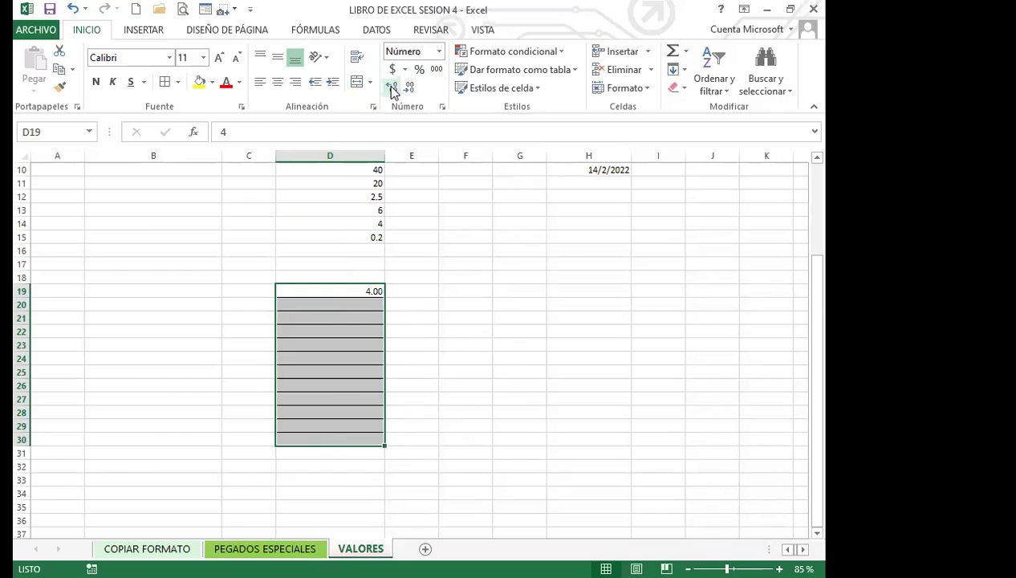
pyautogui.click(407, 88)
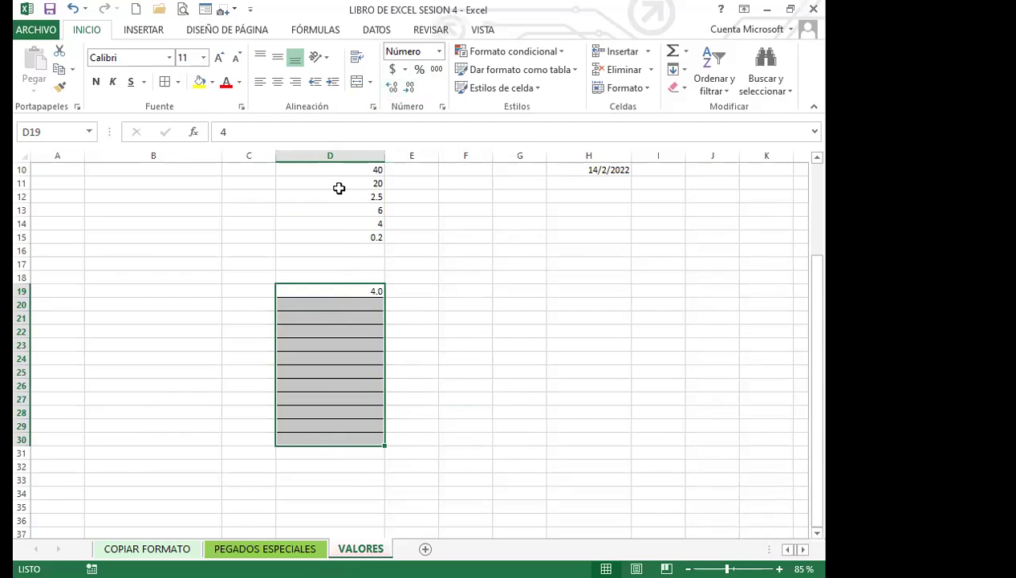
# Step: Enter the values 4, 5, 9, 8, 4.5 and 4.0 in cells D20 to D25
pyautogui.click(348, 304)
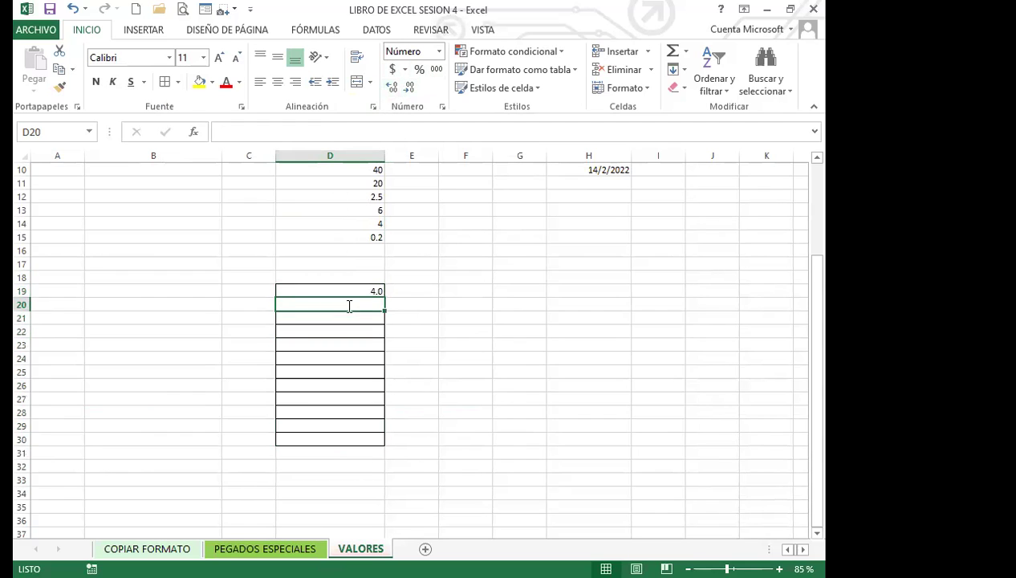
pyautogui.write('4')
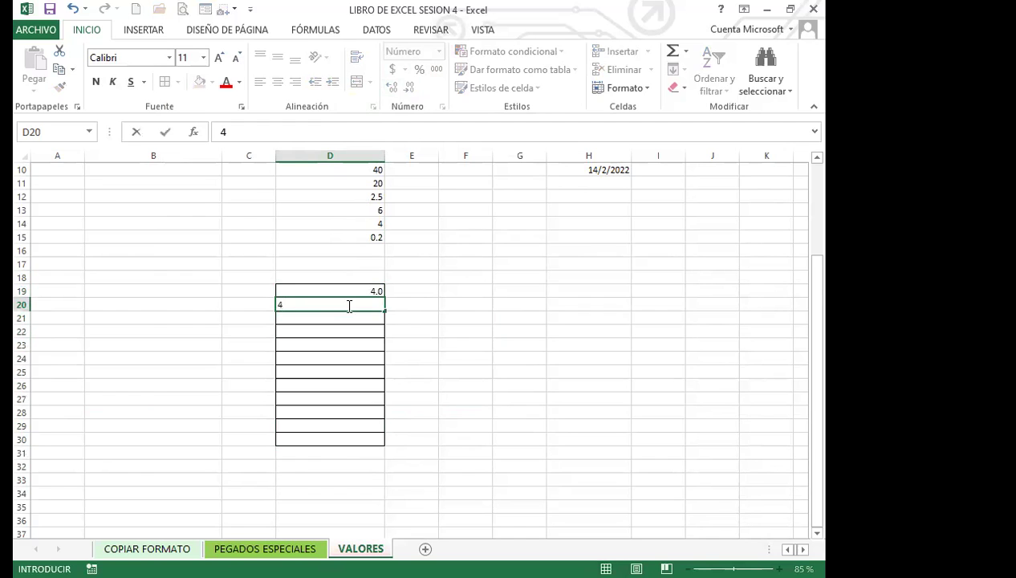
pyautogui.press('Return')
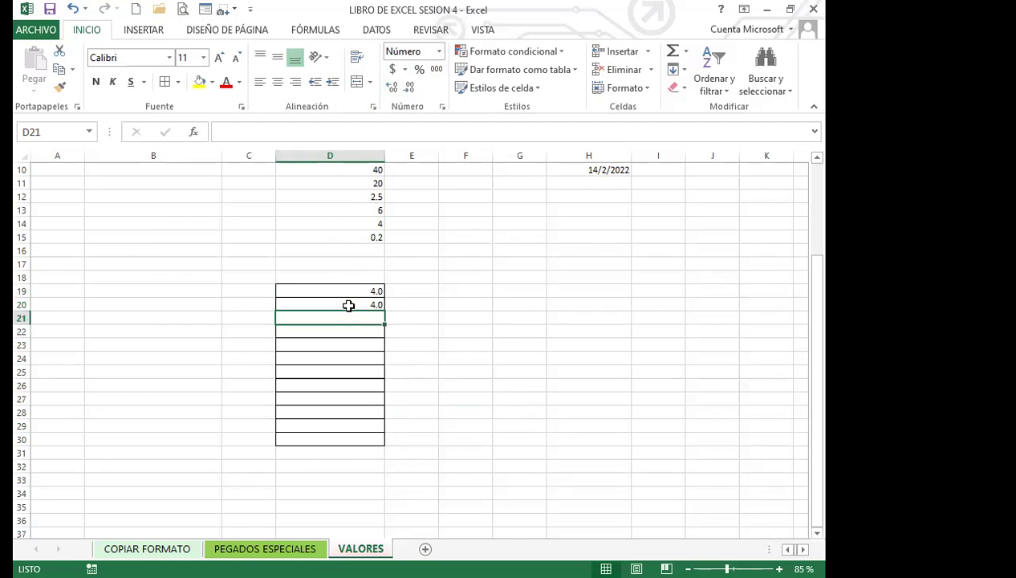
pyautogui.write('5')
pyautogui.press('Return')
pyautogui.write('9')
pyautogui.press('Return')
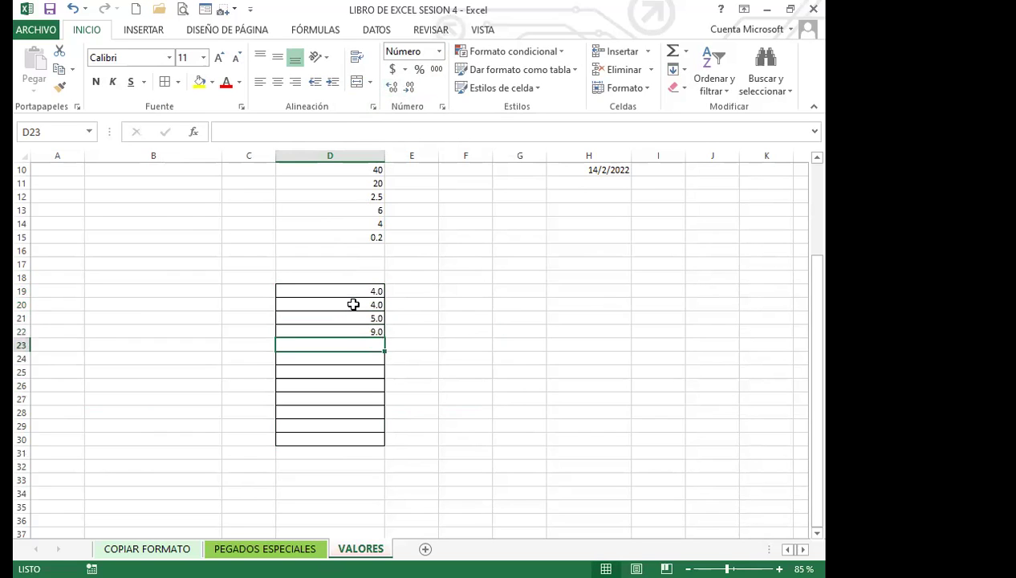
pyautogui.write('8')
pyautogui.press('Return')
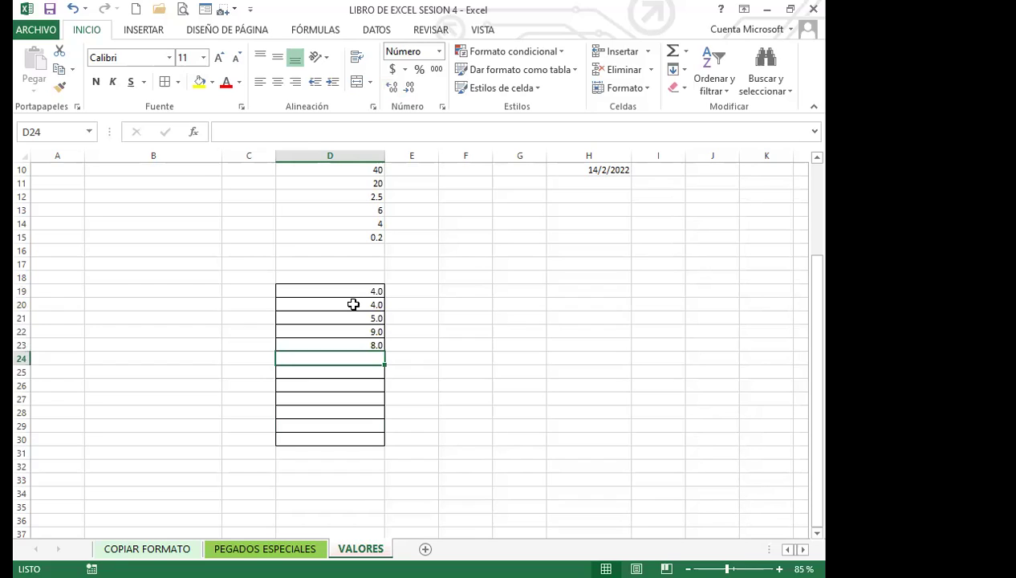
pyautogui.write('4.5')
pyautogui.press('Return')
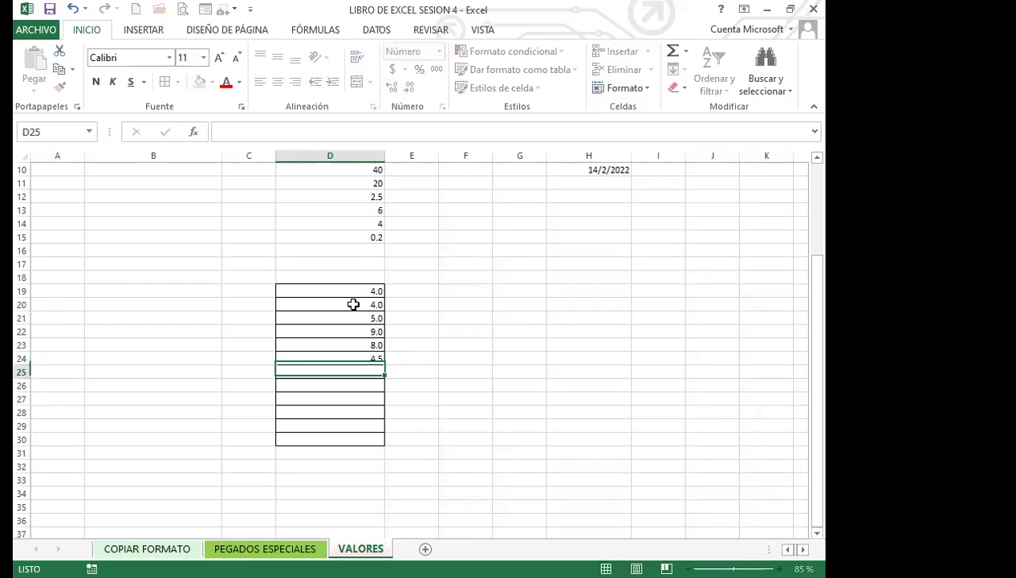
pyautogui.write('4.0')
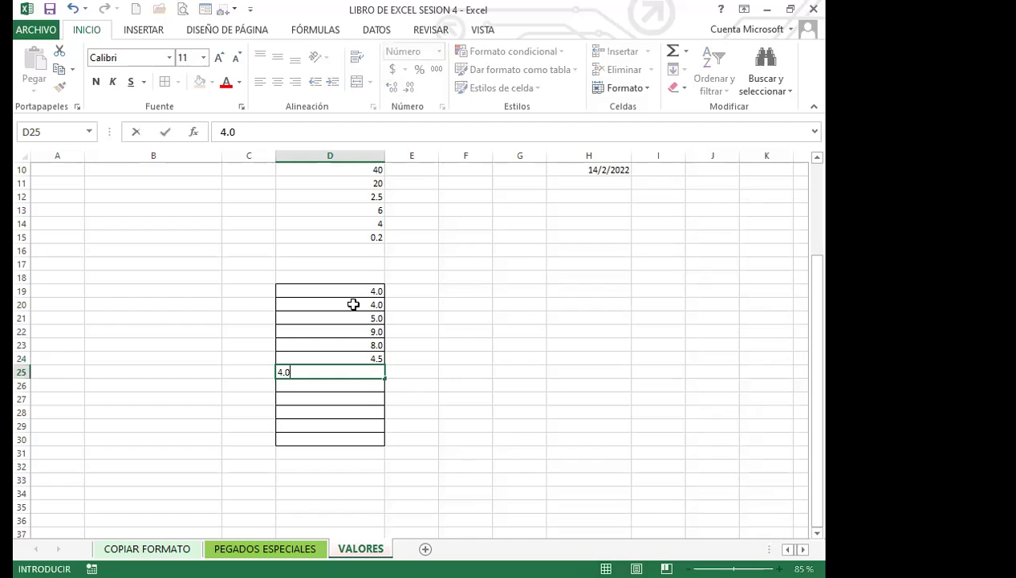
pyautogui.press('Return')
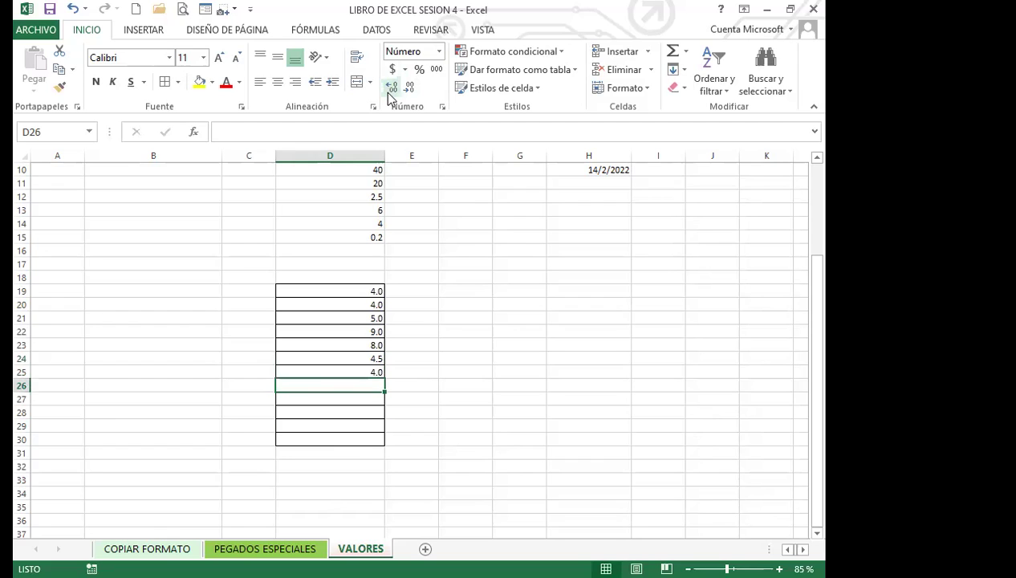
# Step: Increase the decimals of D19:D25 to two places and move to cell D26
pyautogui.moveTo(337, 288); pyautogui.dragTo(338, 369)
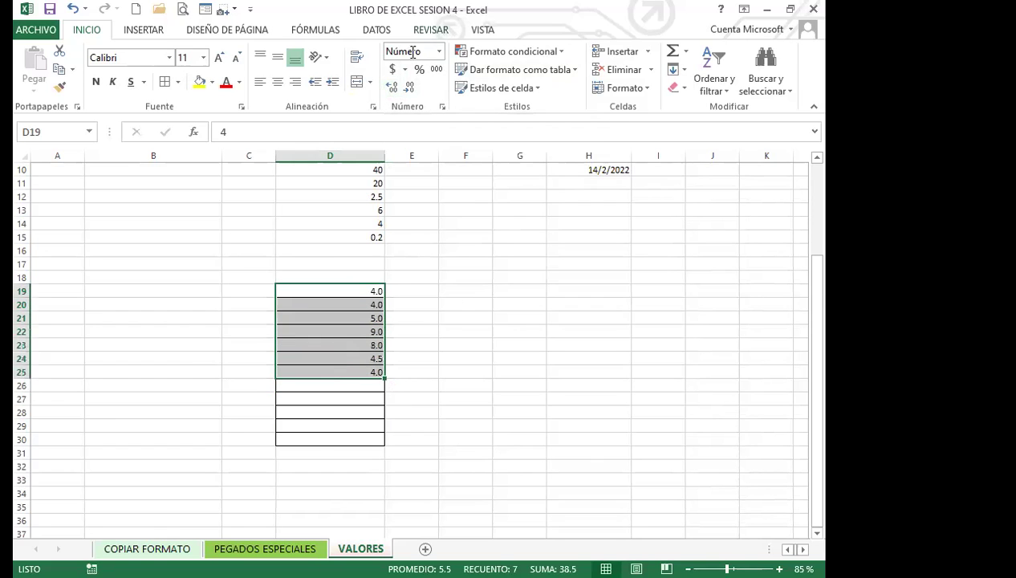
pyautogui.click(392, 86)
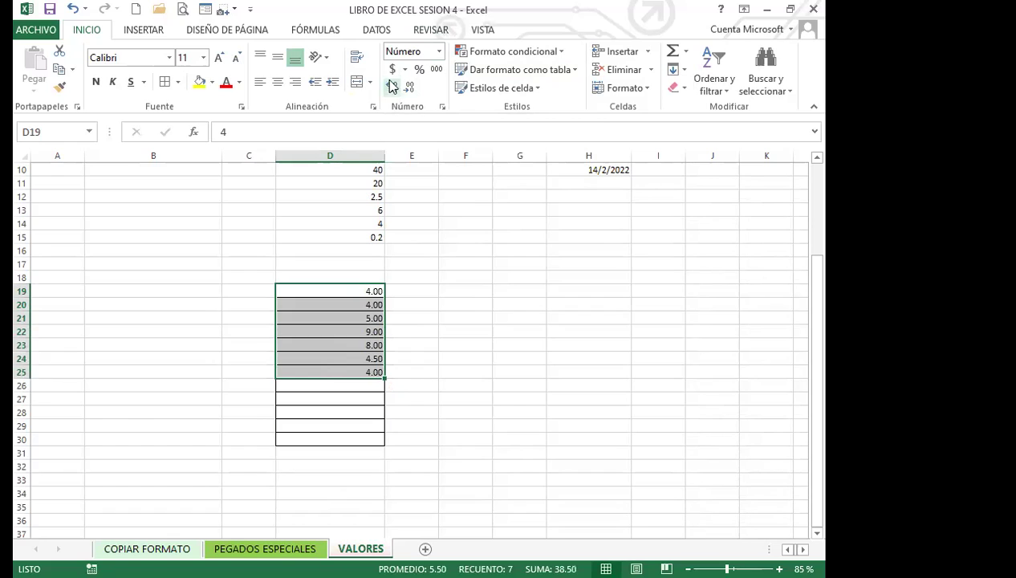
pyautogui.click(350, 388)
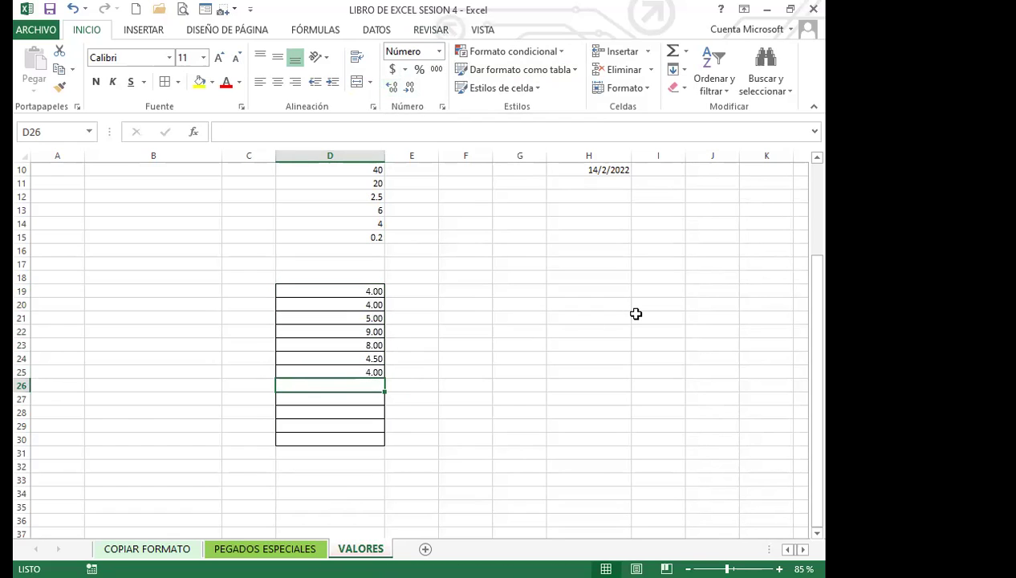
pyautogui.write('4+5+8+')
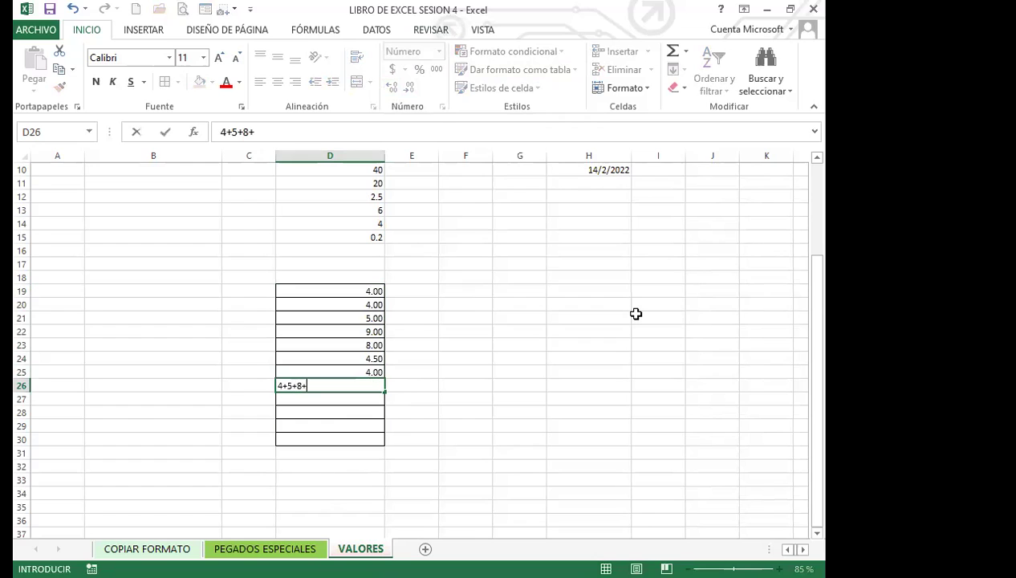
pyautogui.press('BackSpace')
pyautogui.press('BackSpace')
pyautogui.press('BackSpace')
pyautogui.press('BackSpace')
pyautogui.press('BackSpace')
pyautogui.press('BackSpace')
# Step: Enter the values 4, 5, 2, 5 and 5 in cells D26 to D30
pyautogui.write('4')
pyautogui.press('Return')
pyautogui.write('5')
pyautogui.press('Return')
pyautogui.write('2')
pyautogui.press('Return')
pyautogui.write('5')
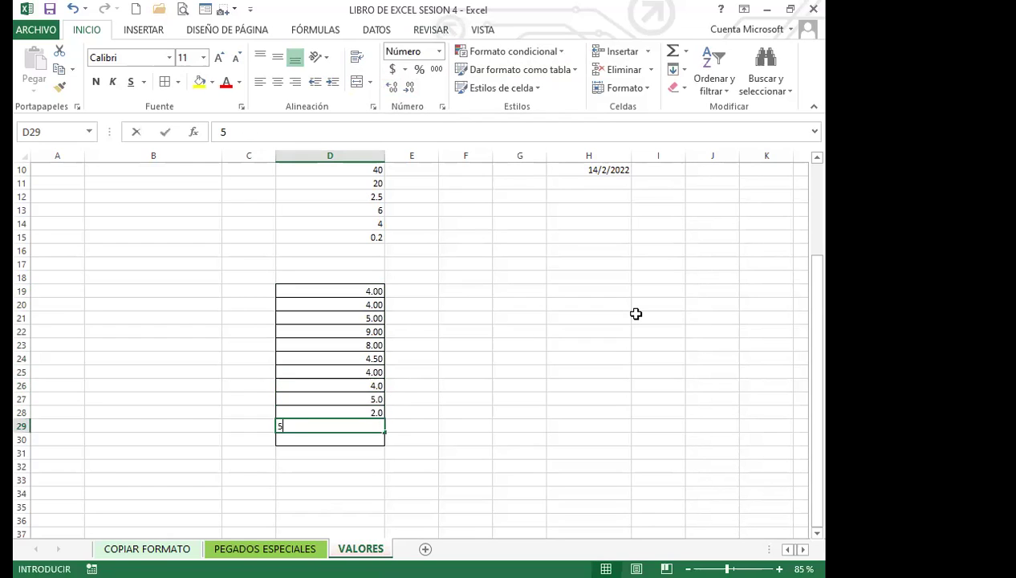
pyautogui.press('Return')
pyautogui.write('5')
pyautogui.press('Return')
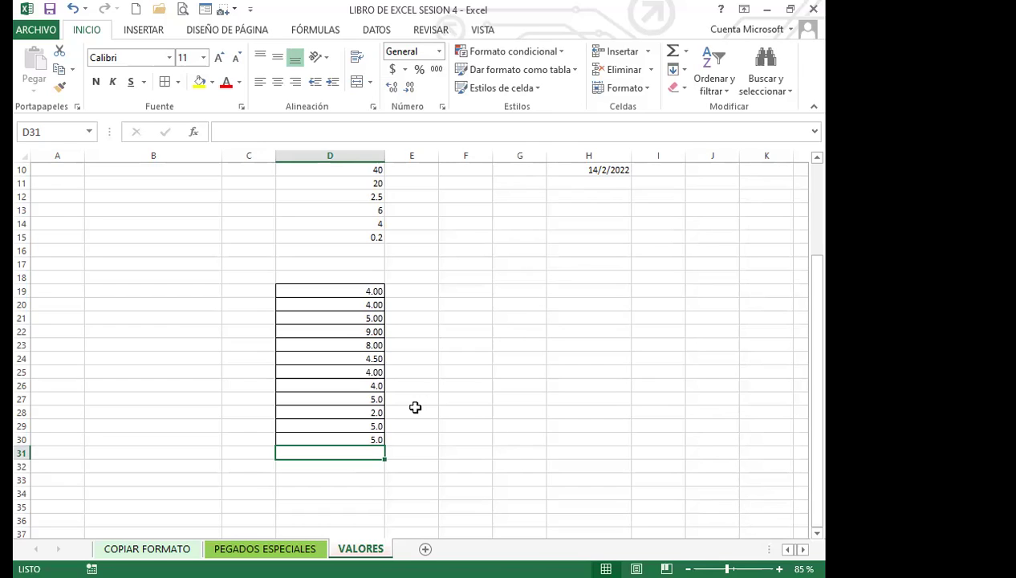
# Step: Copy the two-decimal format of cell D19 onto D26:D30 with Format Painter
pyautogui.click(353, 292)
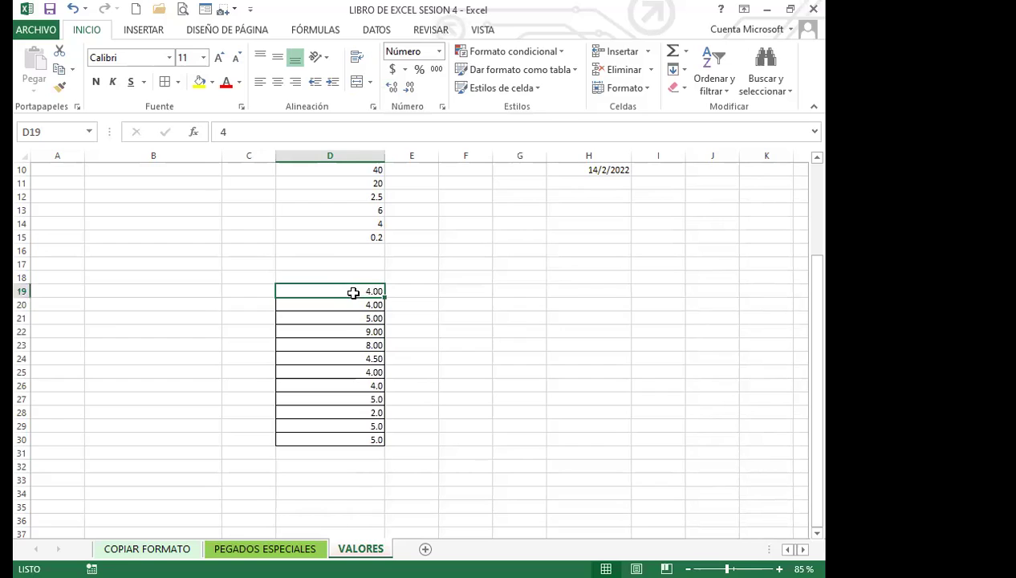
pyautogui.click(60, 86)
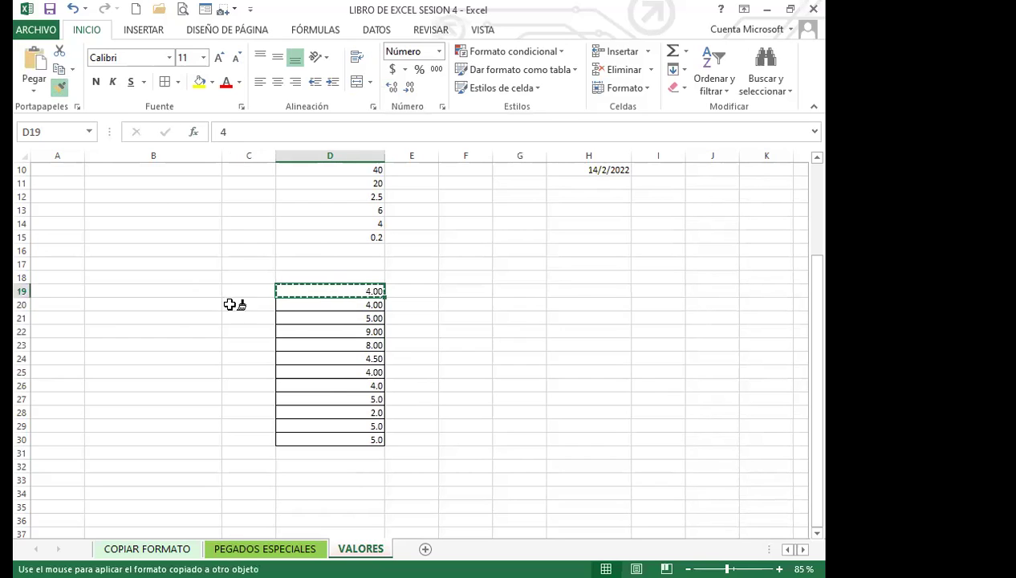
pyautogui.moveTo(329, 385); pyautogui.dragTo(329, 417)
pyautogui.moveTo(326, 438); pyautogui.dragTo(325, 439)
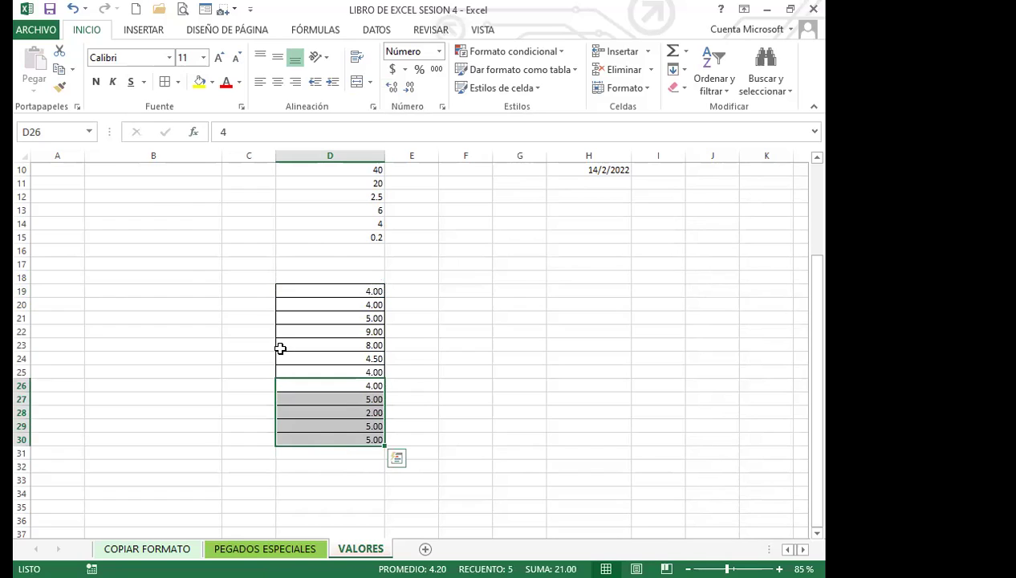
# Step: Copy the format of cell D19 onto D20:D29 with Format Painter
pyautogui.click(326, 291)
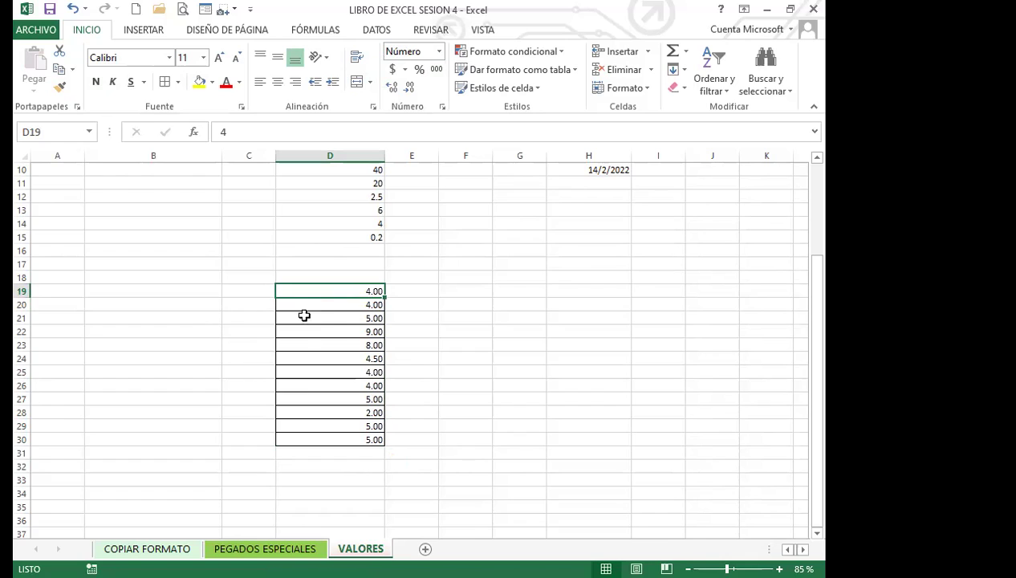
pyautogui.click(59, 86)
pyautogui.moveTo(330, 306); pyautogui.dragTo(329, 433)
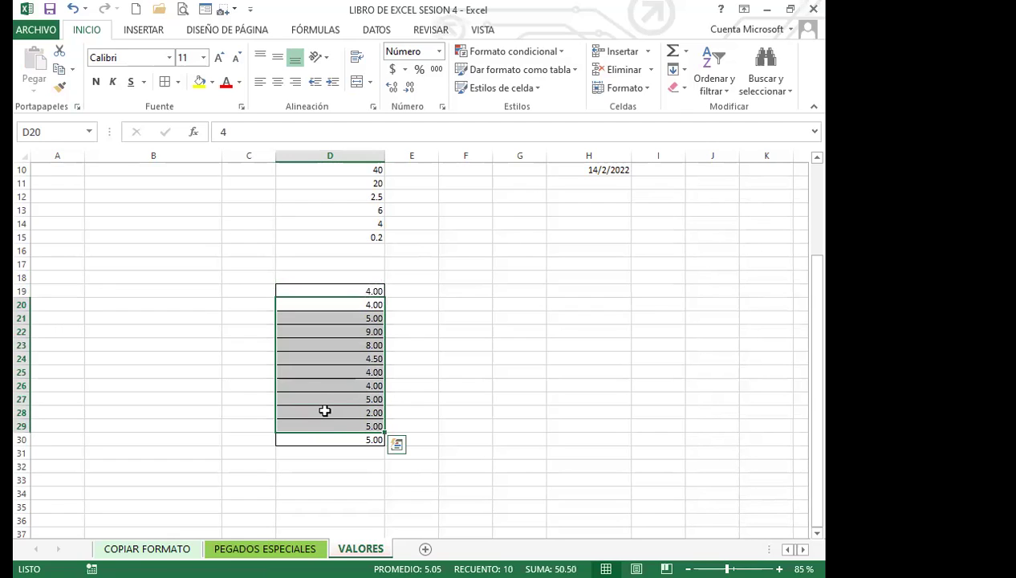
pyautogui.scroll(3, 320, 392)
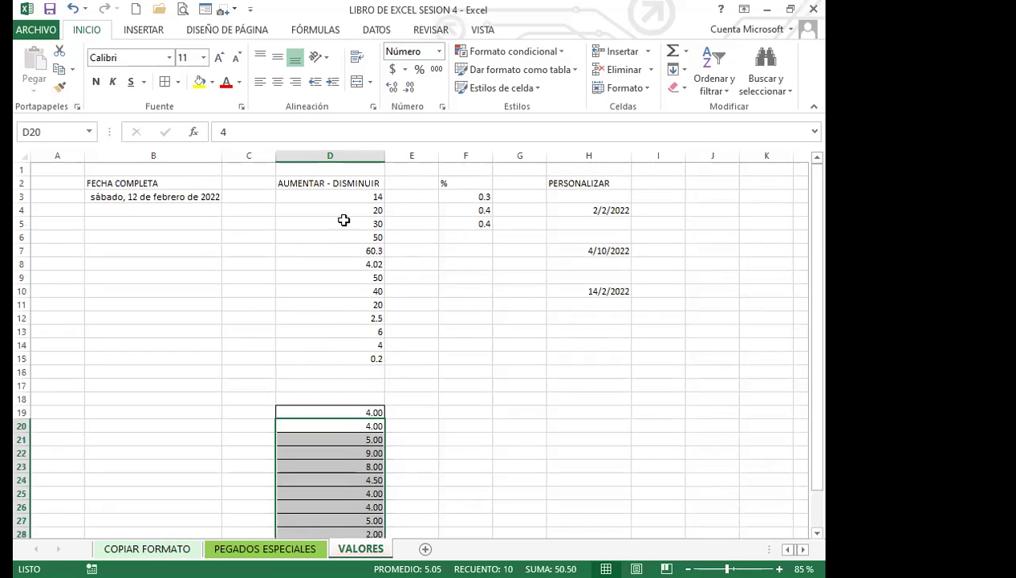
pyautogui.click(344, 220)
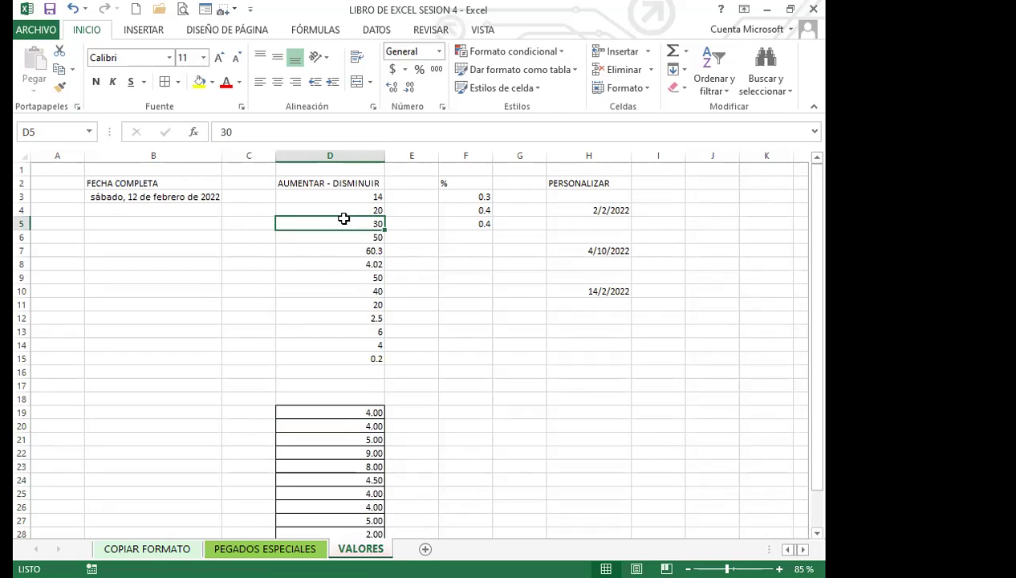
pyautogui.click(340, 317)
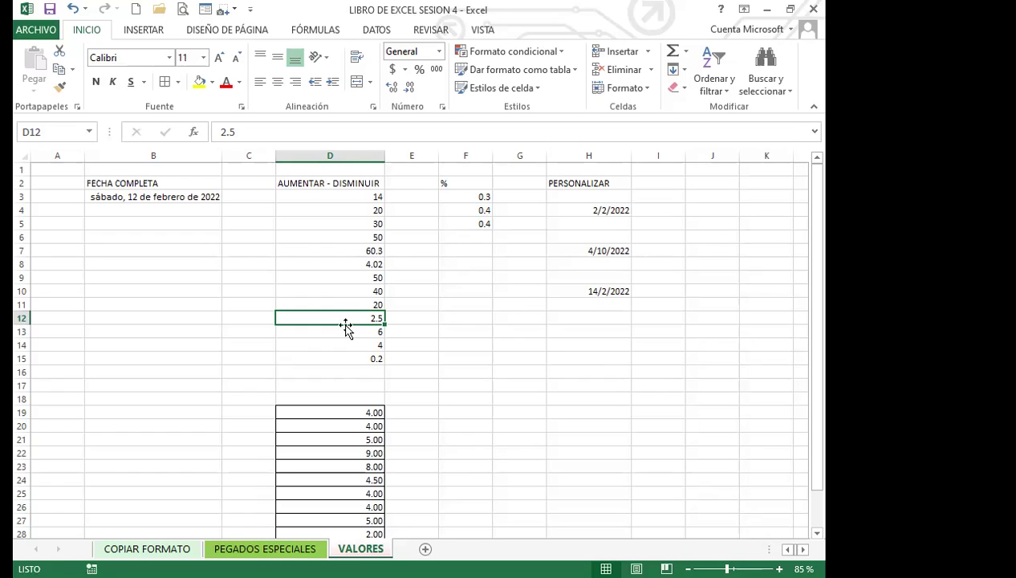
pyautogui.click(469, 414)
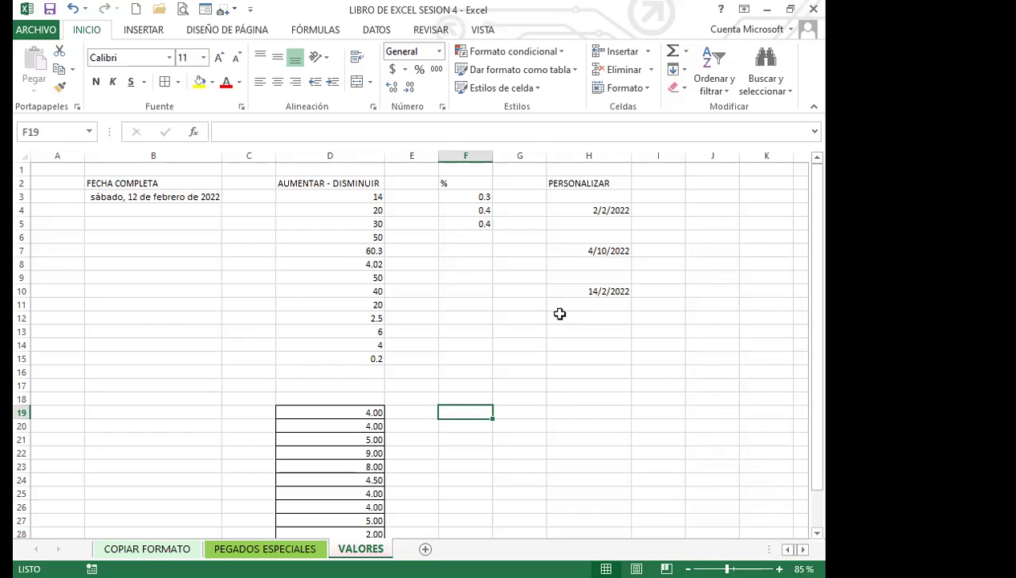
# Step: Change the last value of the % list, in cell F5, to 0.5
pyautogui.click(446, 196)
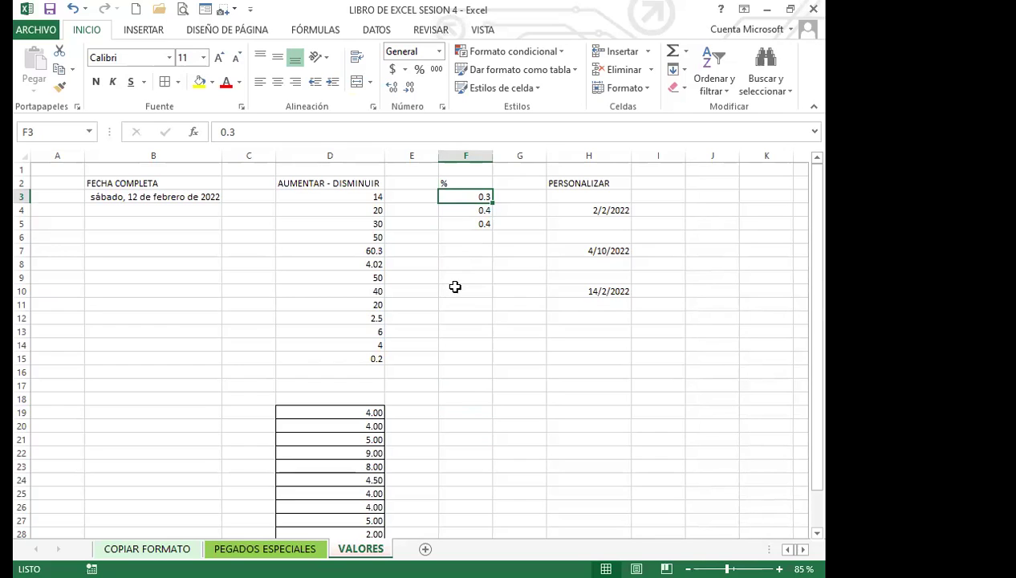
pyautogui.click(463, 226)
pyautogui.write('0.5')
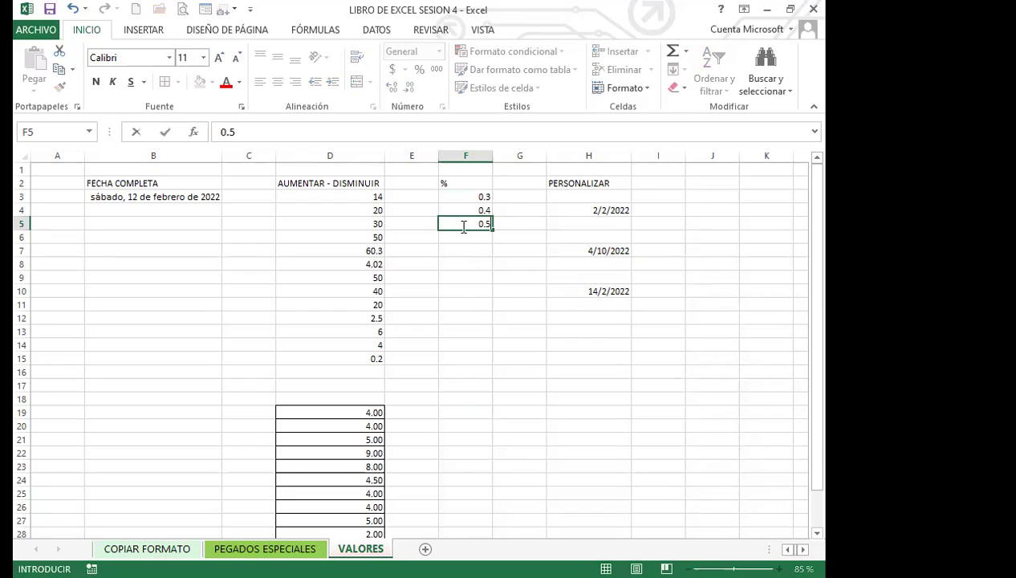
pyautogui.press('Return')
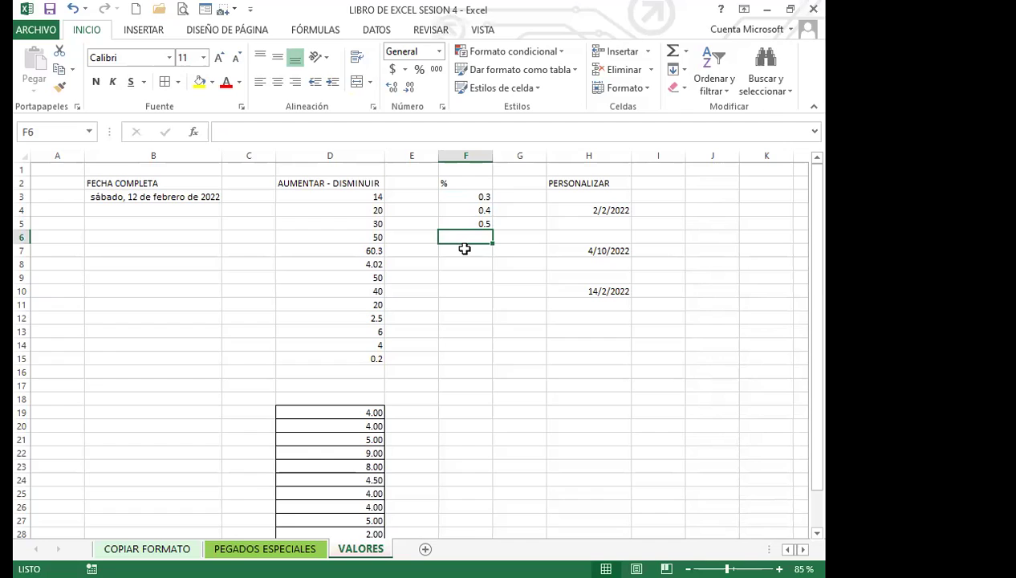
pyautogui.click(456, 357)
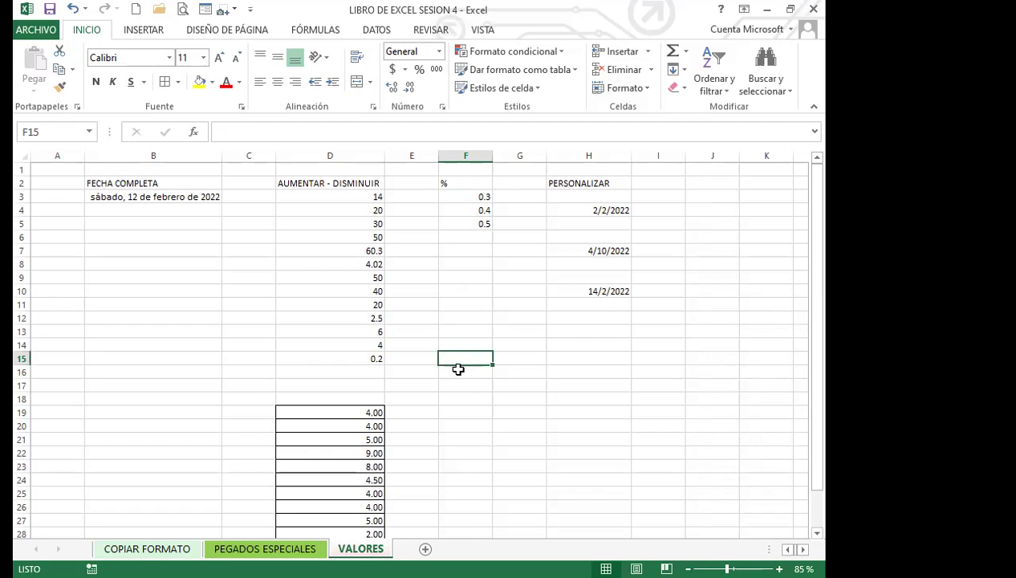
pyautogui.click(469, 374)
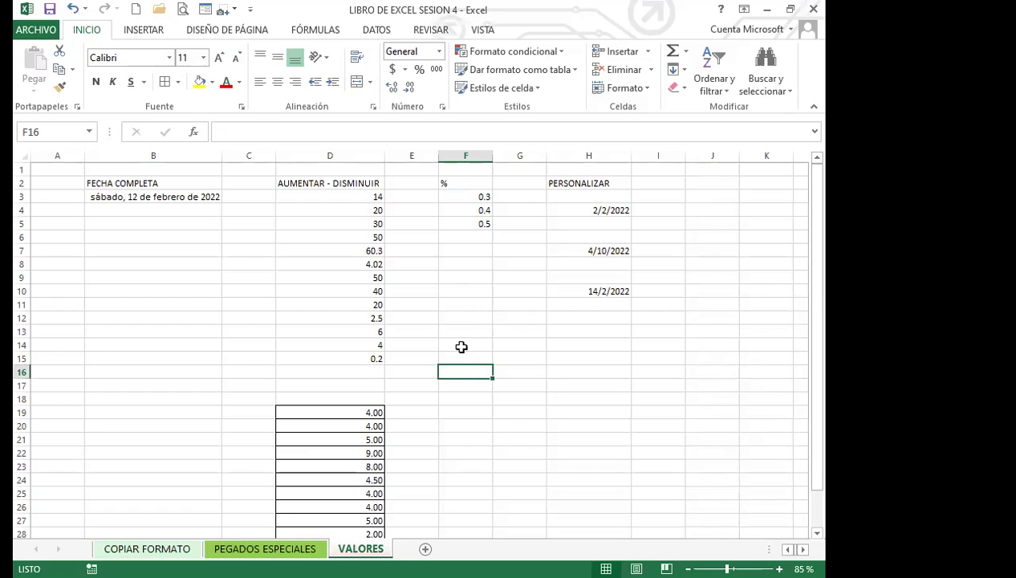
pyautogui.click(468, 331)
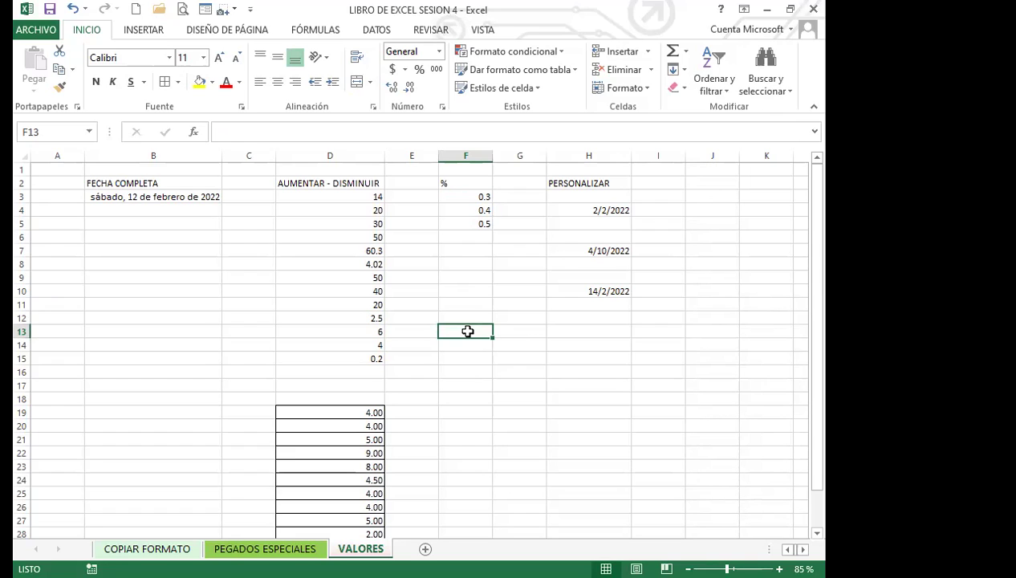
# Step: Format cells F3 and F4 of the % list as percentages, and copy F4's format to F5 with Format Painter
pyautogui.click(456, 195)
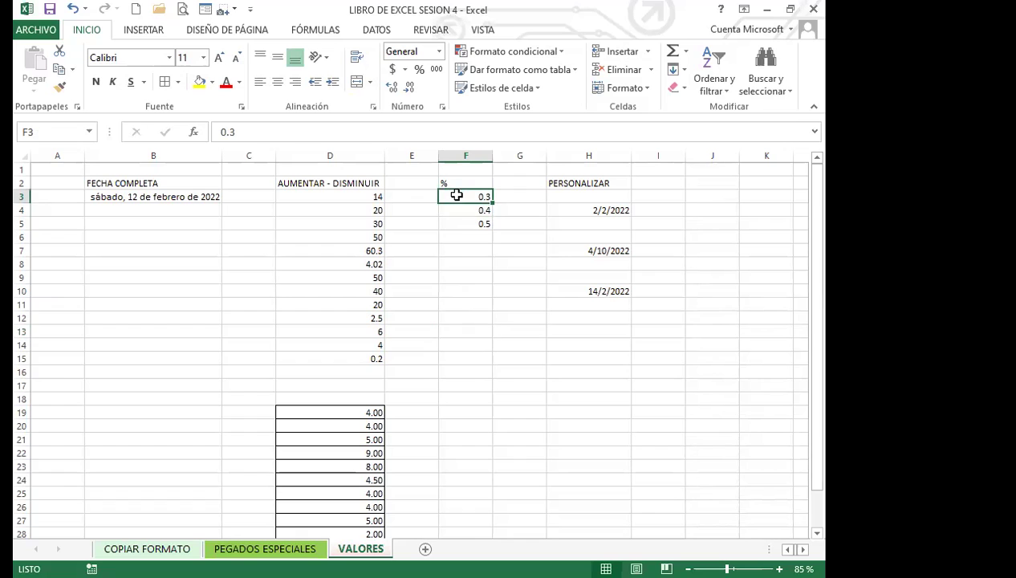
pyautogui.click(418, 70)
pyautogui.moveTo(462, 210); pyautogui.dragTo(462, 218)
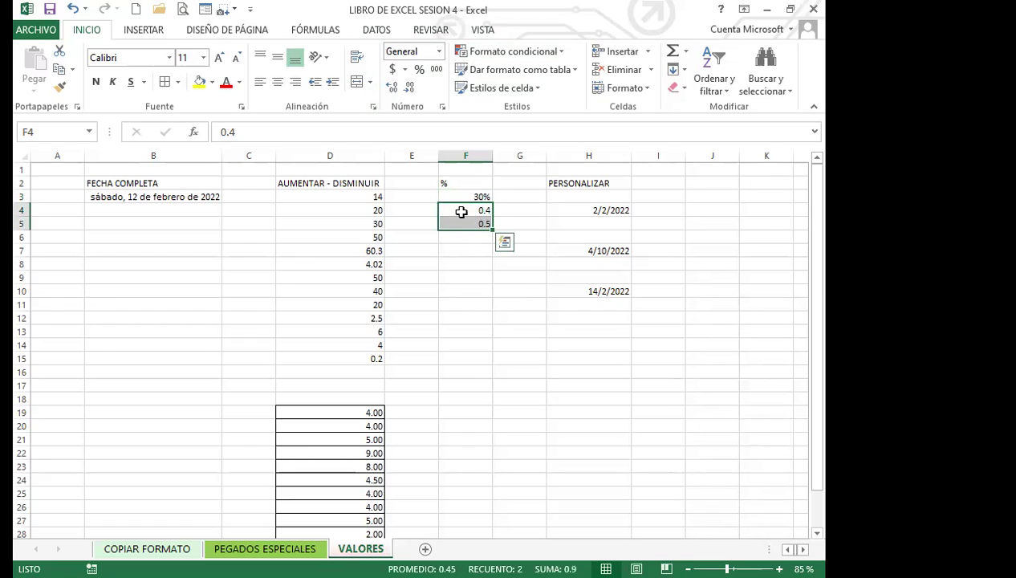
pyautogui.click(460, 211)
pyautogui.click(418, 69)
pyautogui.click(60, 86)
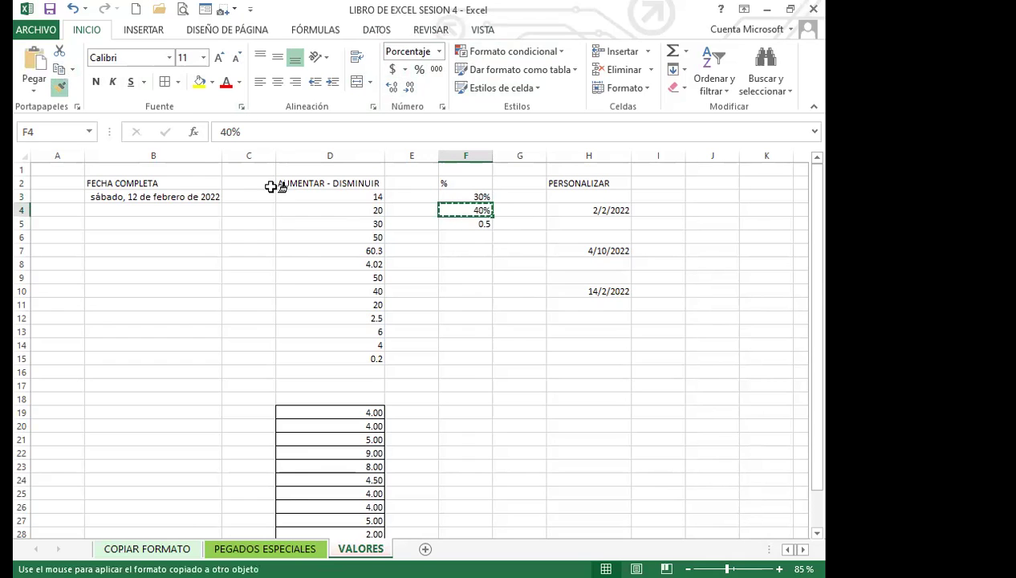
pyautogui.click(460, 224)
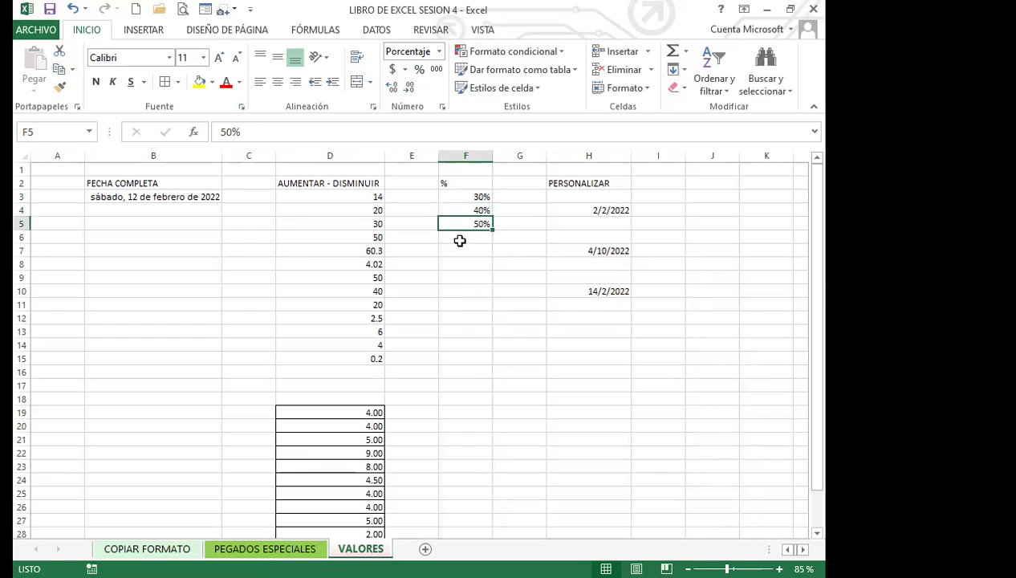
# Step: Enter the formula =30*0.3 in cell F10 to calculate 30% of 30 using a decimal
pyautogui.click(470, 289)
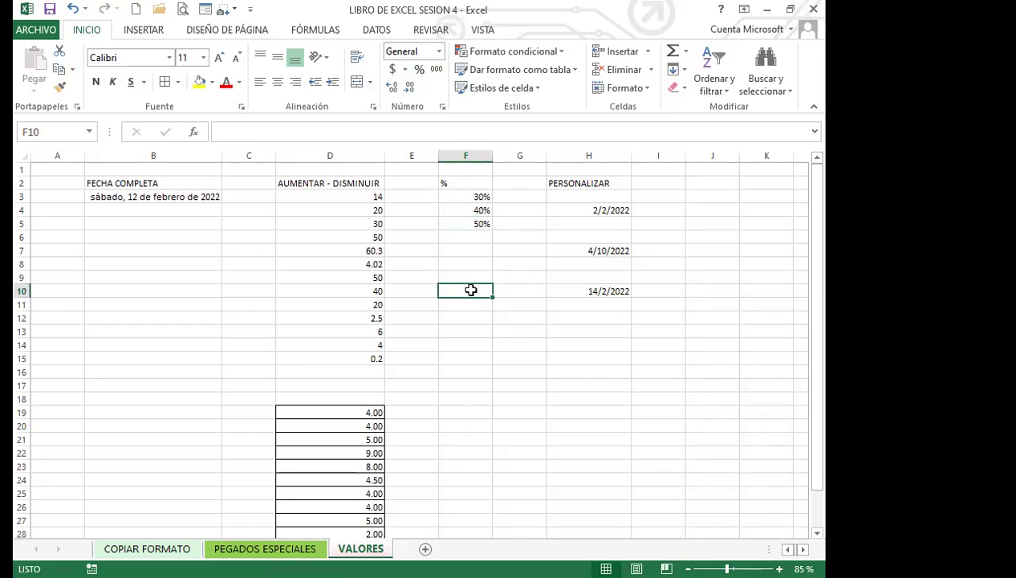
pyautogui.doubleClick(470, 290)
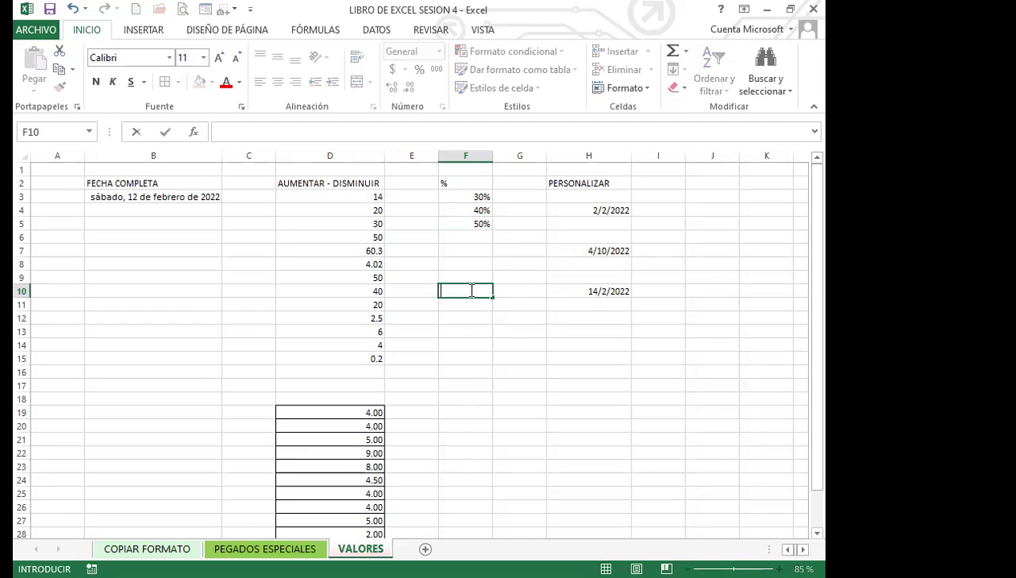
pyautogui.write('=30')
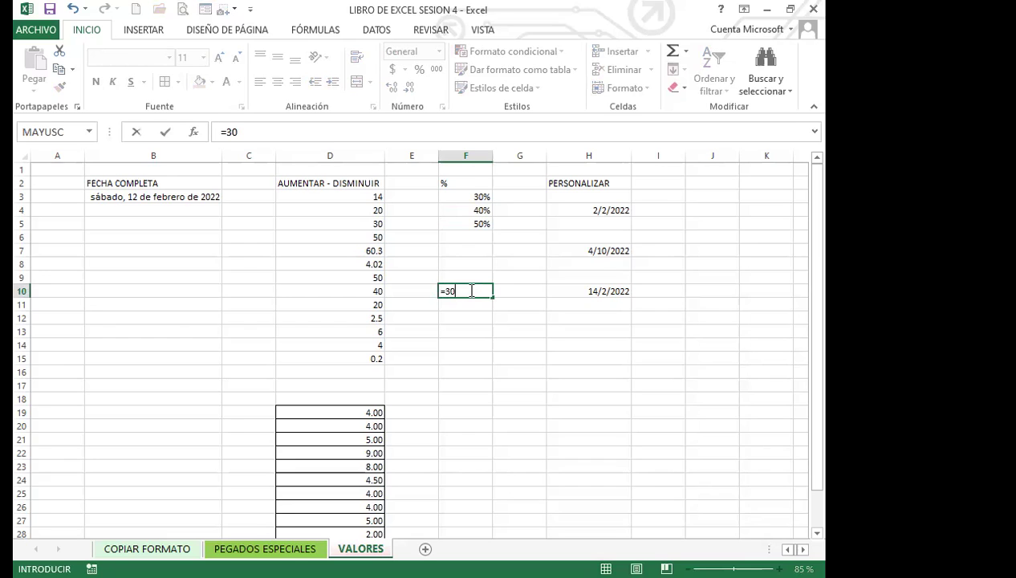
pyautogui.write('*0.3')
pyautogui.press('Return')
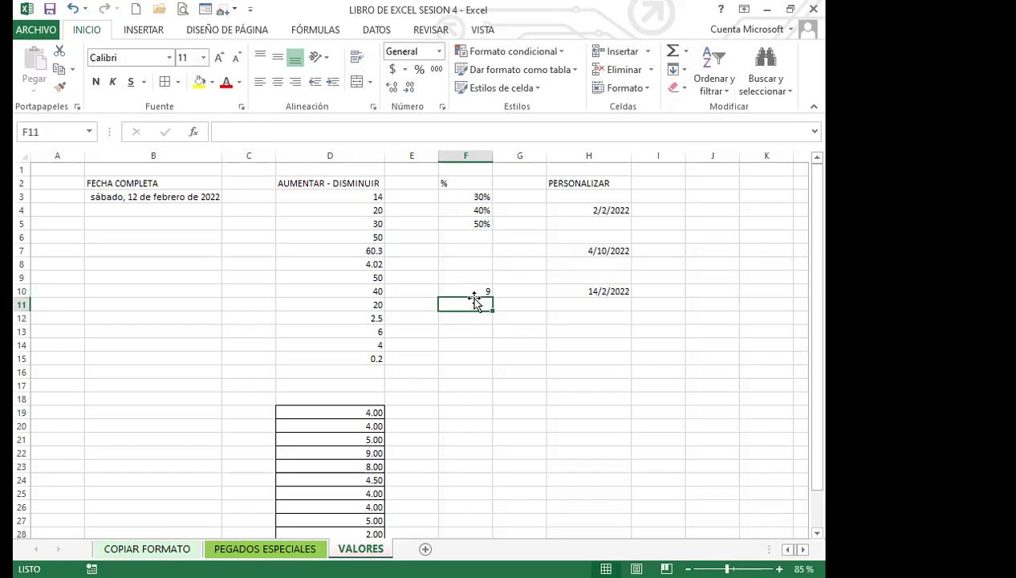
# Step: Enter the formula =30*30% in cell F11 to calculate the same percentage using the percent sign
pyautogui.write('=')
pyautogui.press('BackSpace')
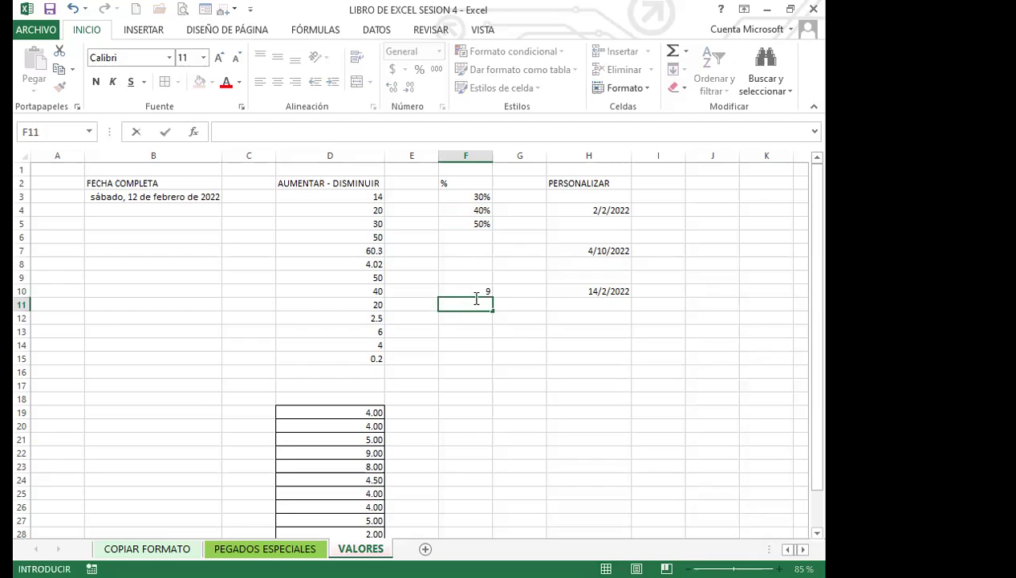
pyautogui.write('=')
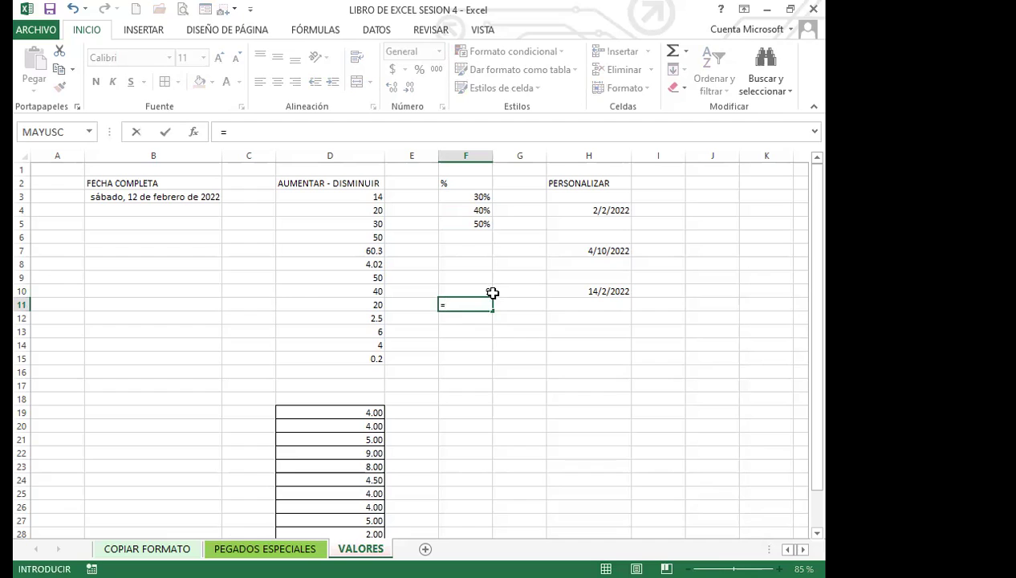
pyautogui.press('Escape')
pyautogui.click(480, 292)
pyautogui.click(467, 306)
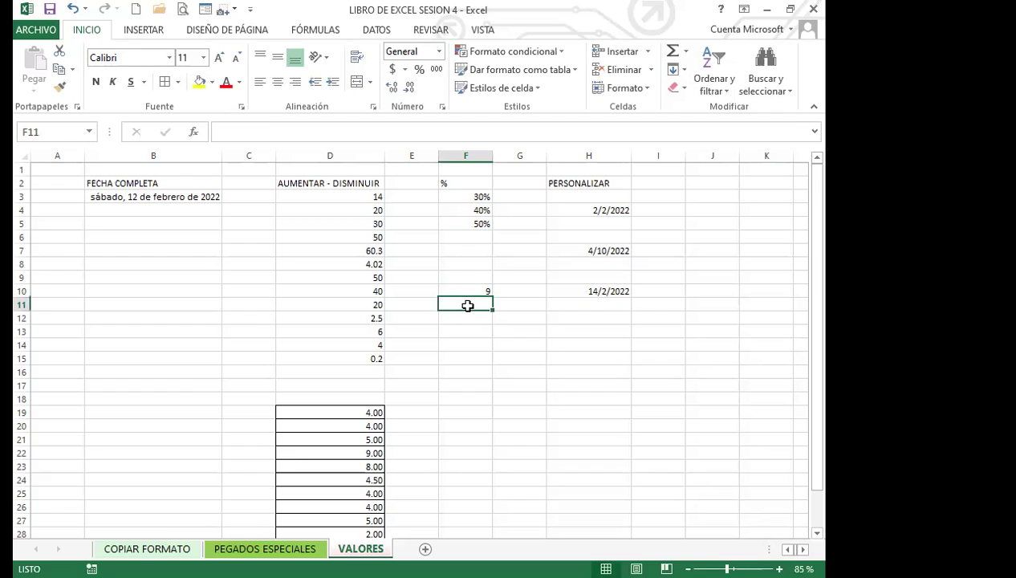
pyautogui.write('=3')
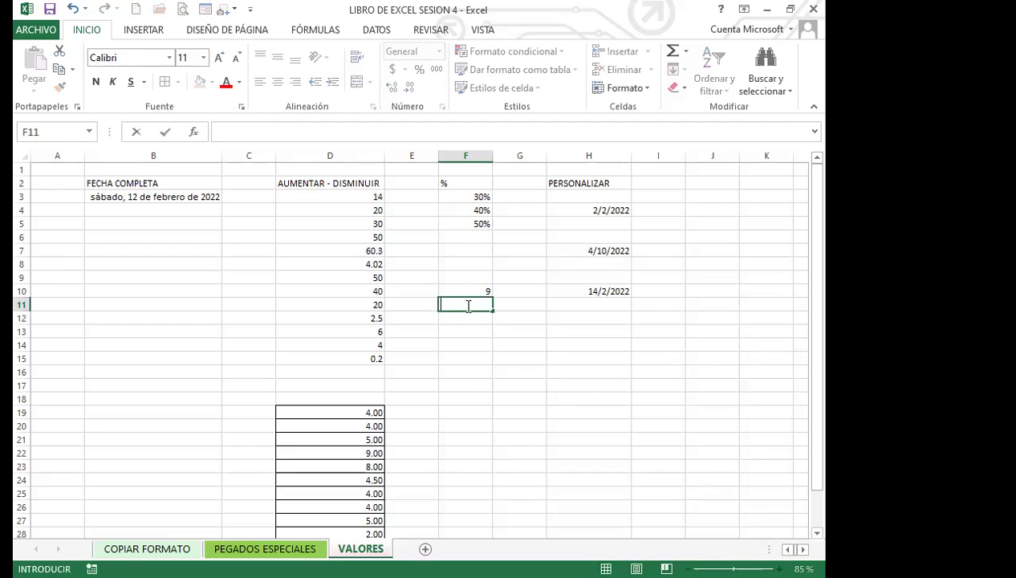
pyautogui.write('0')
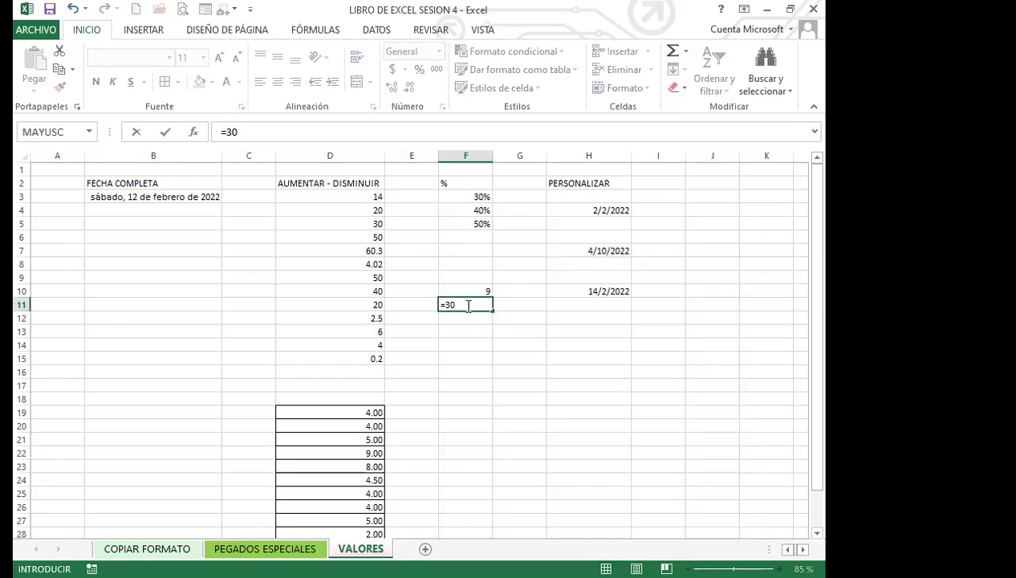
pyautogui.write('*30%')
pyautogui.press('Return')
# Step: Compare the decimal and percent-sign formulas in cells F10 and F11
pyautogui.click(467, 305)
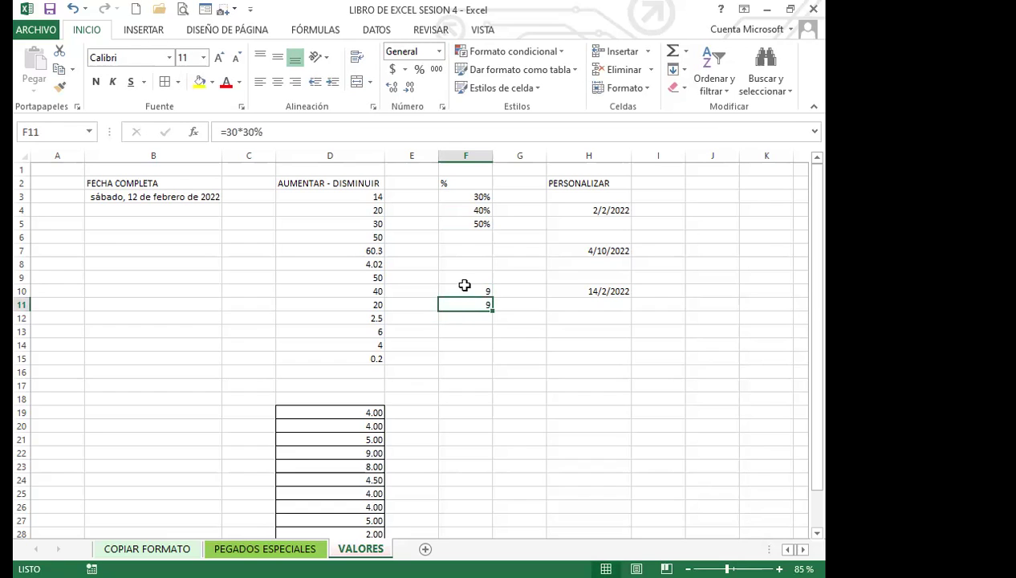
pyautogui.click(465, 291)
pyautogui.click(470, 303)
pyautogui.click(468, 291)
pyautogui.click(468, 316)
pyautogui.click(463, 304)
pyautogui.click(458, 291)
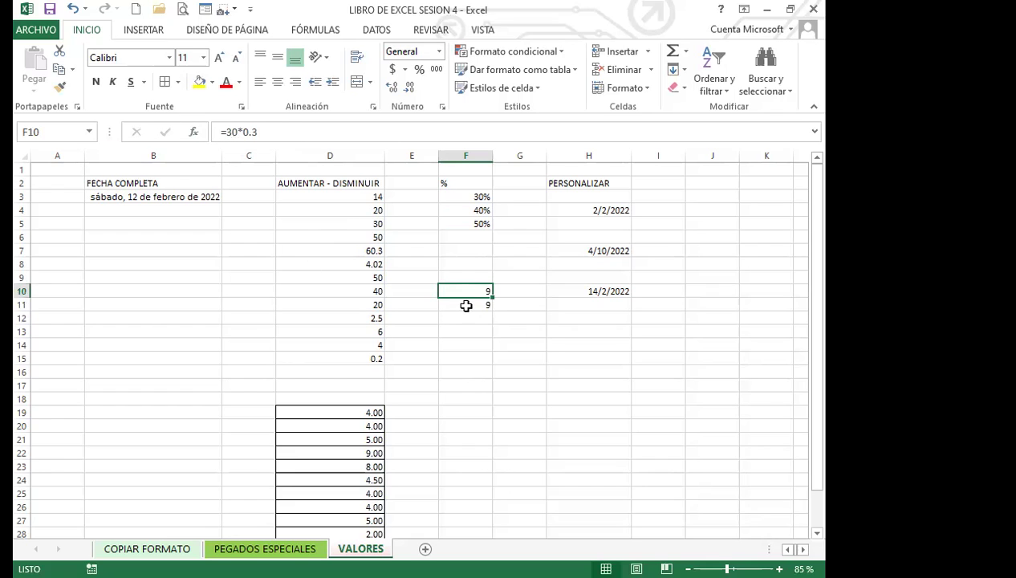
pyautogui.click(463, 304)
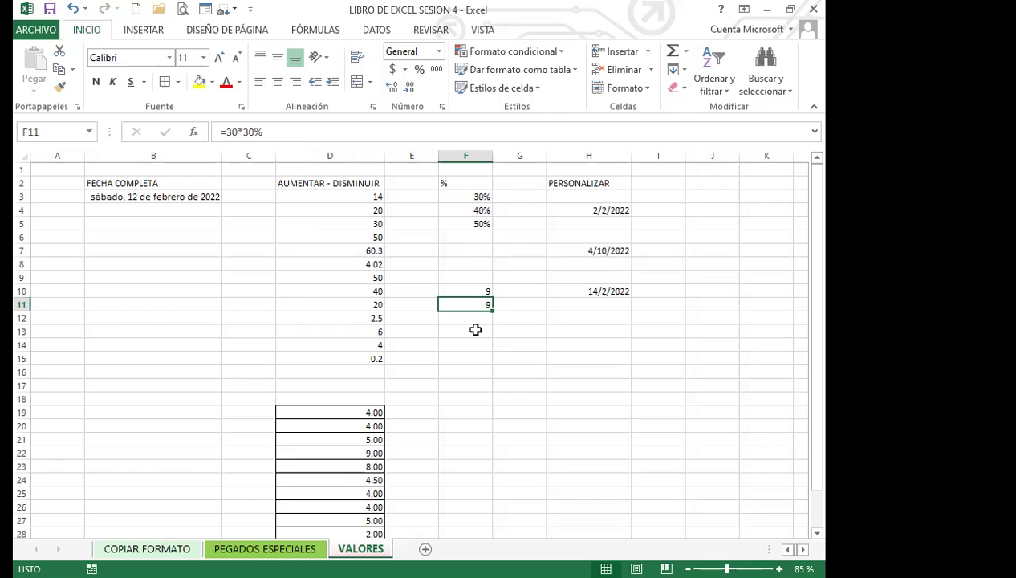
# Step: Delete the two example formulas in F10:F11
pyautogui.moveTo(453, 290); pyautogui.dragTo(453, 305)
pyautogui.press('Delete')
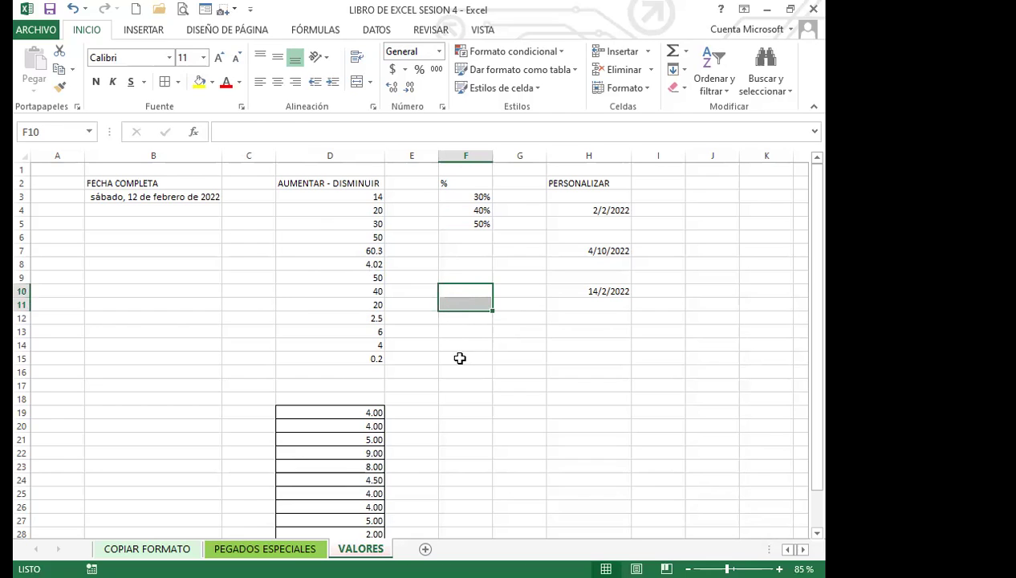
pyautogui.click(471, 349)
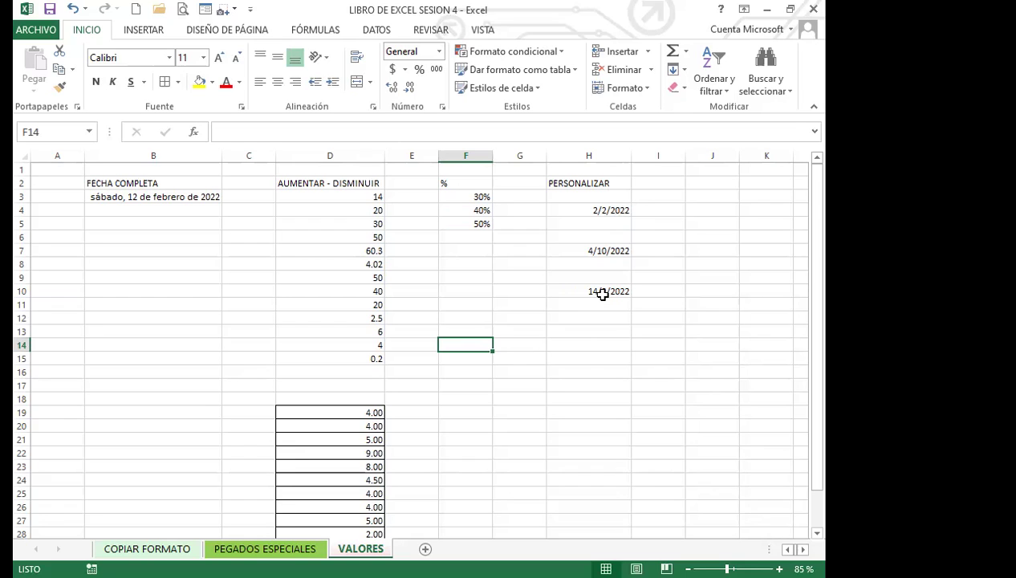
# Step: Apply the custom number format DDDD to the date in cell H4 to show the full weekday name
pyautogui.click(581, 213)
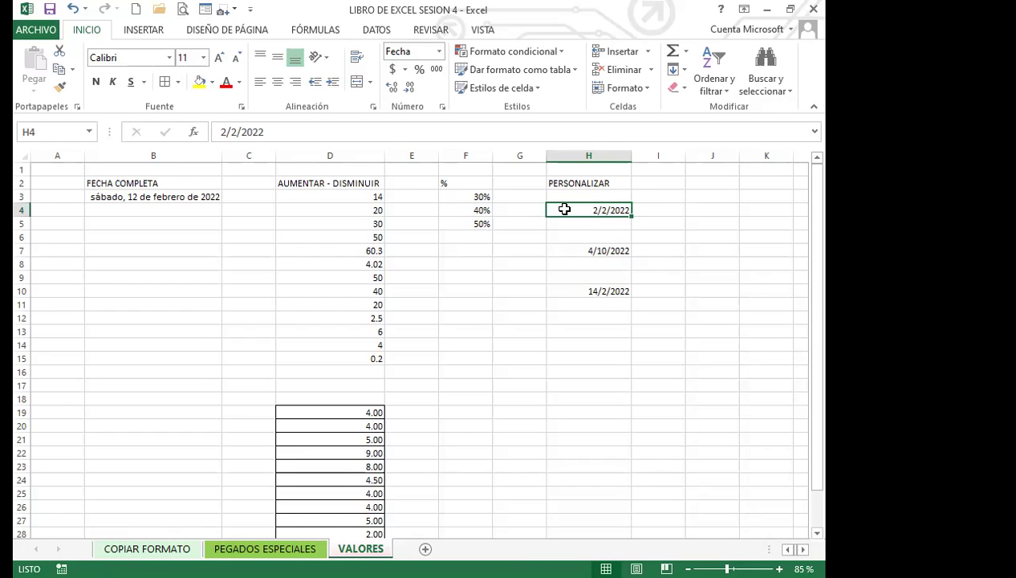
pyautogui.click(442, 107)
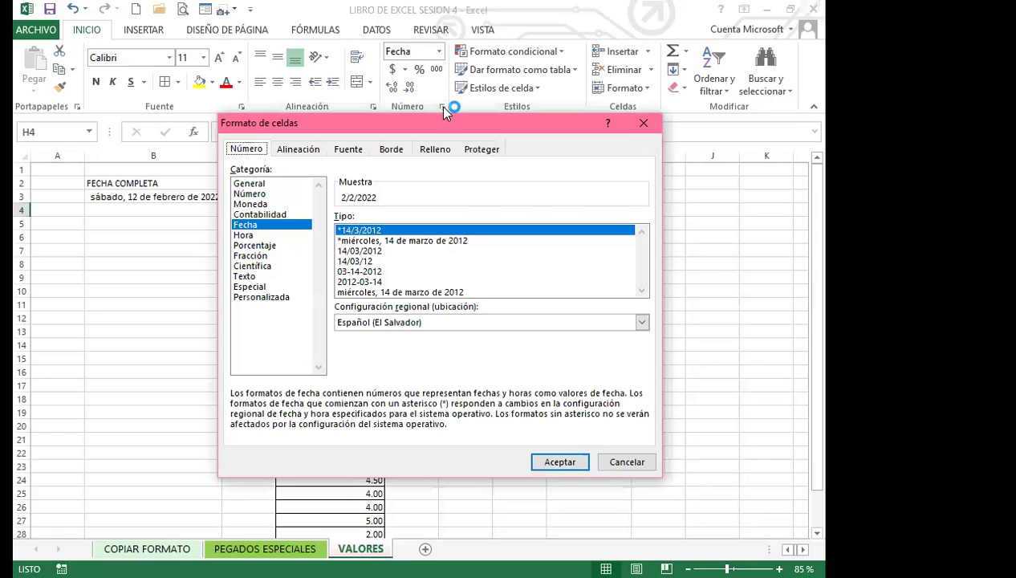
pyautogui.click(276, 298)
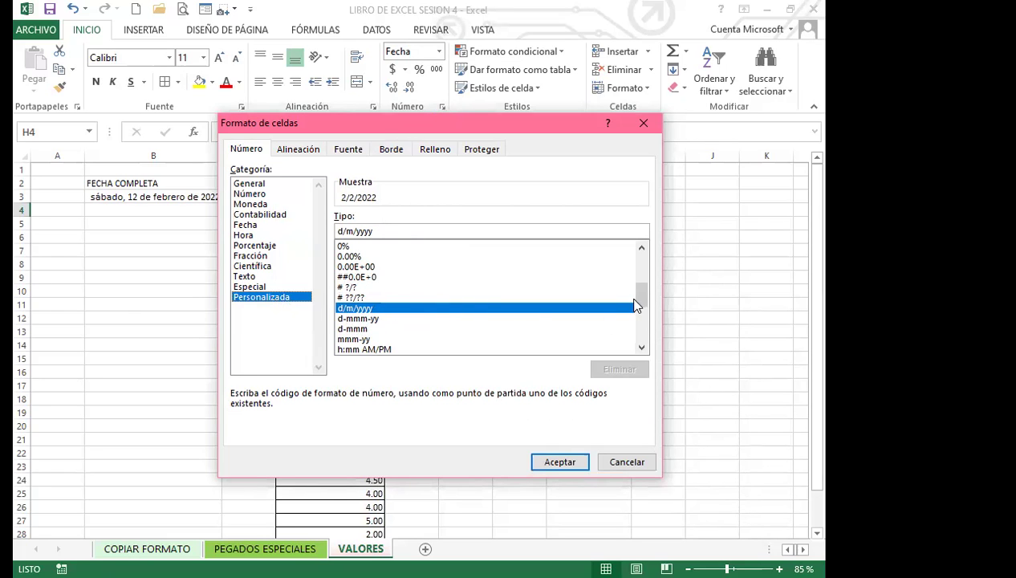
pyautogui.moveTo(641, 291); pyautogui.dragTo(644, 316)
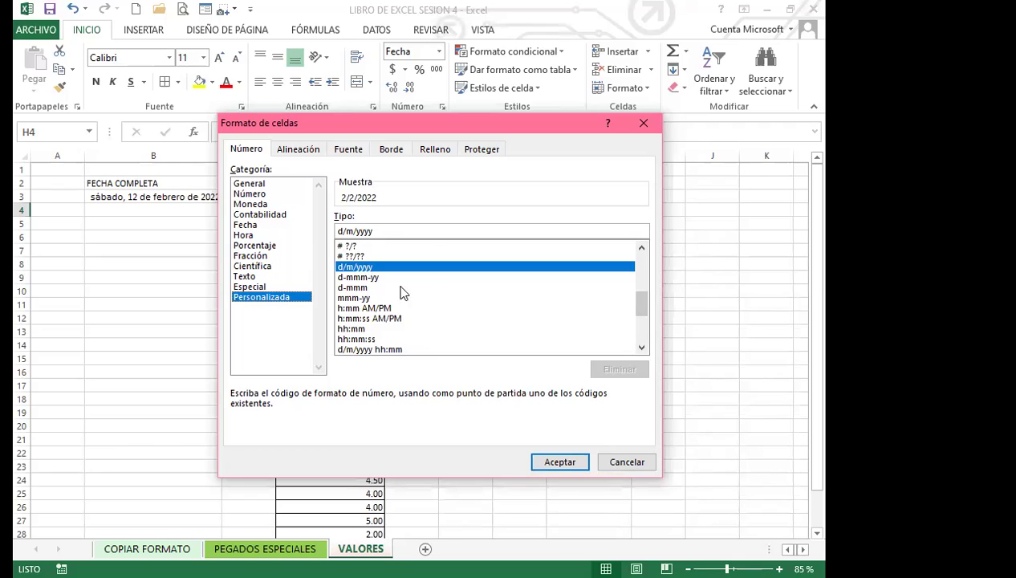
pyautogui.moveTo(372, 231); pyautogui.dragTo(317, 231)
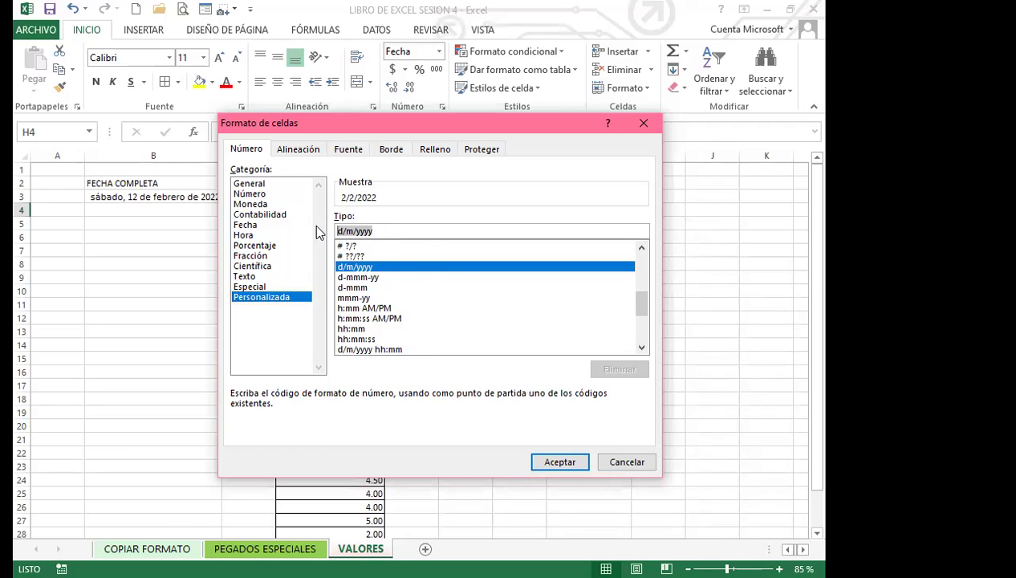
pyautogui.write('DDDD')
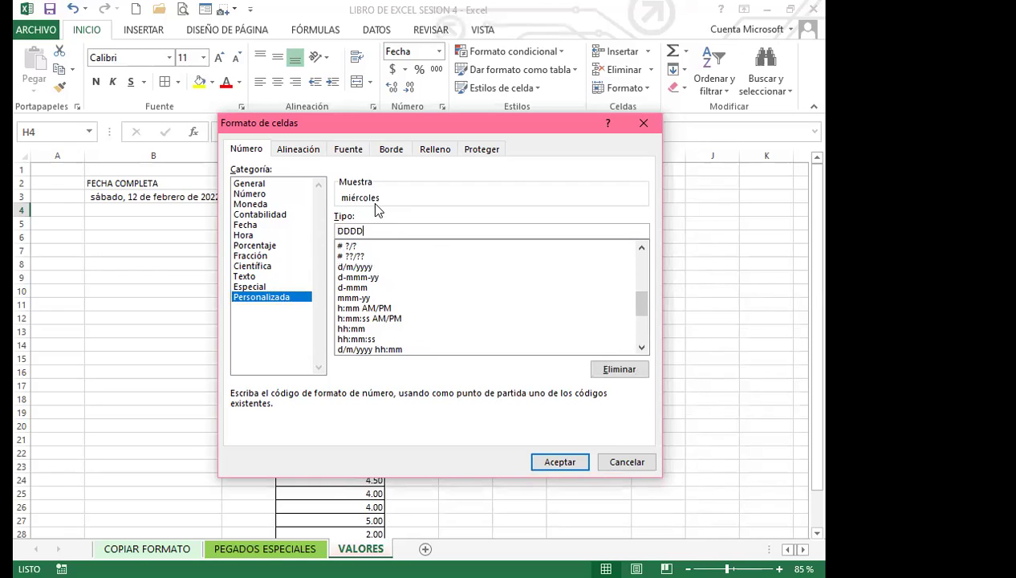
pyautogui.click(561, 462)
pyautogui.click(558, 342)
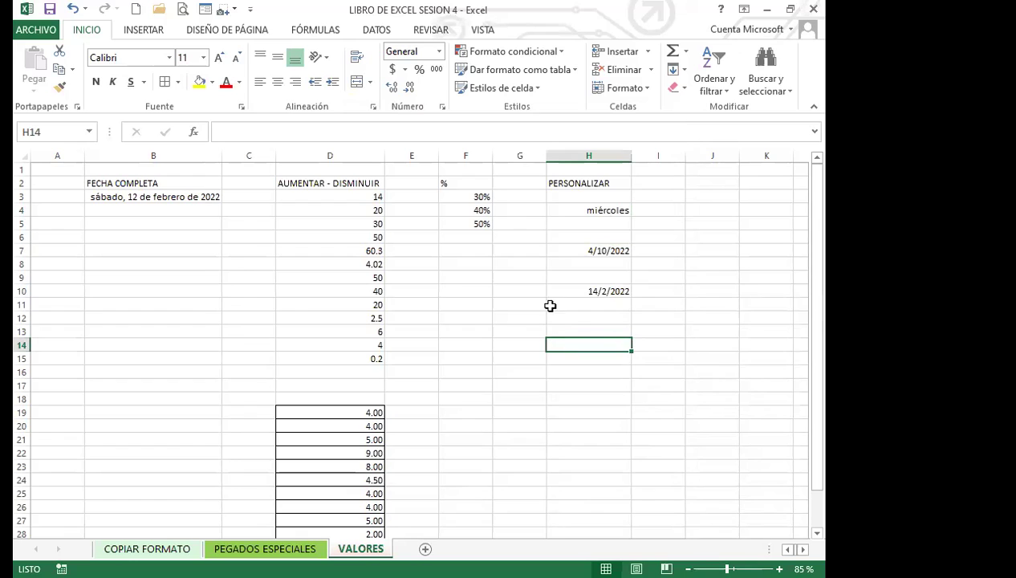
# Step: Apply the custom number format MMMM to the date in cell H7 to show the full month name
pyautogui.click(563, 249)
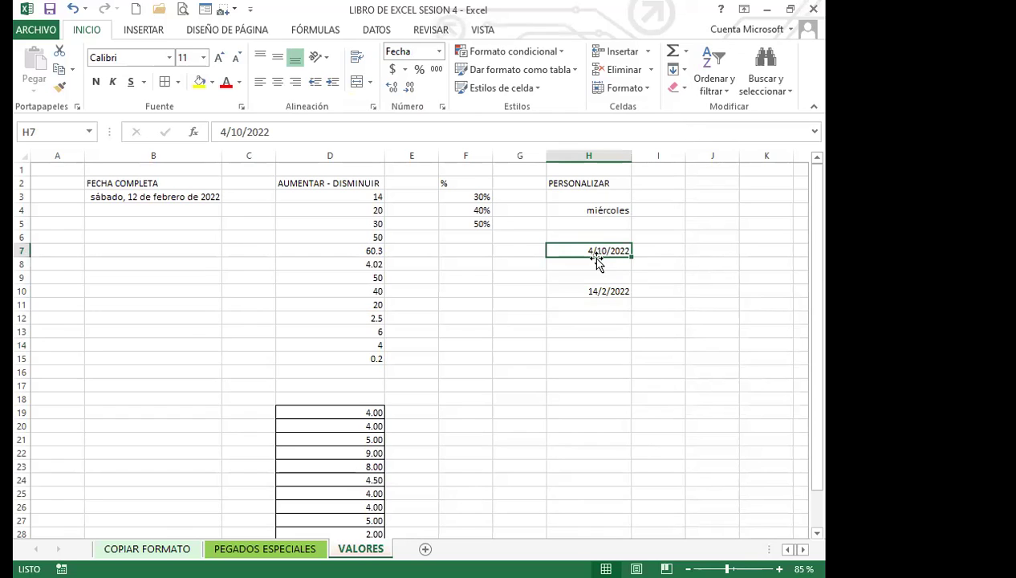
pyautogui.click(442, 107)
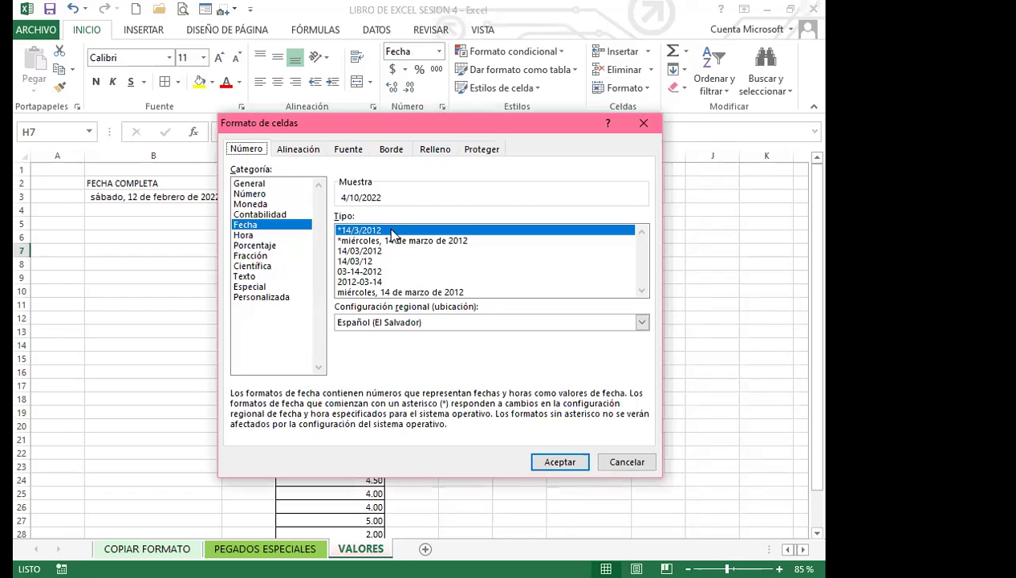
pyautogui.click(270, 298)
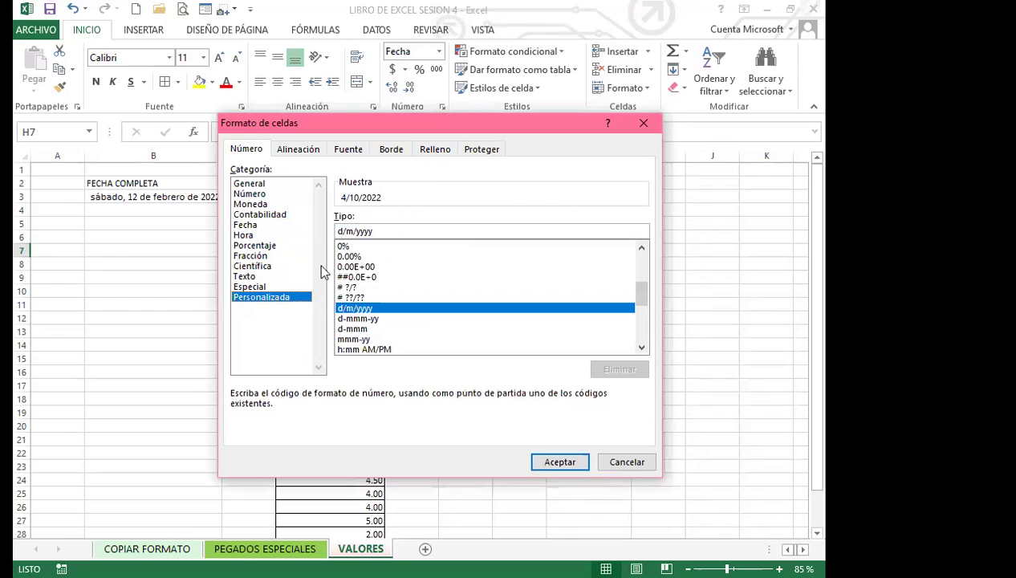
pyautogui.doubleClick(391, 231)
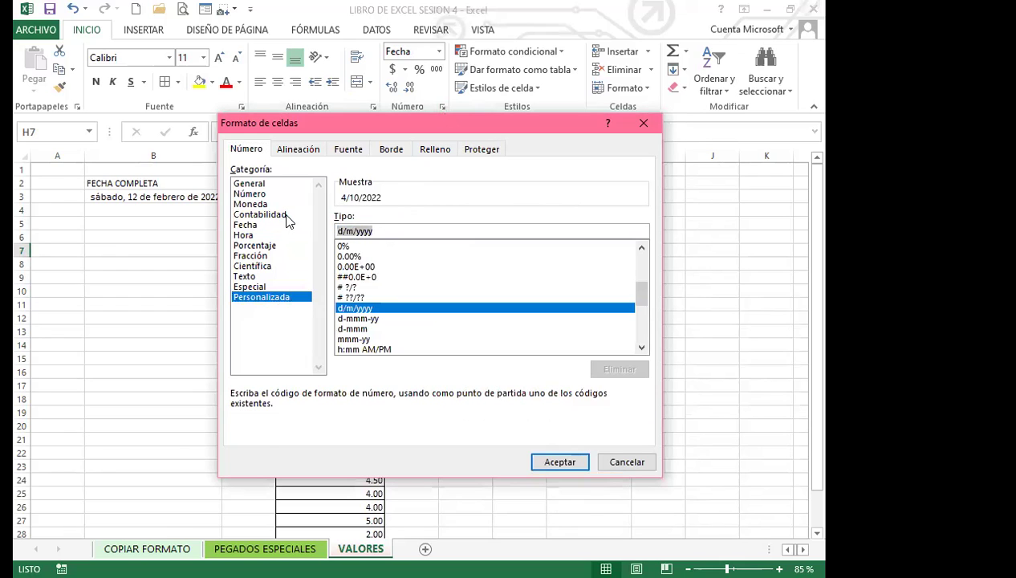
pyautogui.write('MMMM')
pyautogui.click(566, 466)
pyautogui.click(543, 369)
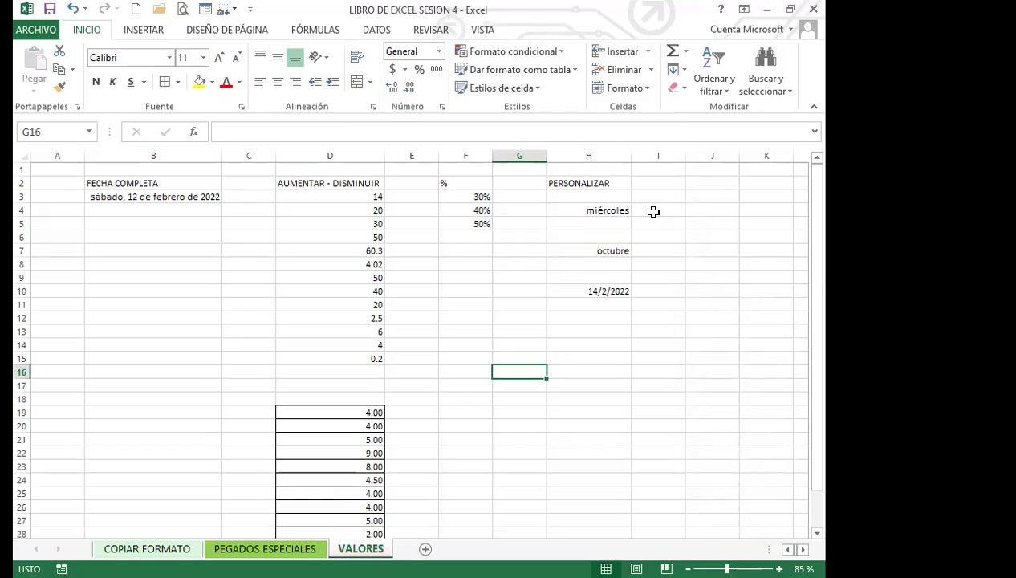
# Step: Copy the weekday cell H4 into I4 and clear the copy selection
pyautogui.click(596, 211)
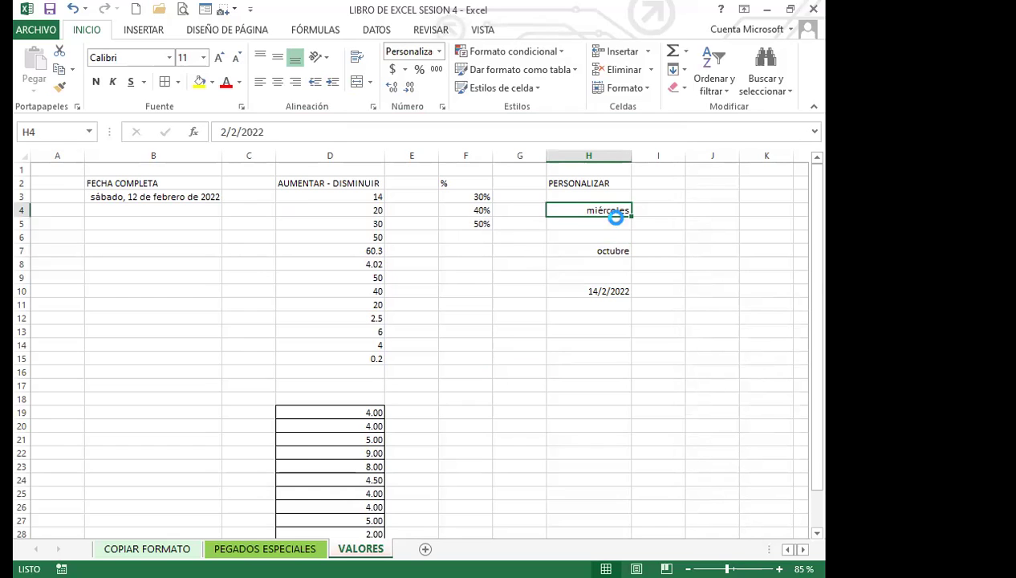
pyautogui.hotkey('ctrl', 'c')
pyautogui.click(655, 208)
pyautogui.hotkey('ctrl', 'v')
pyautogui.click(642, 234)
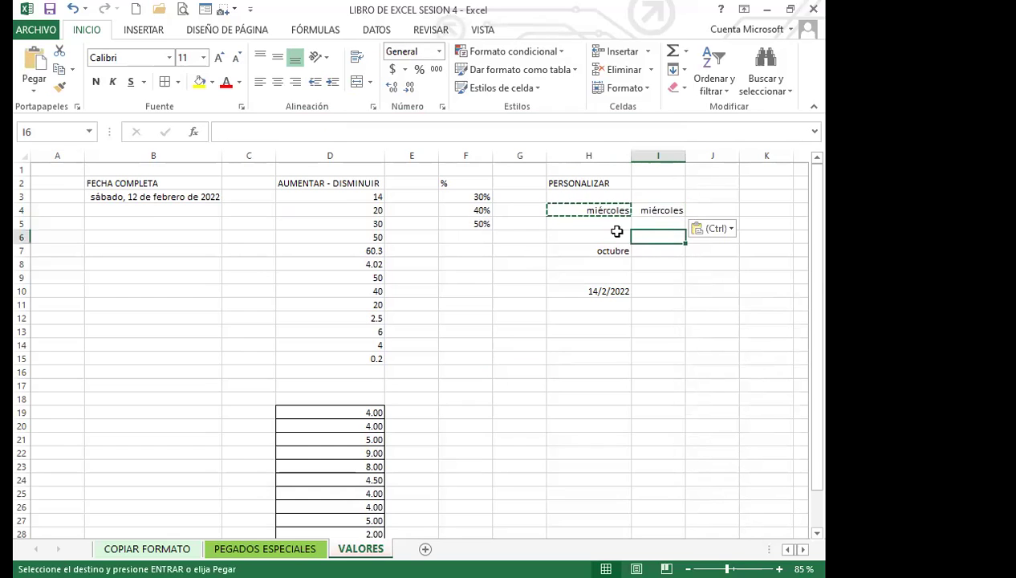
pyautogui.press('Escape')
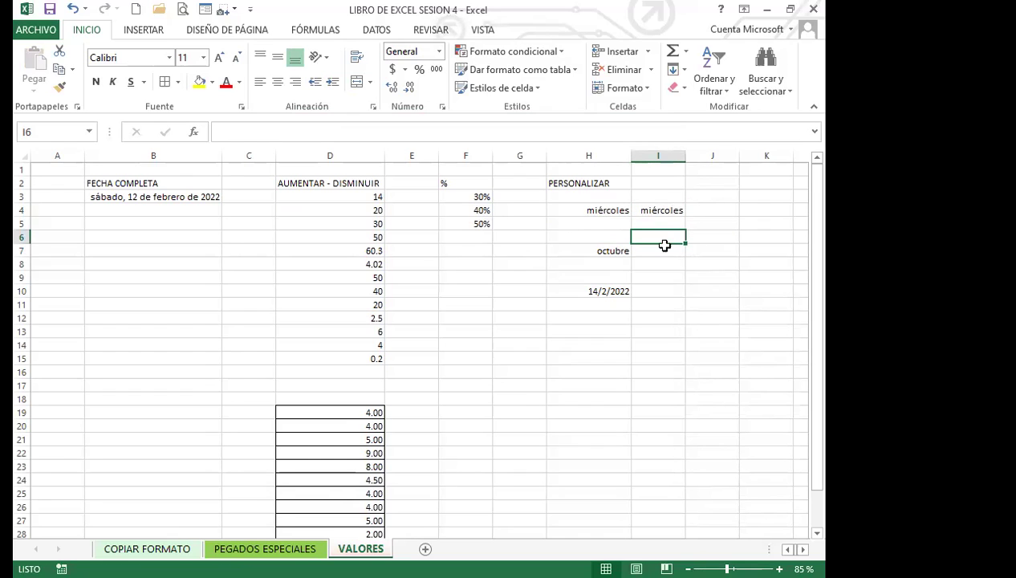
# Step: Shorten the custom number format of cell I4 to dd to show the two-digit day
pyautogui.click(648, 210)
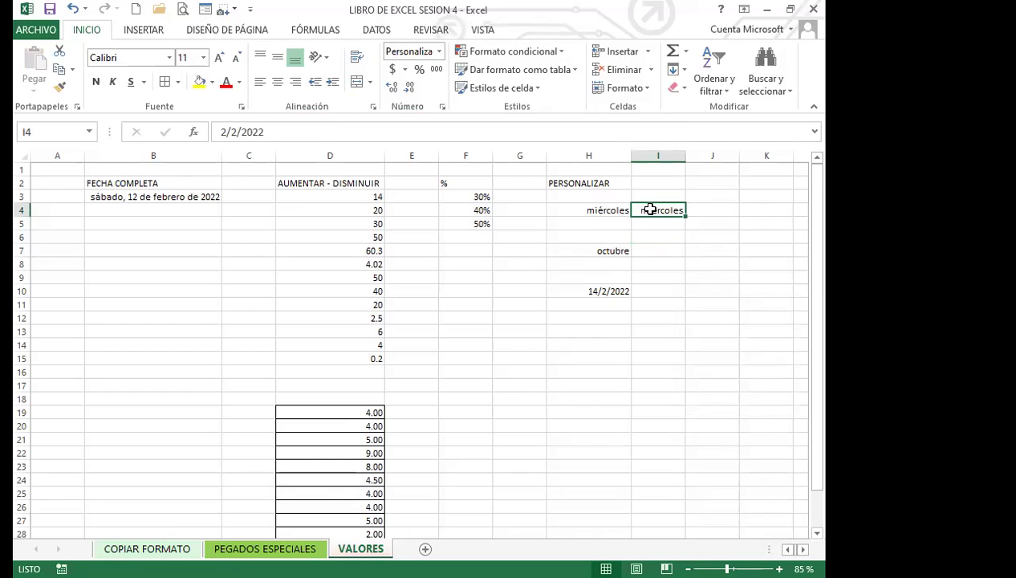
pyautogui.click(442, 106)
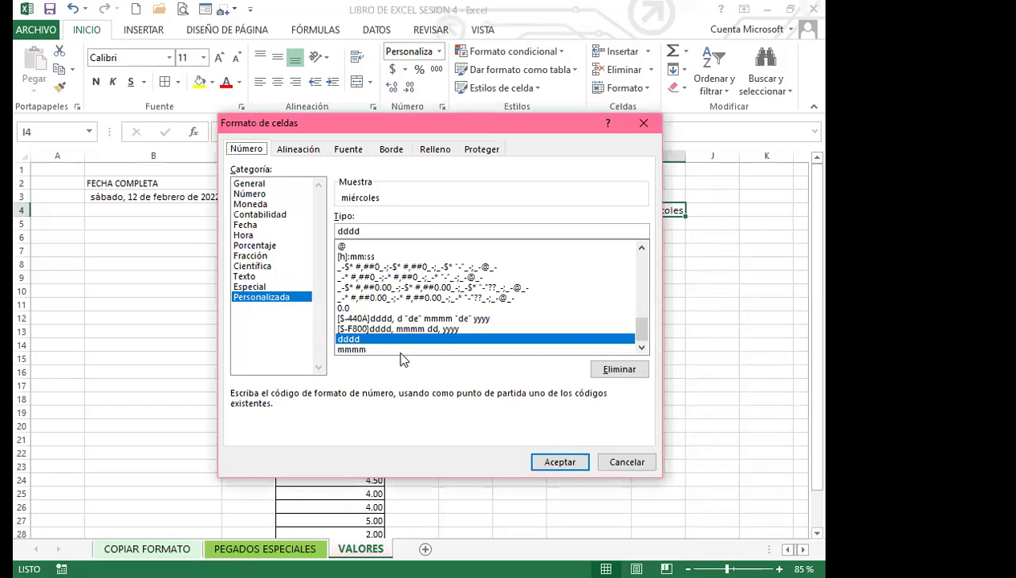
pyautogui.click(368, 230)
pyautogui.press('BackSpace')
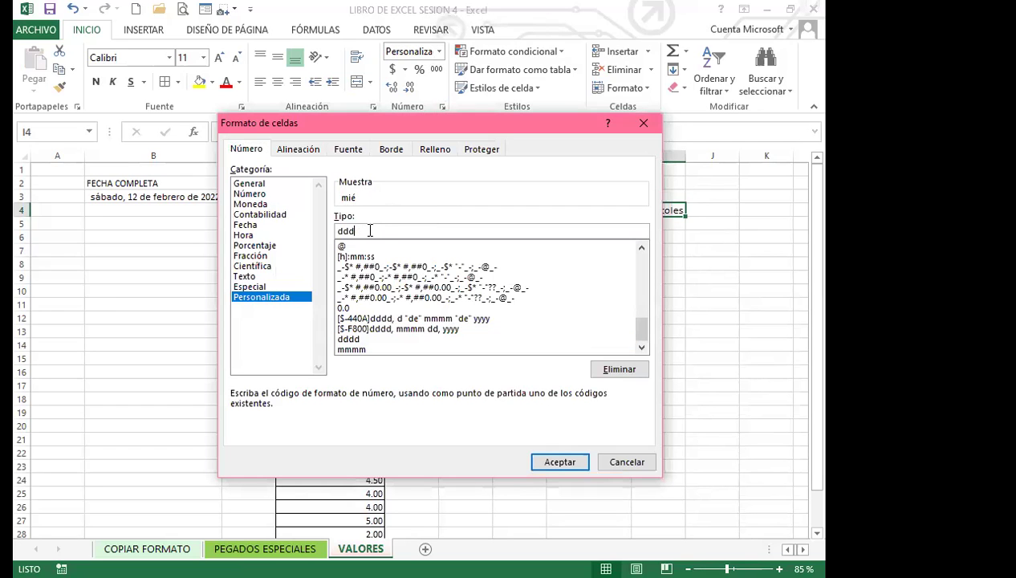
pyautogui.press('BackSpace')
pyautogui.press('Return')
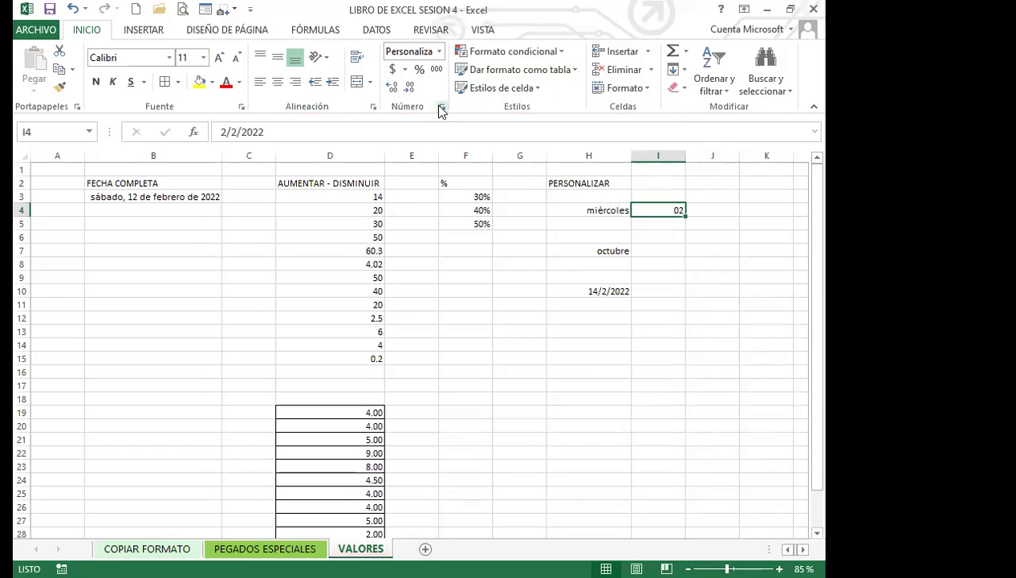
# Step: Change the custom number format of cell I4 to ddd to show the abbreviated weekday
pyautogui.click(441, 111)
pyautogui.click(356, 231)
pyautogui.write('D')
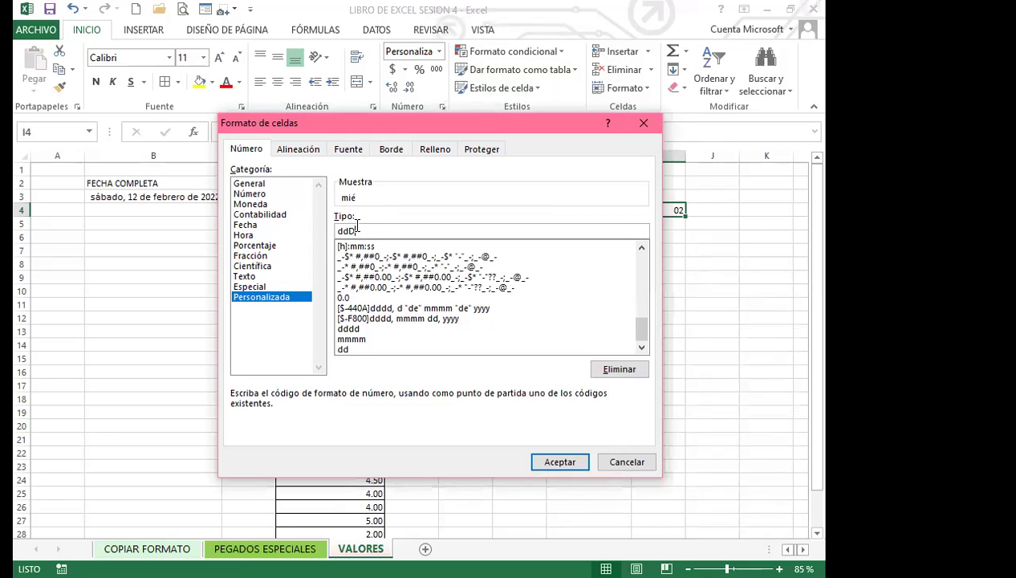
pyautogui.press('Return')
pyautogui.click(668, 251)
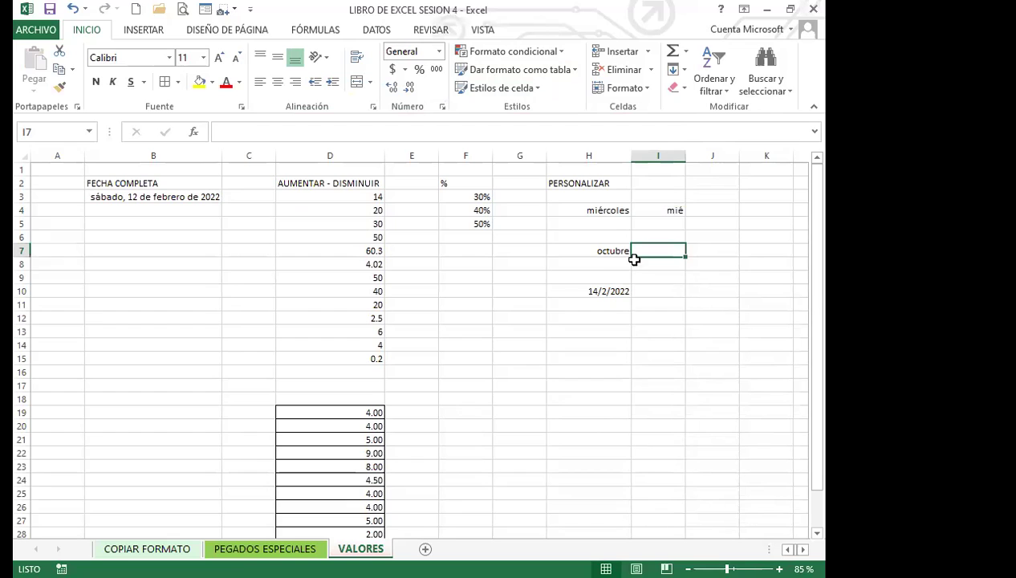
# Step: Copy the month cell H7 into I7 and clear the copy selection
pyautogui.click(596, 254)
pyautogui.hotkey('ctrl', 'c')
pyautogui.click(658, 254)
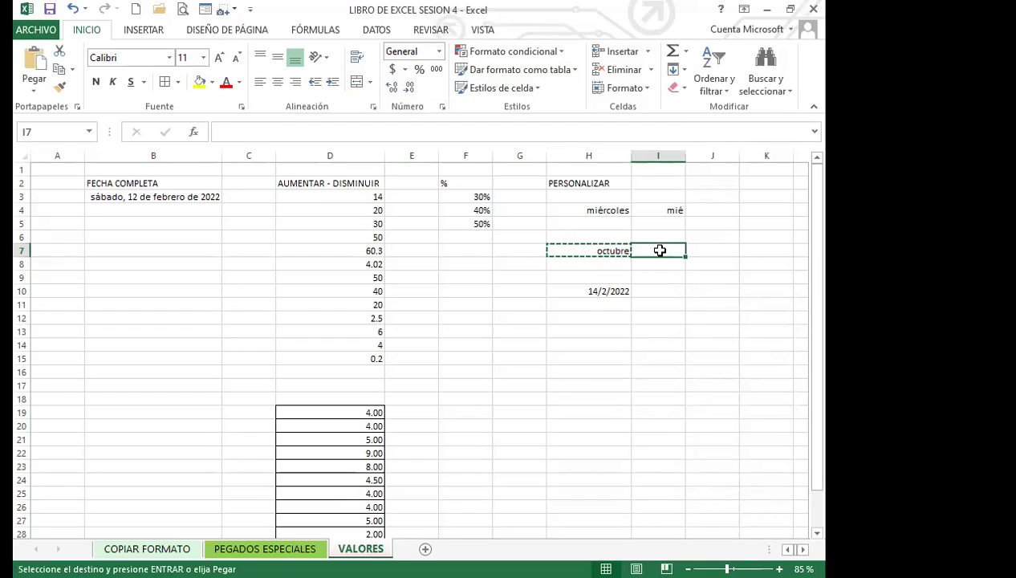
pyautogui.hotkey('ctrl', 'v')
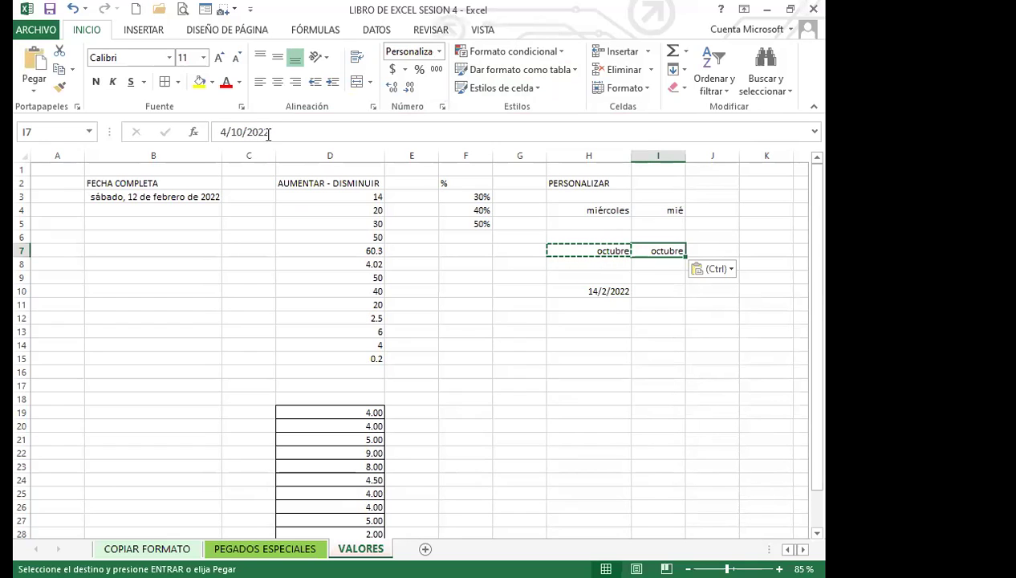
pyautogui.click(677, 289)
pyautogui.click(655, 251)
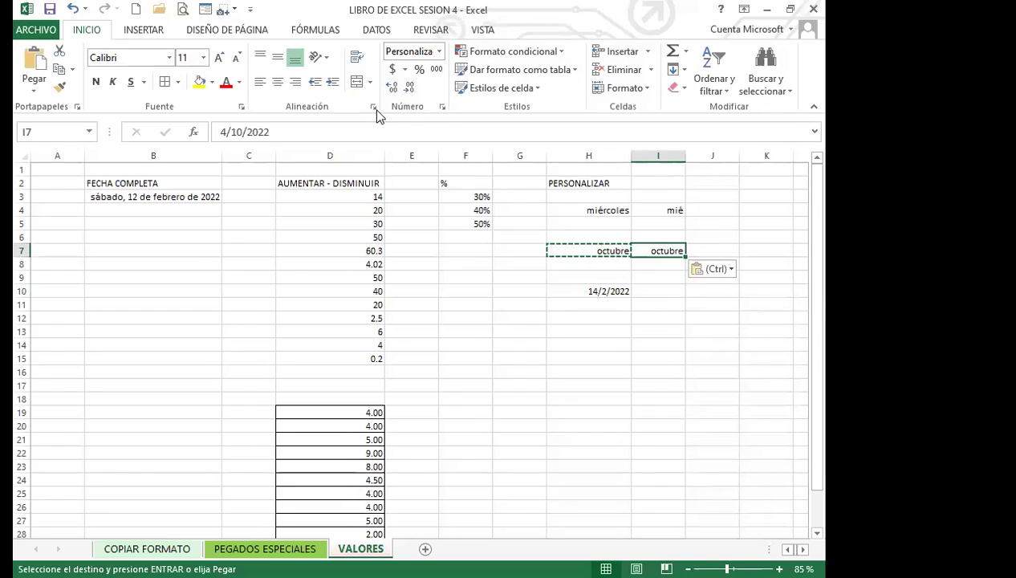
pyautogui.press('Escape')
# Step: Shorten the custom number format of cell I7 to mmm to show the abbreviated month
pyautogui.hotkey('ctrl', '1')
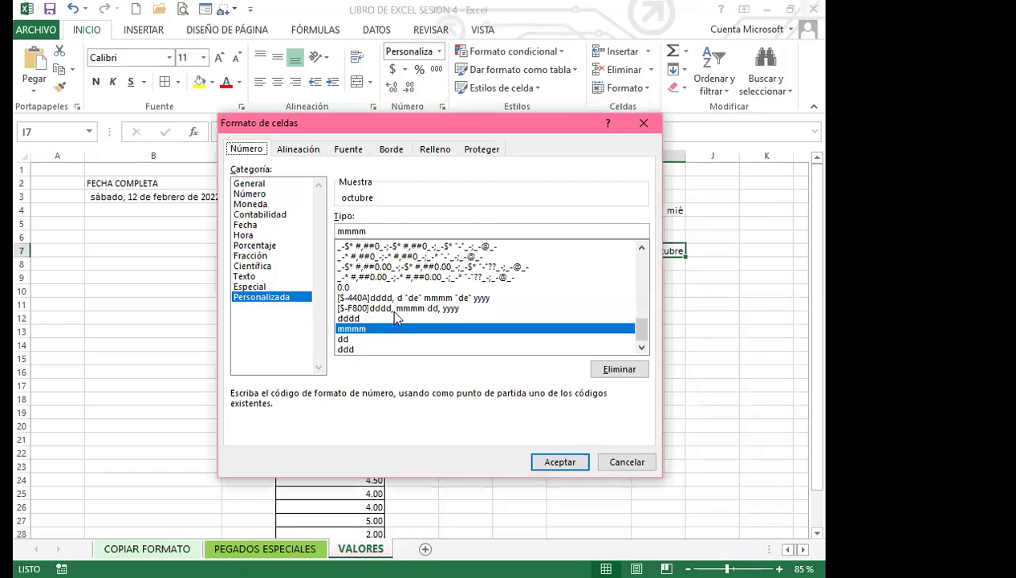
pyautogui.click(381, 229)
pyautogui.press('BackSpace')
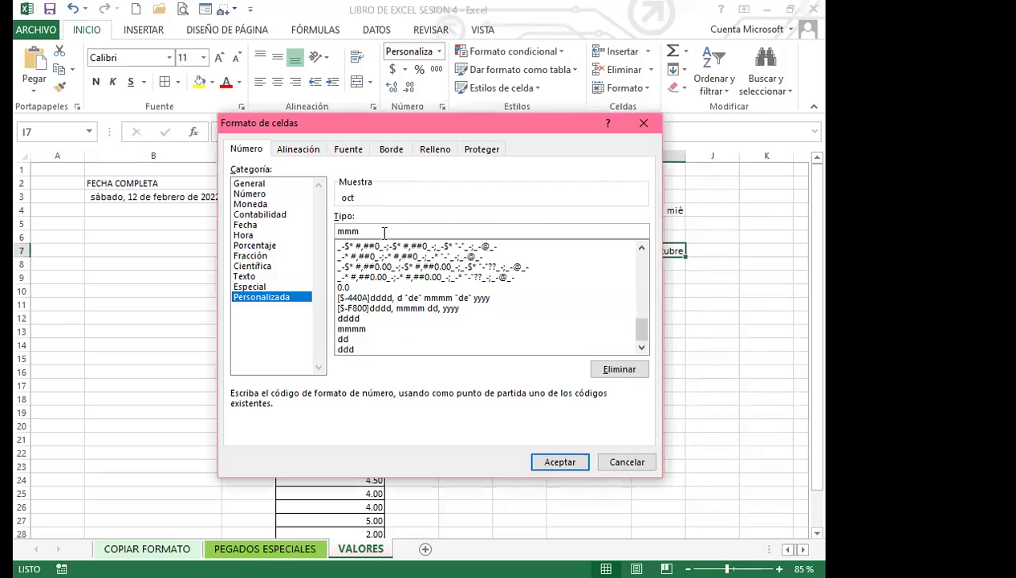
pyautogui.press('Return')
pyautogui.click(668, 303)
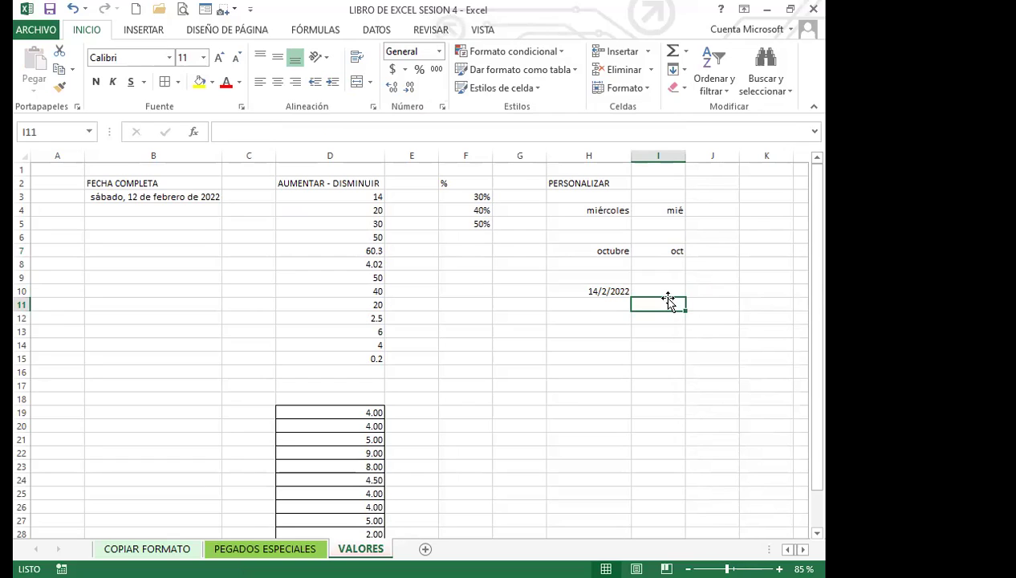
# Step: Try to apply the custom number format AAAA for the year to the empty cell I10
pyautogui.click(653, 288)
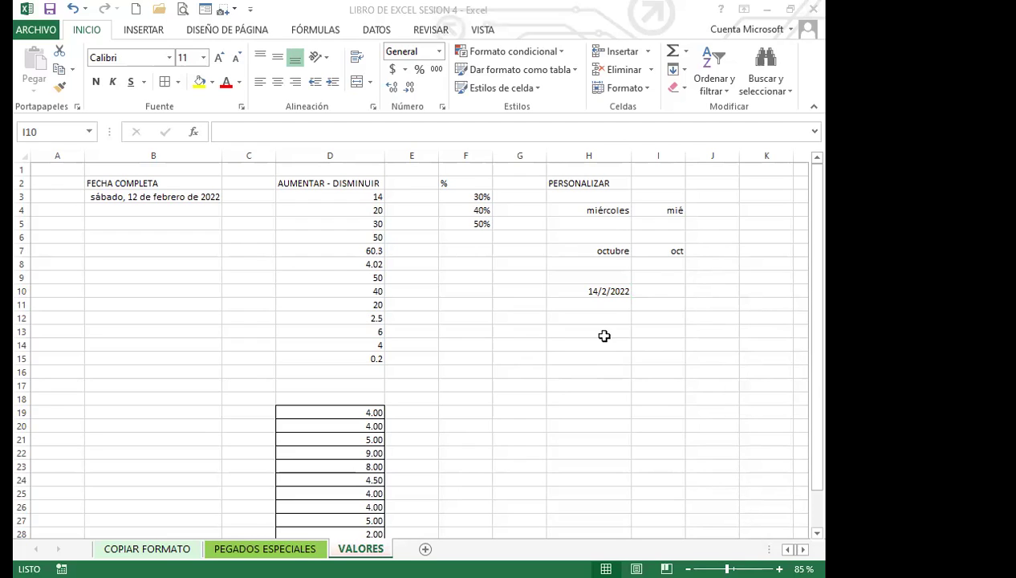
pyautogui.click(651, 290)
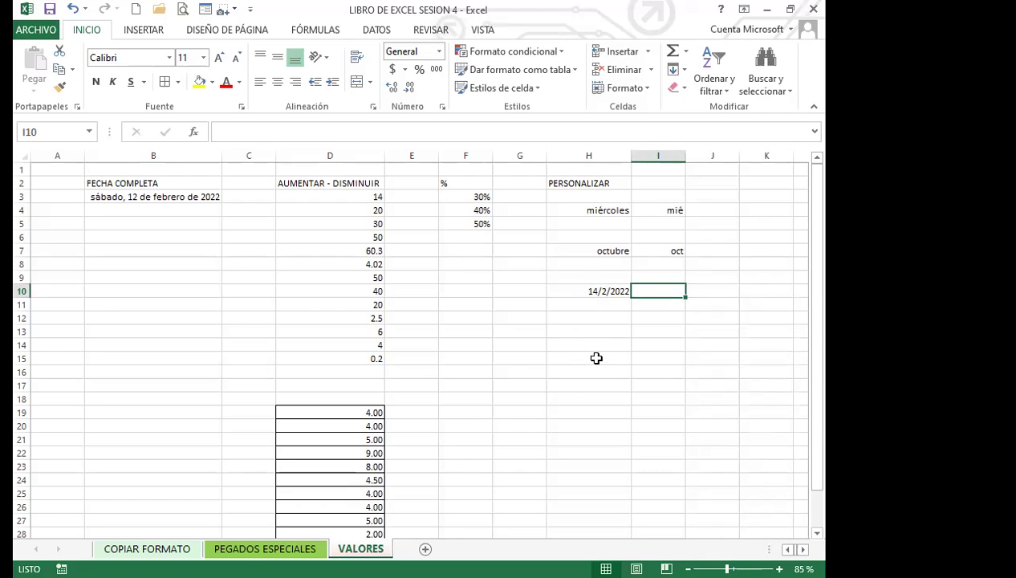
pyautogui.click(442, 108)
pyautogui.click(265, 297)
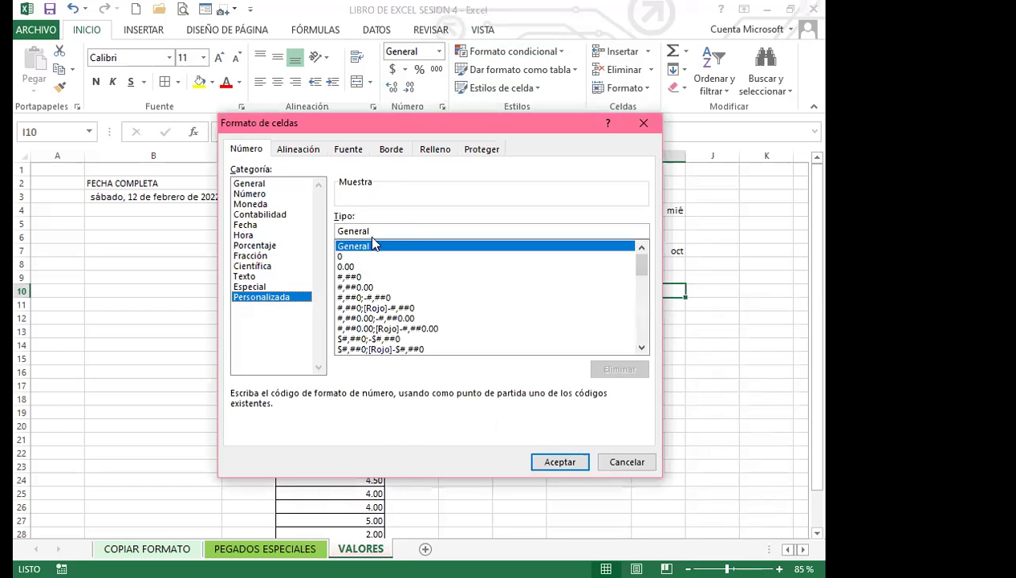
pyautogui.moveTo(386, 231); pyautogui.dragTo(307, 233)
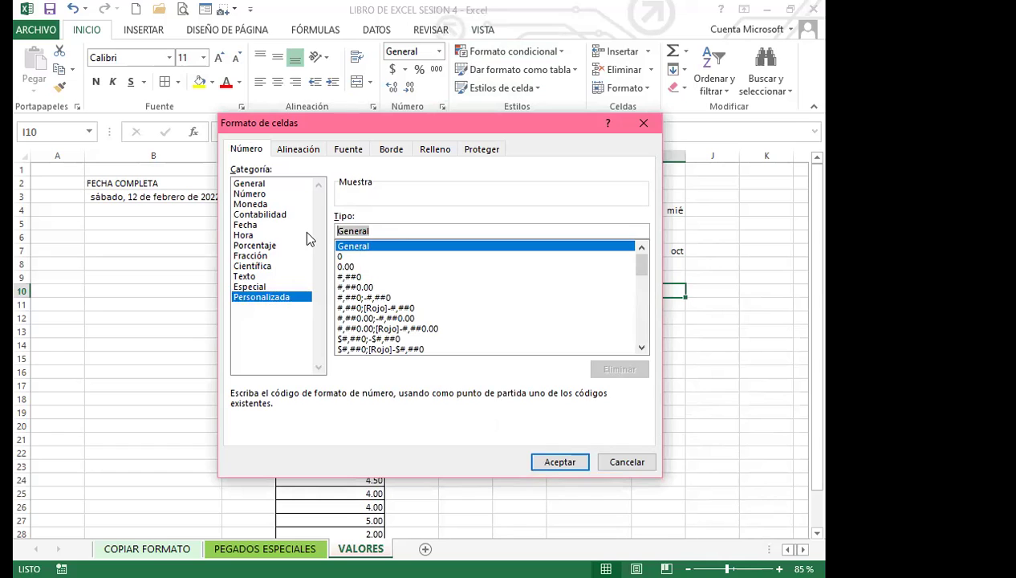
pyautogui.write('AAAA')
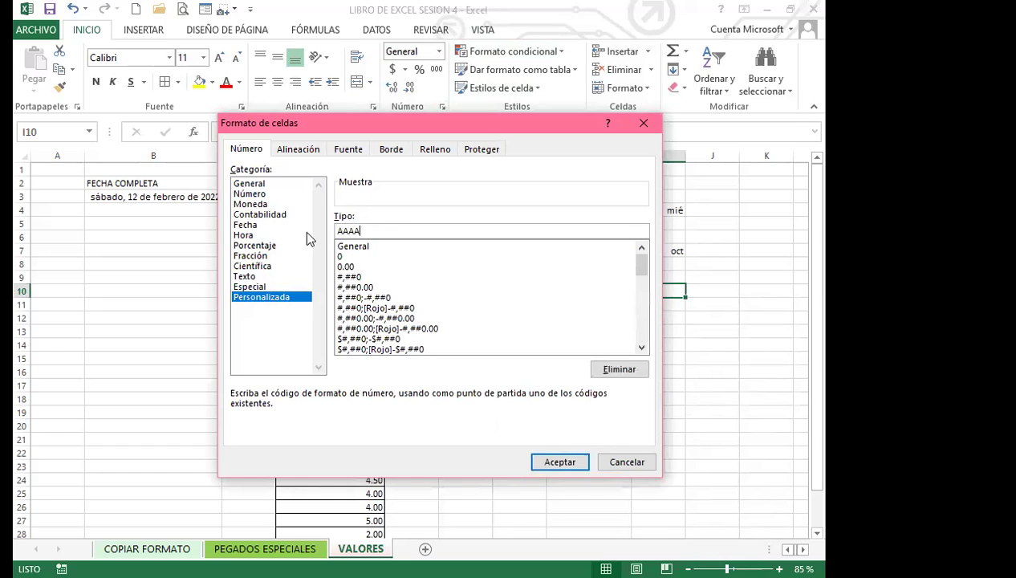
pyautogui.press('Return')
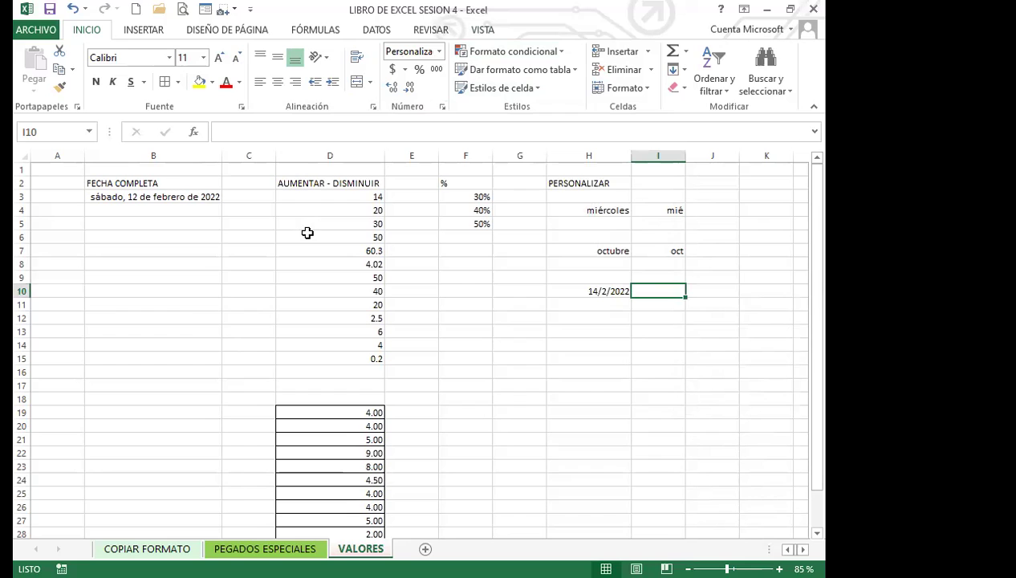
# Step: Replace the custom number format of cell I10 with yyyy, starting from the d/m/yyyy code
pyautogui.click(442, 107)
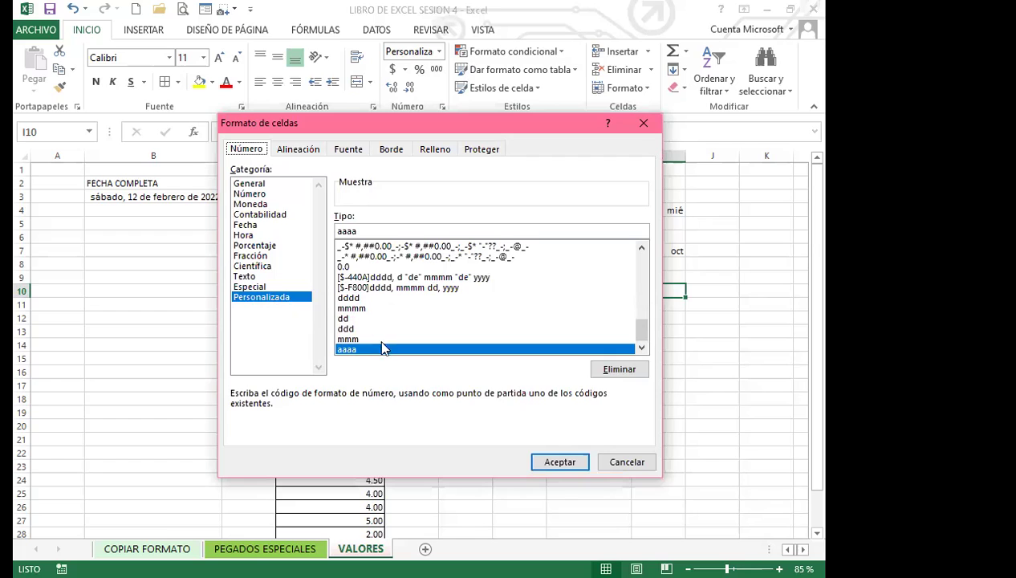
pyautogui.moveTo(642, 329); pyautogui.dragTo(645, 294)
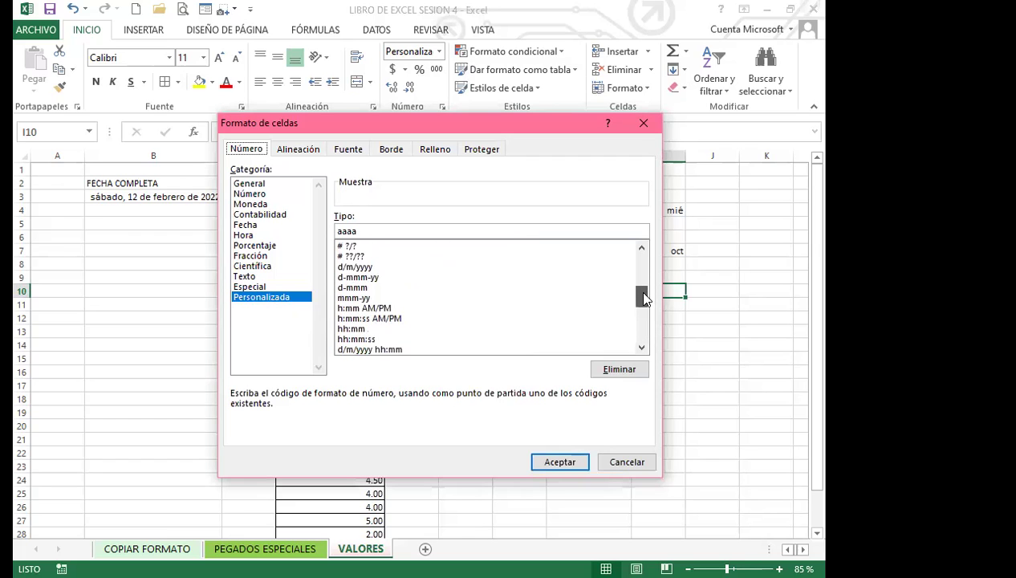
pyautogui.click(354, 267)
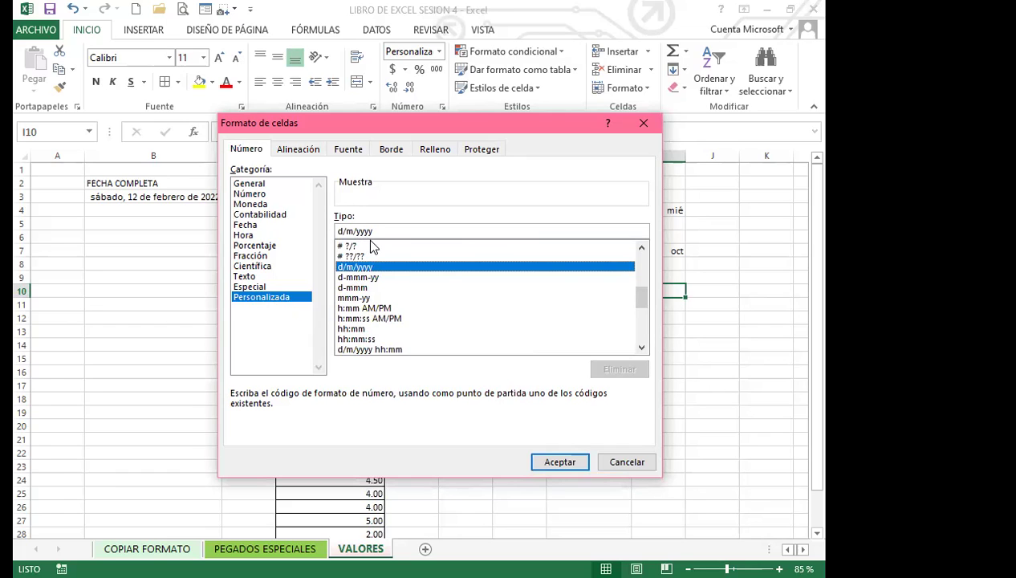
pyautogui.moveTo(387, 232); pyautogui.dragTo(295, 227)
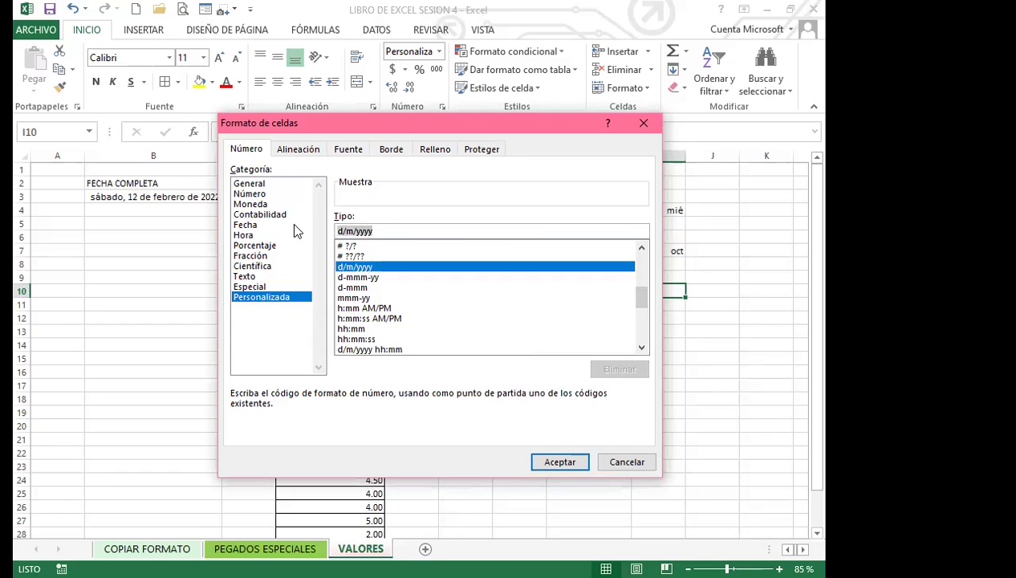
pyautogui.write('yyyy')
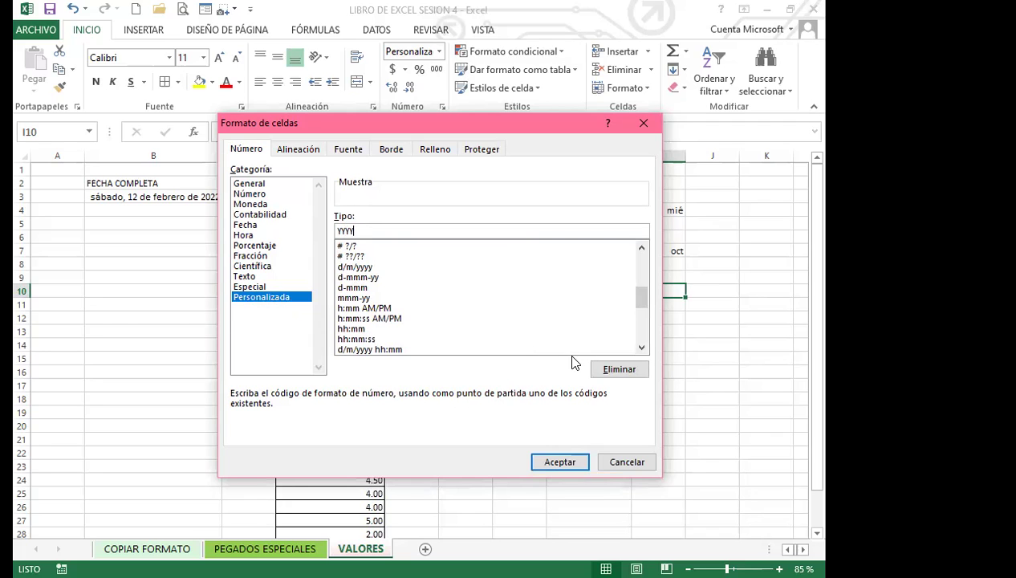
pyautogui.click(549, 460)
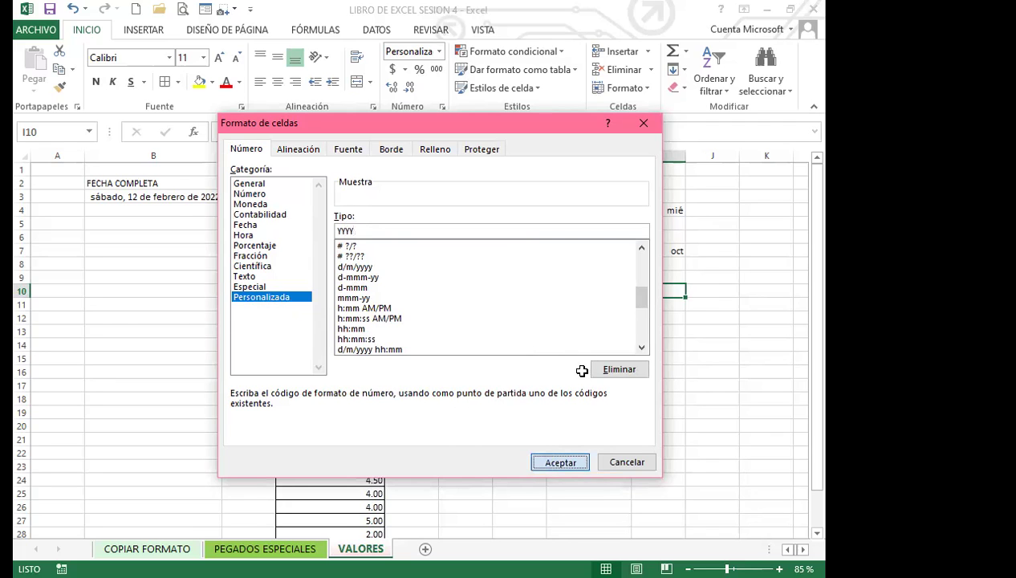
pyautogui.click(650, 304)
# Step: Apply the custom number format yyyy to the date in cell H10 to show the four-digit year
pyautogui.click(598, 291)
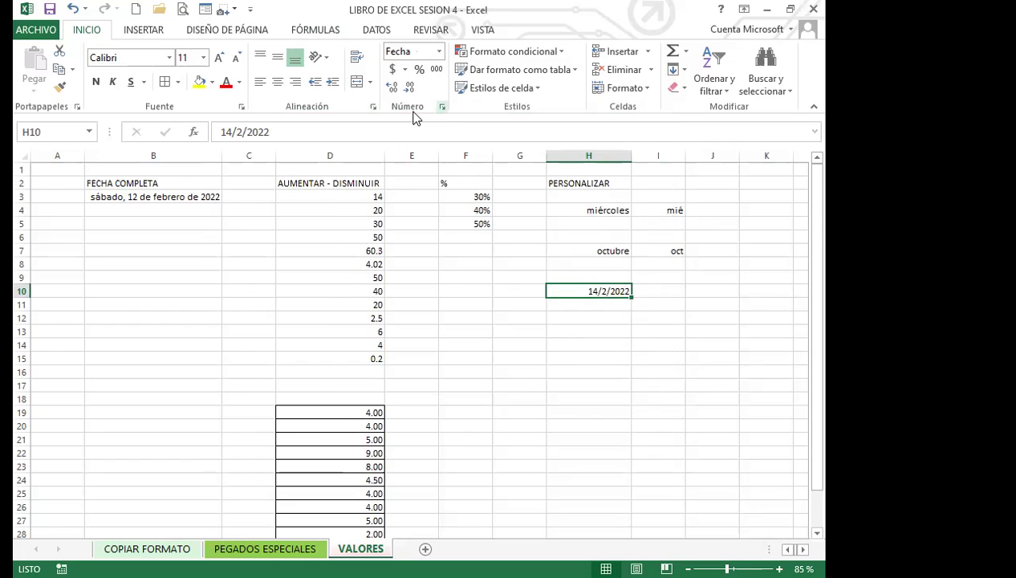
pyautogui.click(441, 106)
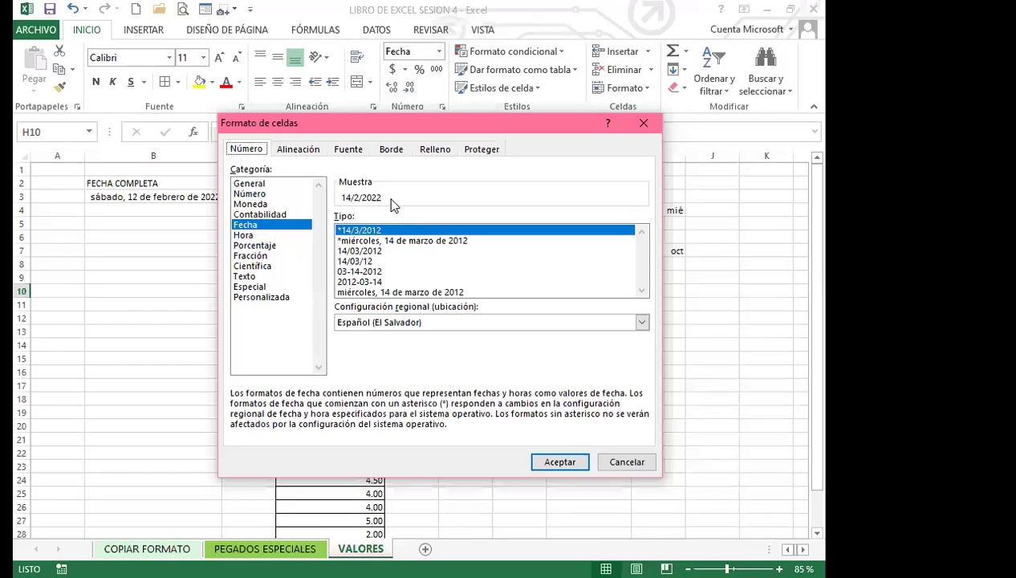
pyautogui.click(290, 298)
pyautogui.moveTo(391, 228); pyautogui.dragTo(296, 220)
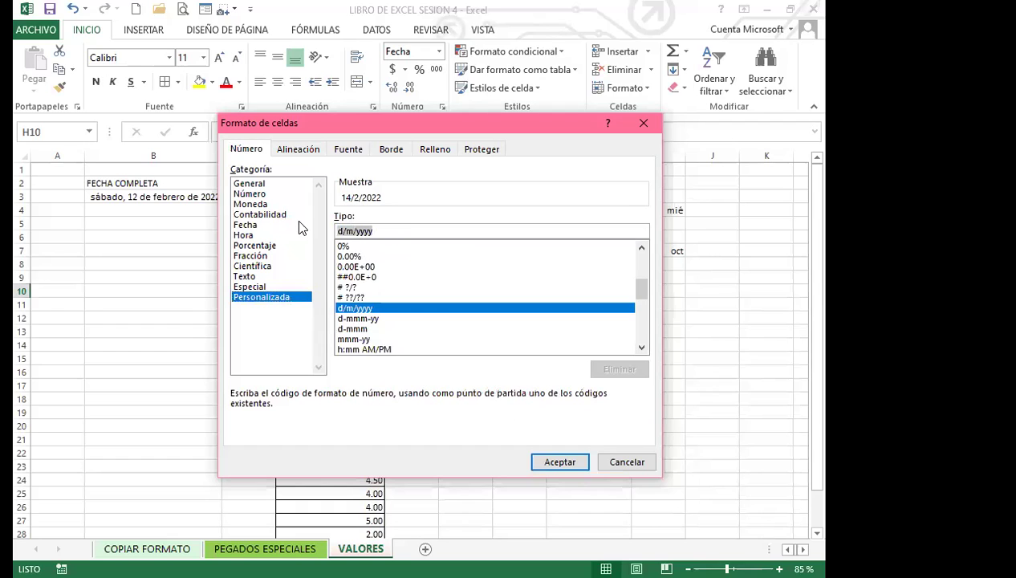
pyautogui.write('yyyy')
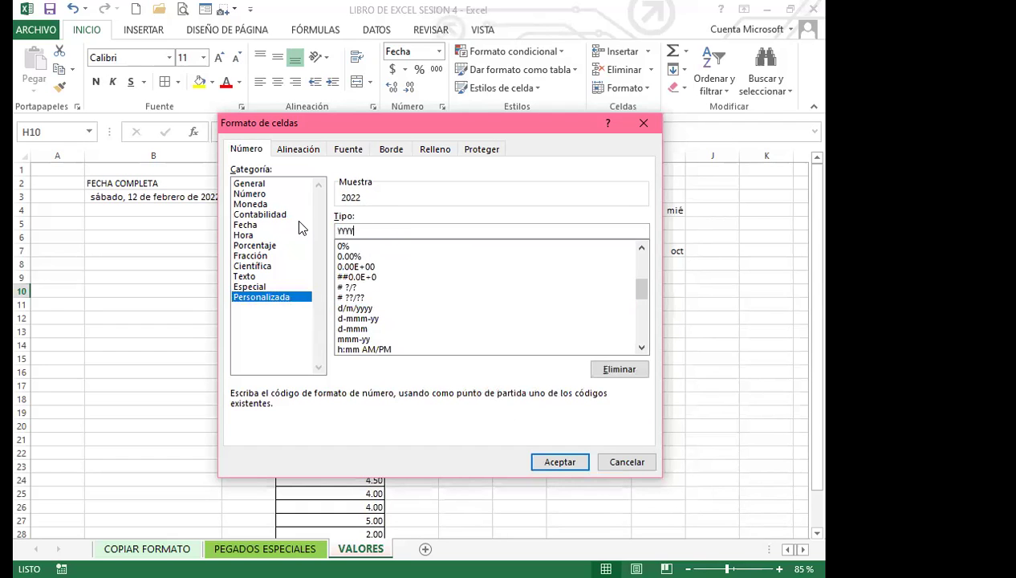
pyautogui.press('Return')
pyautogui.click(565, 305)
# Step: Shorten the custom number format of cell H10 to yy to show the two-digit year
pyautogui.click(567, 294)
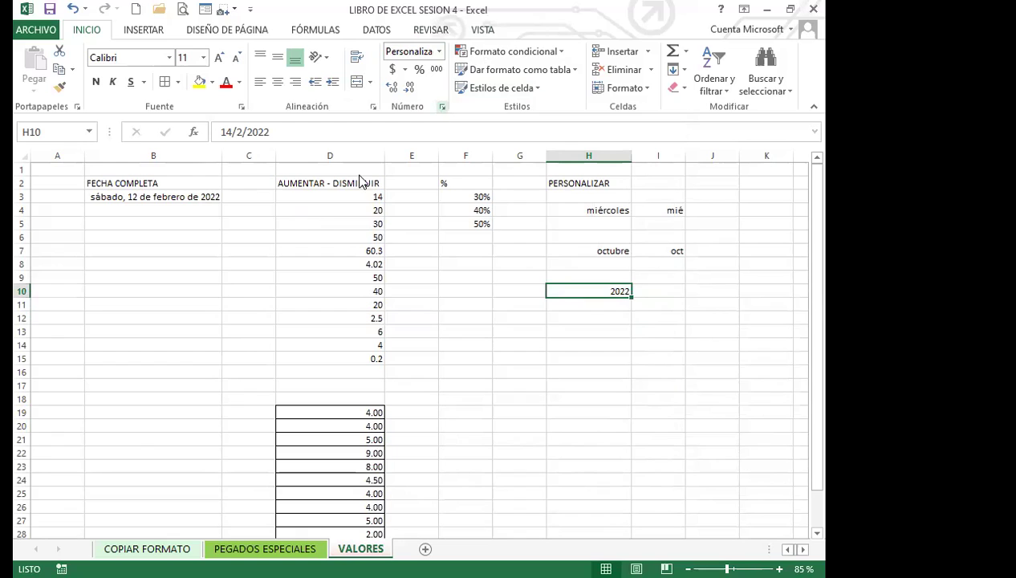
pyautogui.click(442, 106)
pyautogui.click(365, 234)
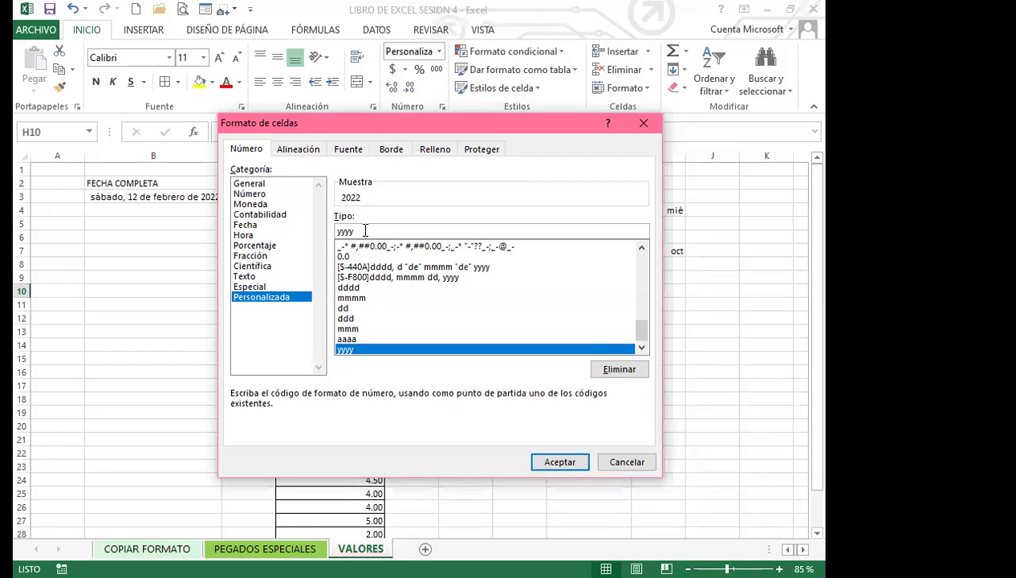
pyautogui.press('BackSpace')
pyautogui.press('BackSpace')
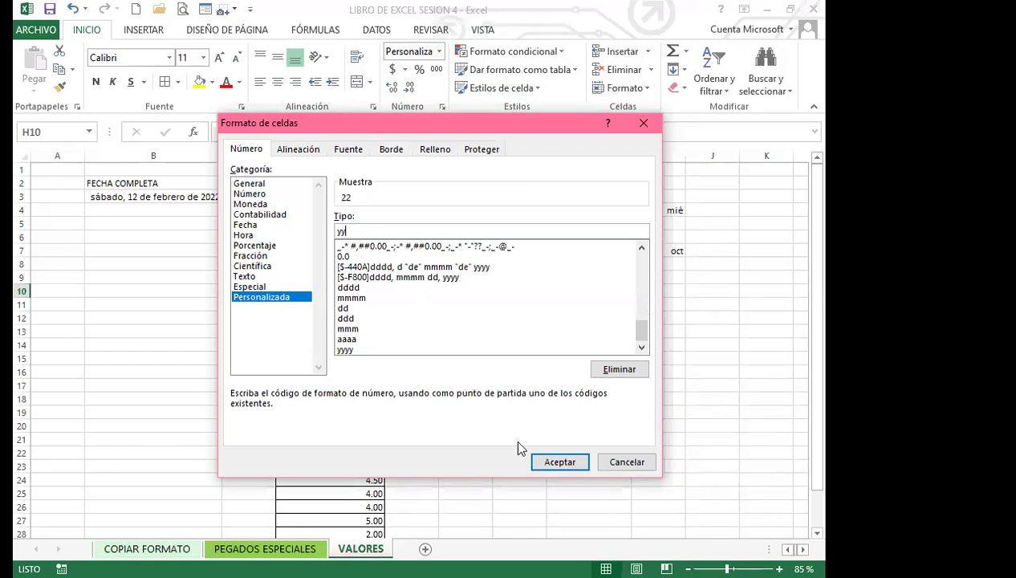
pyautogui.click(560, 462)
# Step: Review the custom number format codes, including the added day, month and year codes, and close the dialog without changes
pyautogui.moveTo(521, 372); pyautogui.dragTo(524, 361)
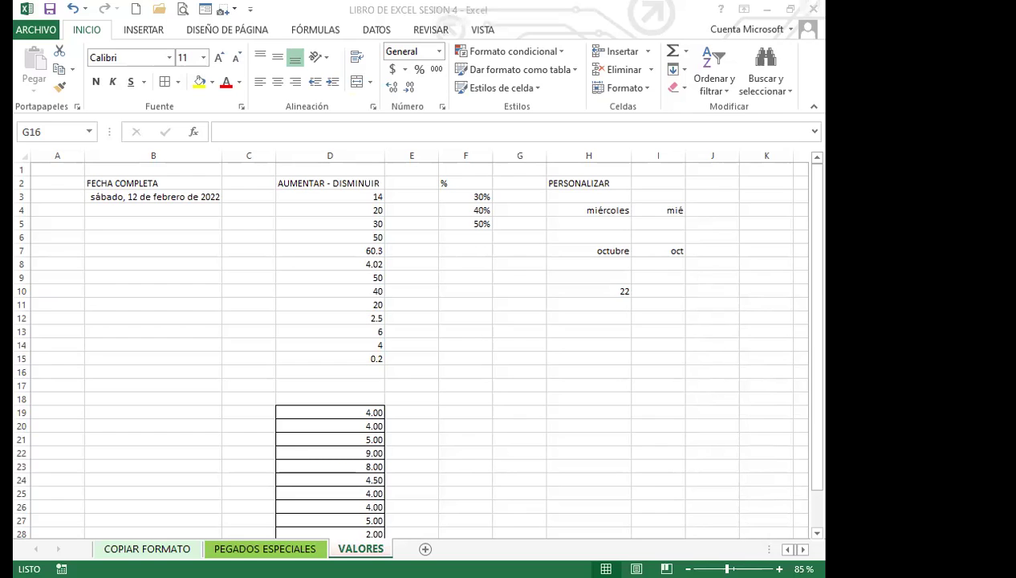
pyautogui.click(542, 356)
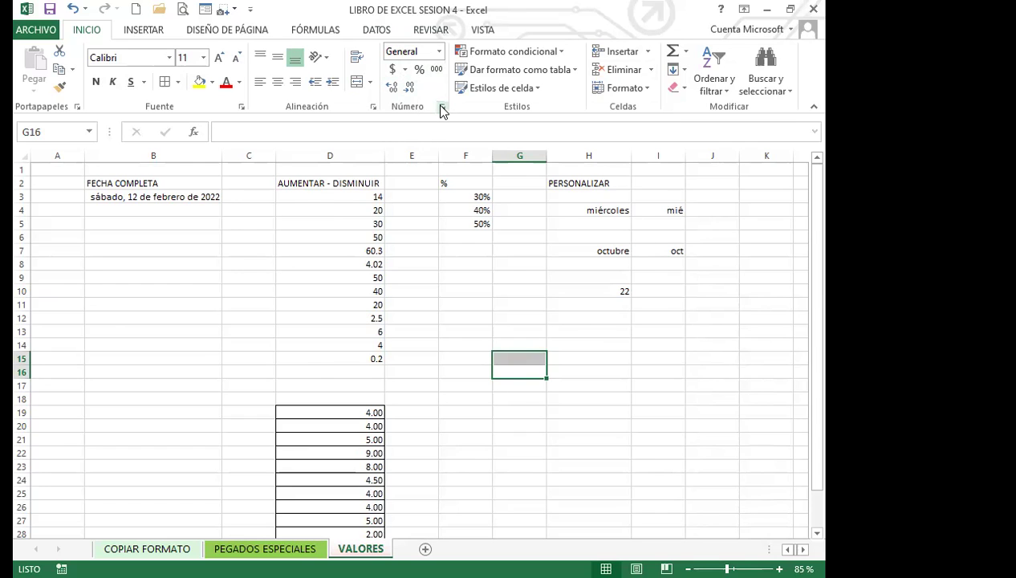
pyautogui.click(442, 111)
pyautogui.click(260, 297)
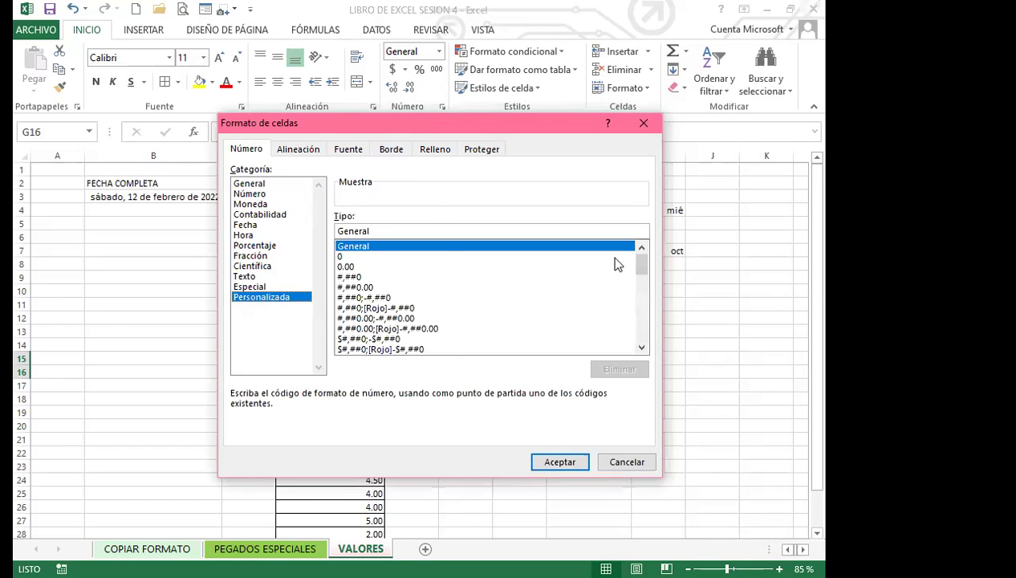
pyautogui.moveTo(641, 264); pyautogui.dragTo(640, 342)
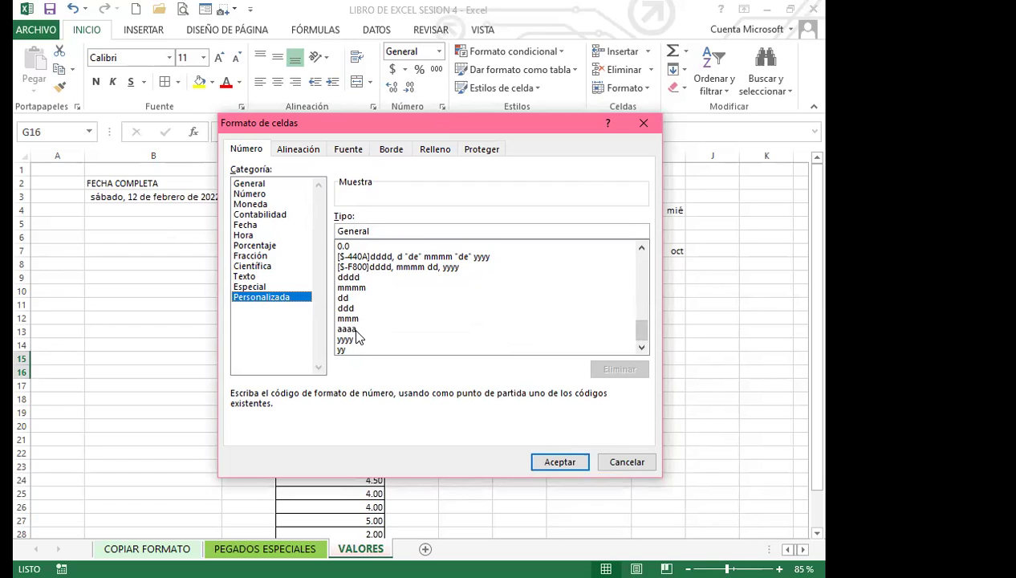
pyautogui.moveTo(641, 329); pyautogui.dragTo(646, 261)
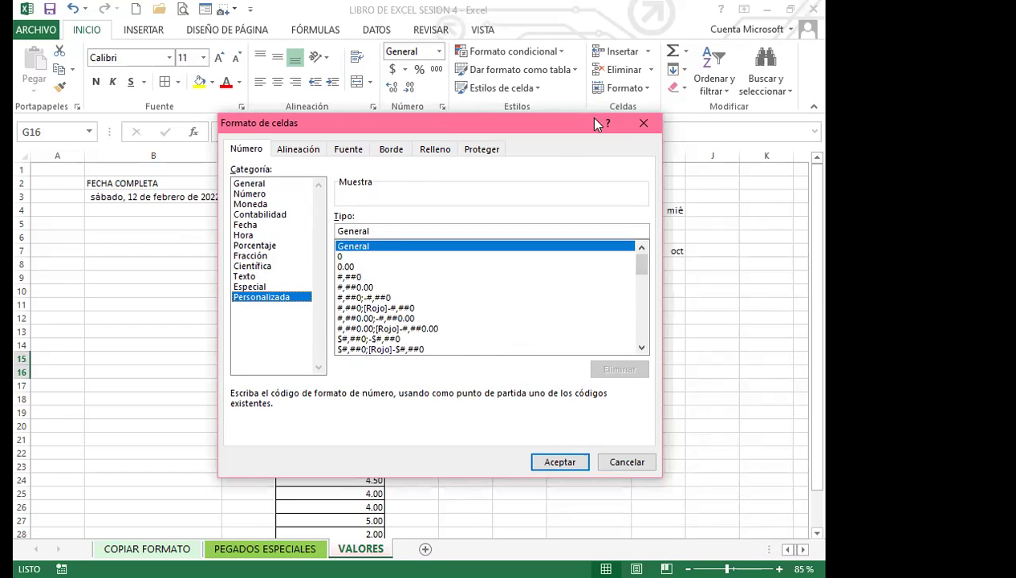
pyautogui.click(642, 123)
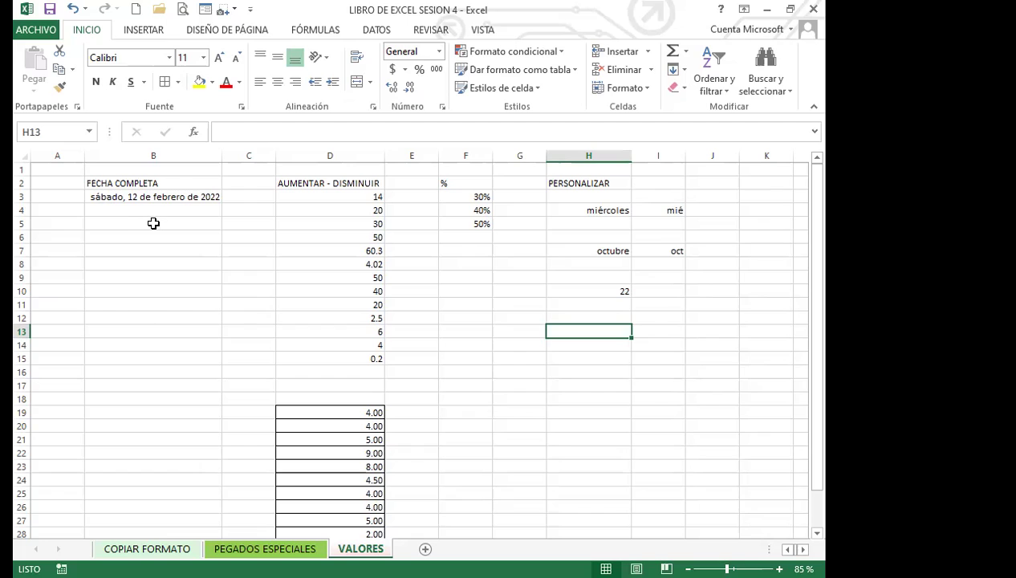
# Step: Examine the underlying values of the formatted cells H7, H4, B3, F5 and D14 in the formula bar
pyautogui.click(598, 251)
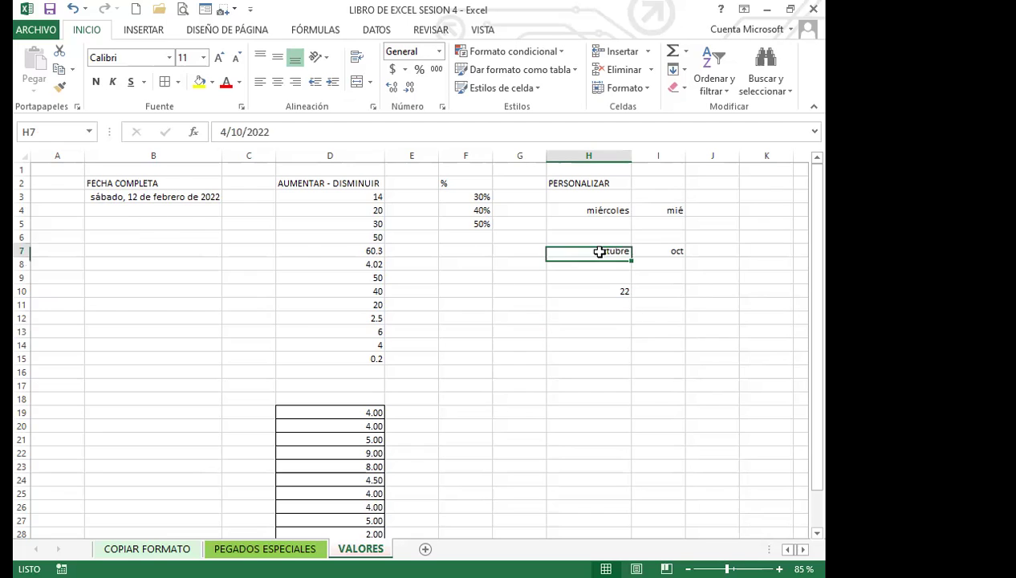
pyautogui.click(606, 211)
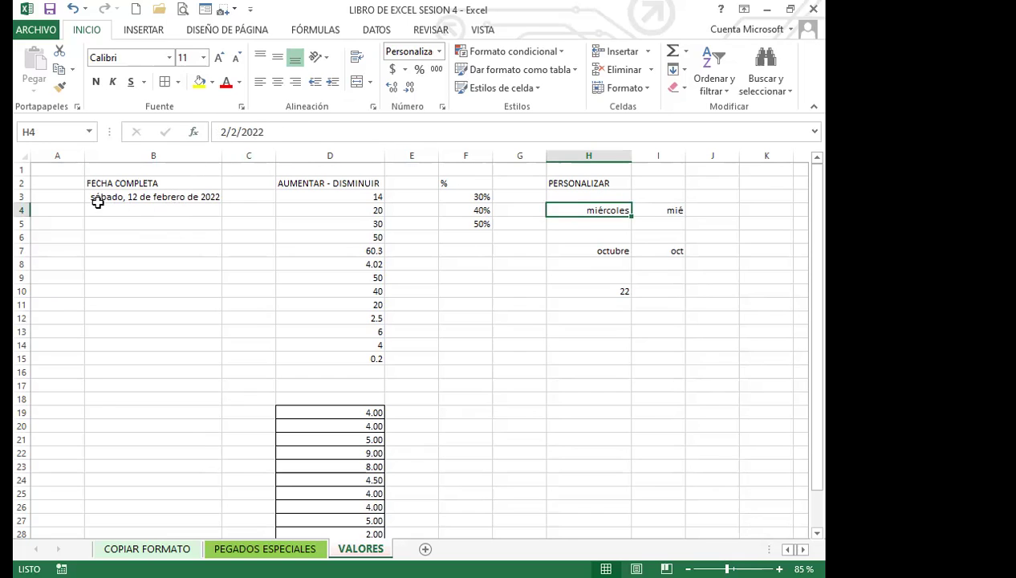
pyautogui.click(162, 198)
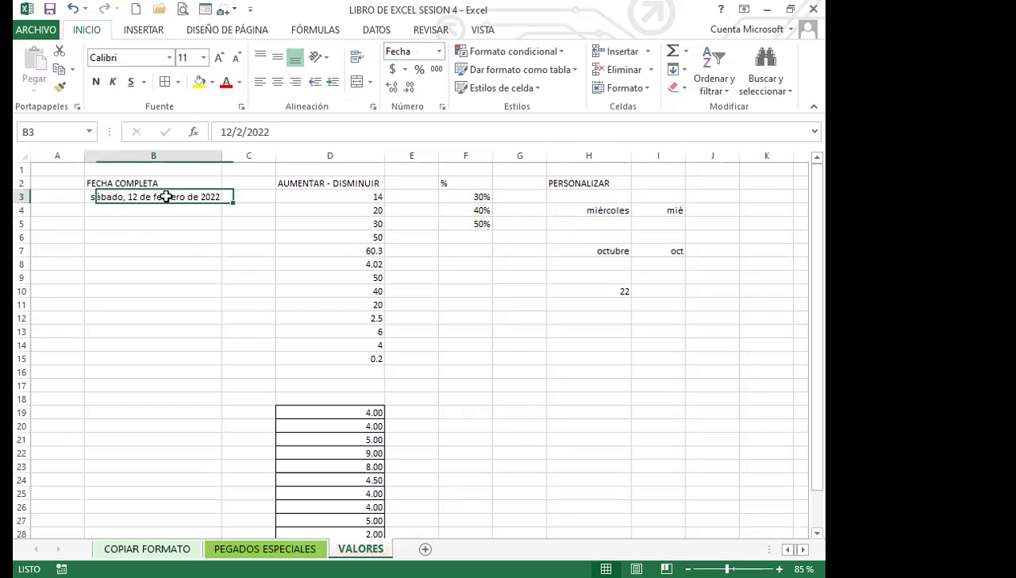
pyautogui.click(283, 132)
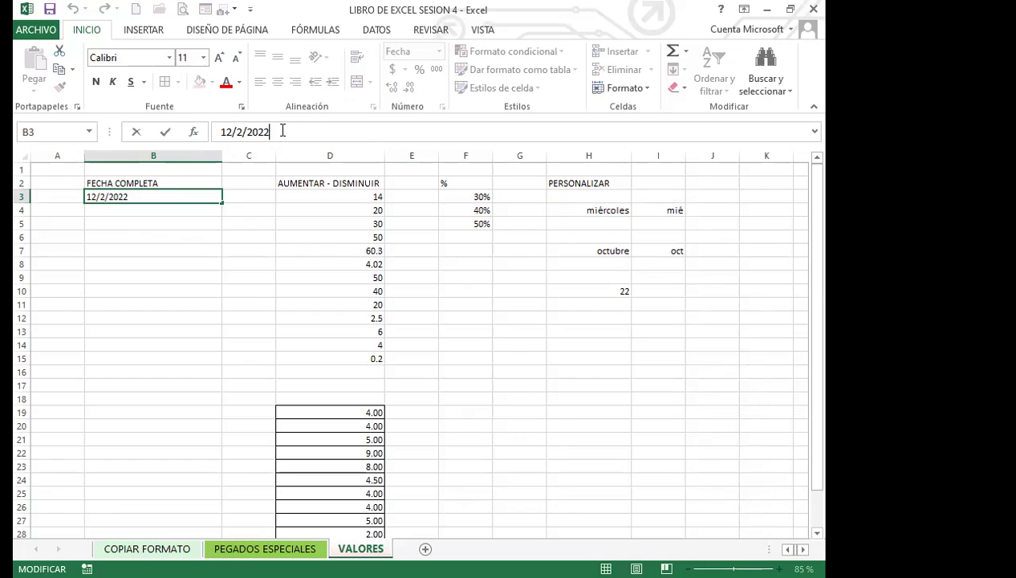
pyautogui.click(168, 240)
pyautogui.click(156, 200)
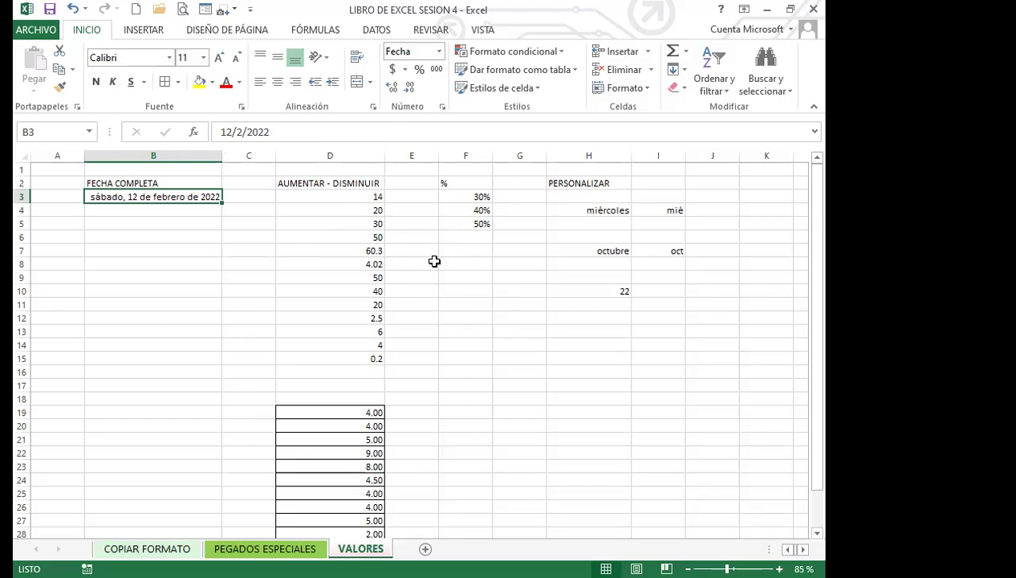
pyautogui.click(444, 223)
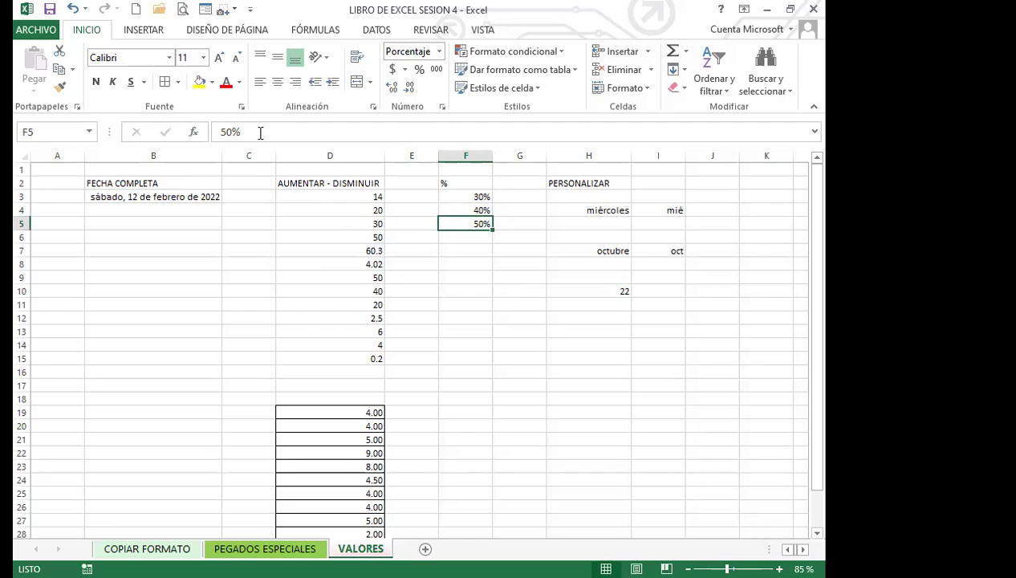
pyautogui.click(322, 345)
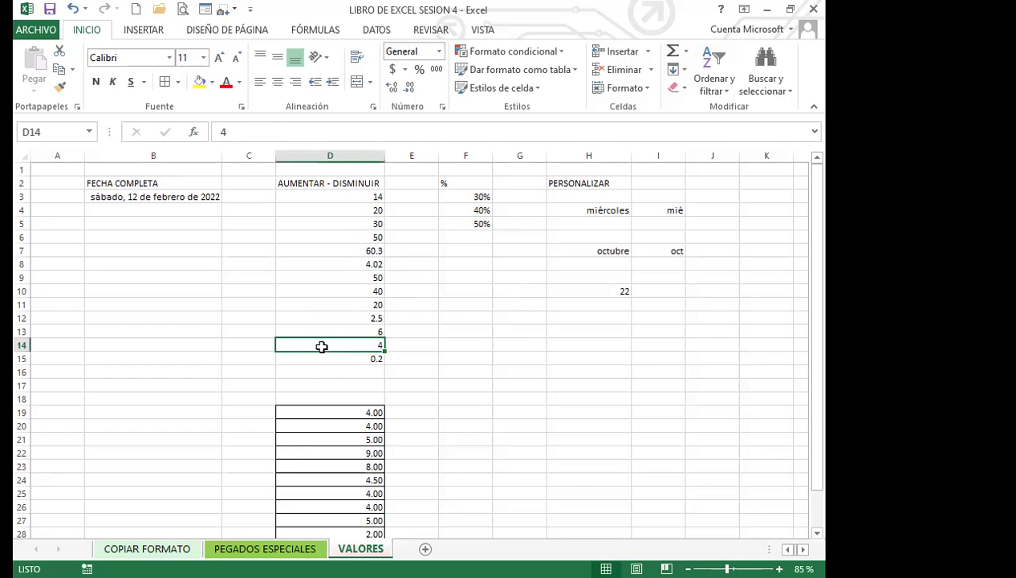